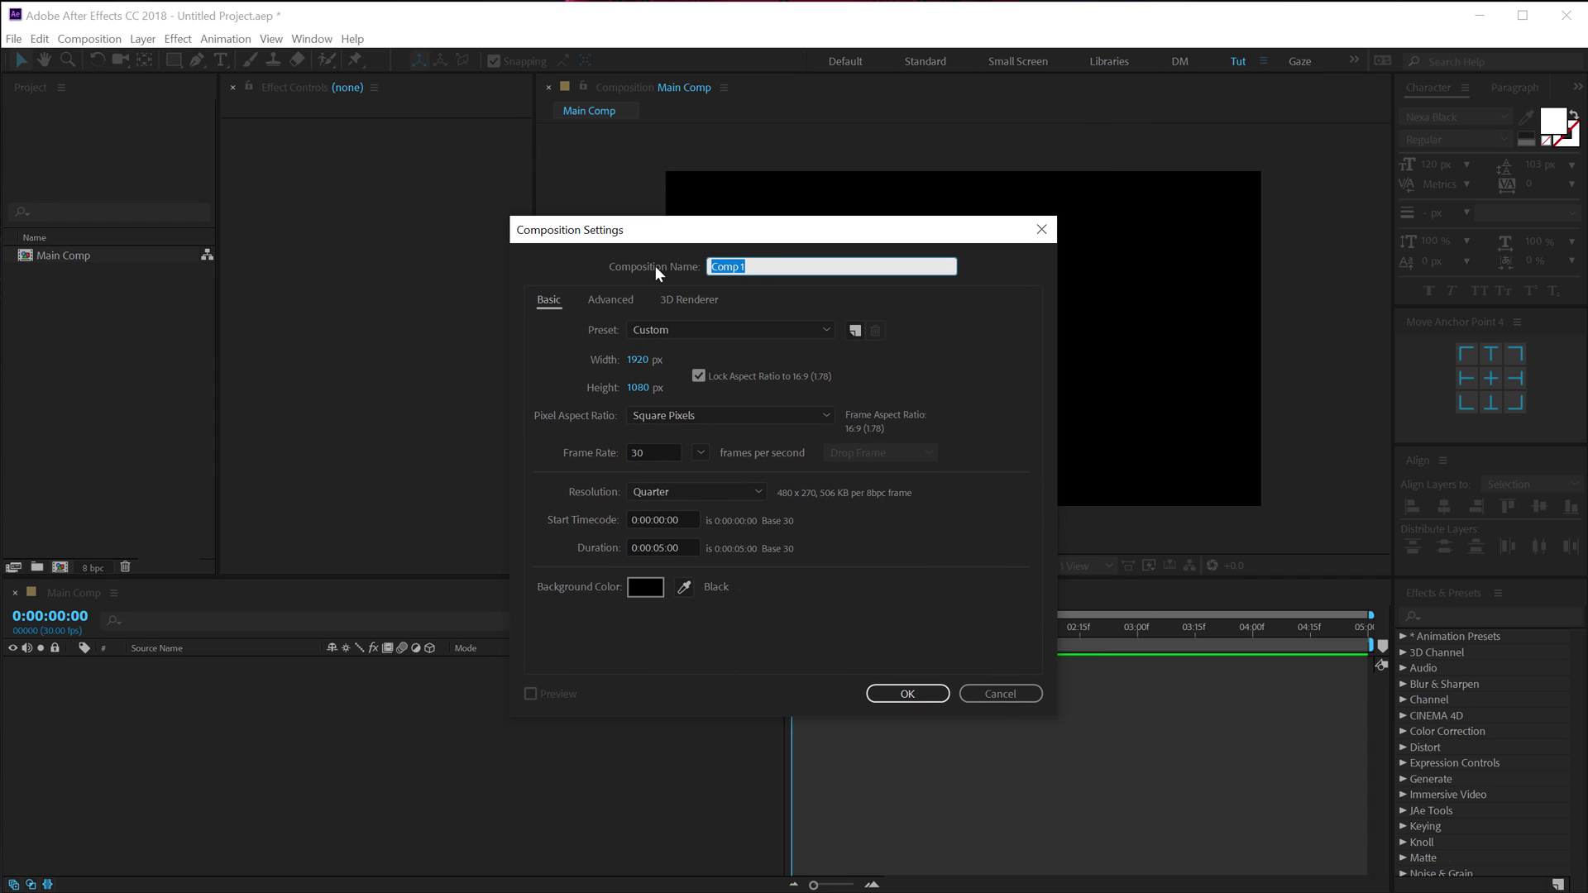
- Create a new composition named Lines with the existing 1920 x 1080, 30 fps, five-second settings
text(Lines)
click(889, 696)
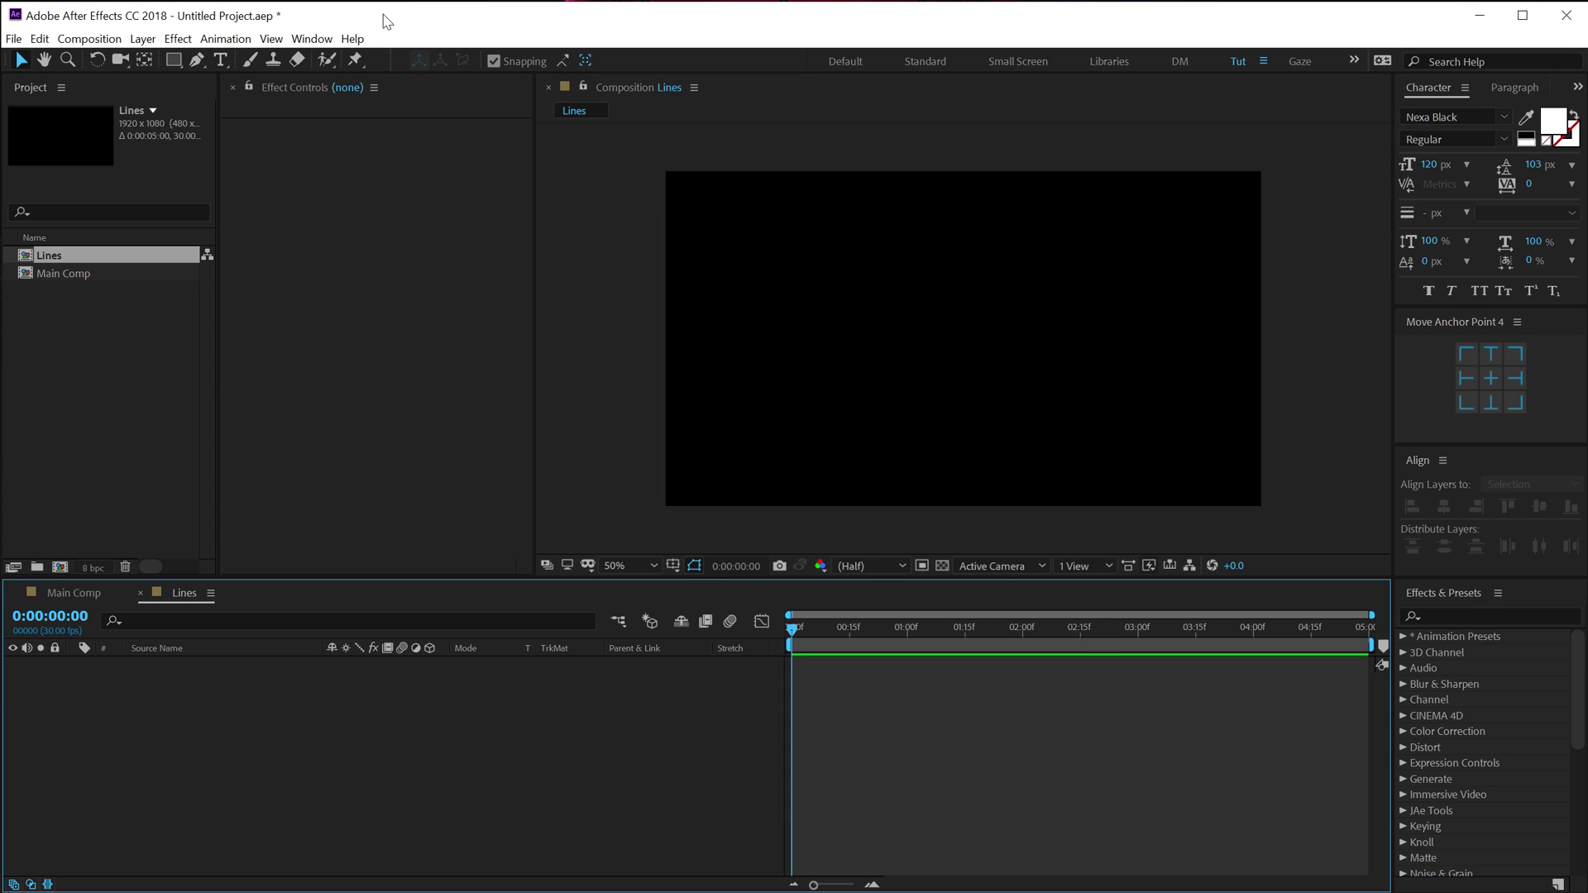
- With the Pen tool active, set the shape stroke to 10 px wide and colour it white
click(197, 59)
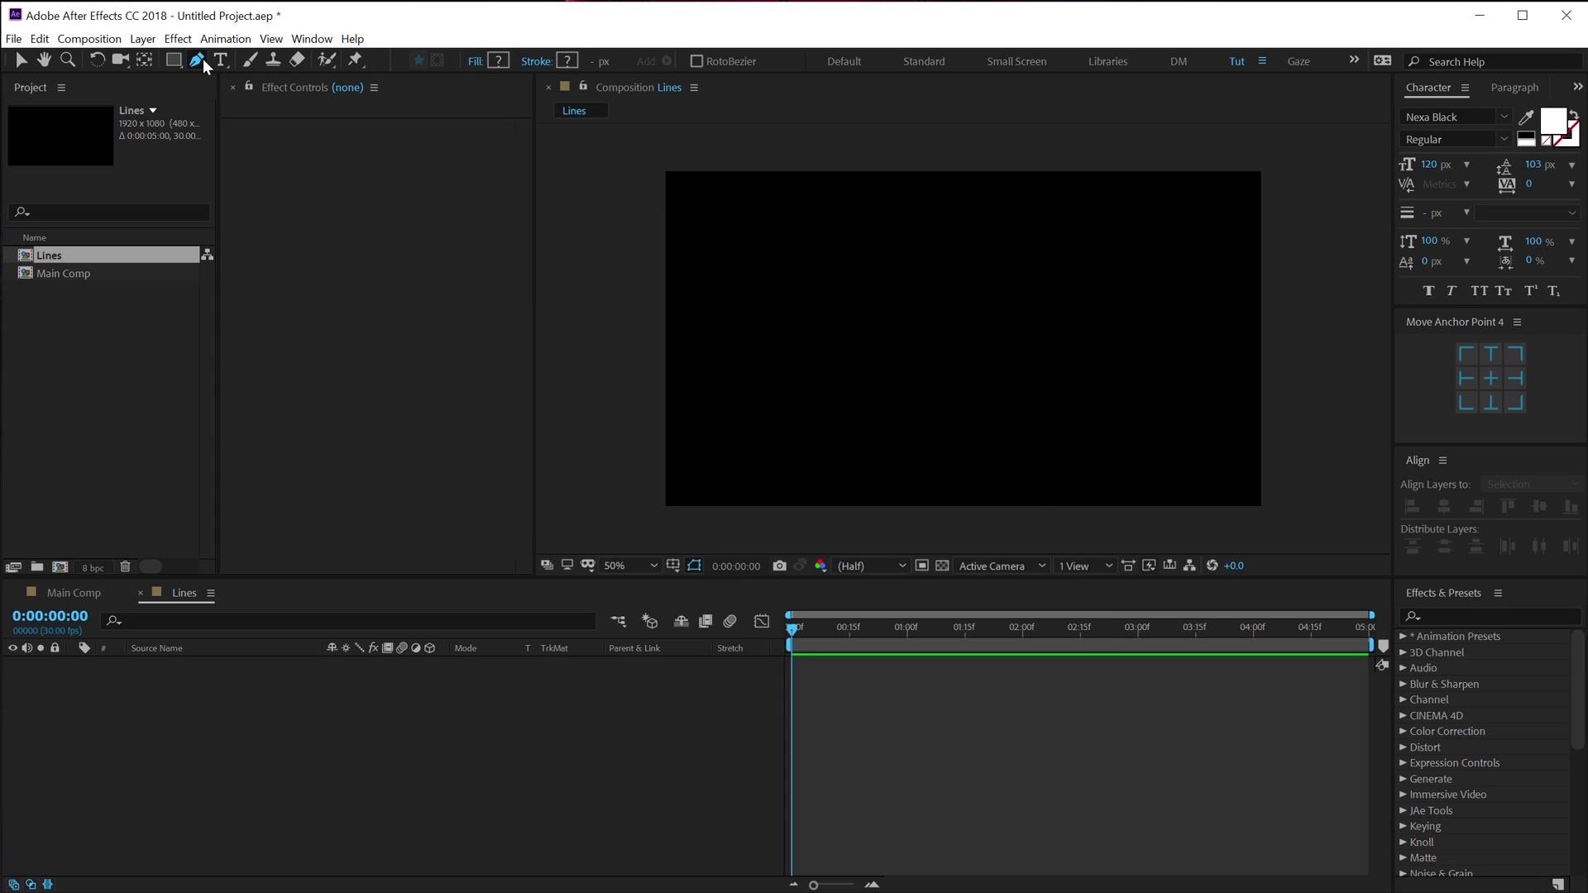
click(602, 61)
text(10)
click(567, 60)
click(321, 389)
click(266, 347)
click(667, 350)
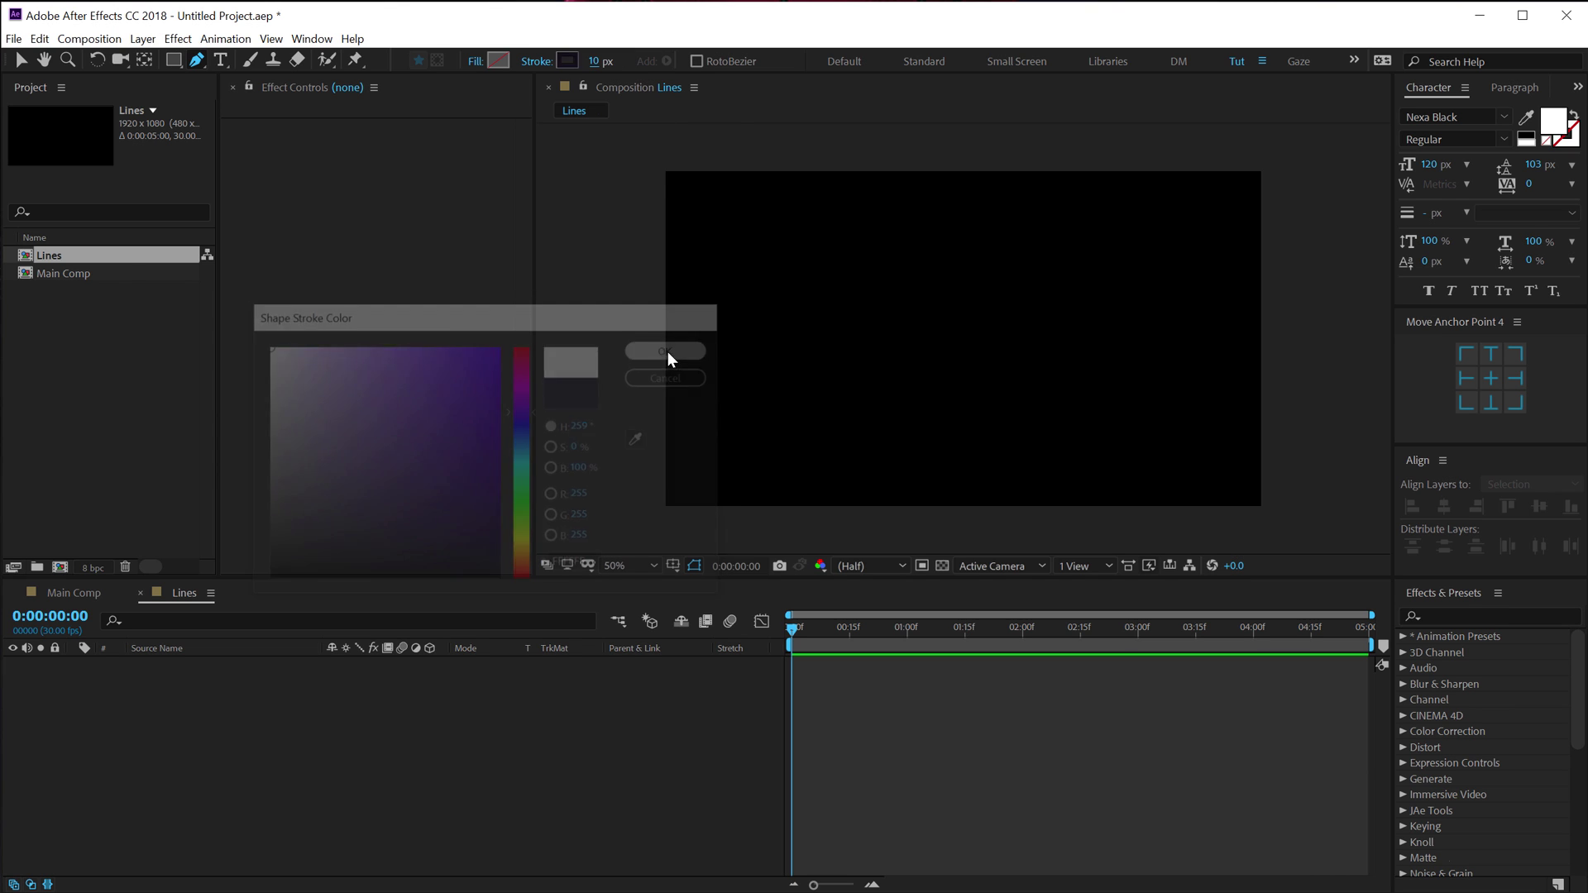
- Set the shape fill to None and draw a straight horizontal line across the upper-right part of the frame
click(475, 62)
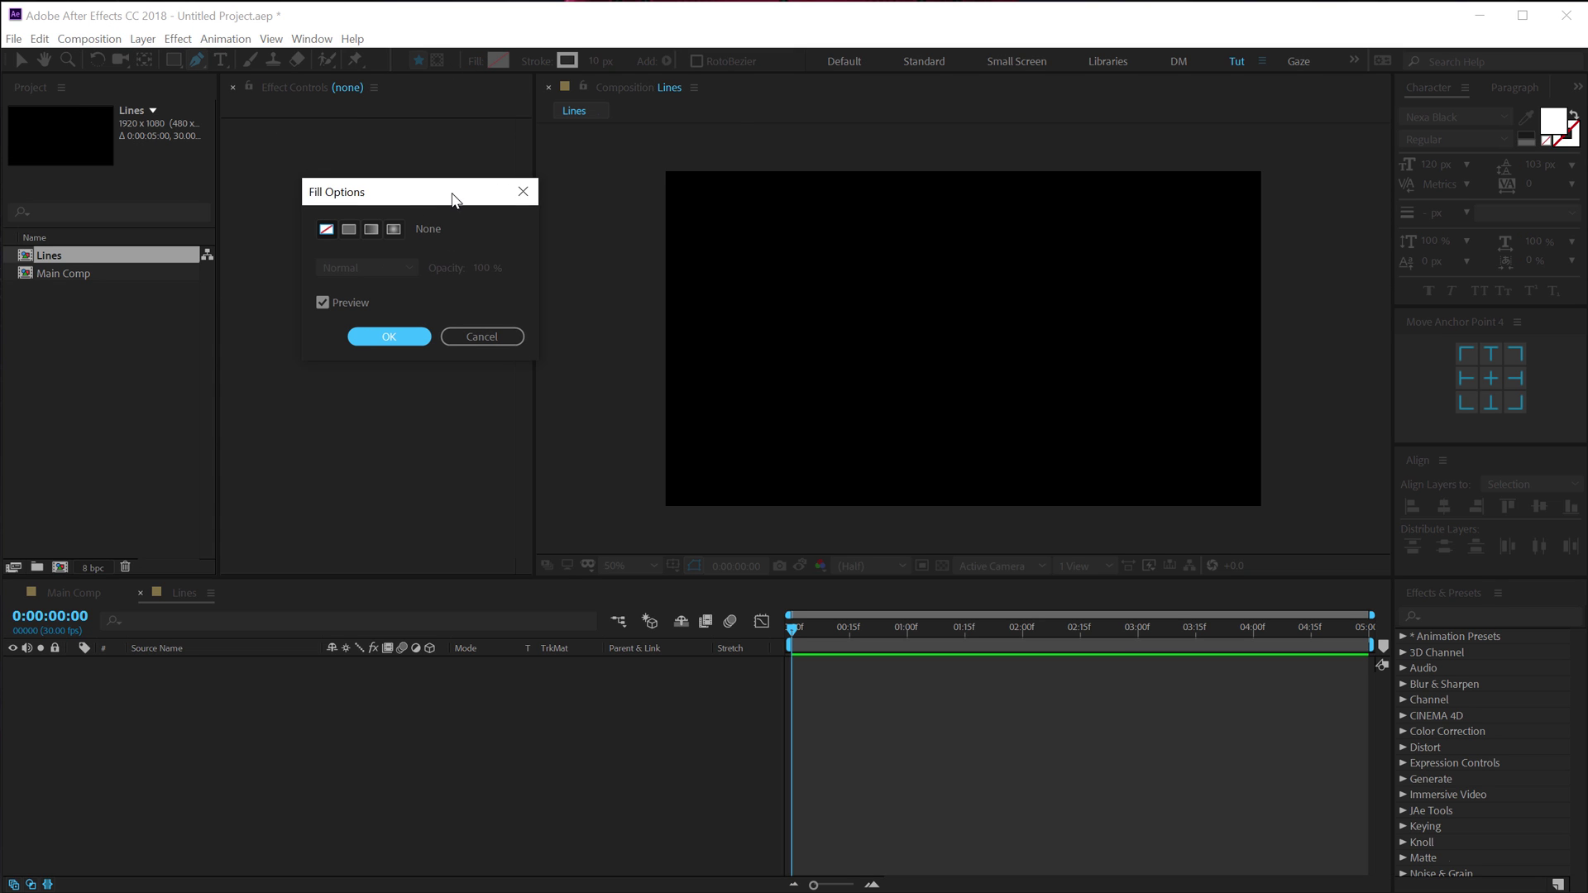
click(324, 231)
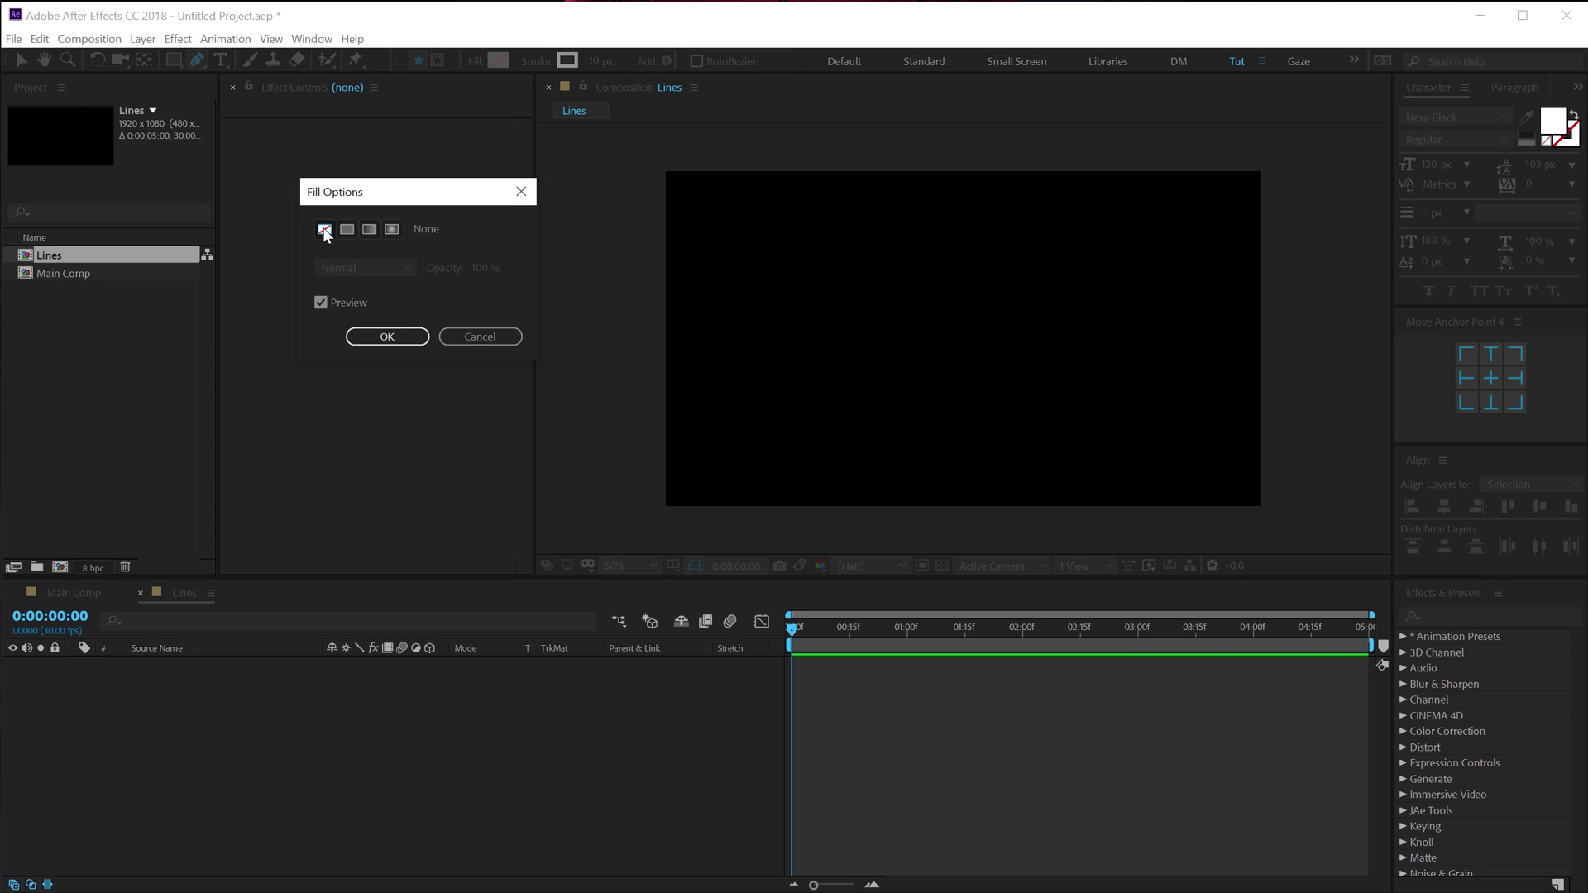
click(388, 335)
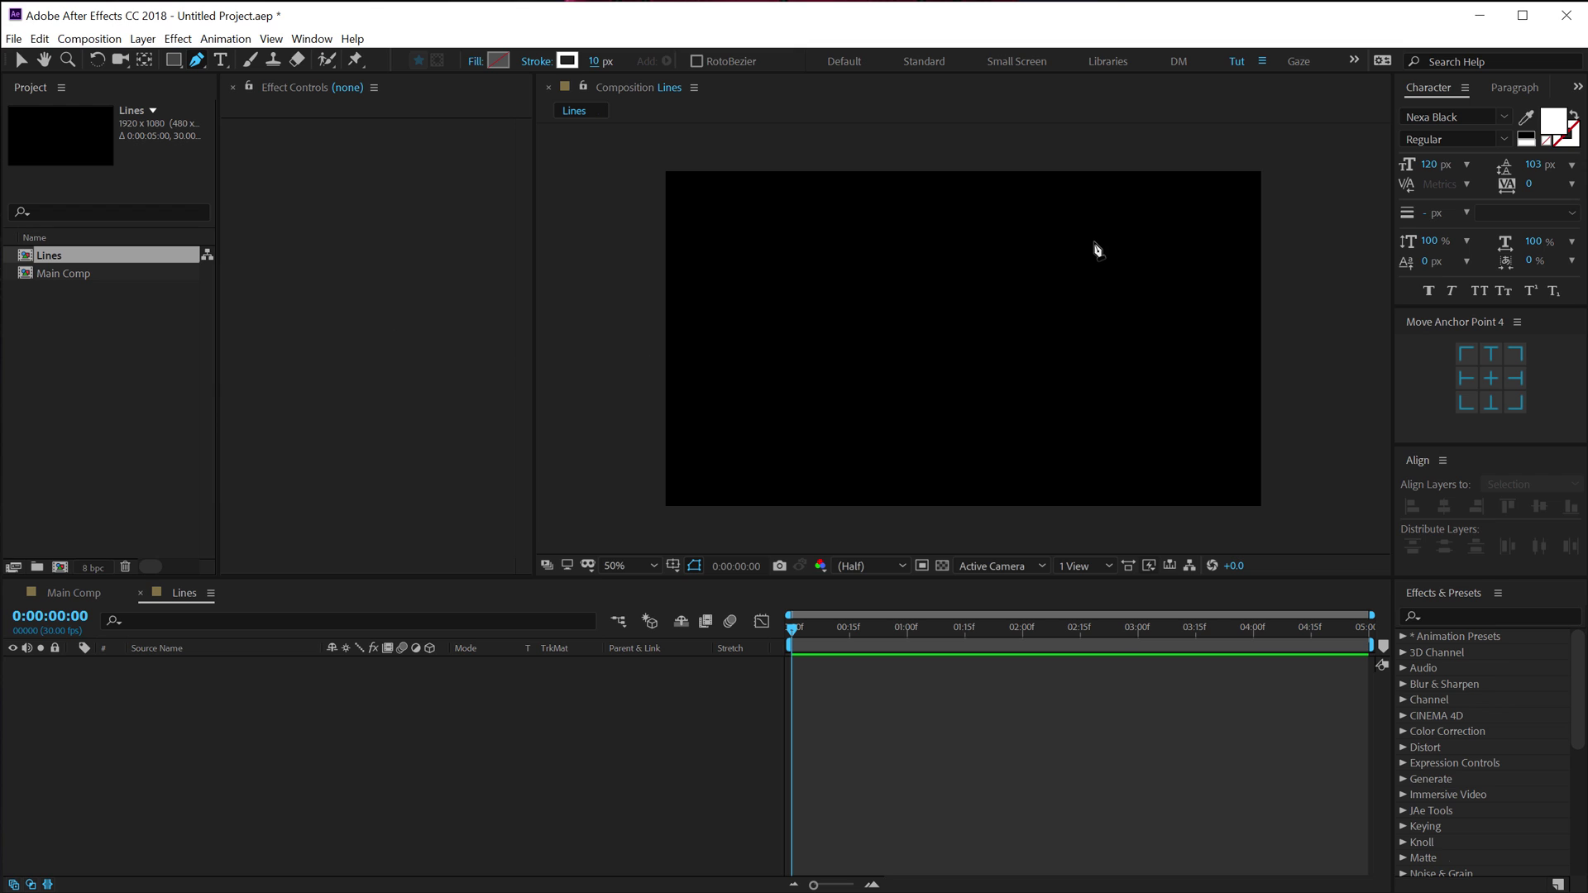
click(940, 237)
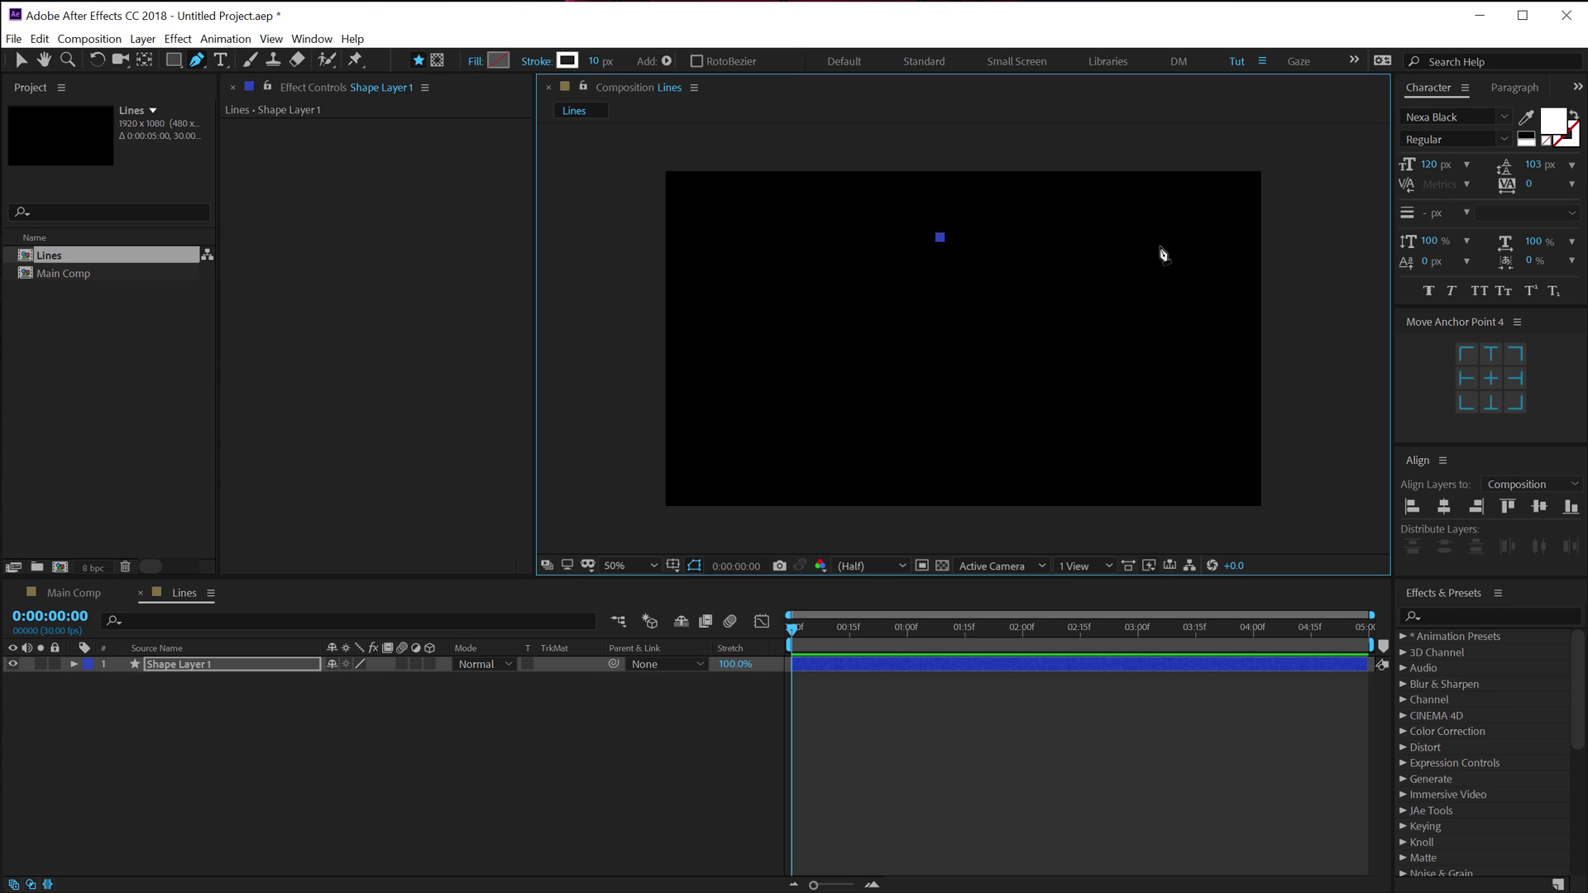
click(1225, 238)
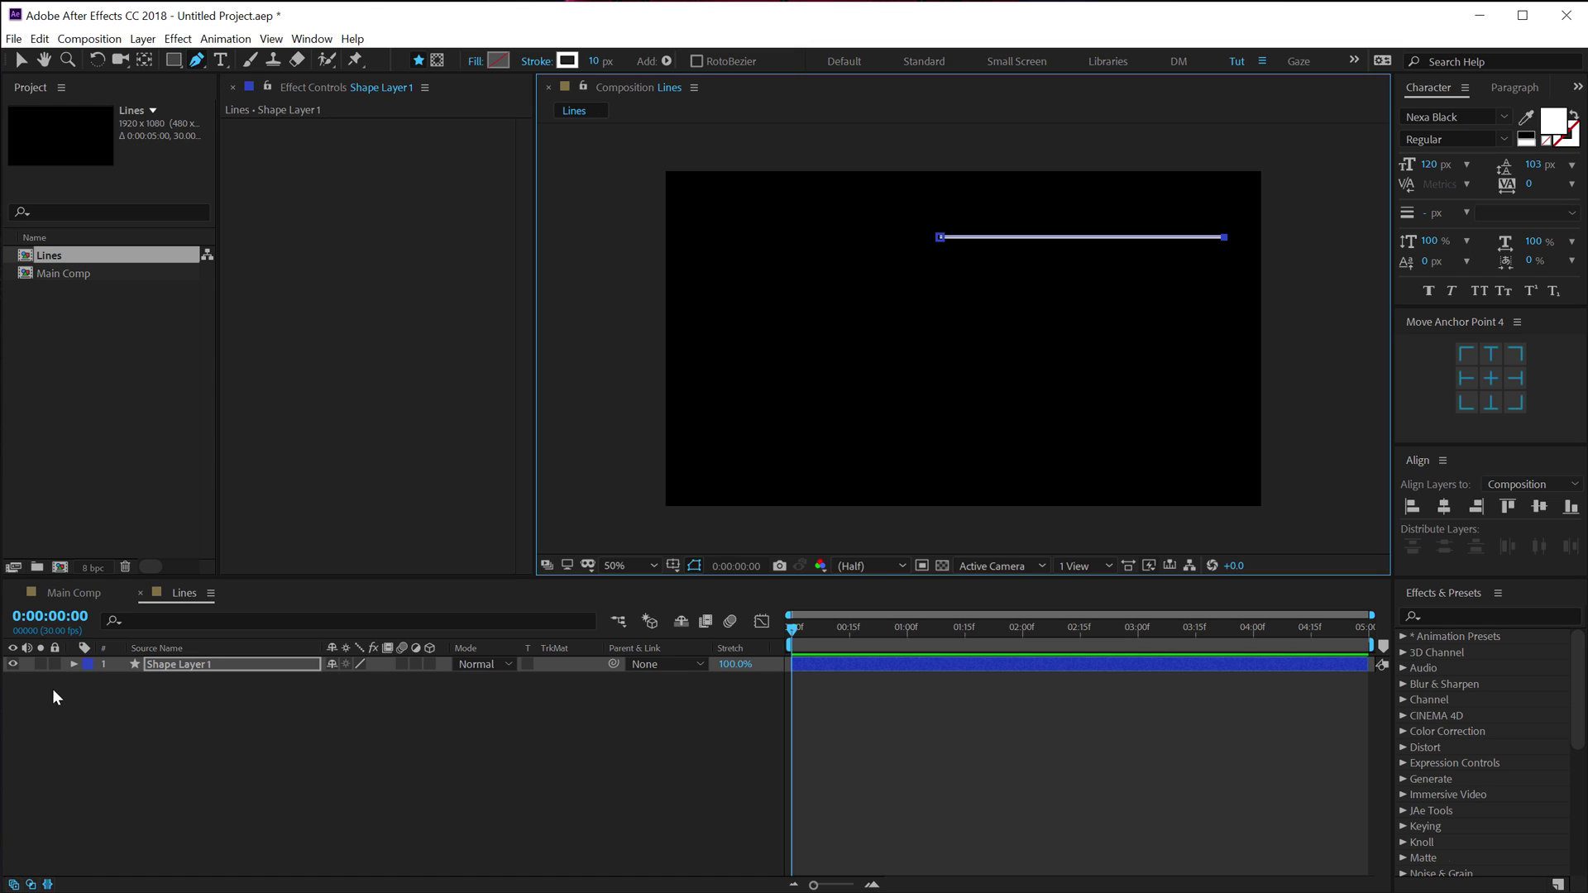
- Add Trim Paths to the line's shape layer and expand its properties
click(73, 665)
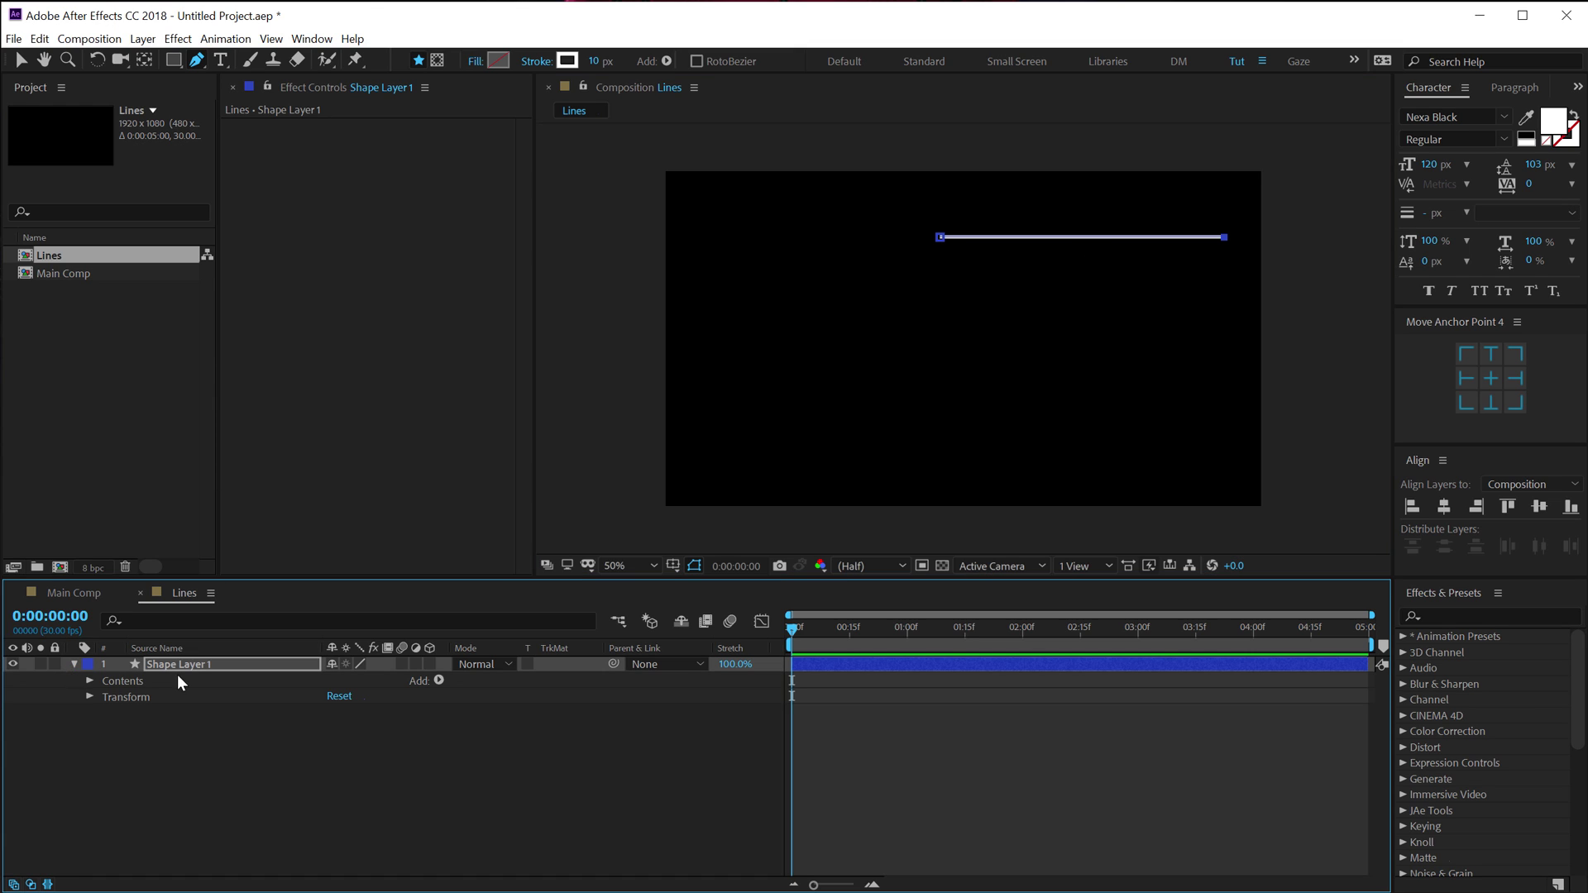
click(437, 682)
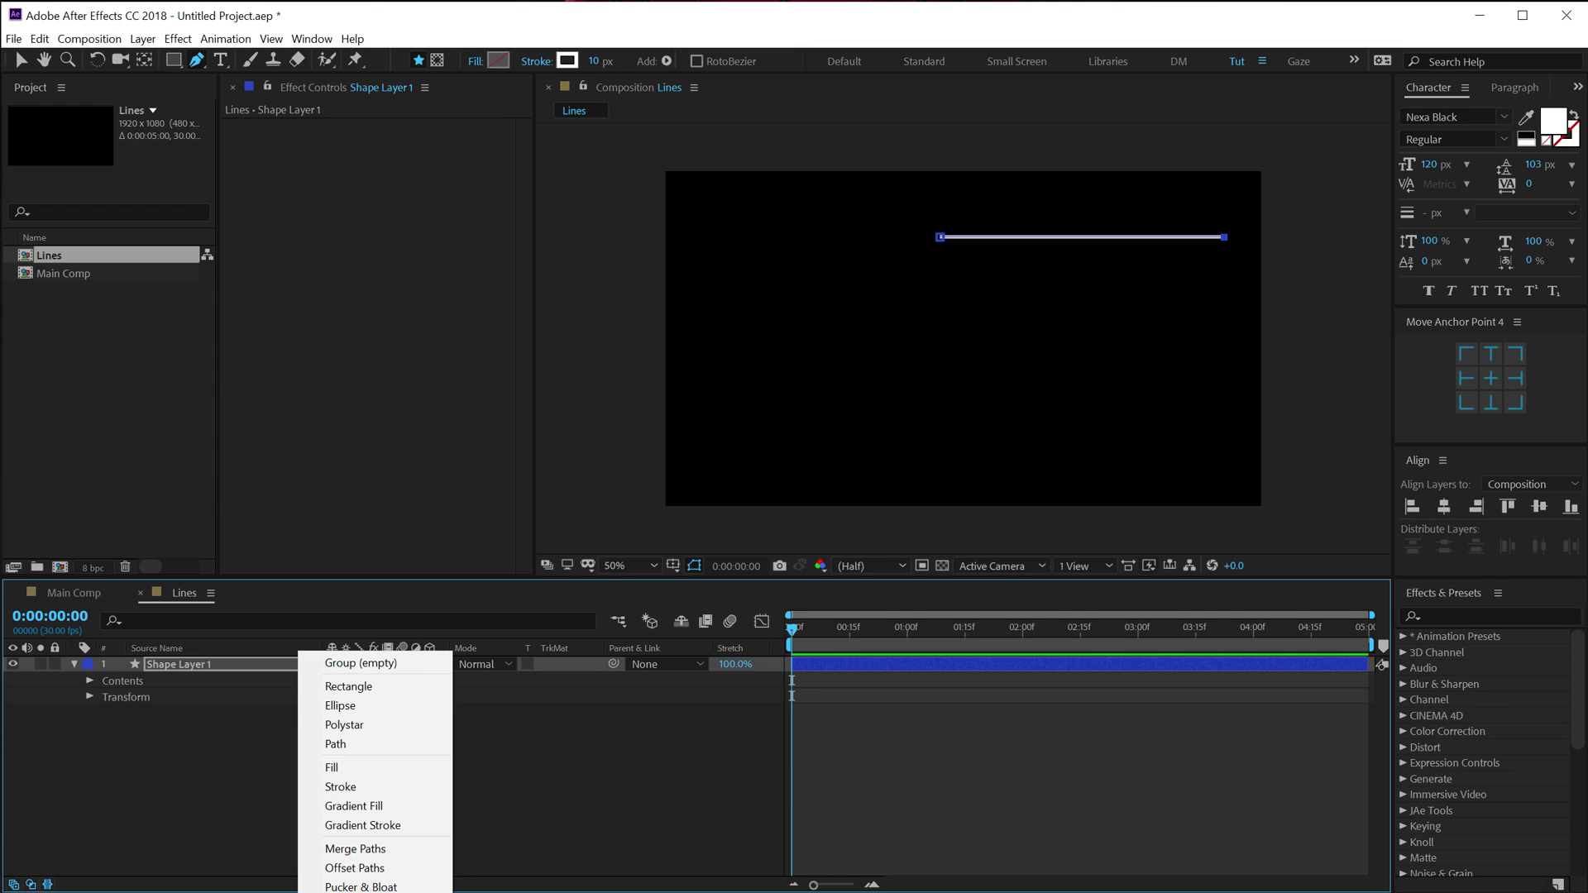
click(355, 890)
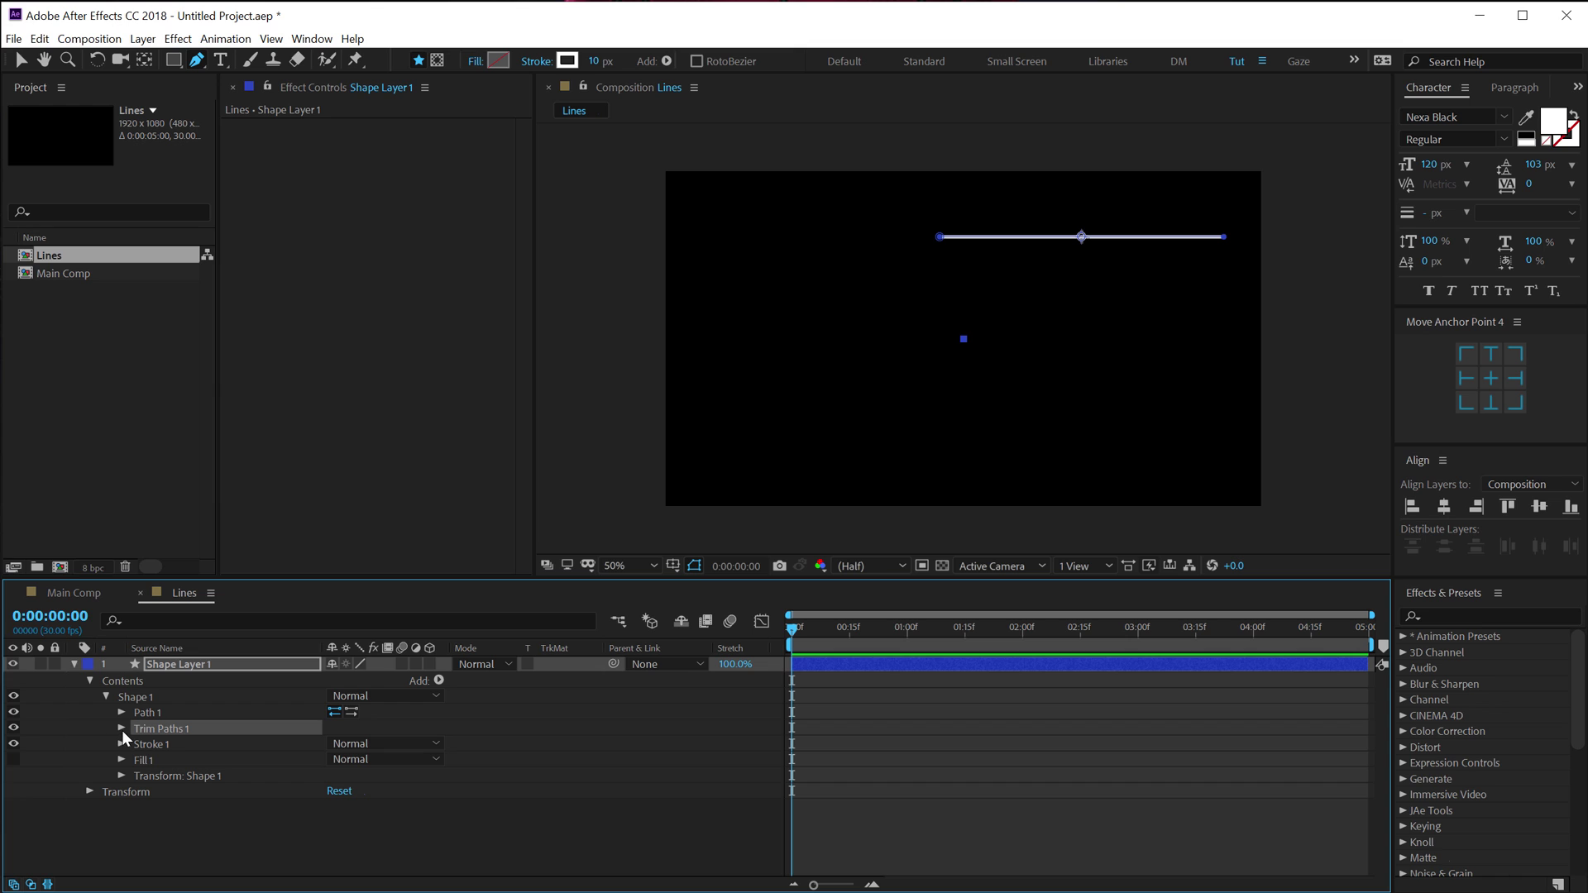
click(122, 729)
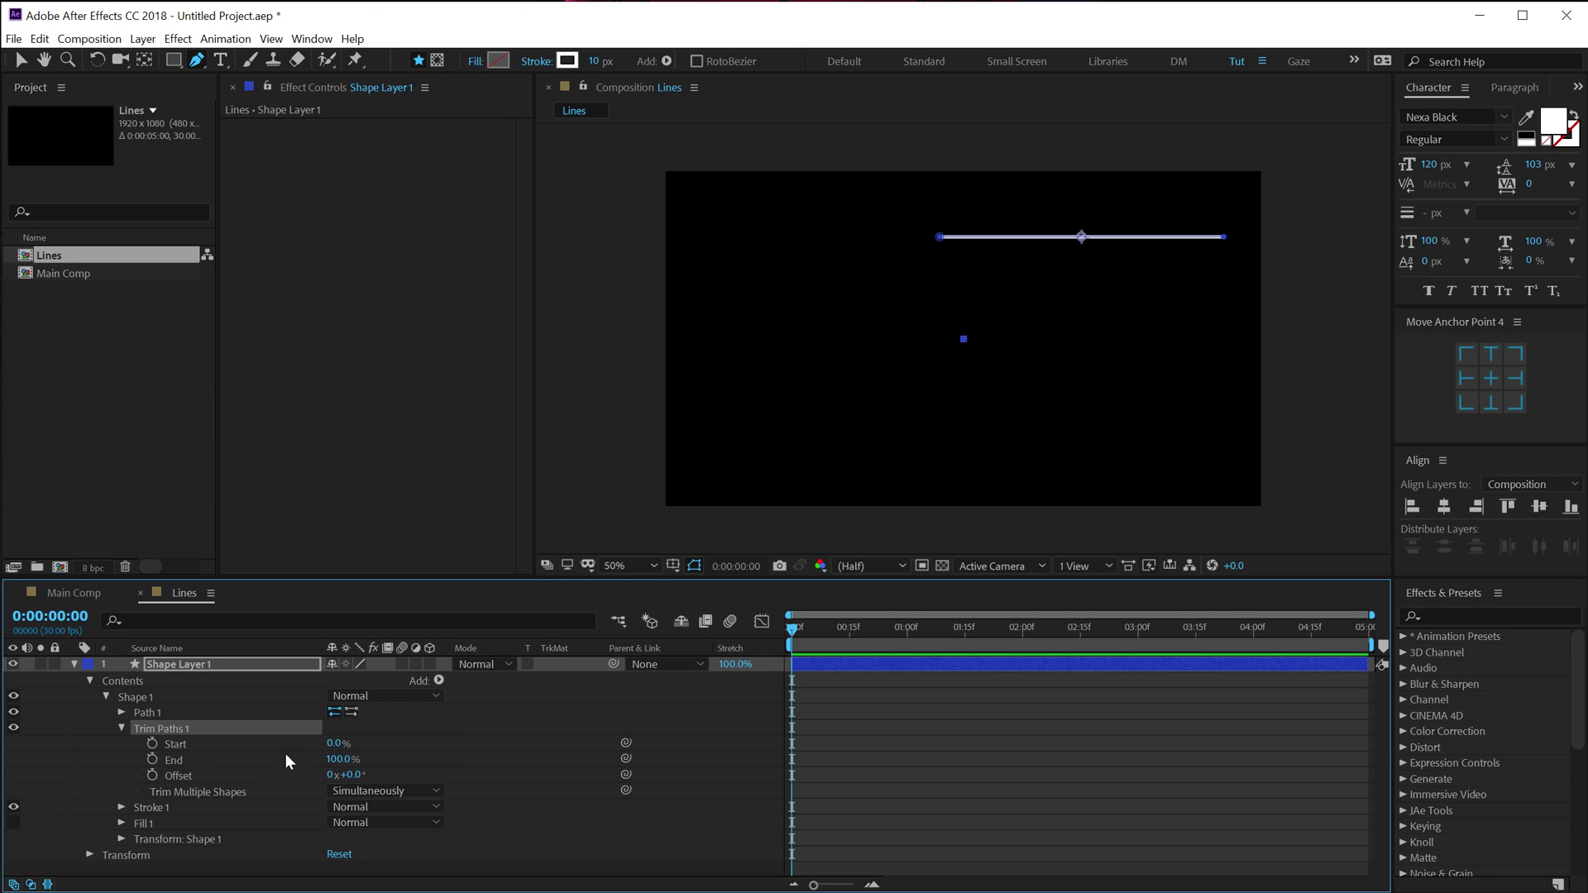
click(337, 759)
text(59)
key(Return)
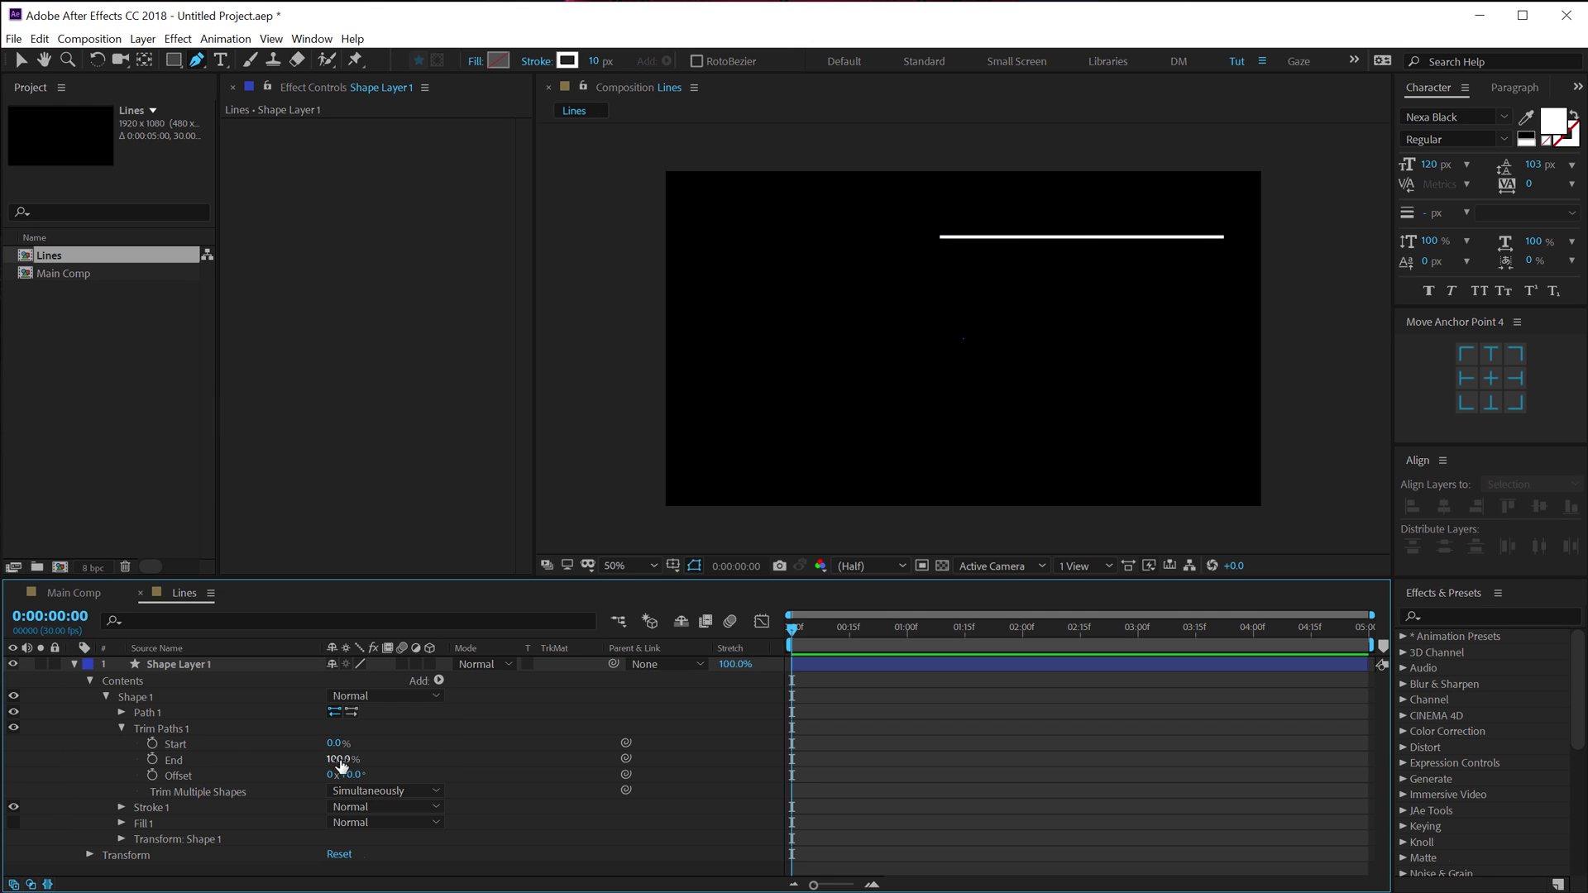
click(235, 758)
drag(235, 758, 273, 759)
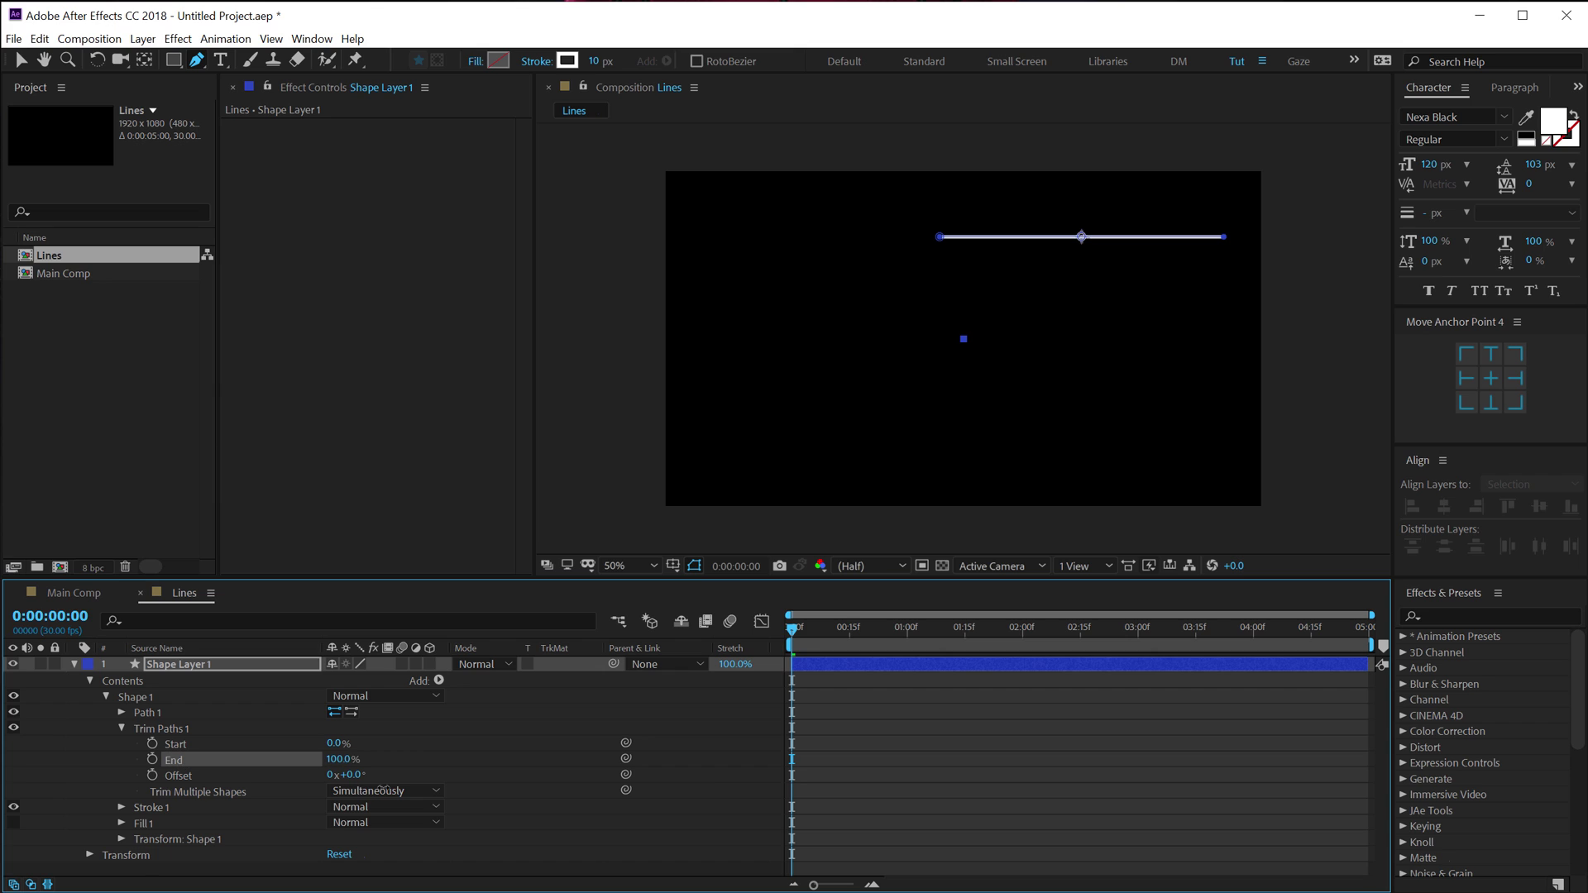
- Keyframe the Trim Paths End value at 100% at one second and 0% at the first frame
drag(844, 619, 909, 642)
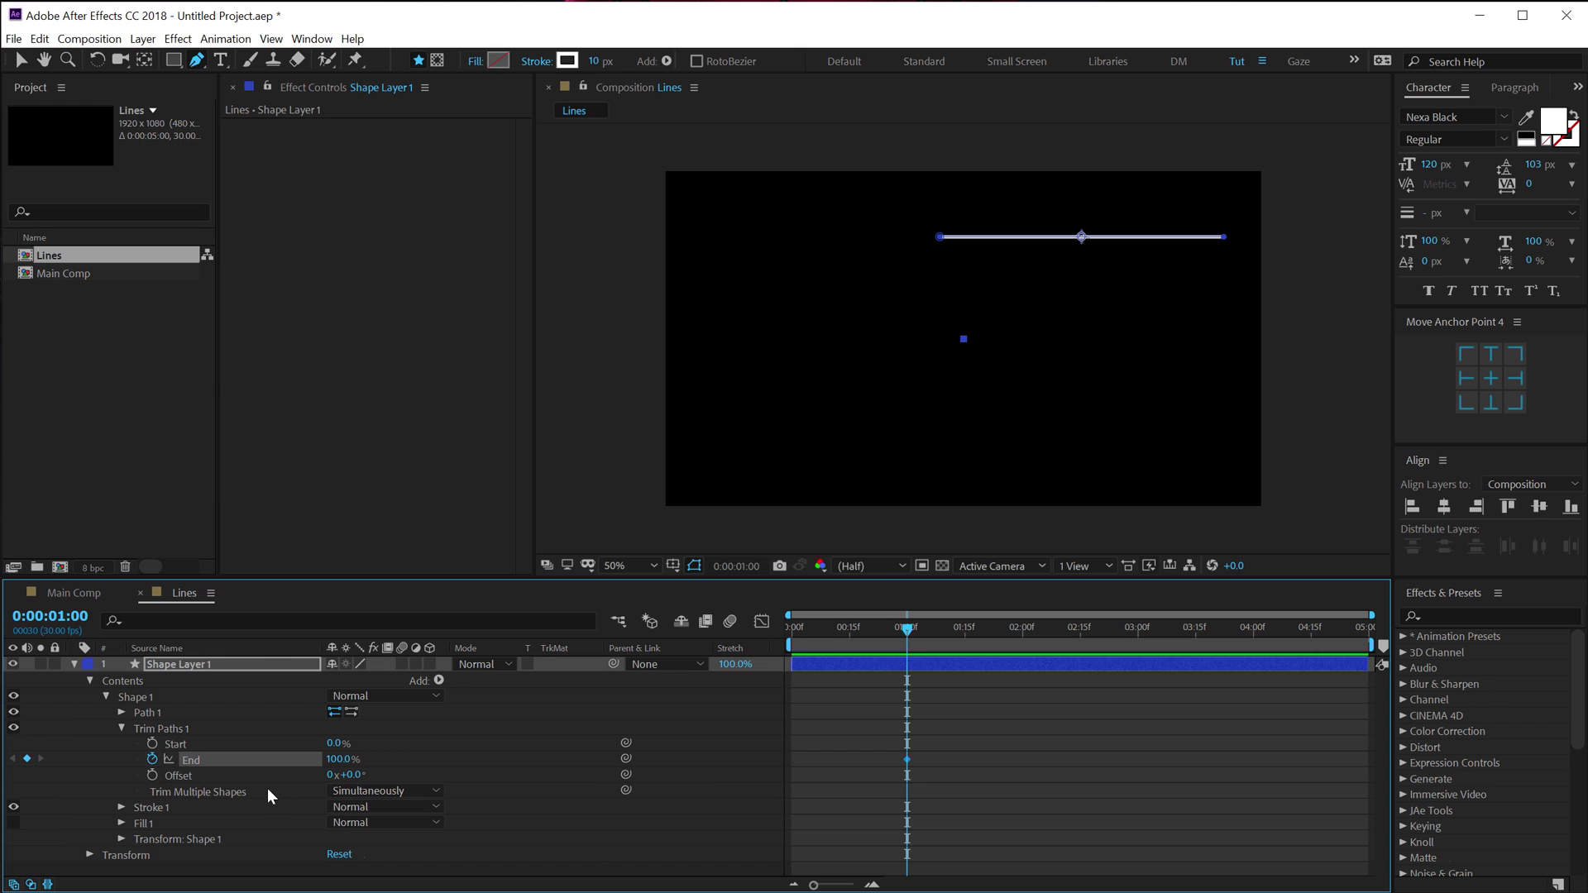
drag(903, 627, 792, 628)
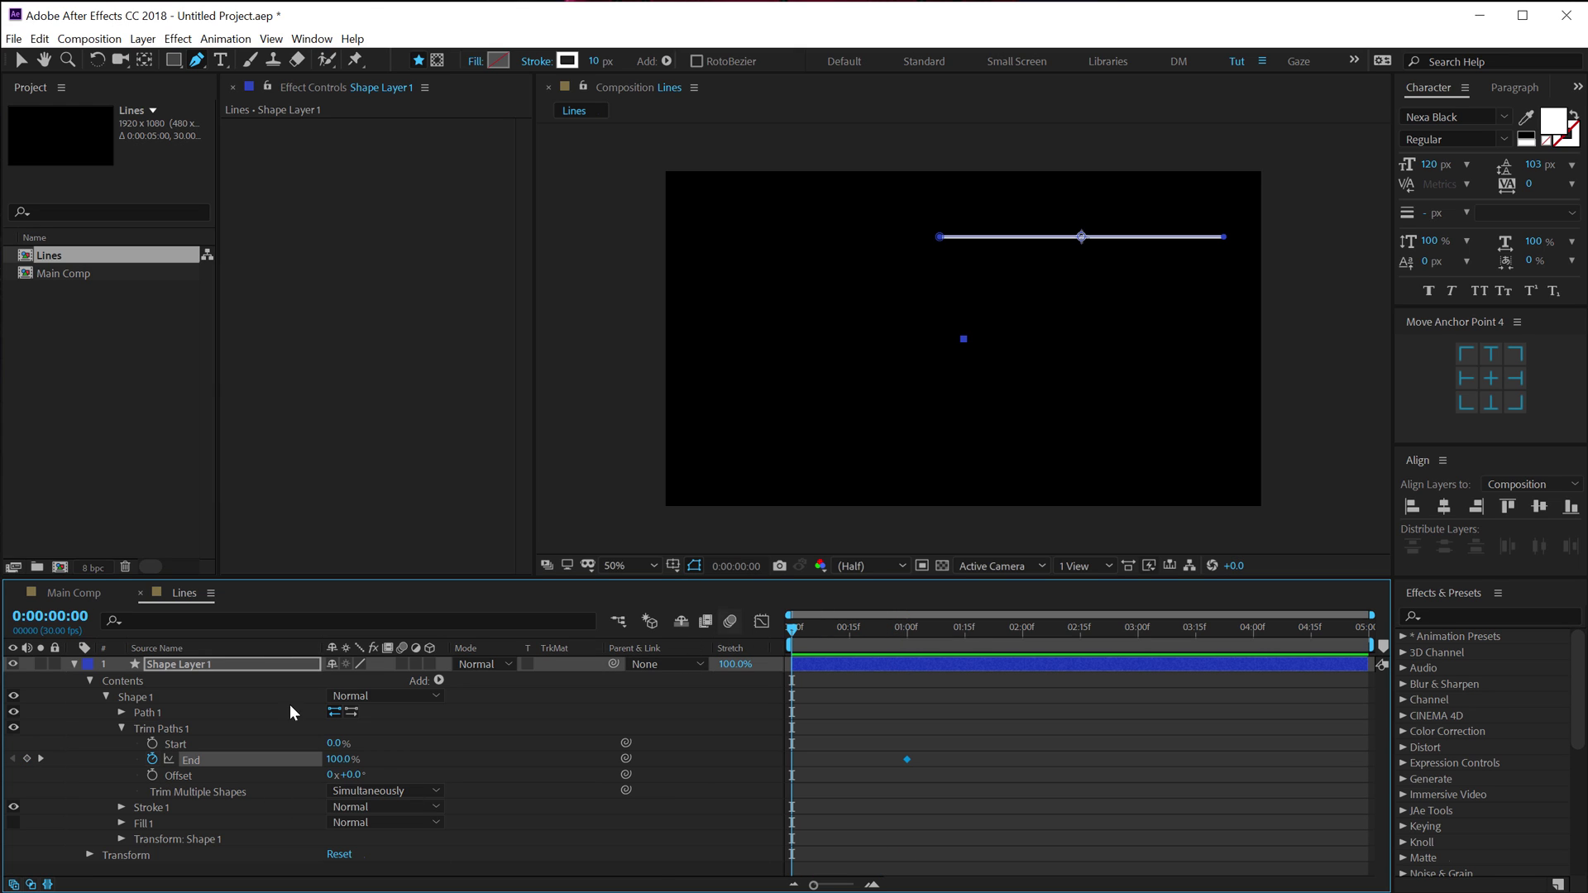
drag(352, 763, 102, 763)
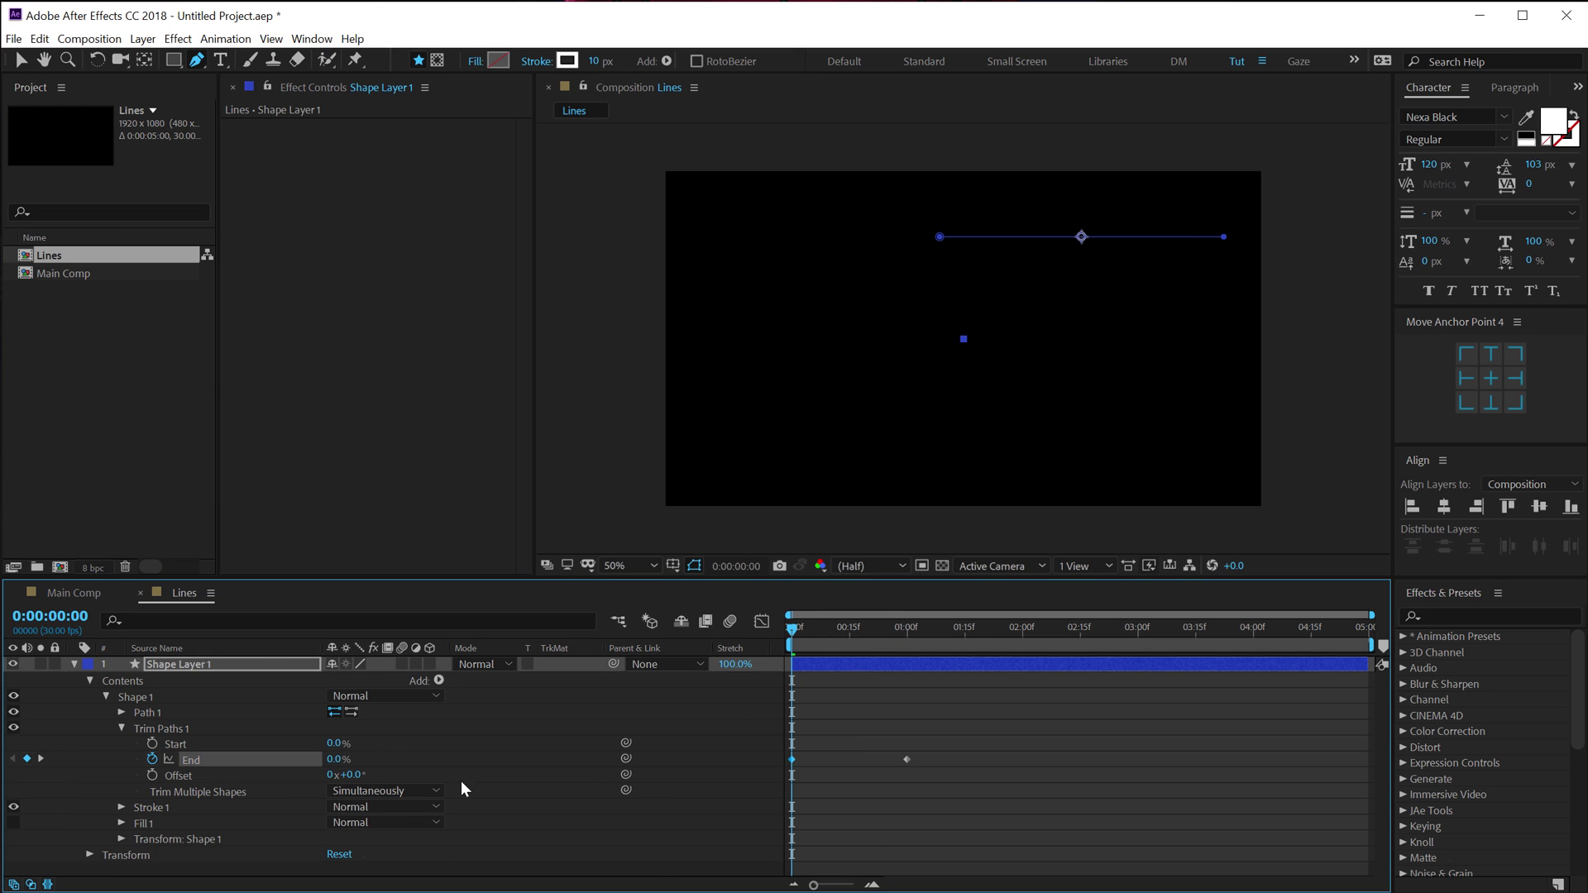
- Keyframe the Trim Paths Start value at 0% at 0:00:00:10 and 100% at 0:00:01:10
drag(794, 629, 833, 627)
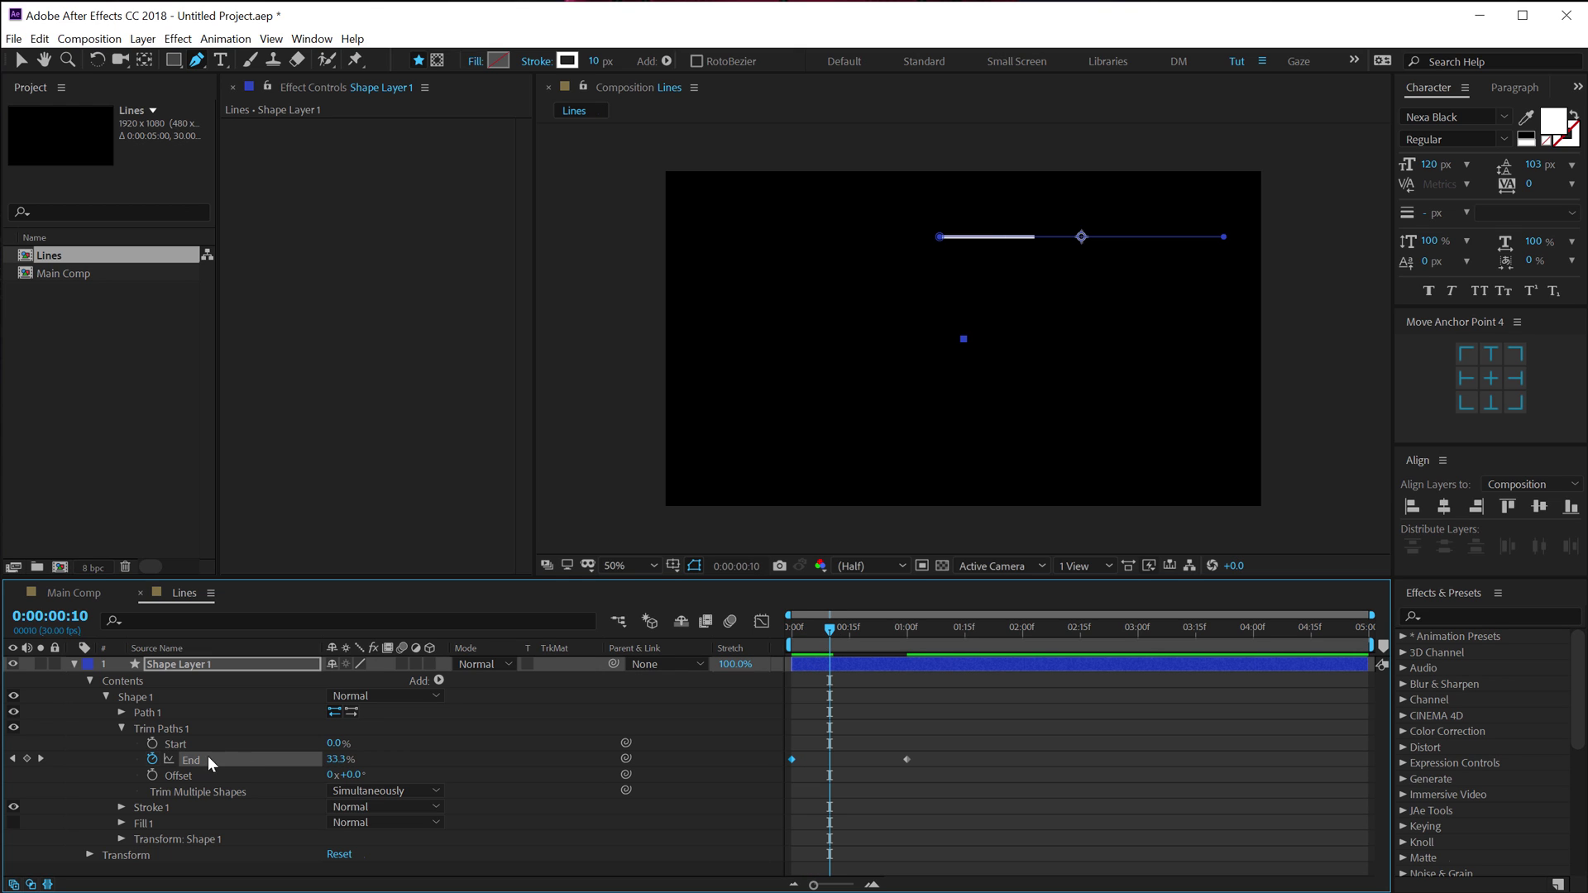
click(152, 743)
drag(898, 626, 944, 632)
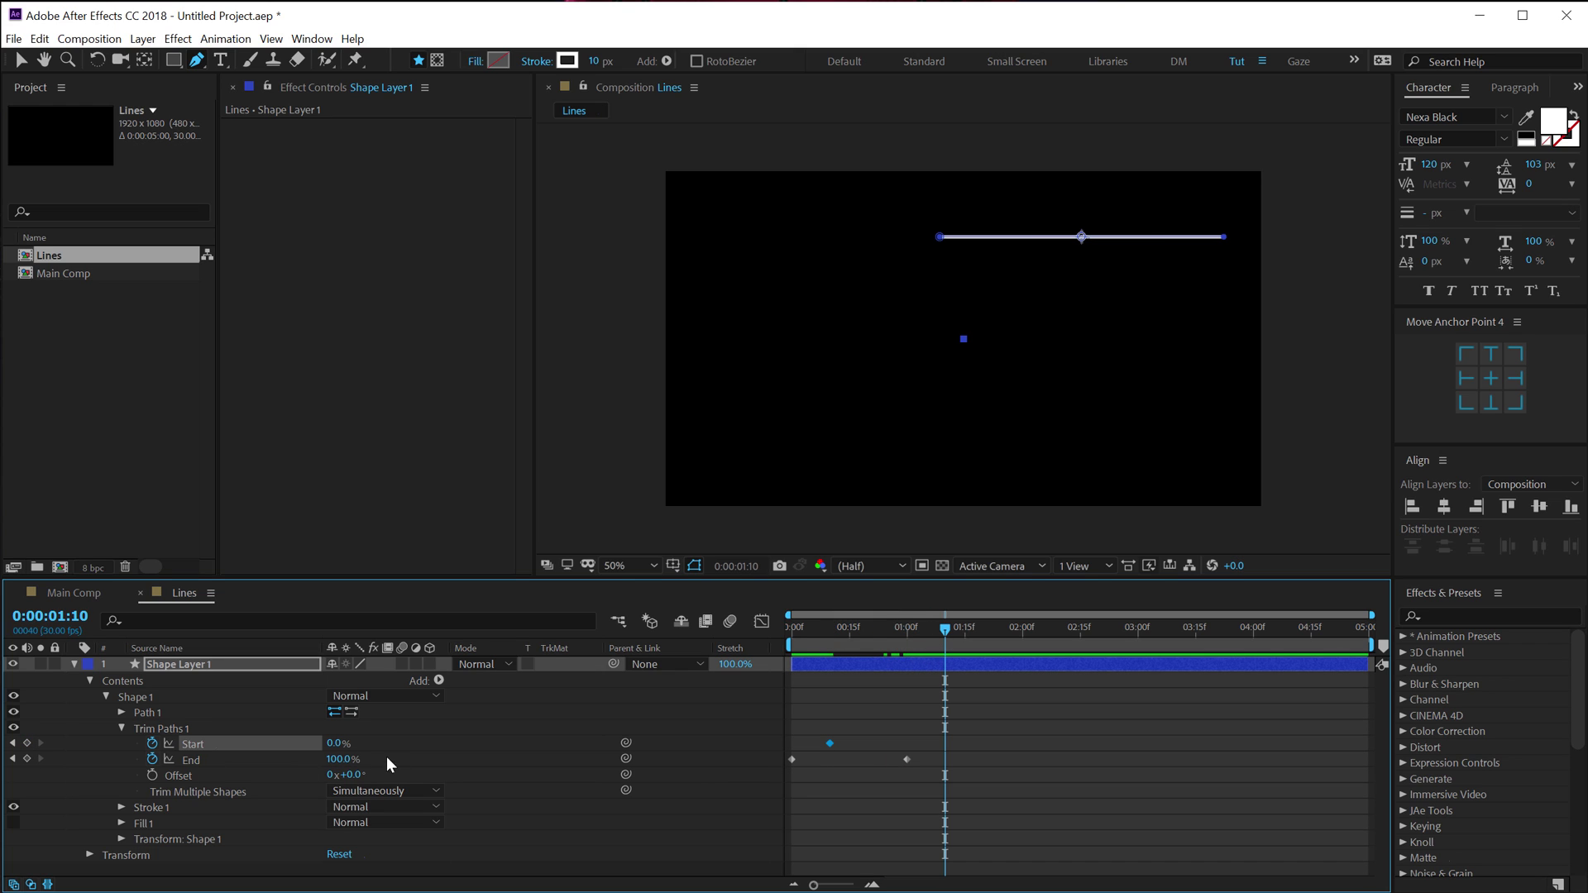
drag(335, 743, 441, 741)
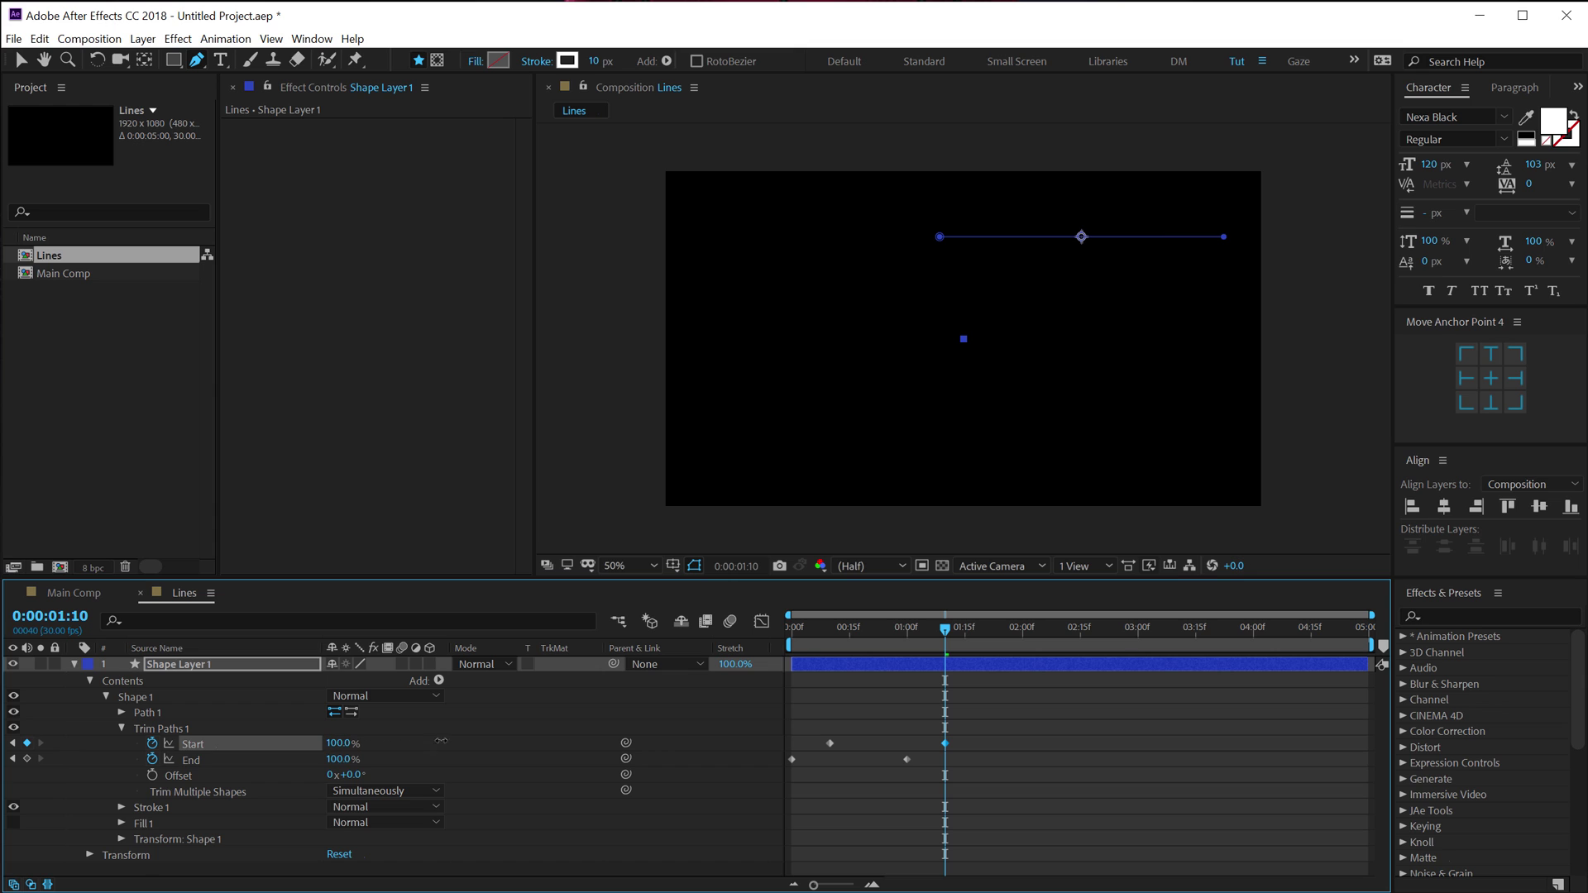
- Preview the line's trim animation from the first frame
key(Home)
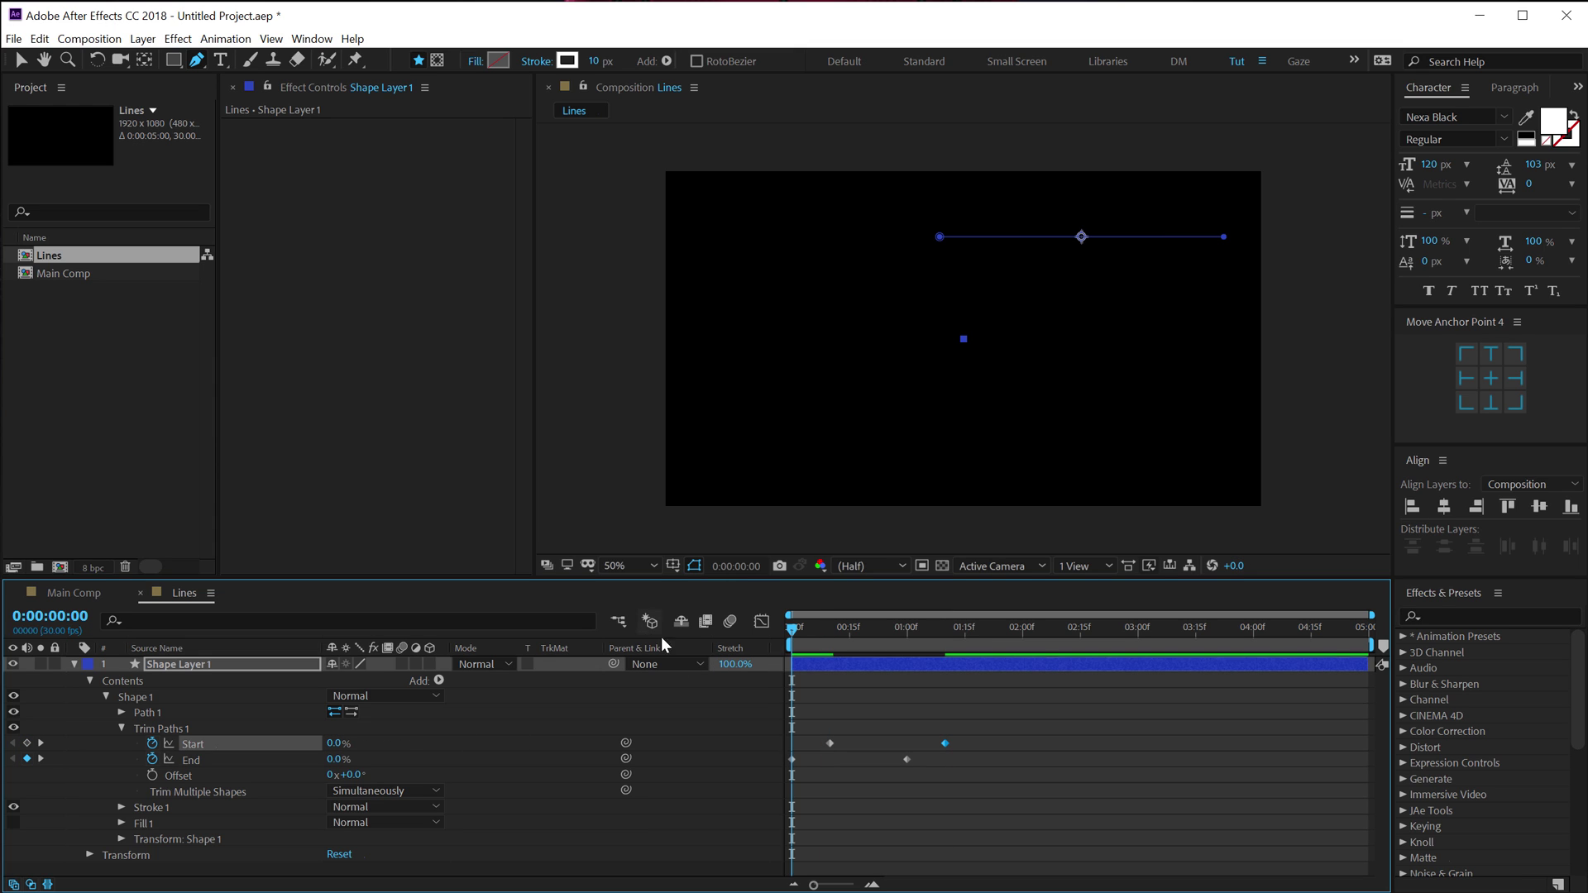
key(space)
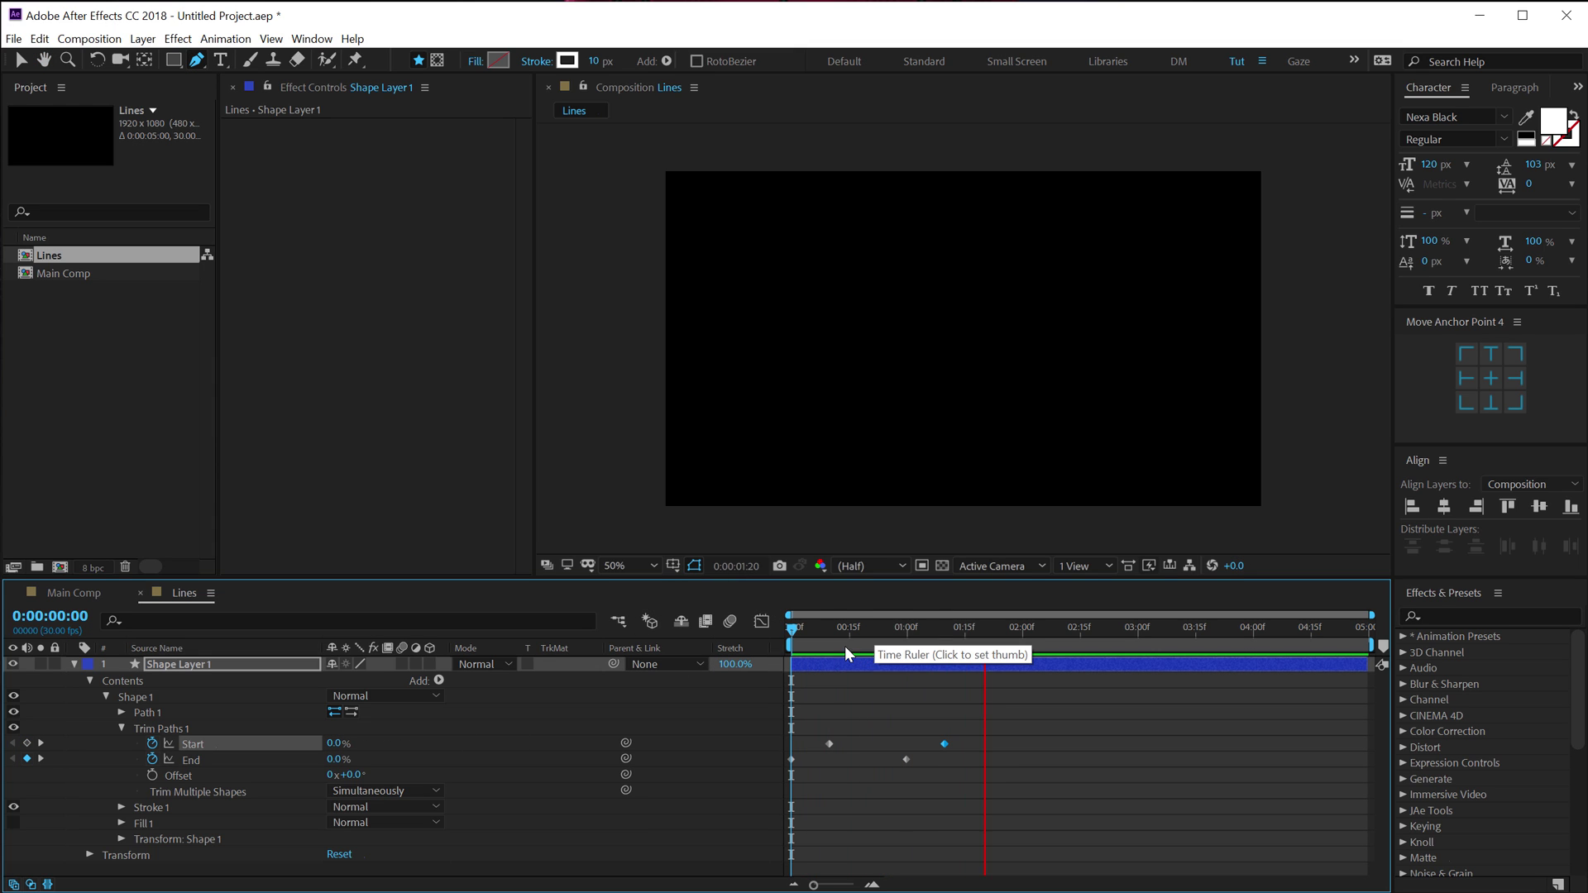
key(space)
click(923, 634)
key(shift+Page_Down)
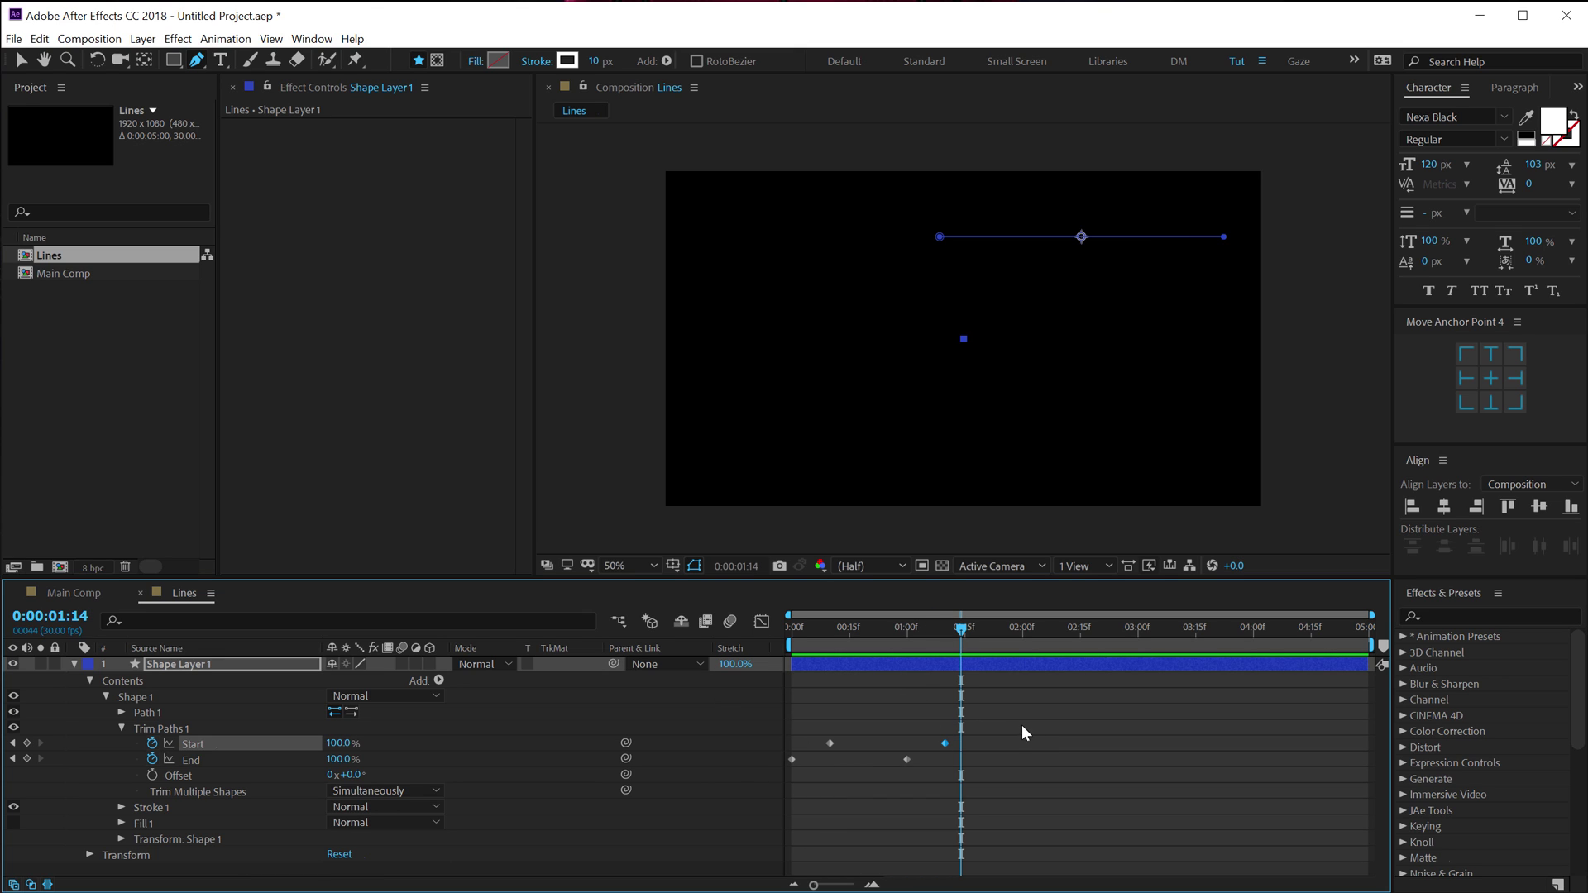
- Apply Easy Ease to all the Start and End keyframes and show their speed curves in the Graph Editor
drag(1015, 727, 737, 775)
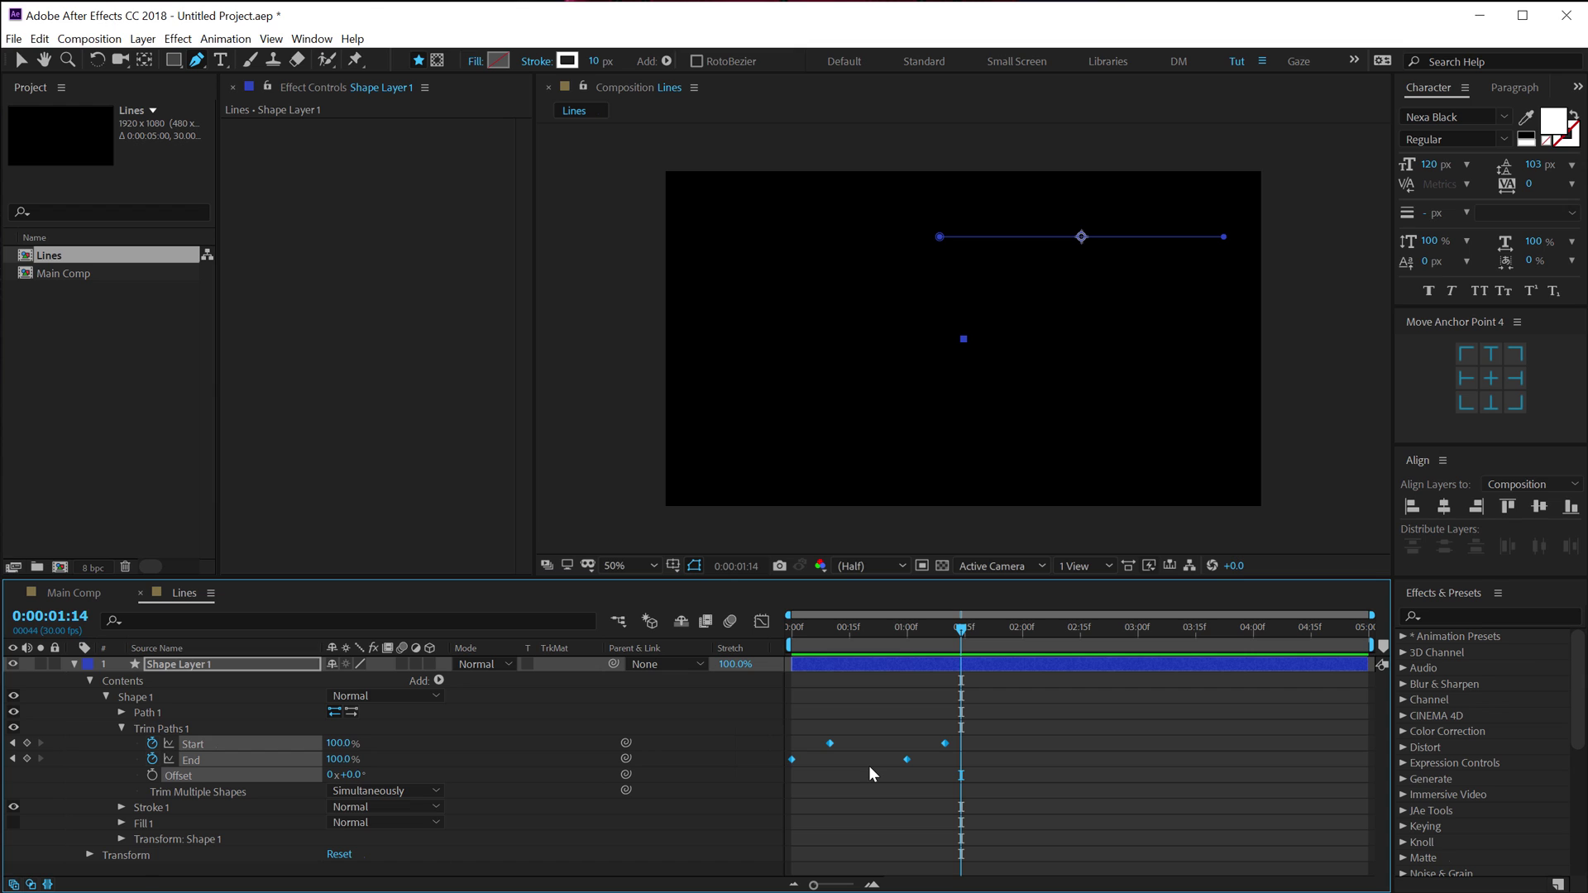
key(F9)
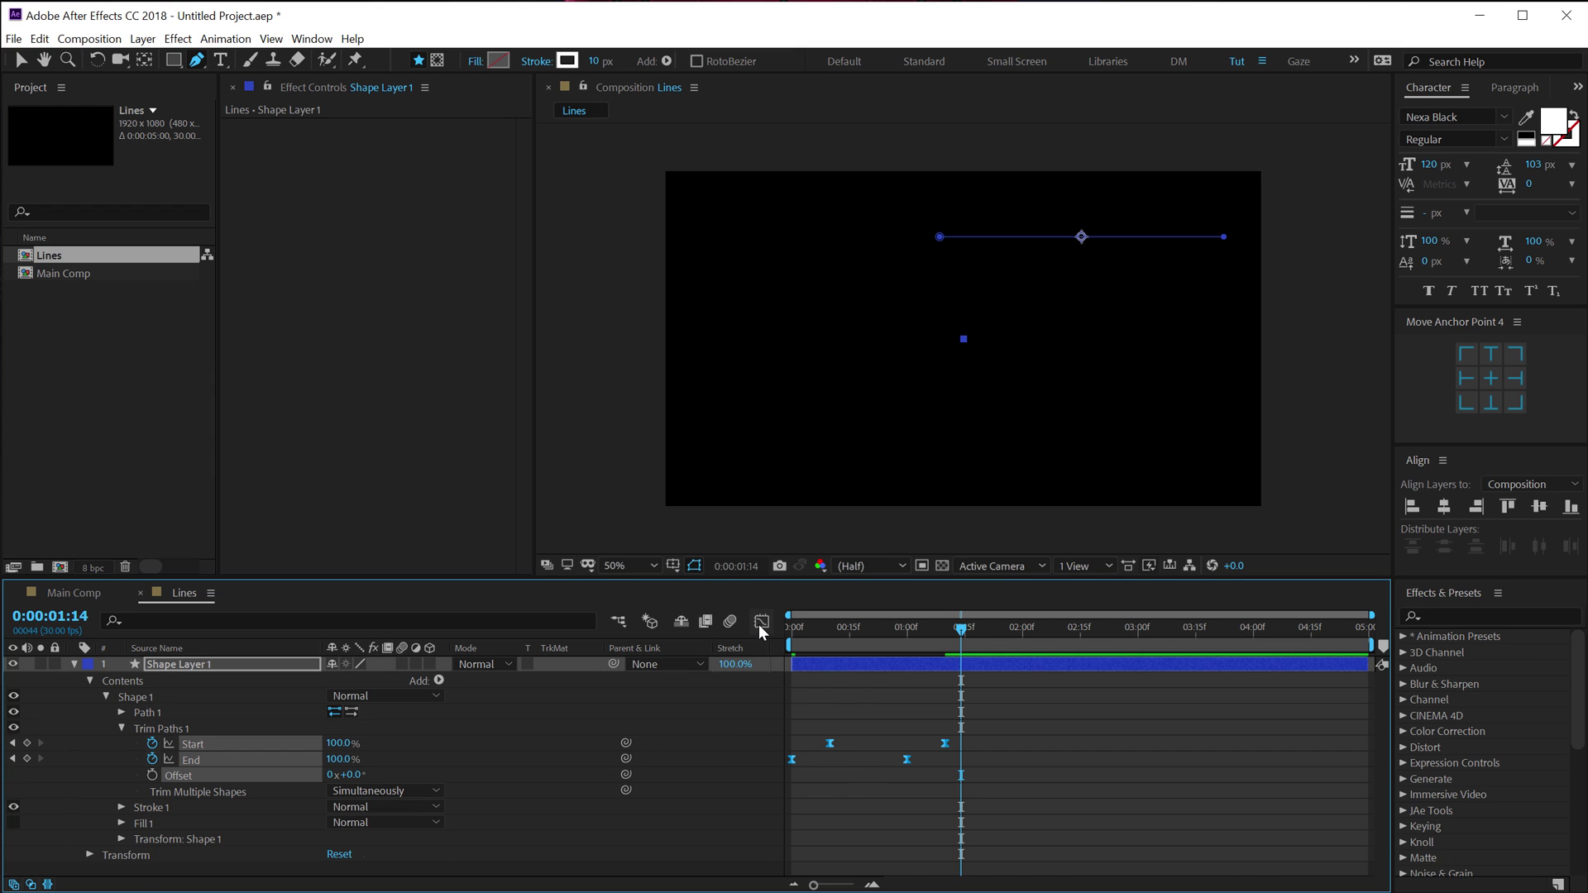
click(759, 623)
right_click(1006, 720)
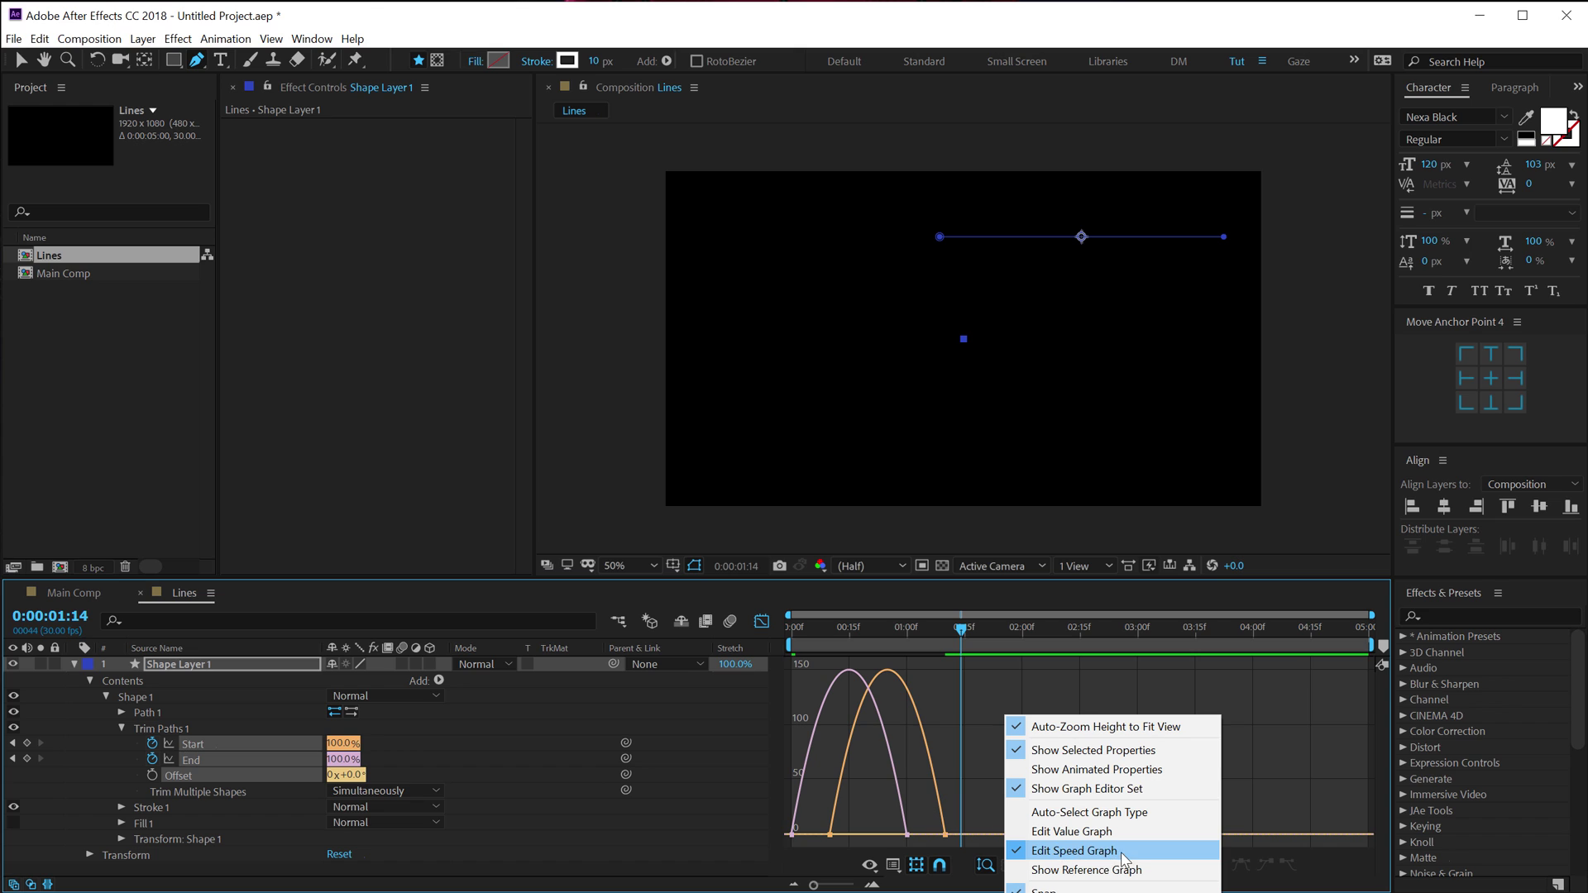
click(1003, 709)
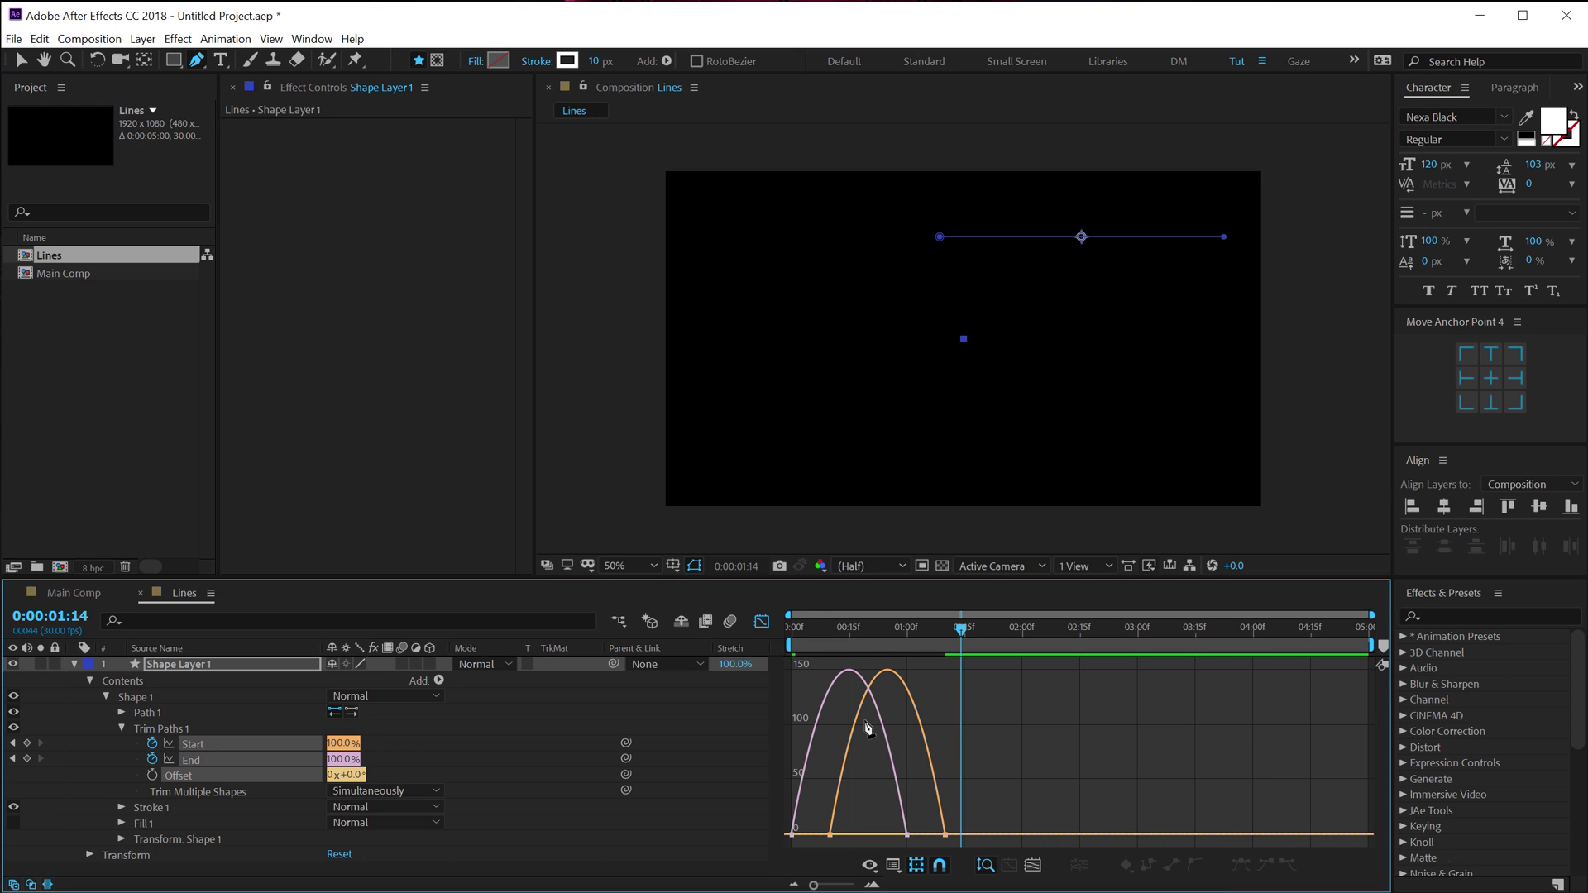
- Pull the influence handles of the Start and End keyframes inward to shape both speed curves into narrow, steep peaks
scroll(854, 728, up, 6)
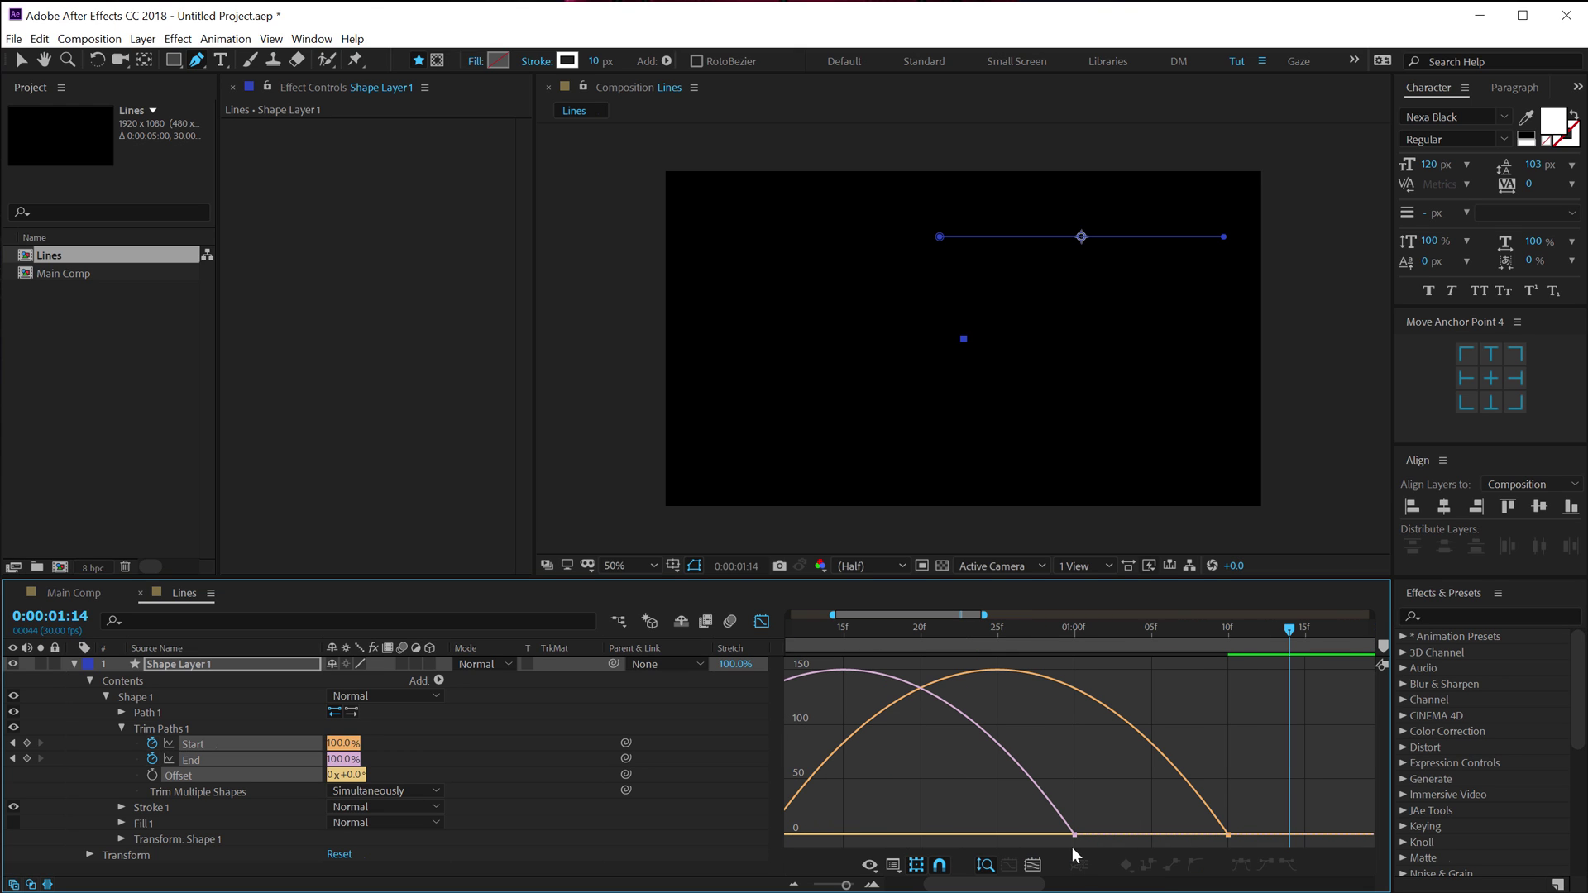
drag(986, 644, 919, 644)
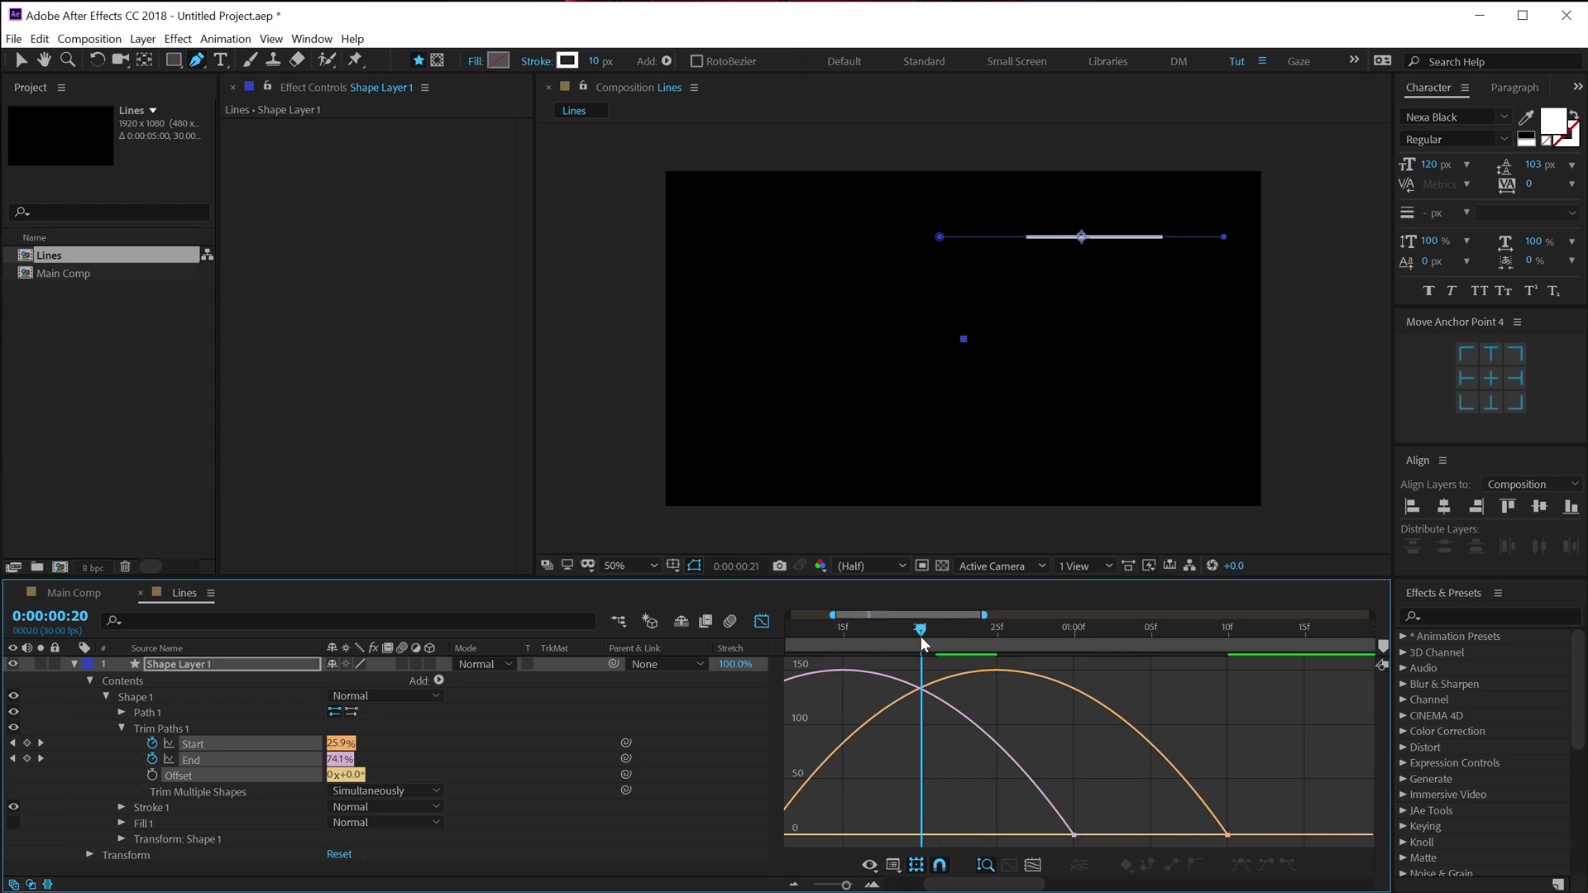
scroll(904, 727, down, 3)
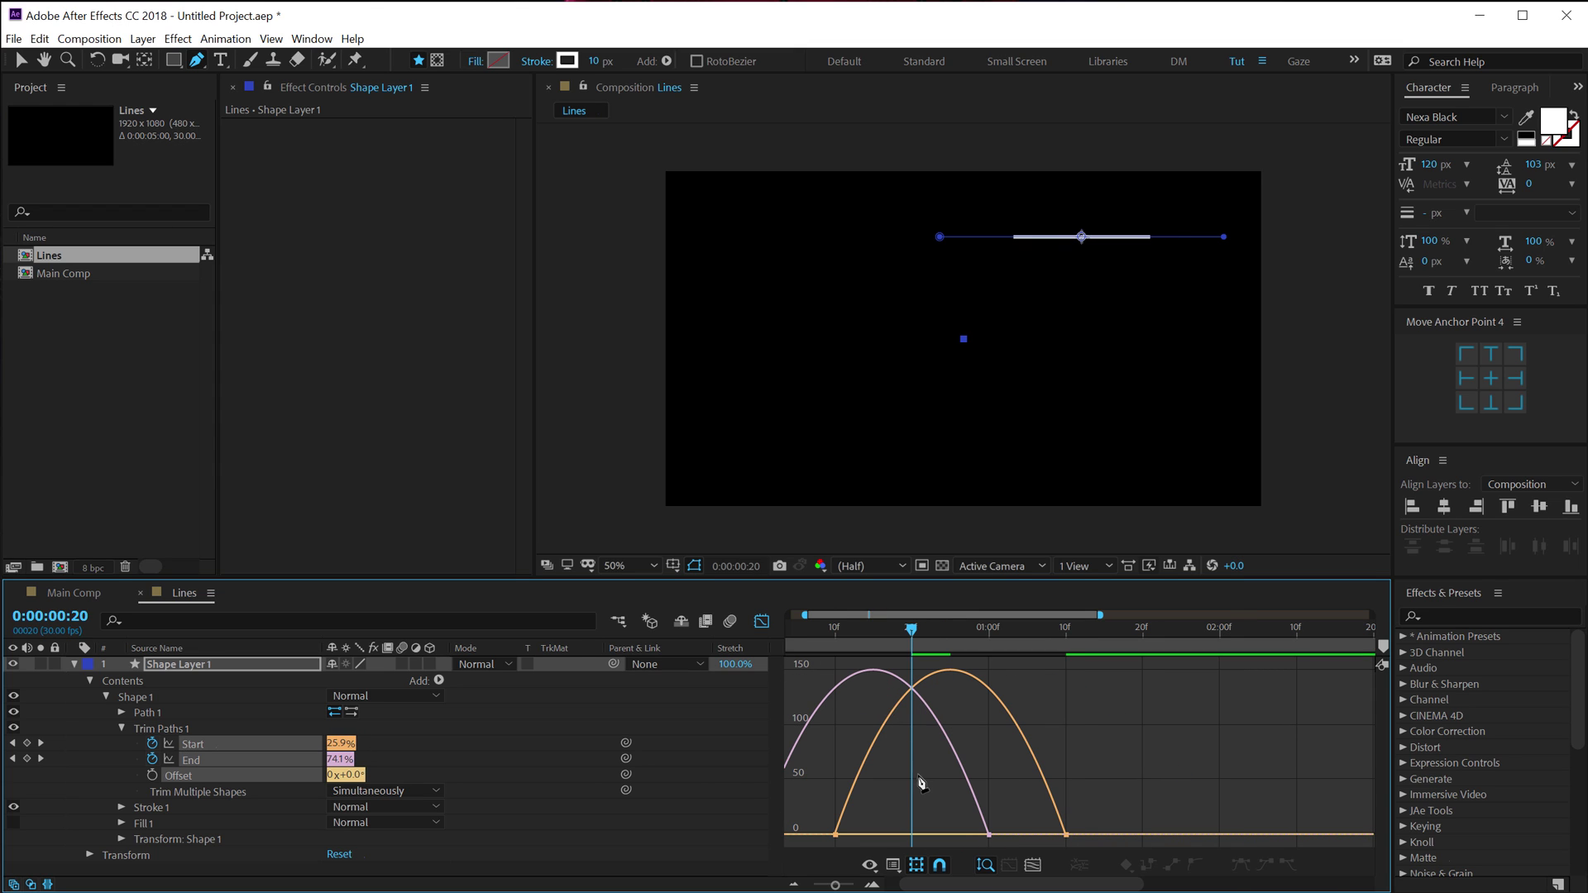
scroll(920, 769, down, 3)
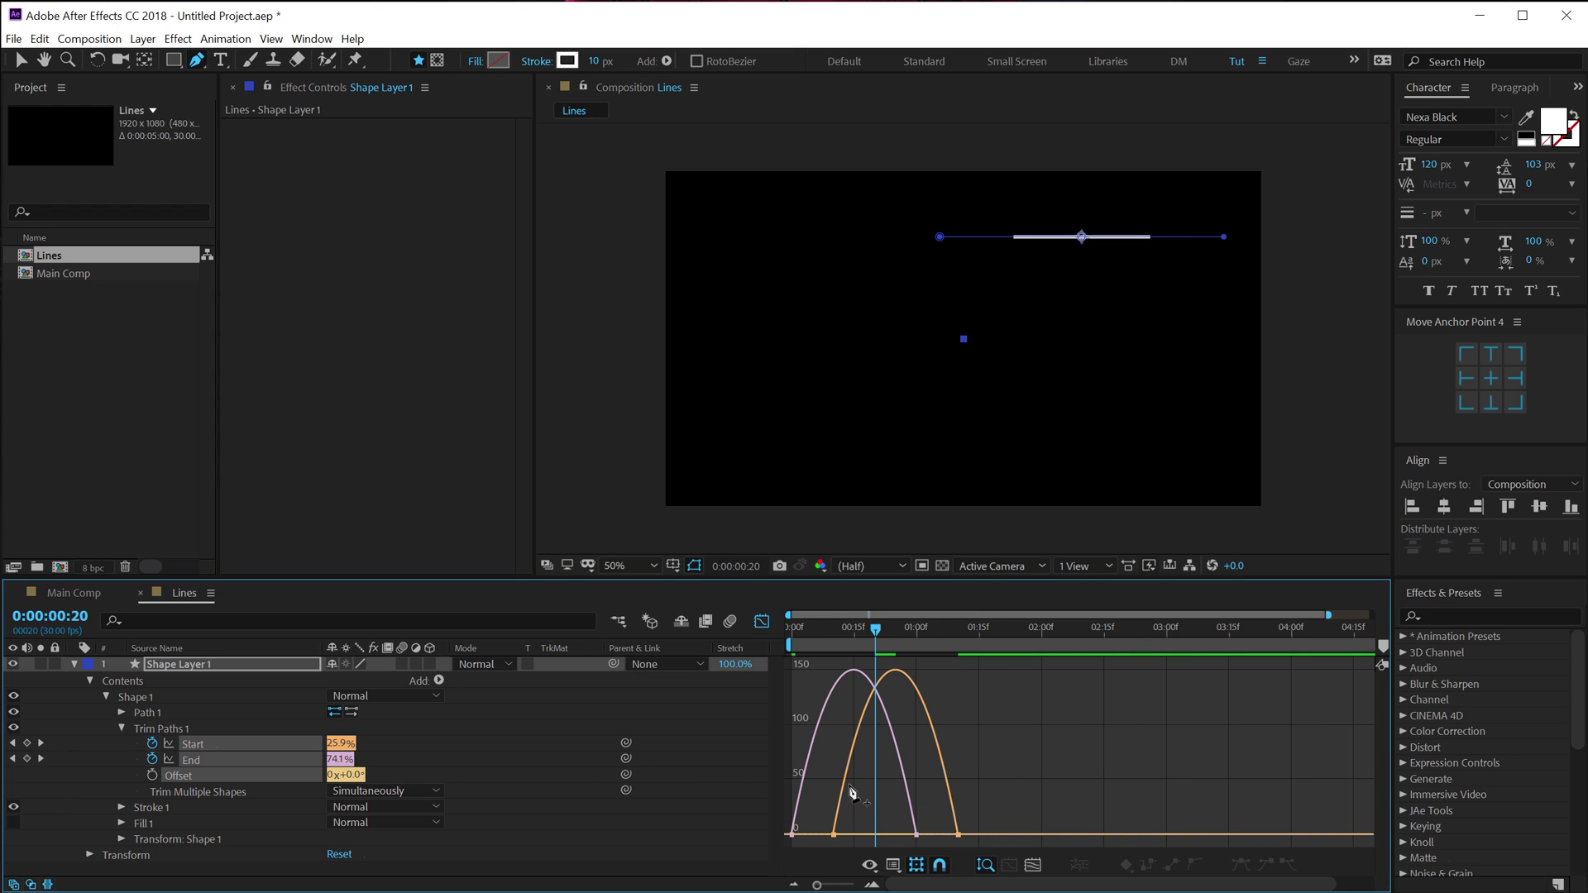
click(22, 60)
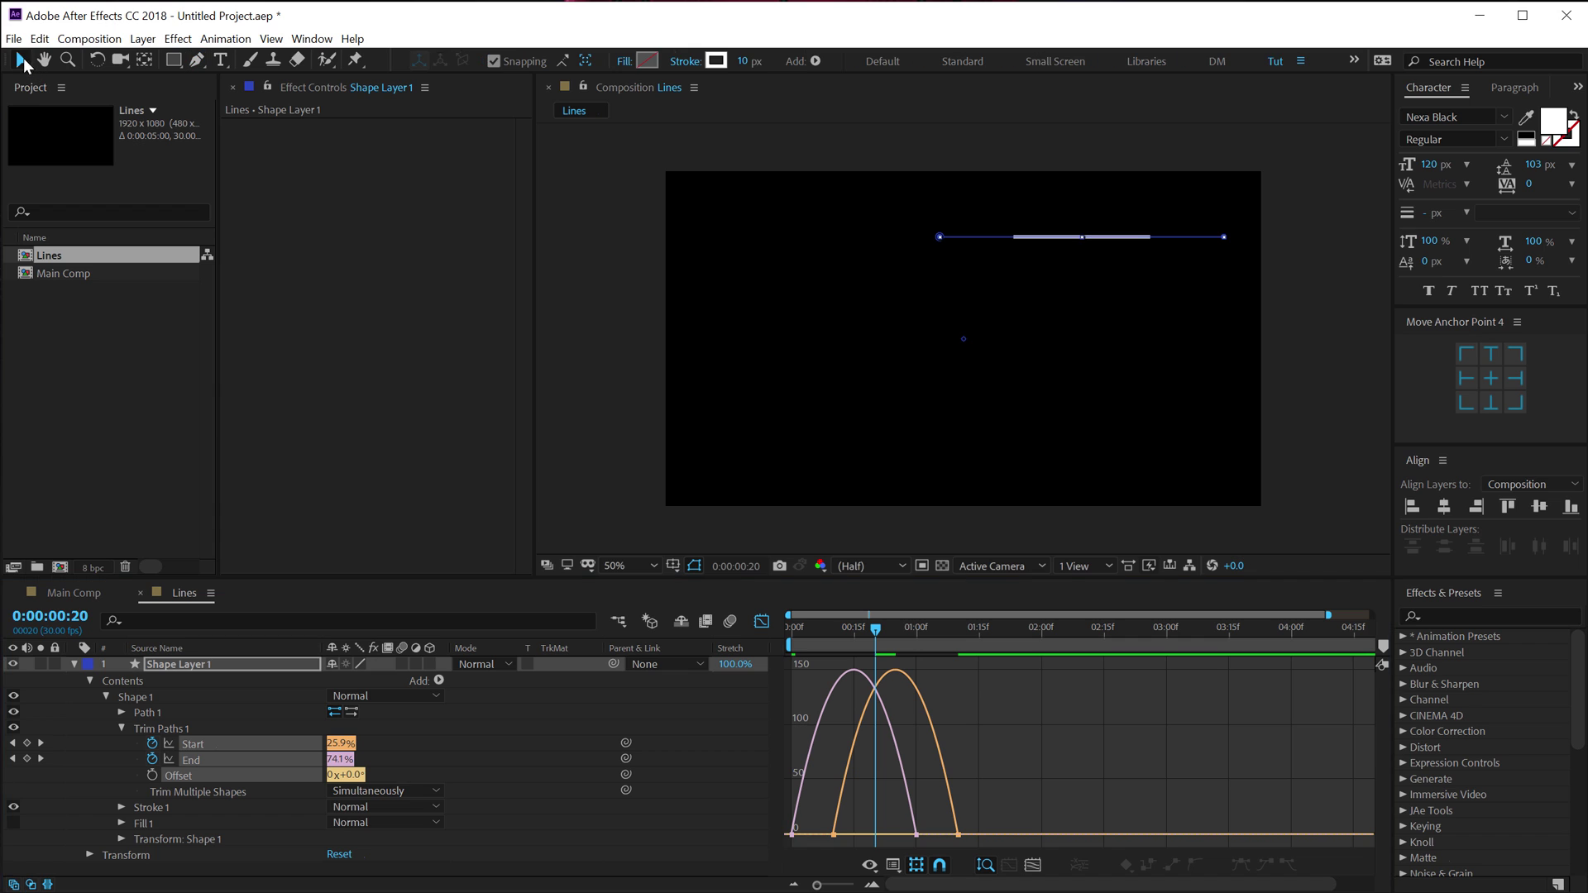
drag(854, 844, 758, 852)
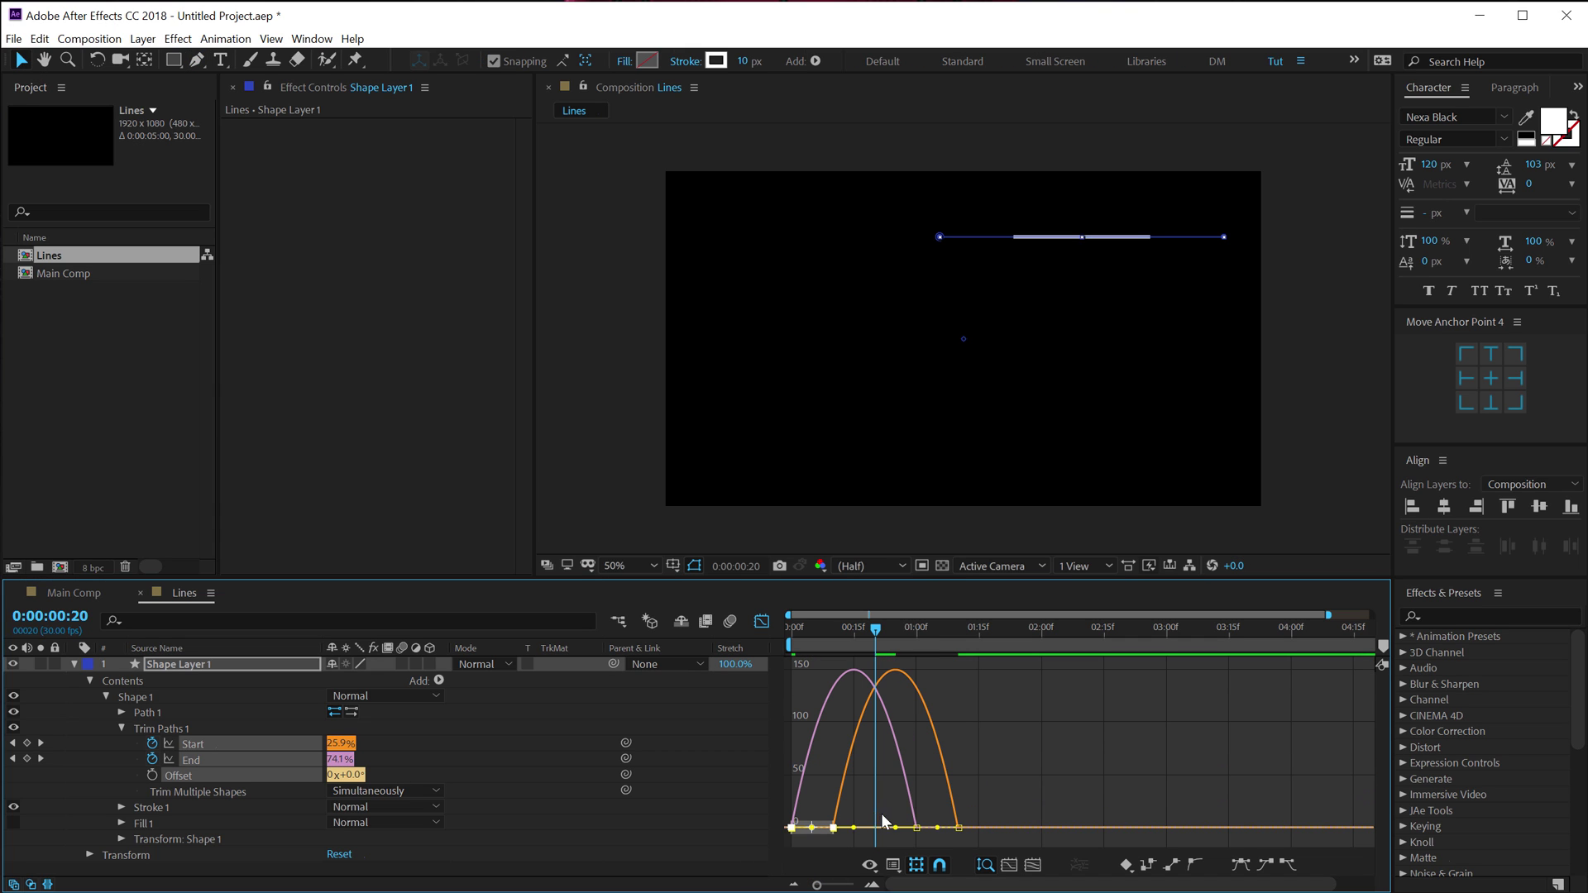
mouse_move(860, 831)
mouse_down()
mouse_move(910, 840)
mouse_move(858, 829)
mouse_up()
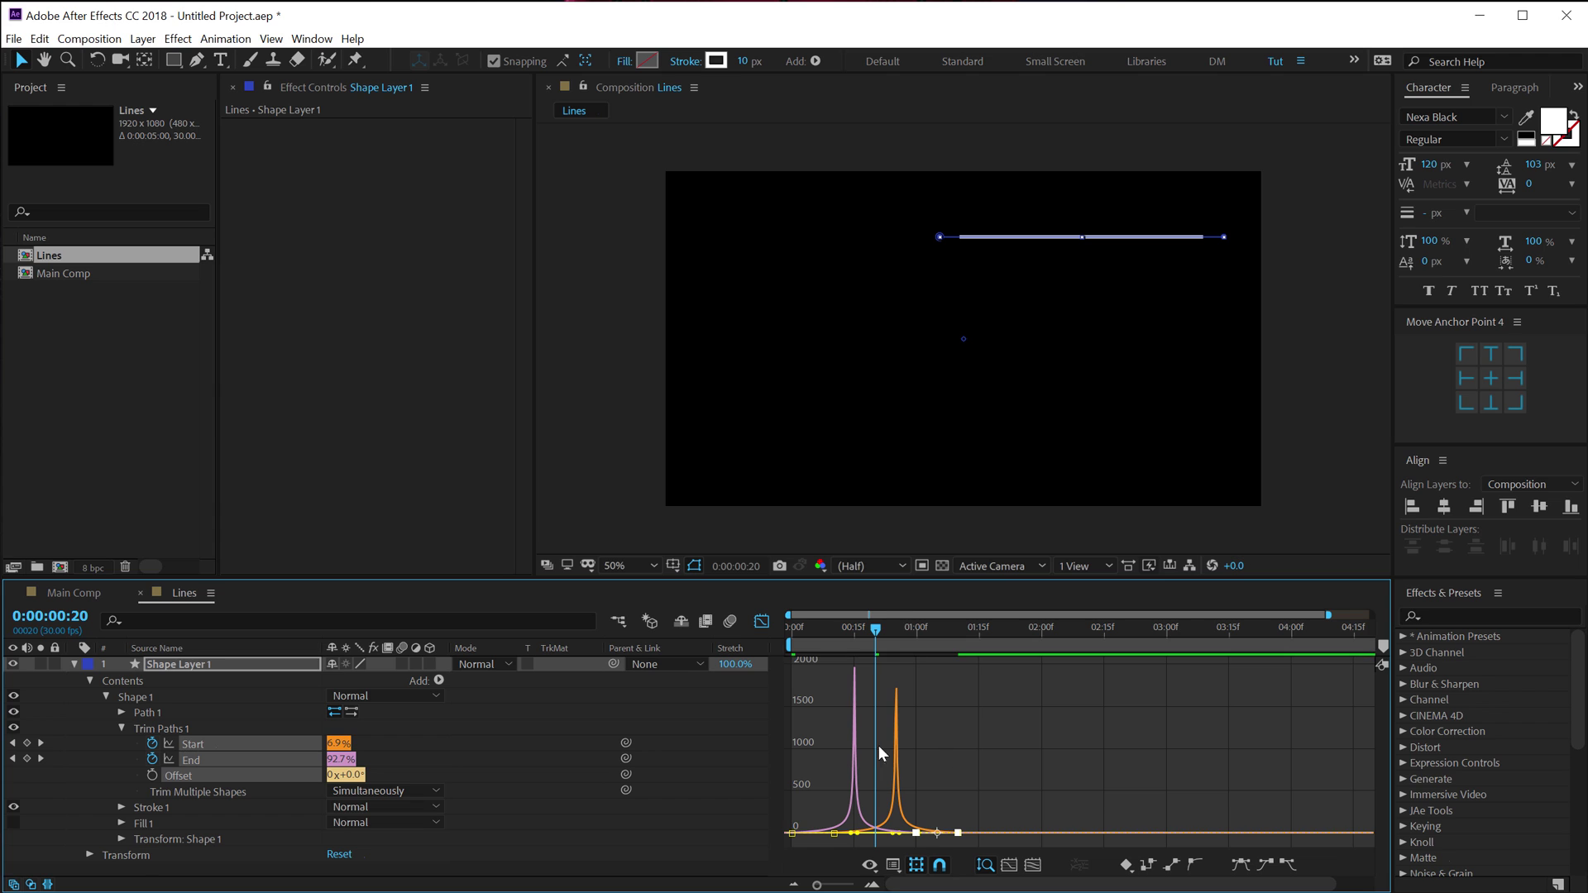
- Preview the line animation with the reshaped speed curves from the first frame
drag(865, 616, 776, 637)
key(space)
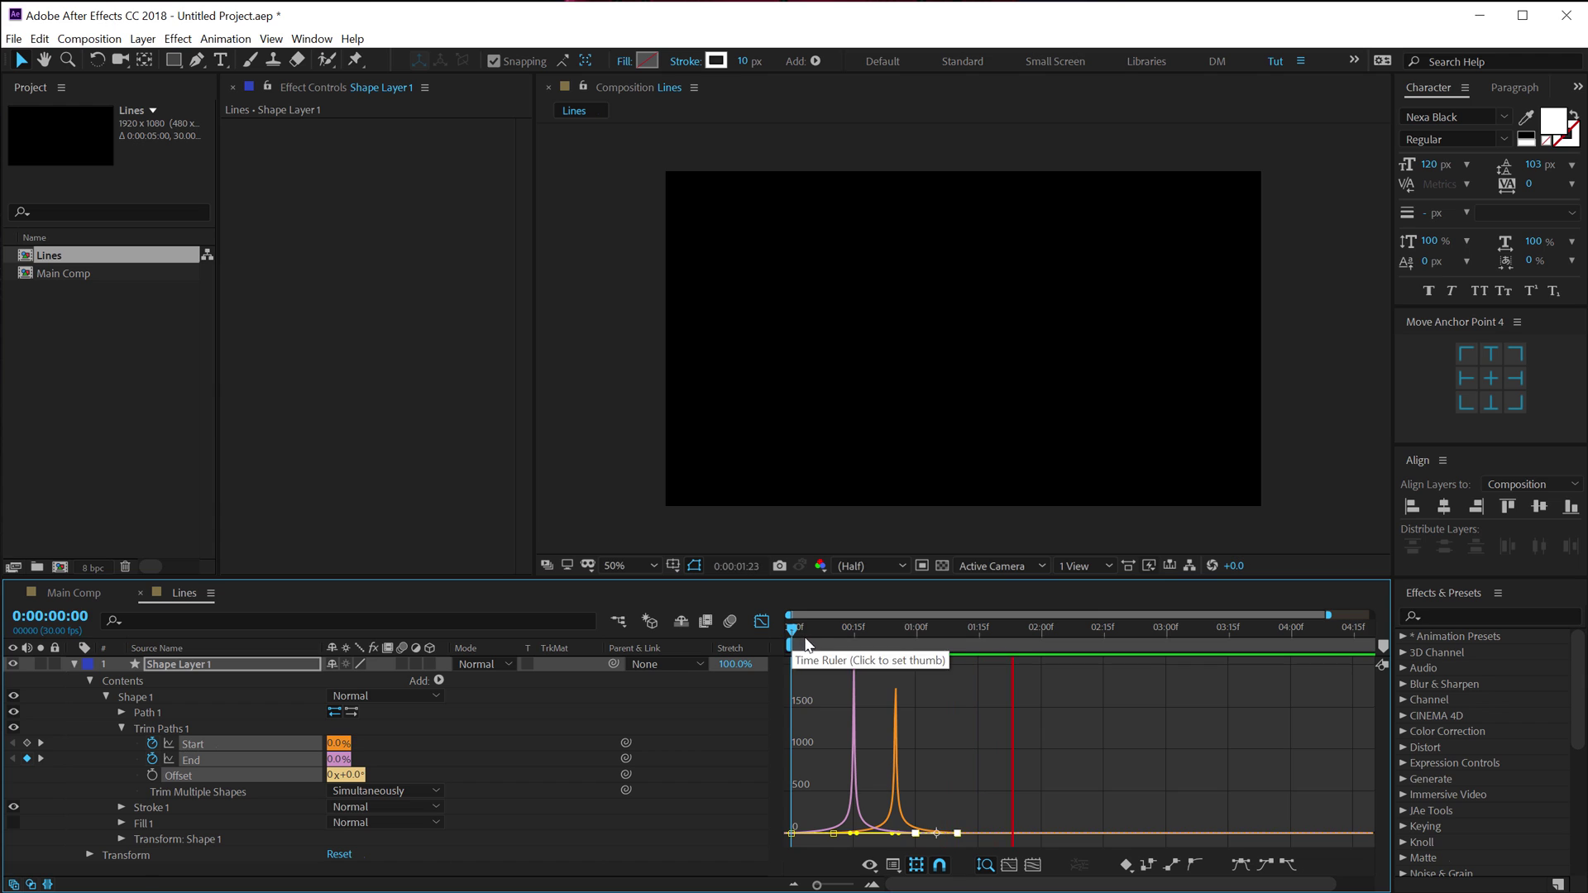
- Move the current time to 0:00:00:21, leave the Graph Editor for the layer timeline, and collapse the line layer's properties
drag(847, 643, 879, 632)
click(765, 621)
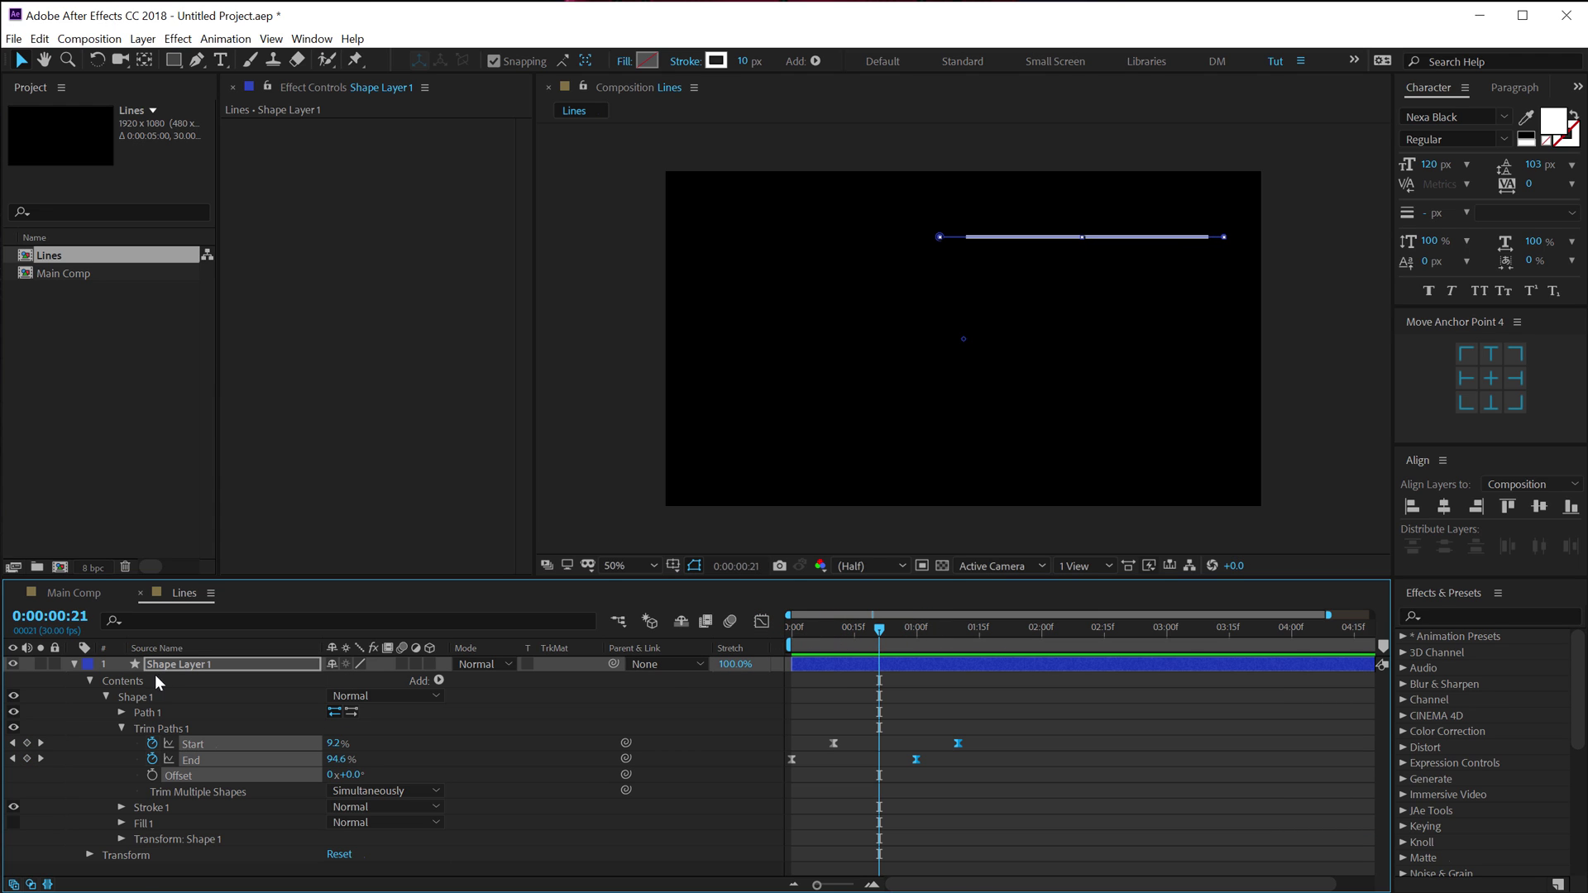
click(74, 664)
- Duplicate the line layer and move the copy to the composition's left side, slightly below the original, at about (438, 320)
click(276, 667)
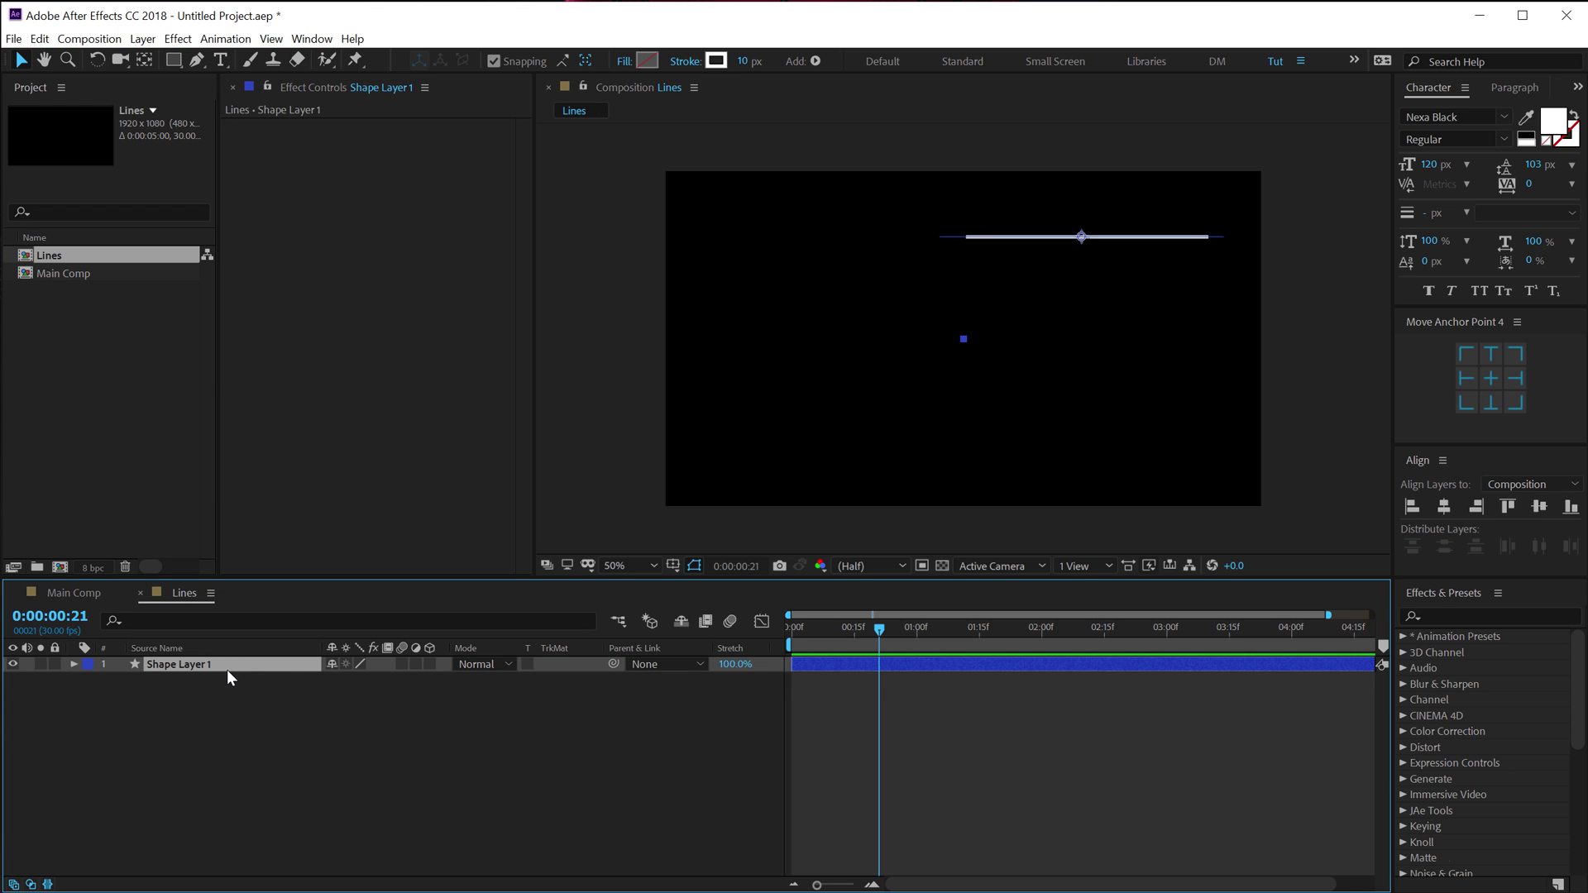
key(ctrl+d)
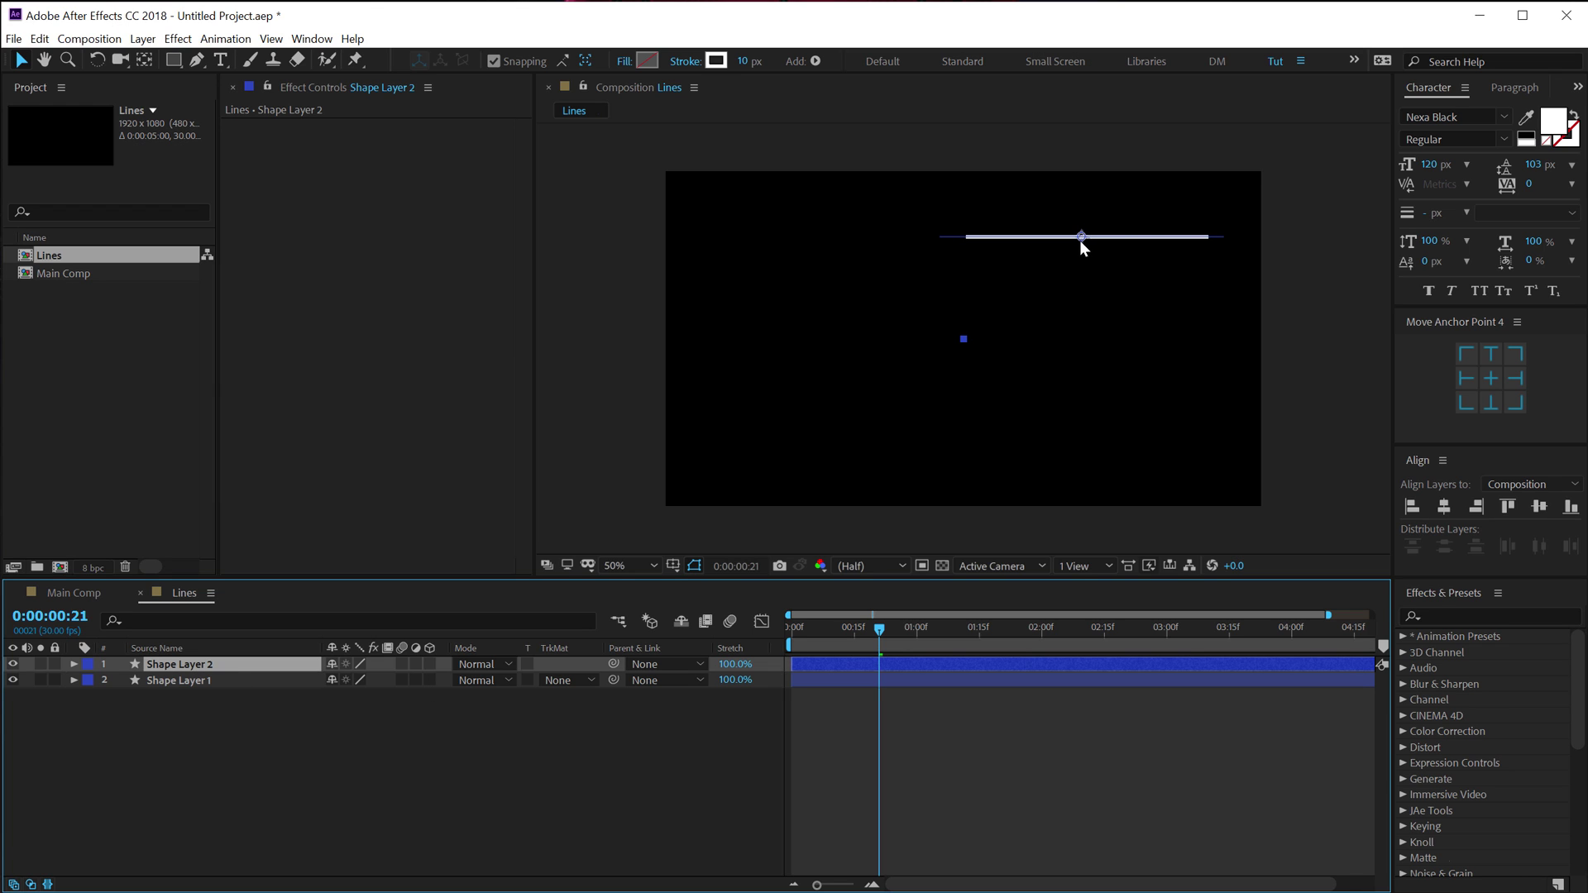
drag(1081, 241, 801, 273)
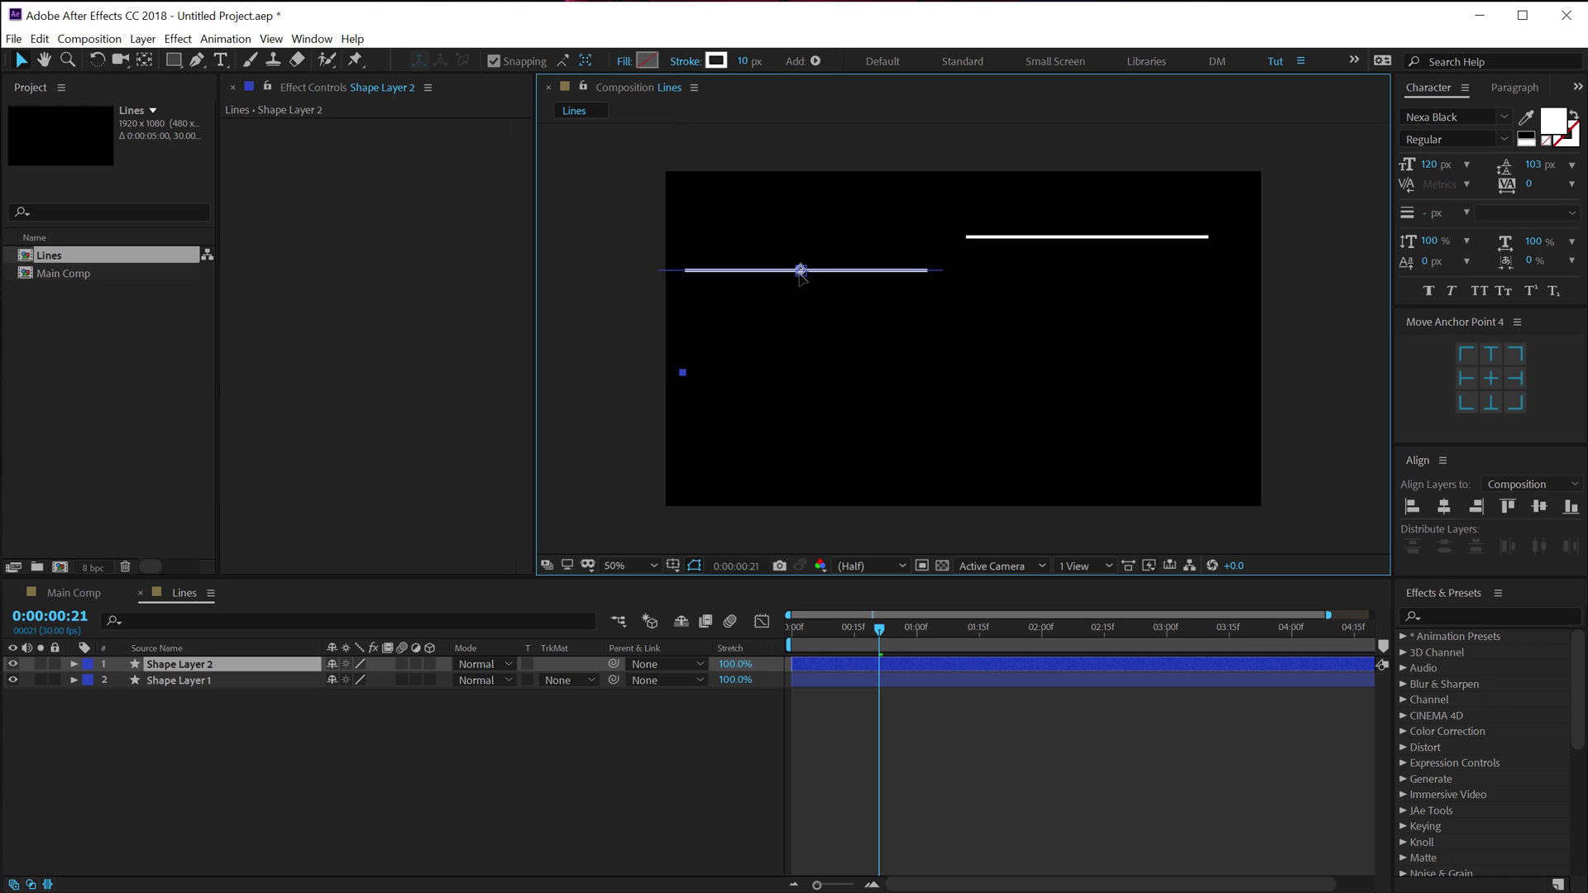
- Lengthen the line on Shape Layer 2 by moving the right end point of its Path 1 outward horizontally, past the frame's centre
click(207, 664)
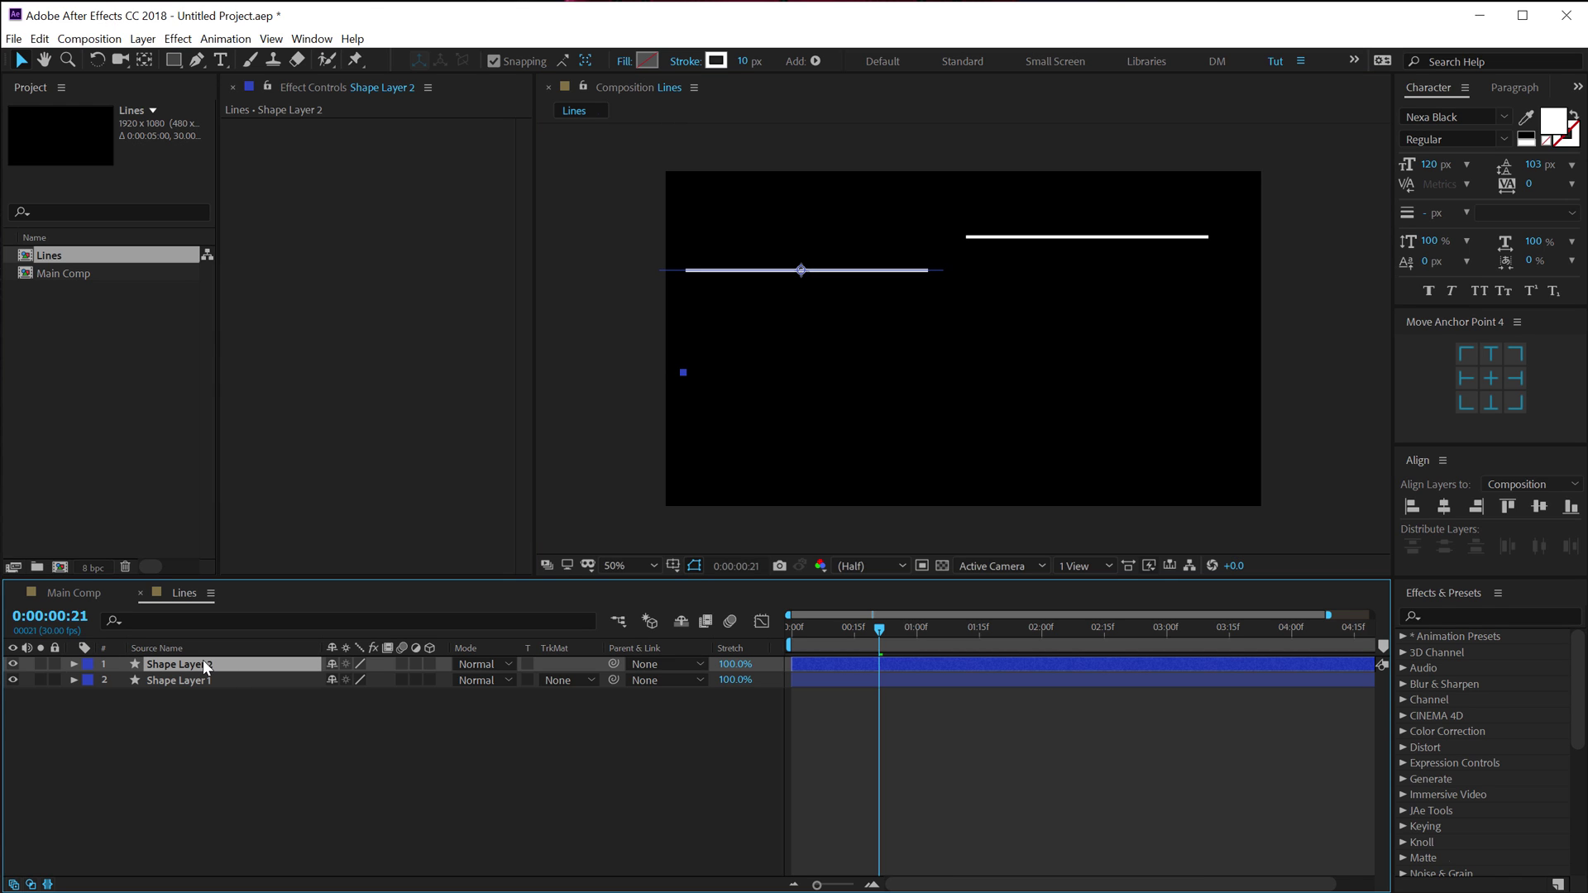
key(u)
key(u)
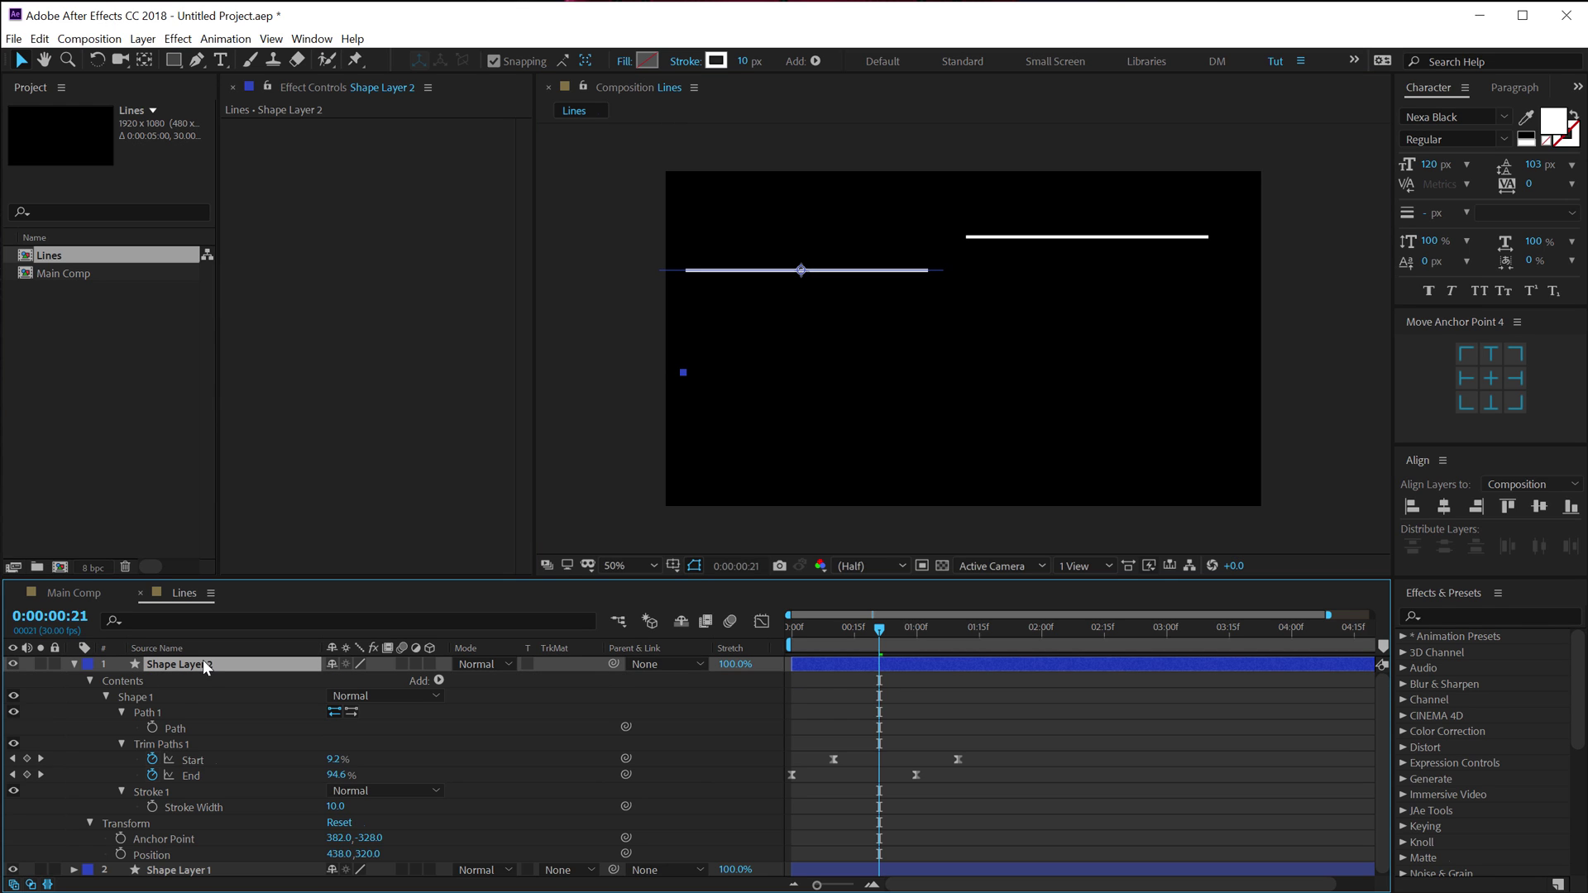
click(176, 729)
drag(965, 265, 1062, 270)
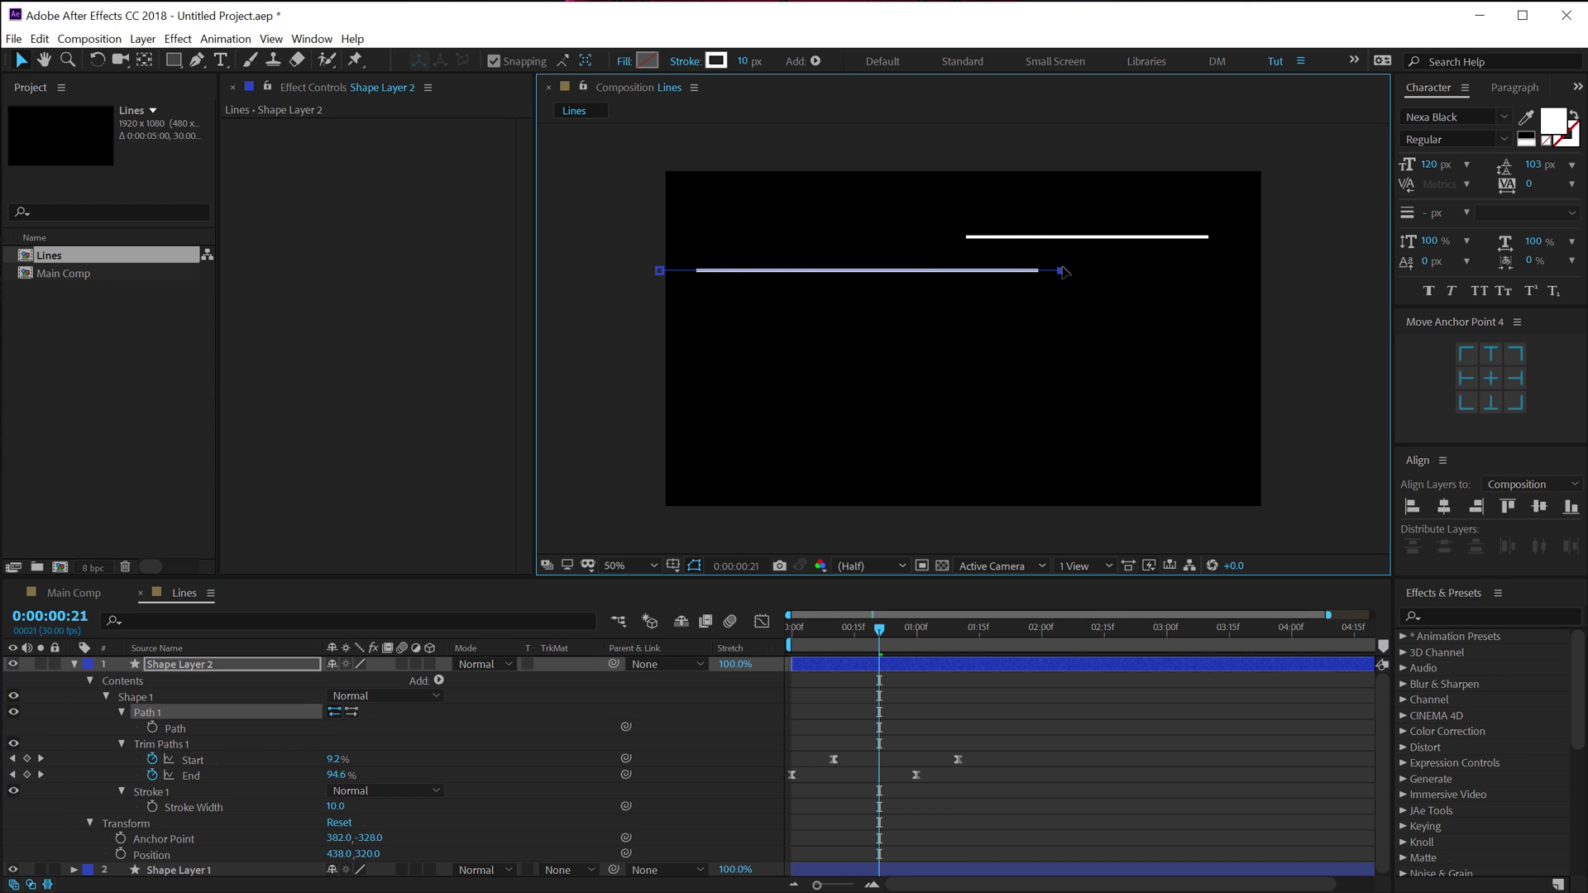
click(74, 665)
- Duplicate Shape Layer 1 and place the copy below the other lines on the right side, at about (1368, 414)
click(189, 680)
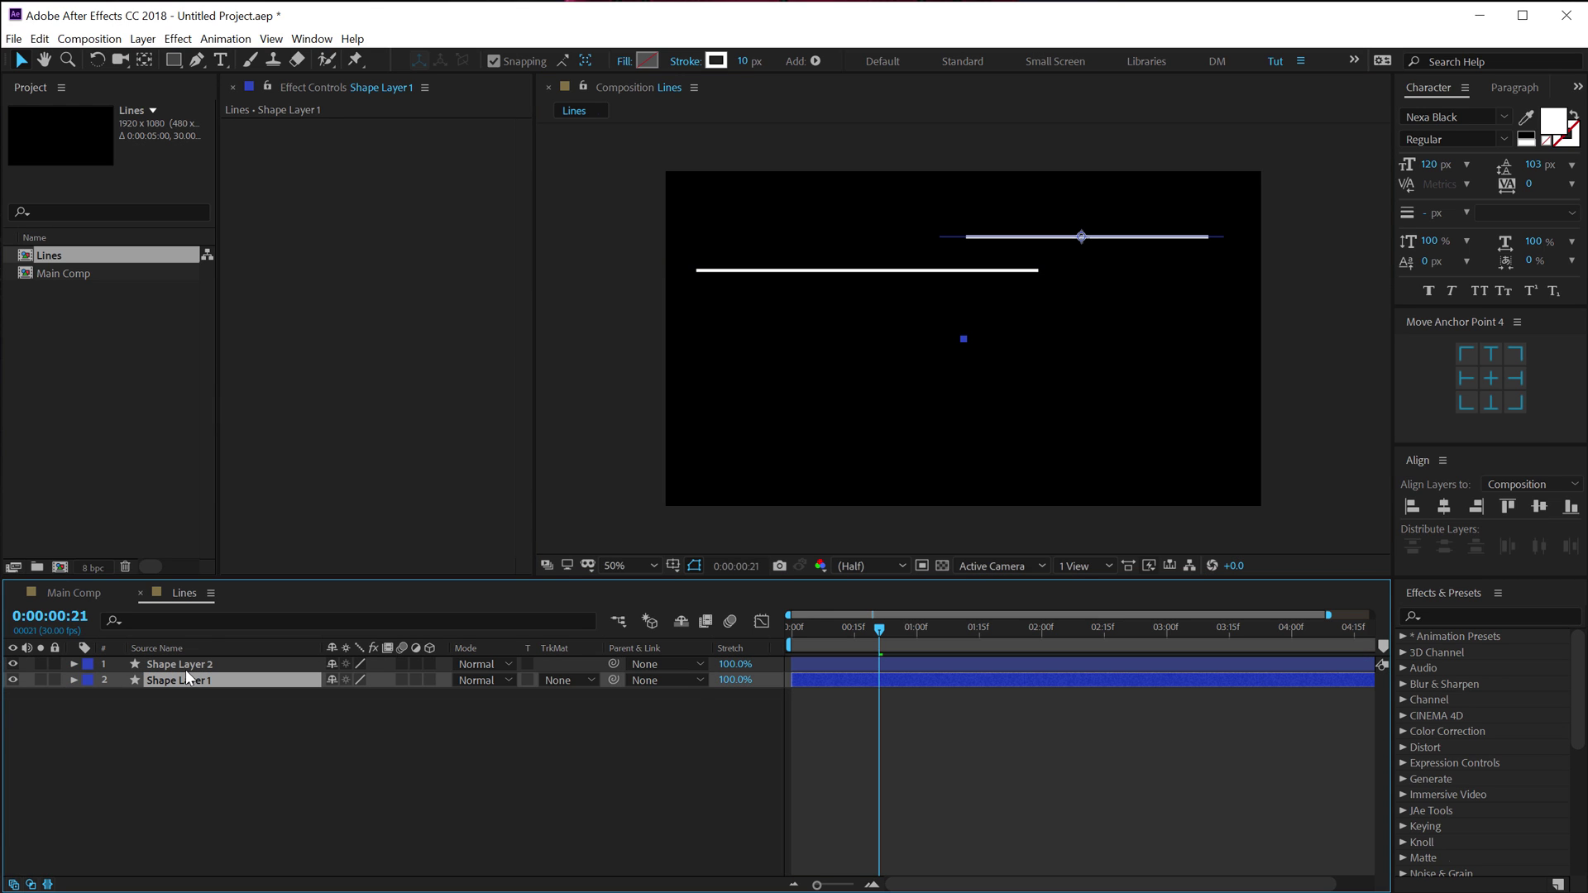
key(ctrl+d)
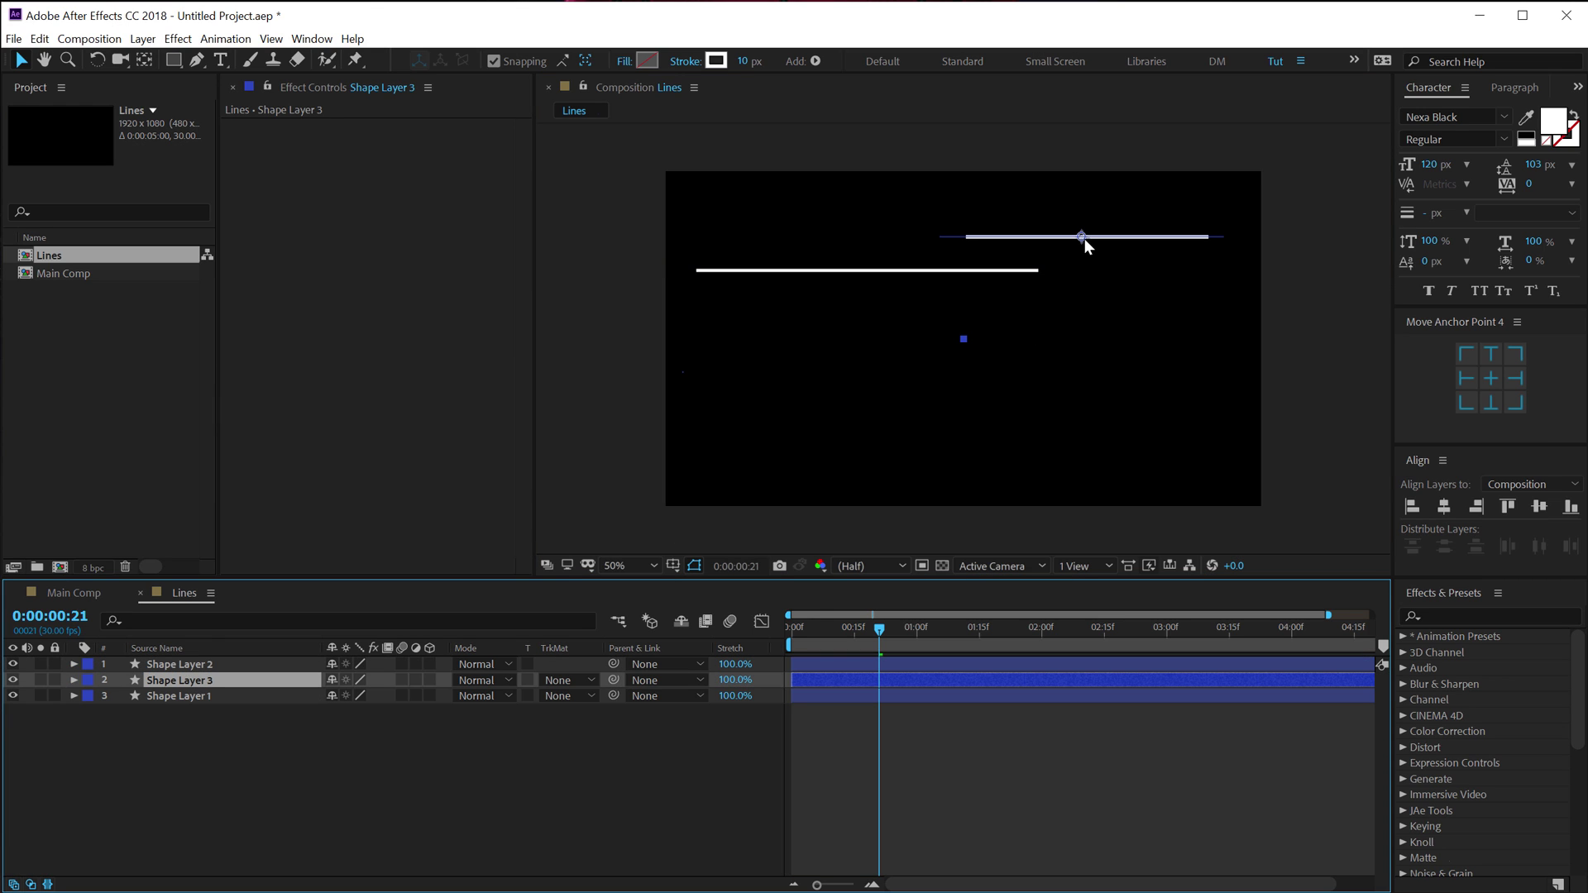
drag(1084, 239, 1090, 302)
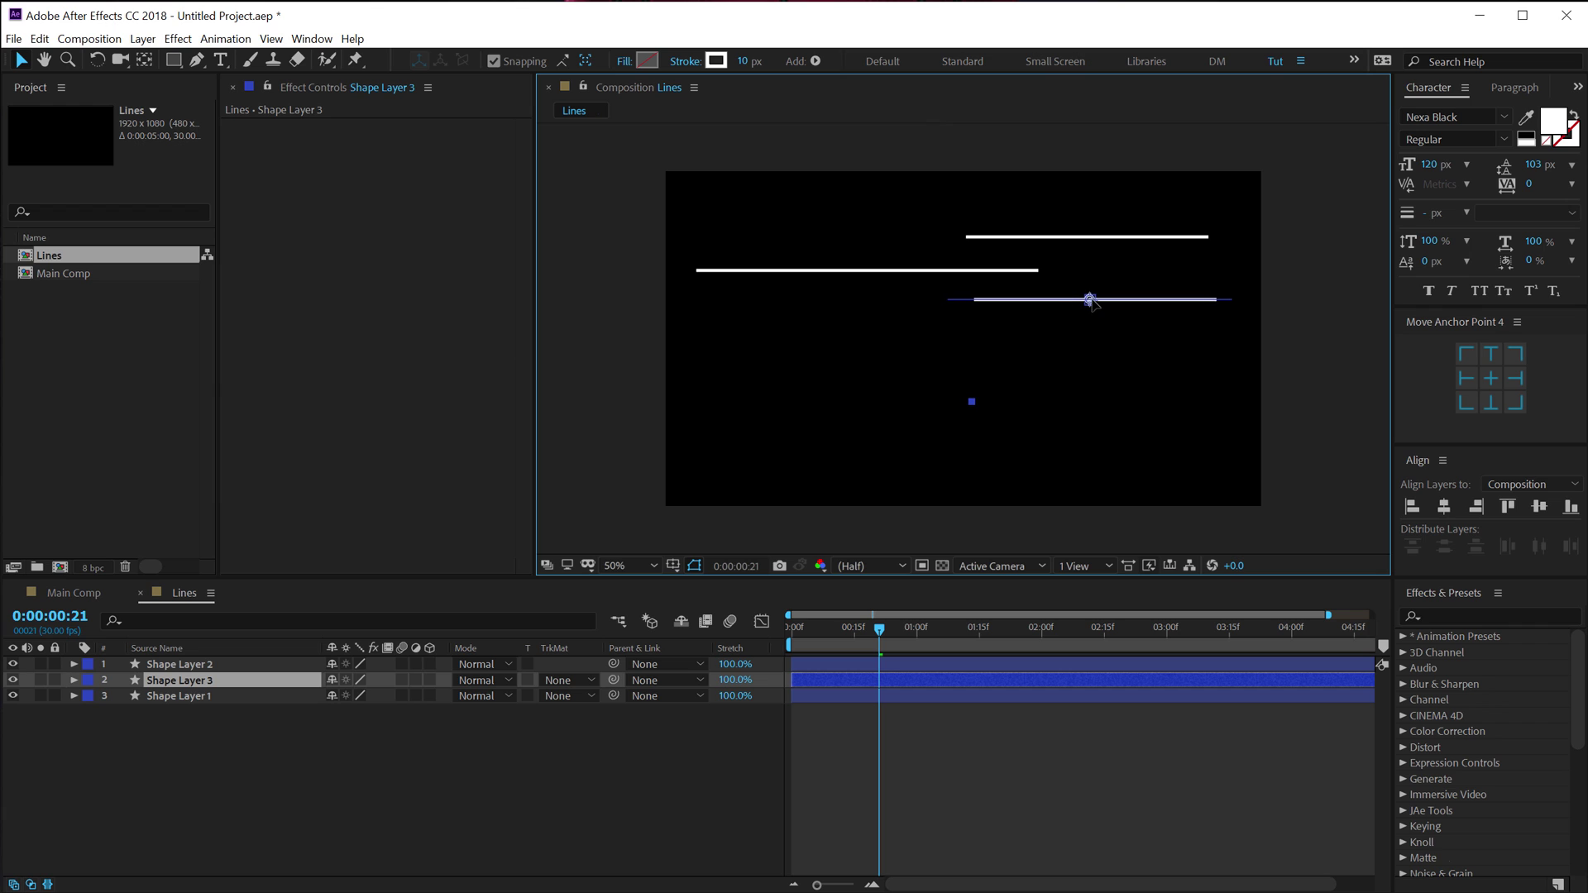
- Shorten the line on Shape Layer 3 by moving both end points of its path inward horizontally
click(200, 678)
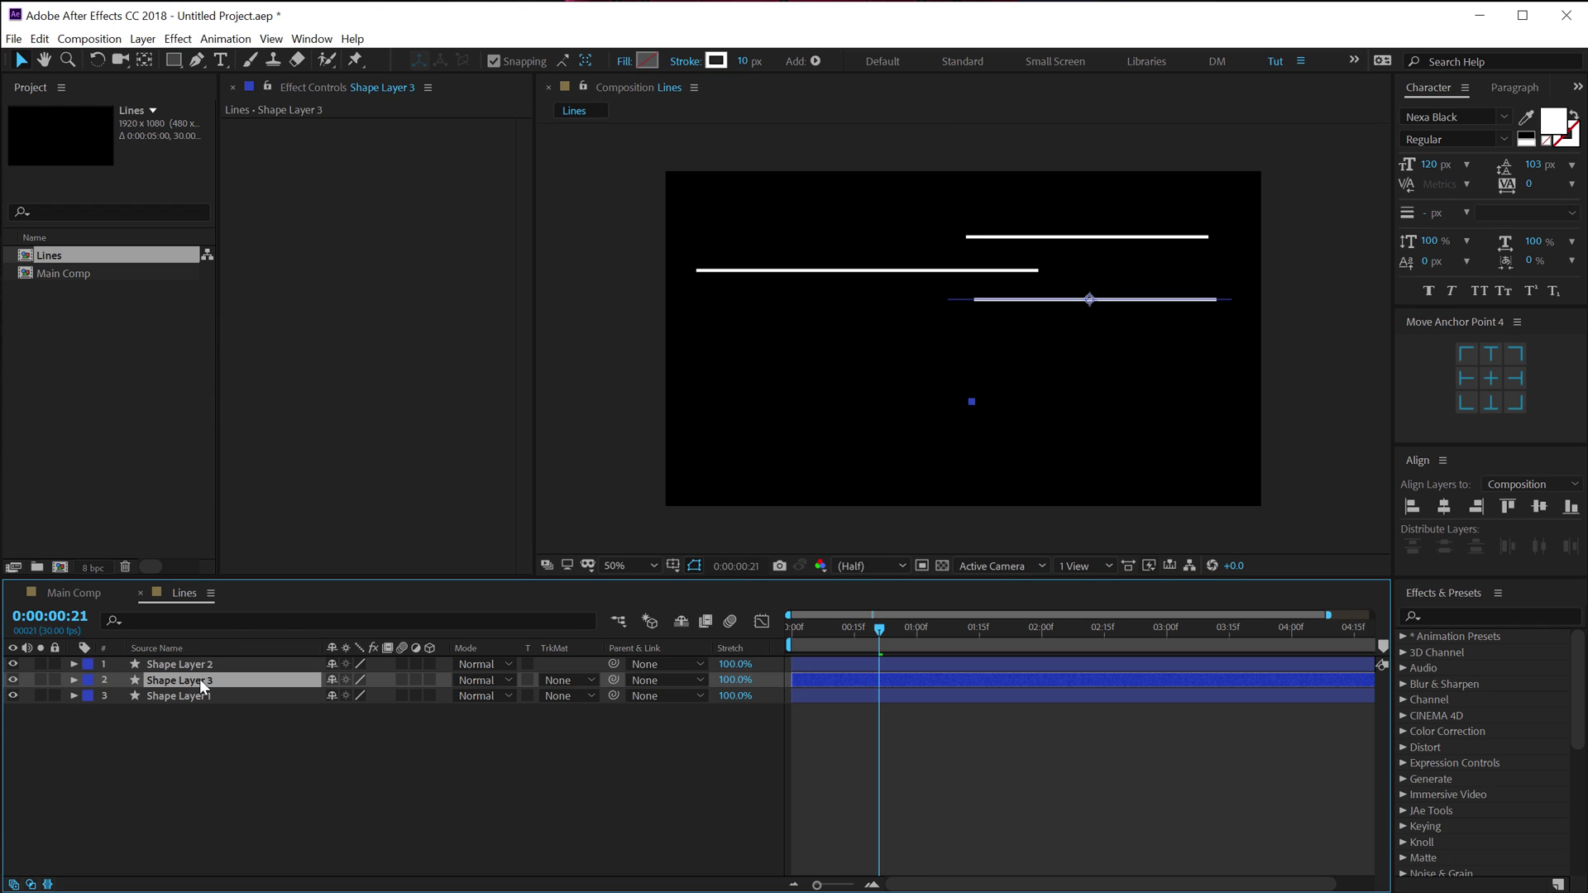
key(u)
key(u)
click(185, 741)
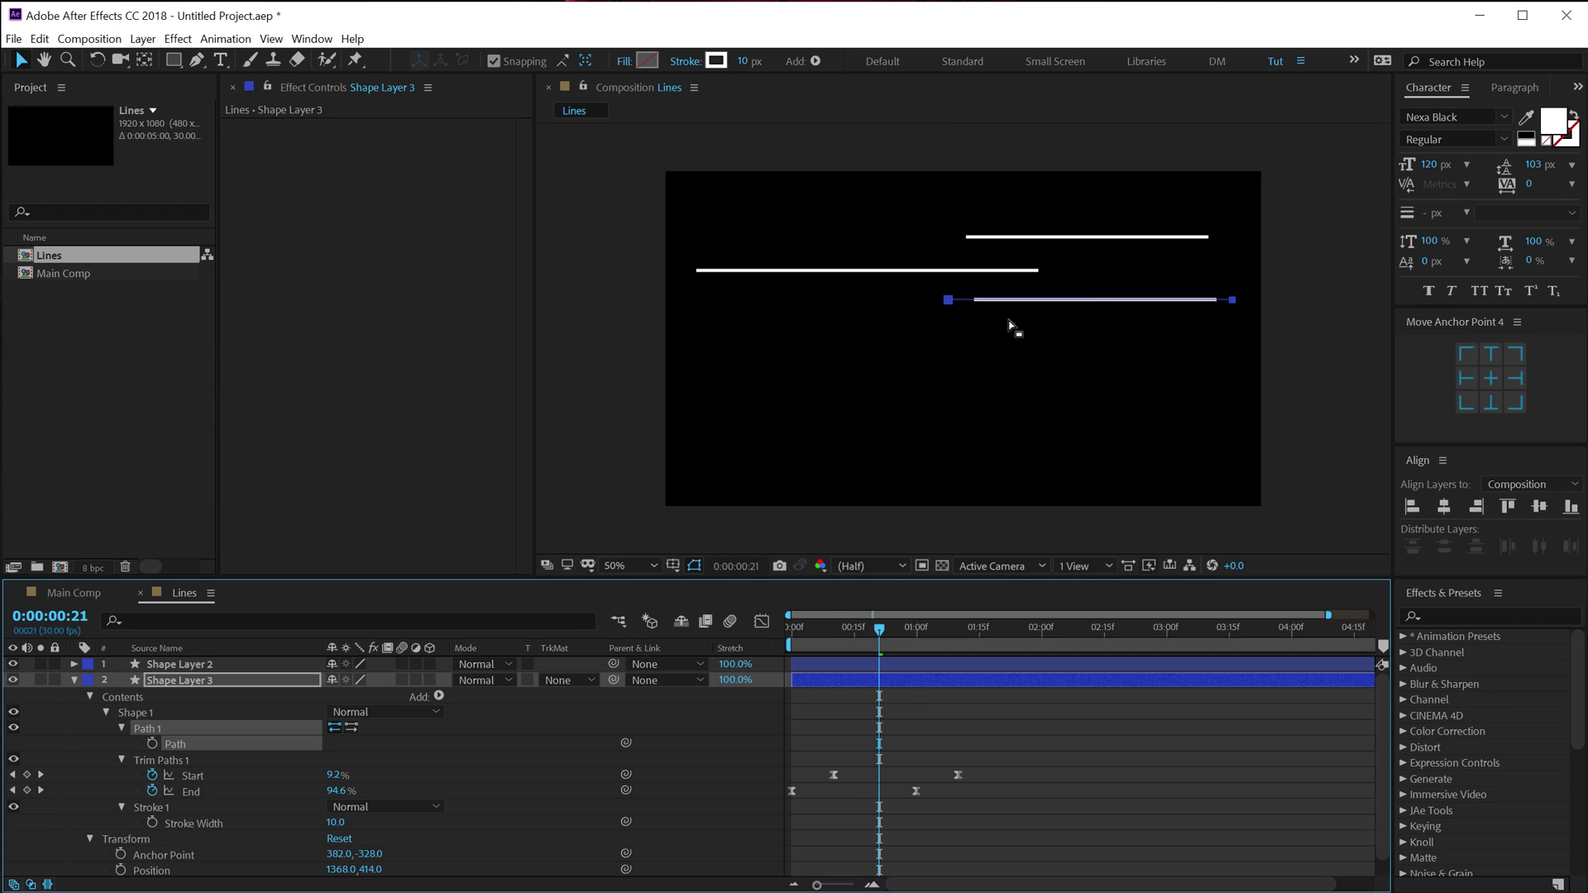
drag(938, 290, 1047, 306)
drag(1266, 290, 1191, 303)
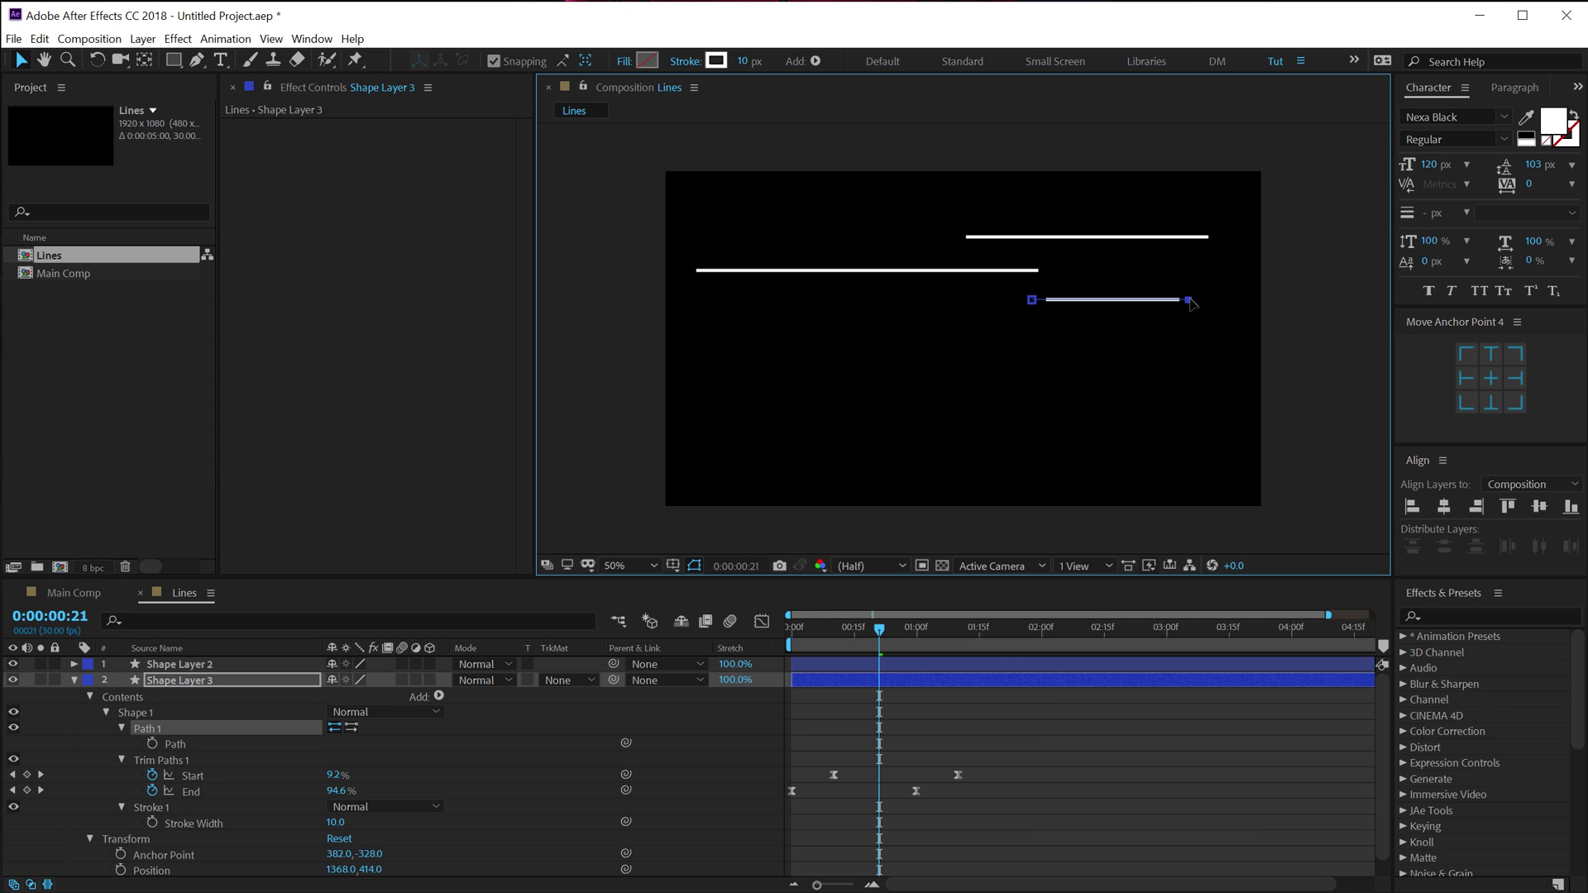
click(76, 681)
- Duplicate Shape Layer 2 and move the copy straight down to about (438, 584)
click(186, 665)
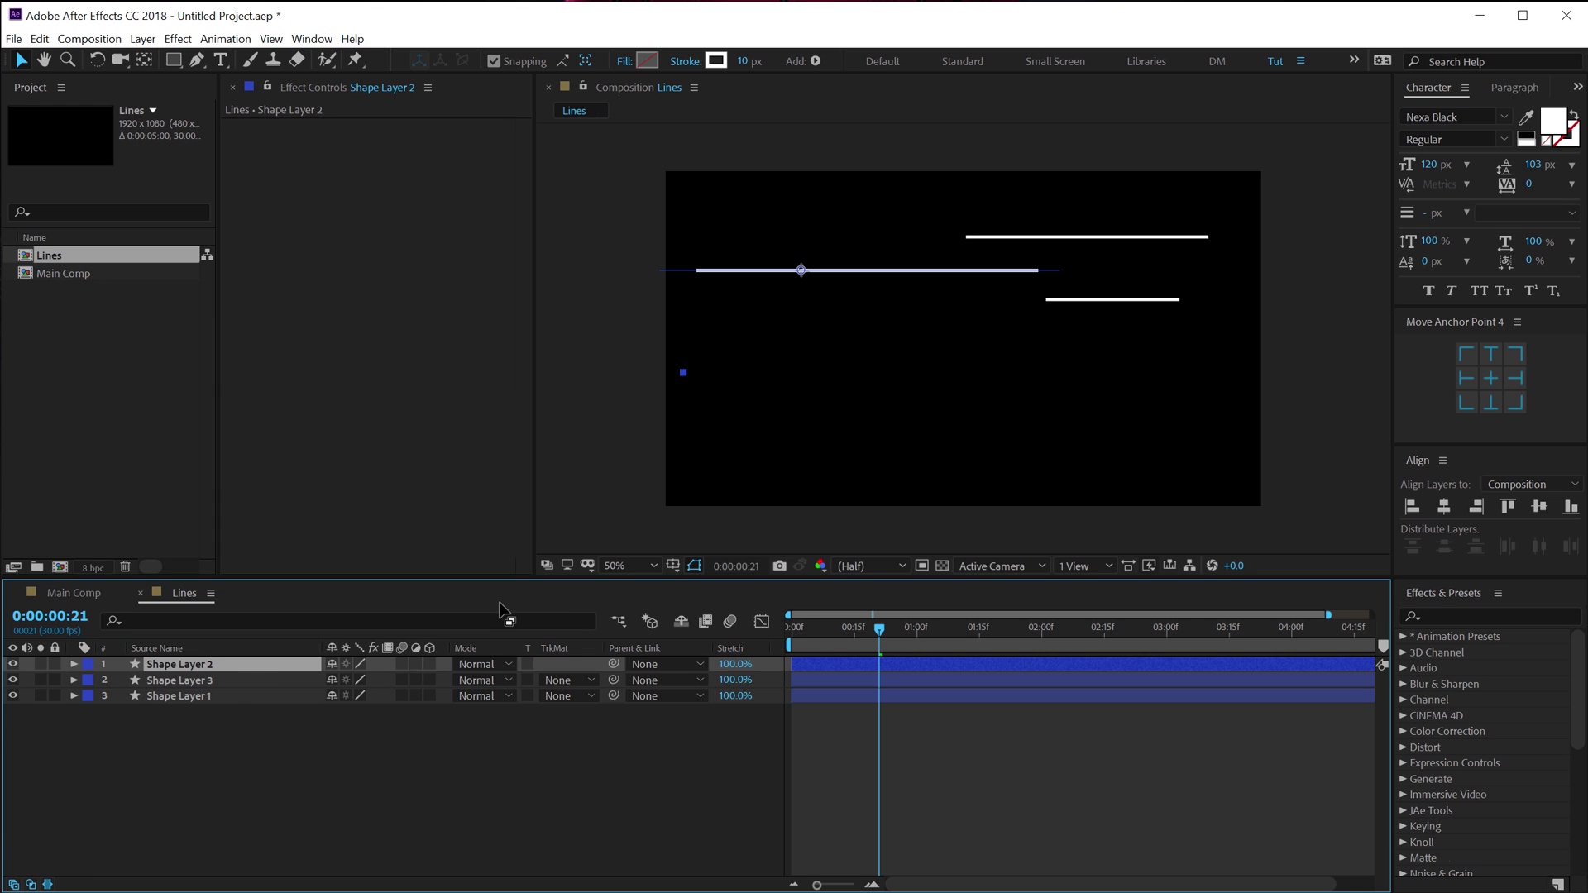
key(ctrl+d)
mouse_move(804, 271)
mouse_down()
mouse_move(808, 380)
mouse_move(808, 354)
mouse_up()
- Shorten the line on Shape Layer 4 by moving the right end point of its path inward horizontally
click(180, 667)
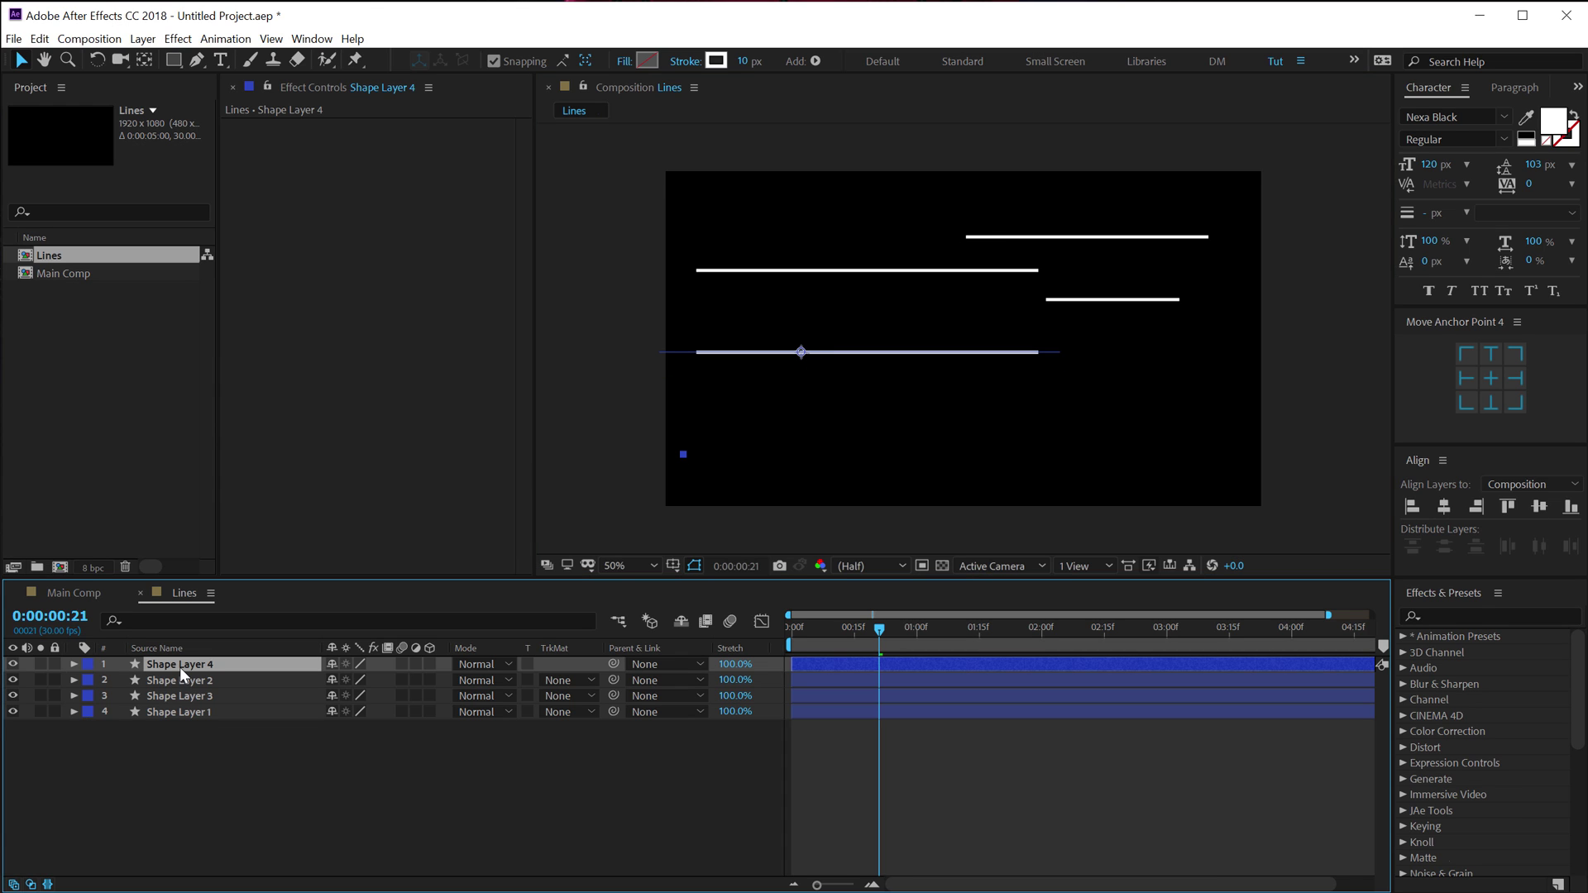
key(u)
key(u)
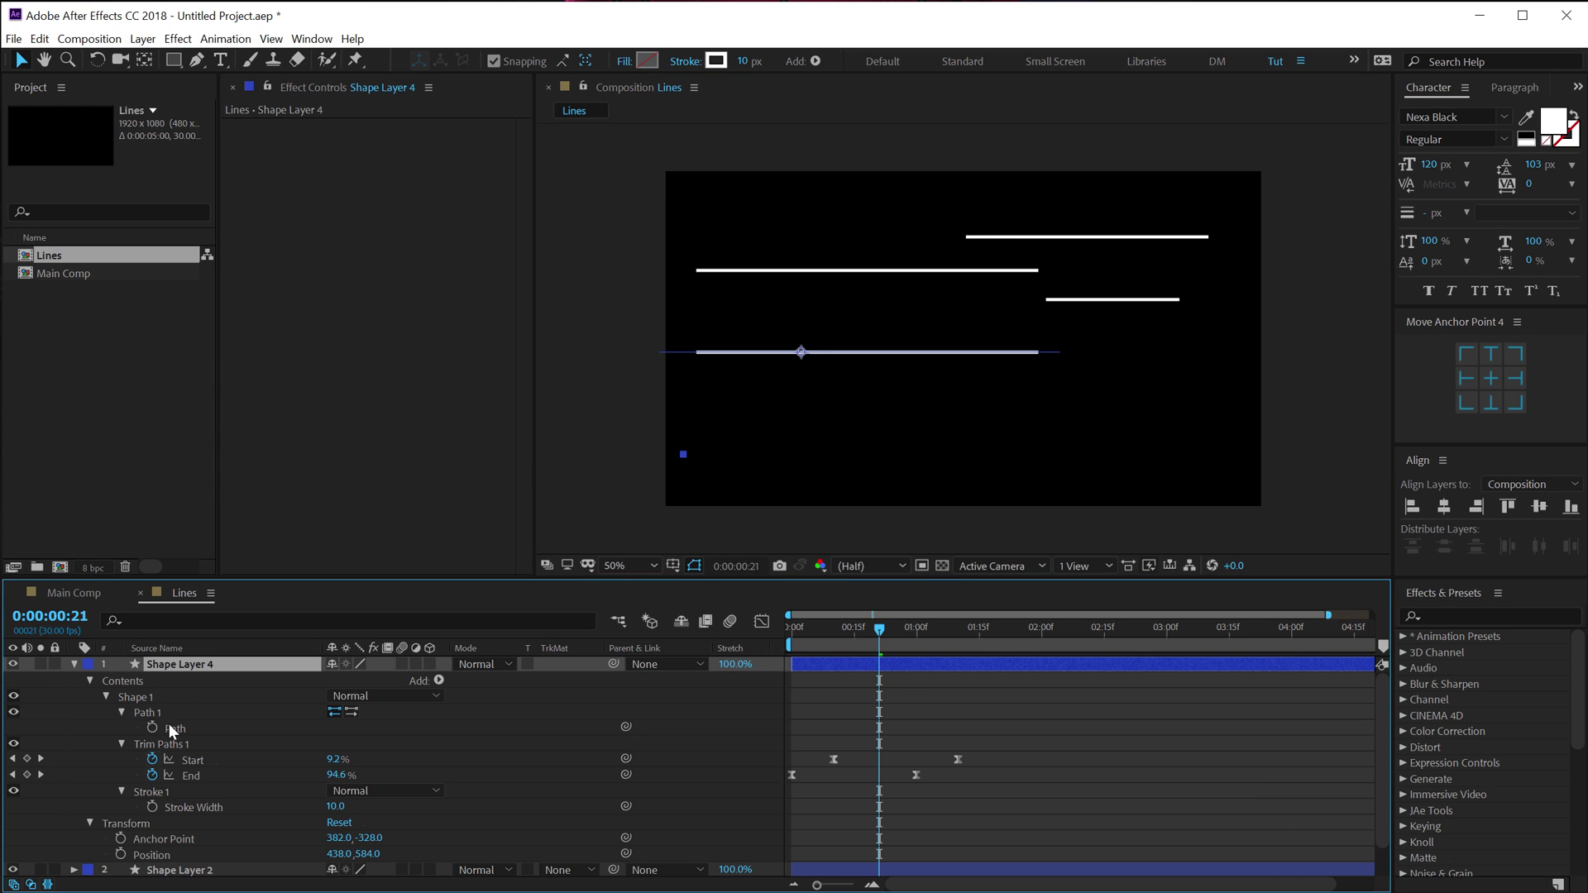
click(157, 713)
click(1058, 355)
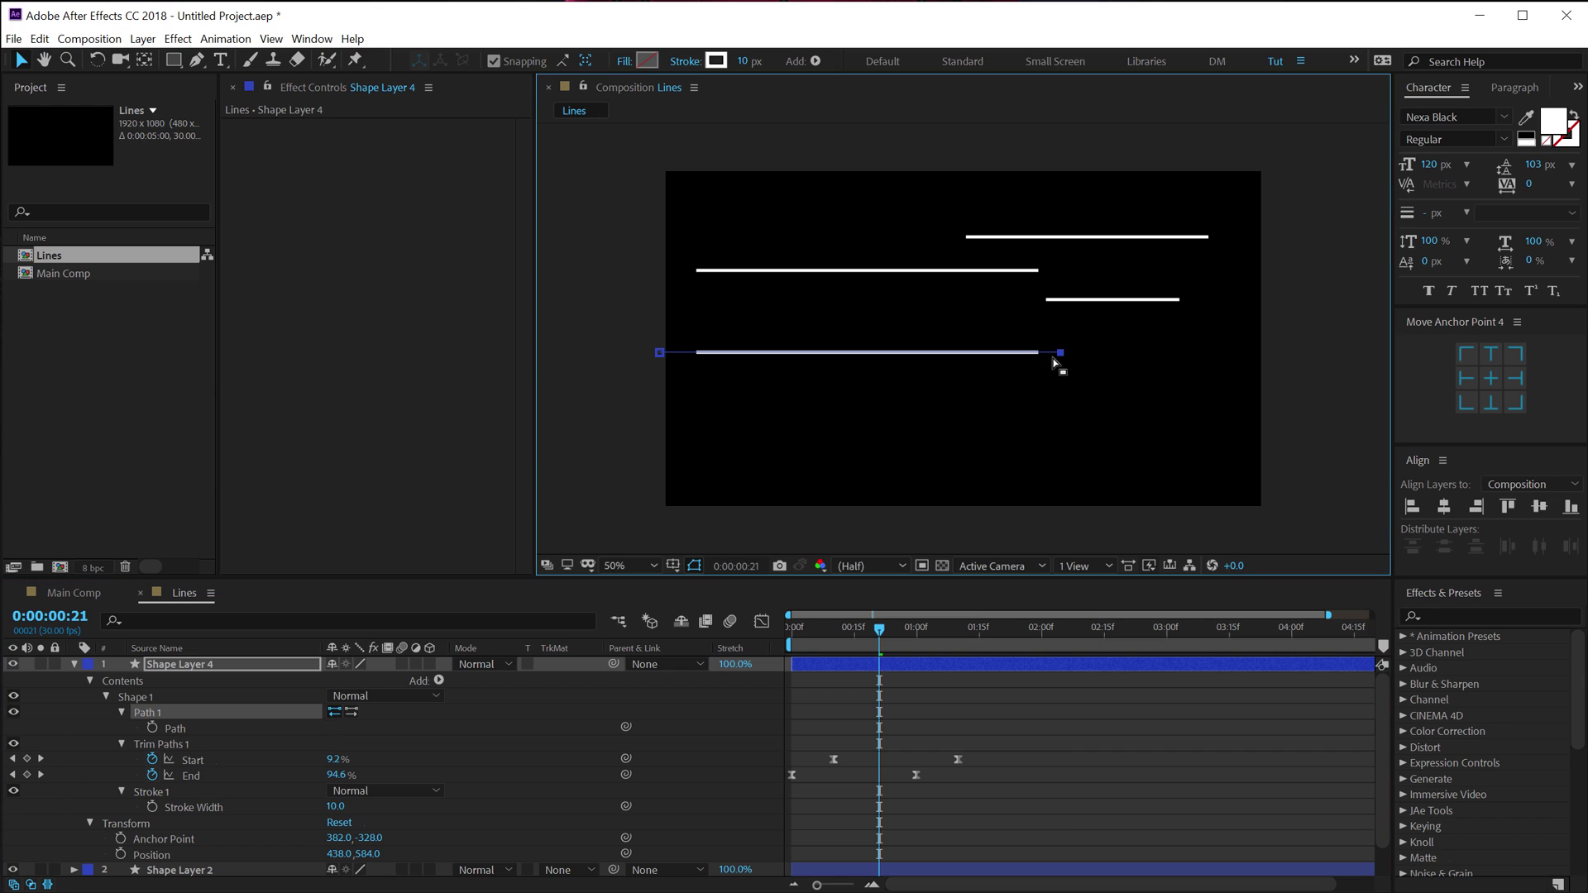
drag(1059, 353, 952, 353)
click(73, 665)
- Duplicate Shape Layer 4 and place the copy below it and further right, at about (1048, 694)
click(149, 670)
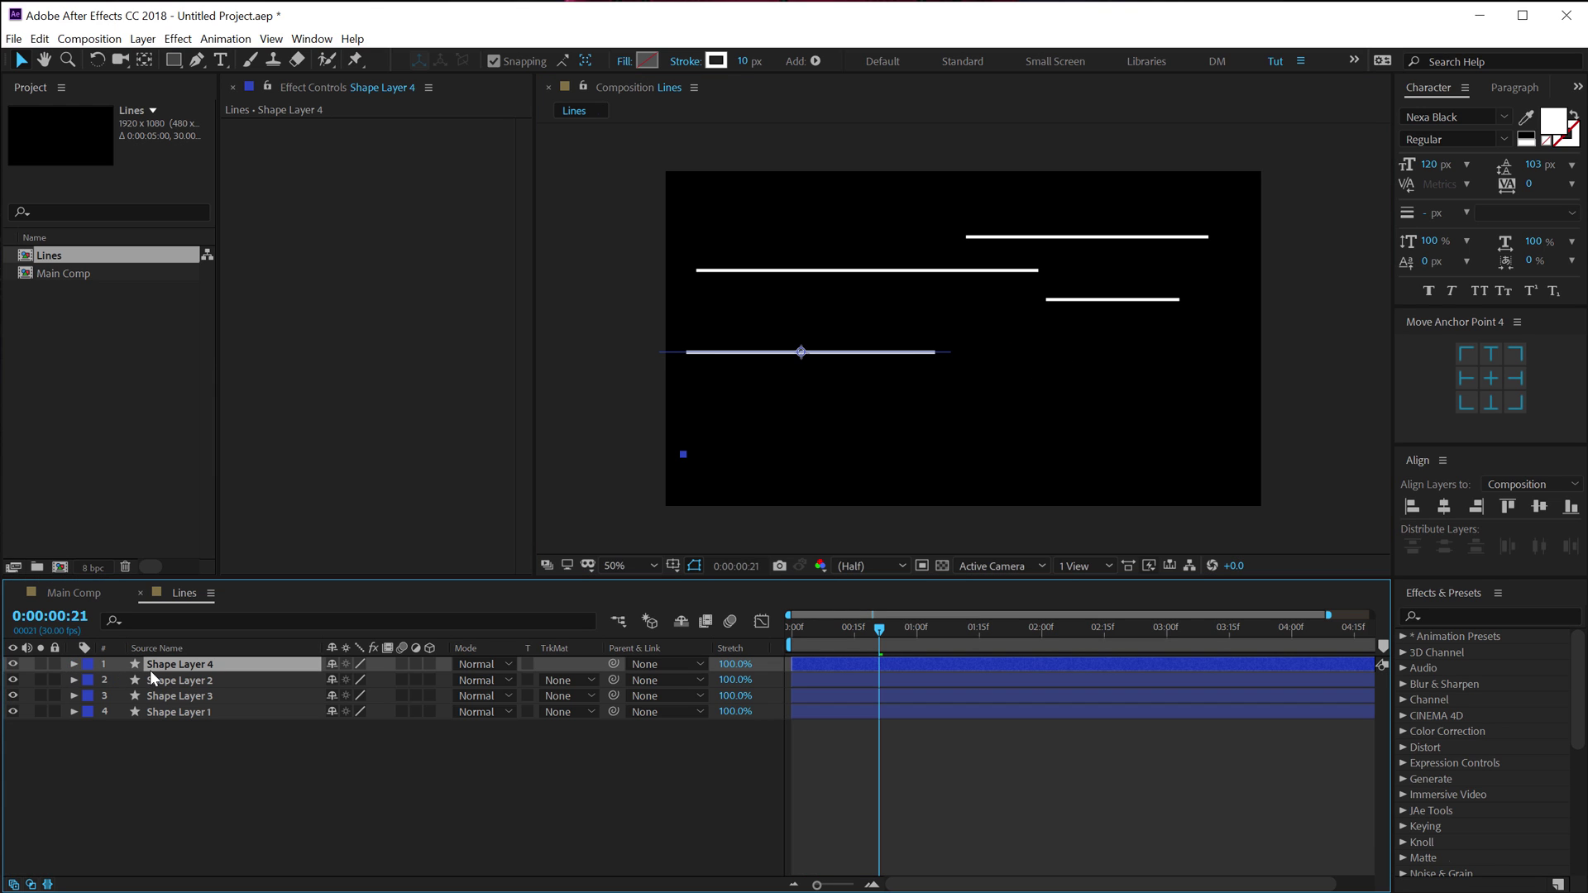
key(ctrl+d)
drag(802, 352, 990, 386)
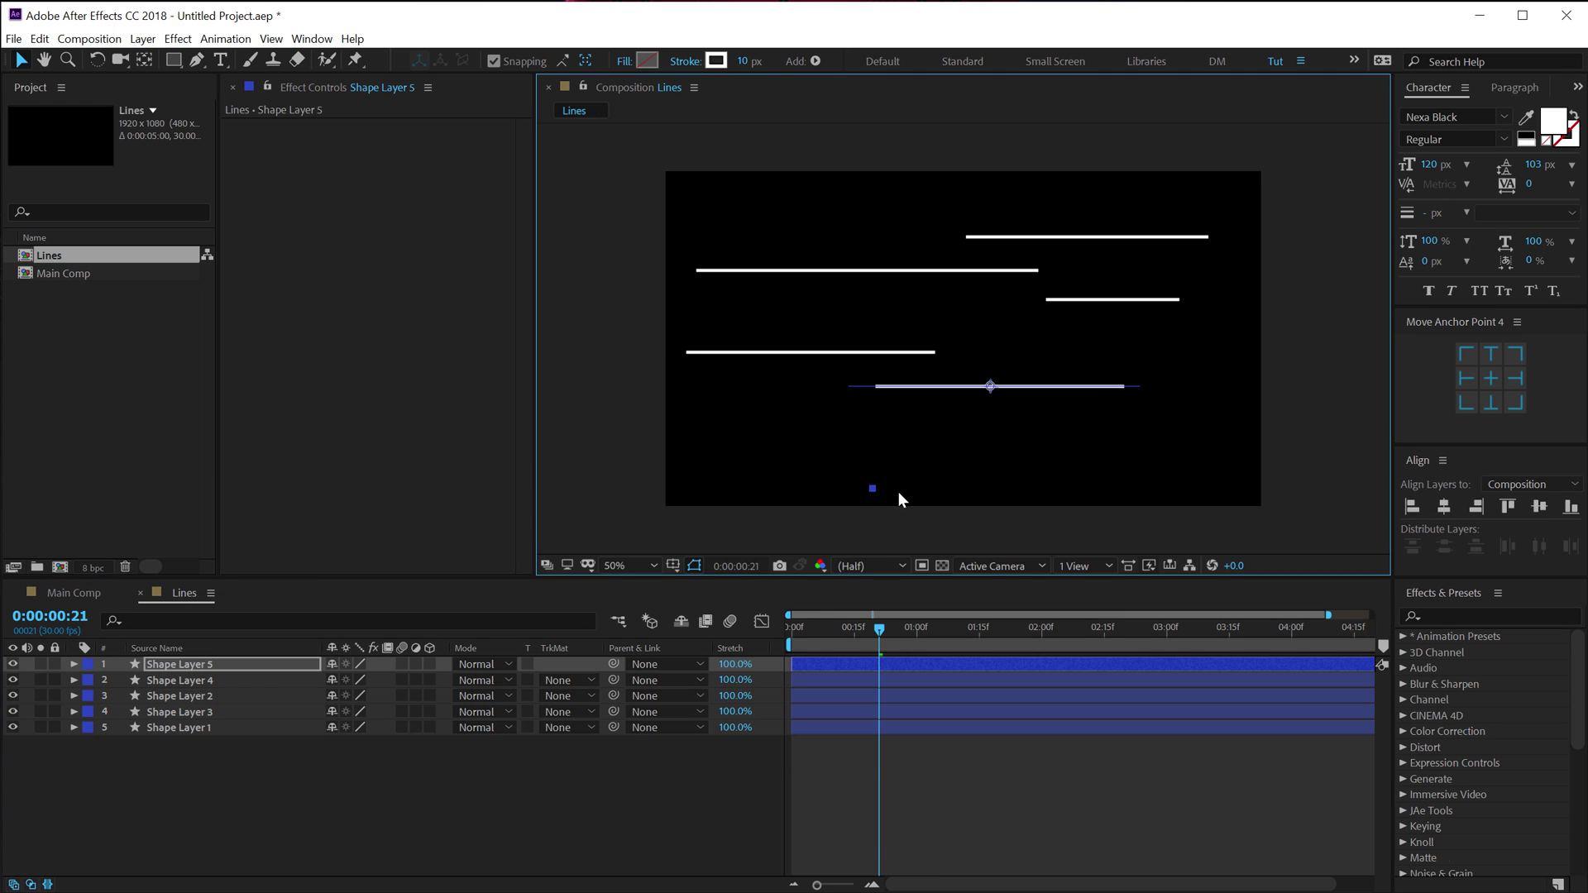
- Lengthen the line on Shape Layer 5 by moving the right end point of its path outward horizontally
key(u)
key(u)
click(148, 712)
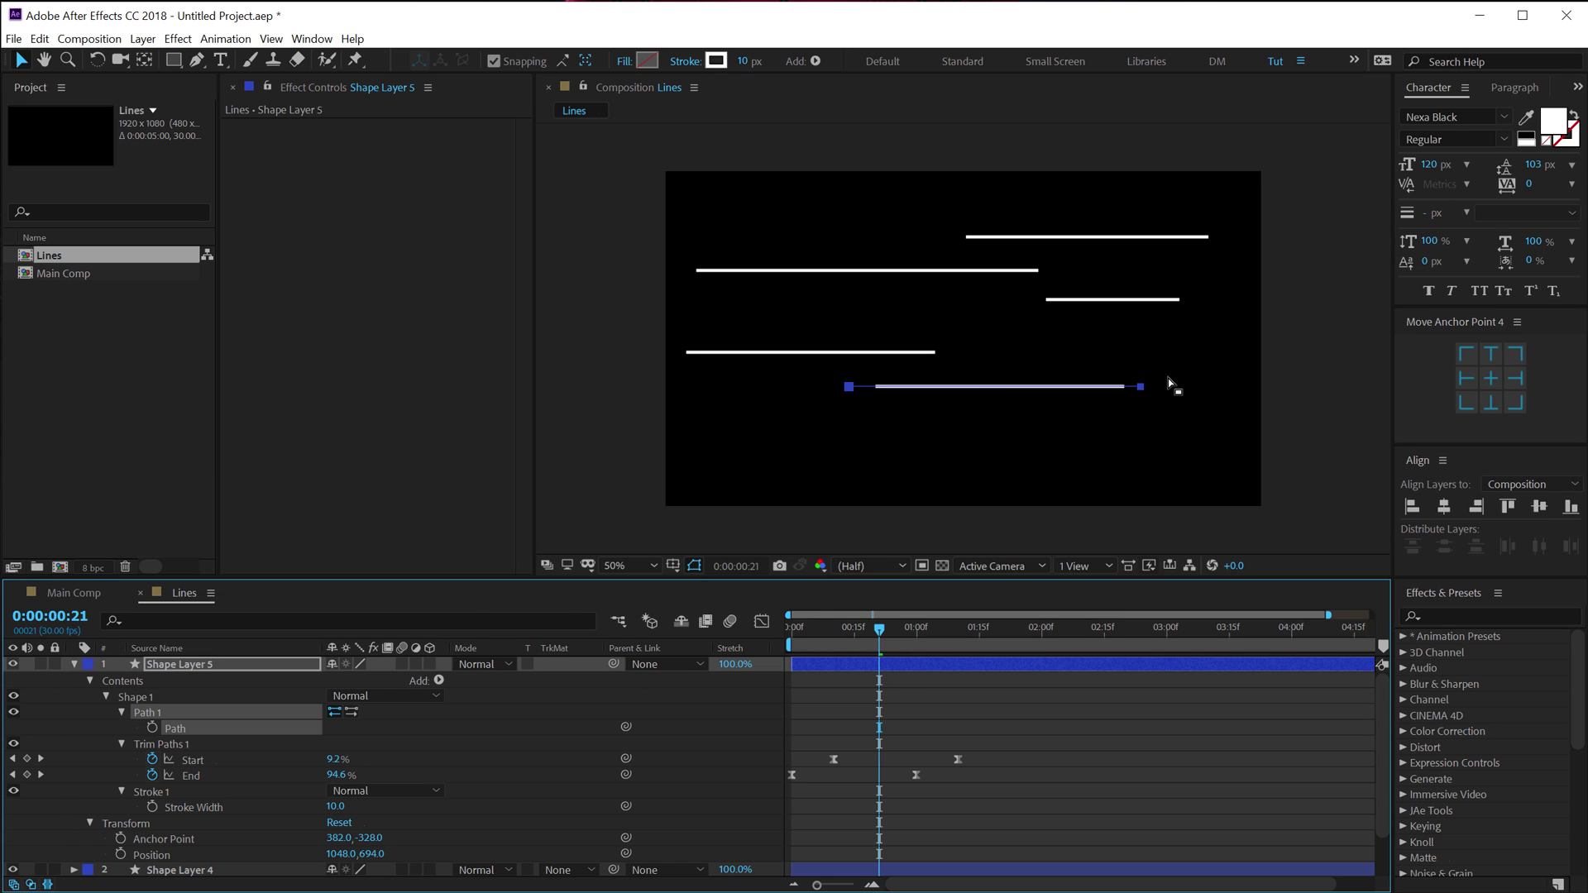
click(1140, 386)
drag(1142, 394, 1202, 393)
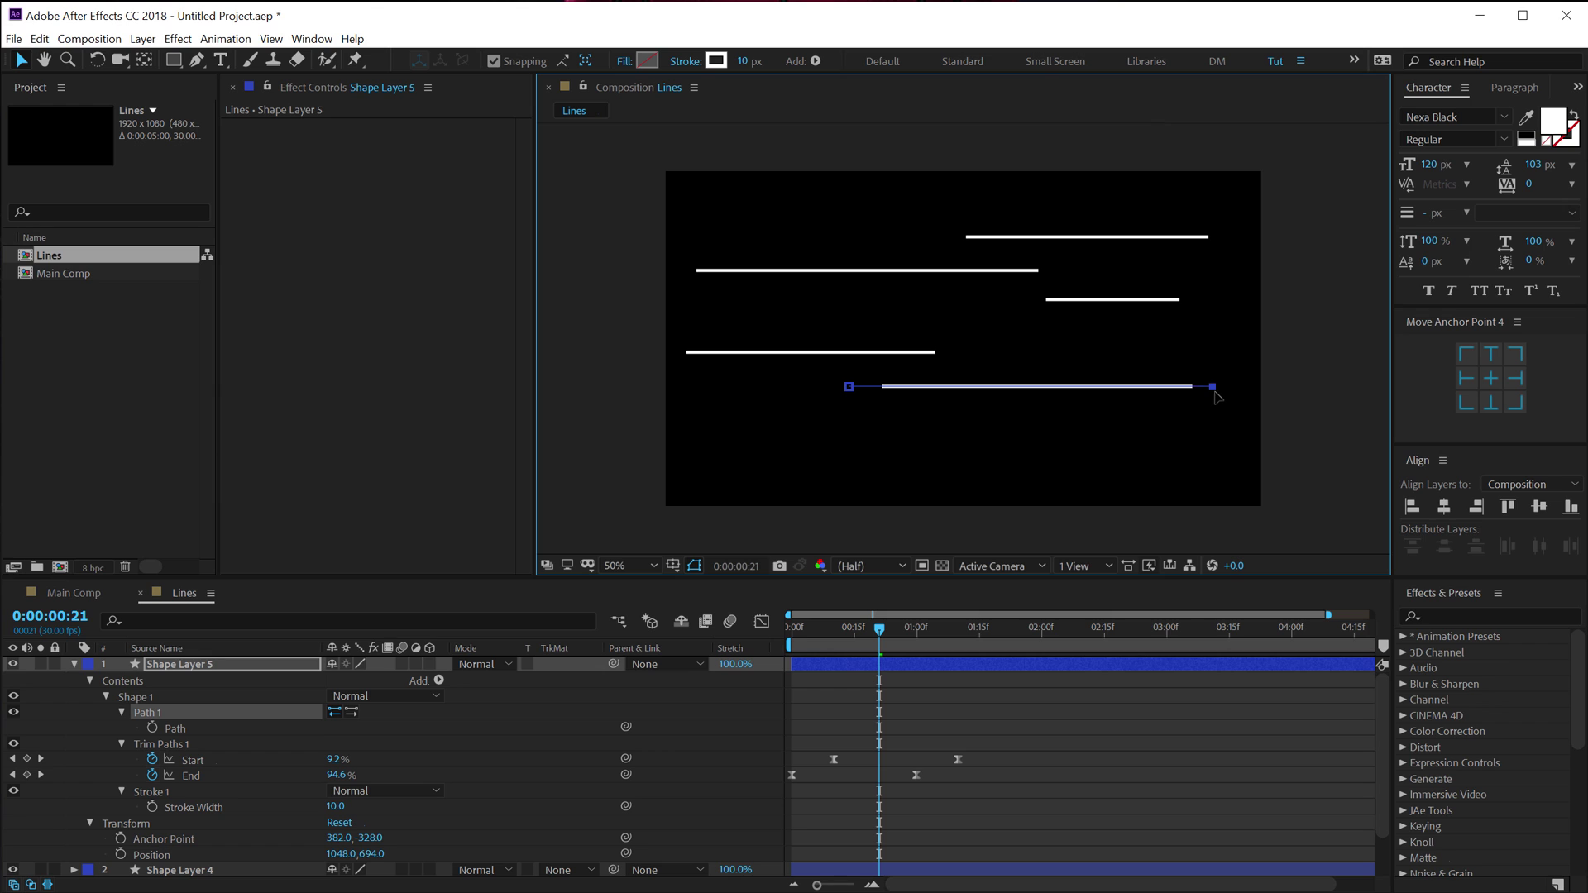
click(74, 664)
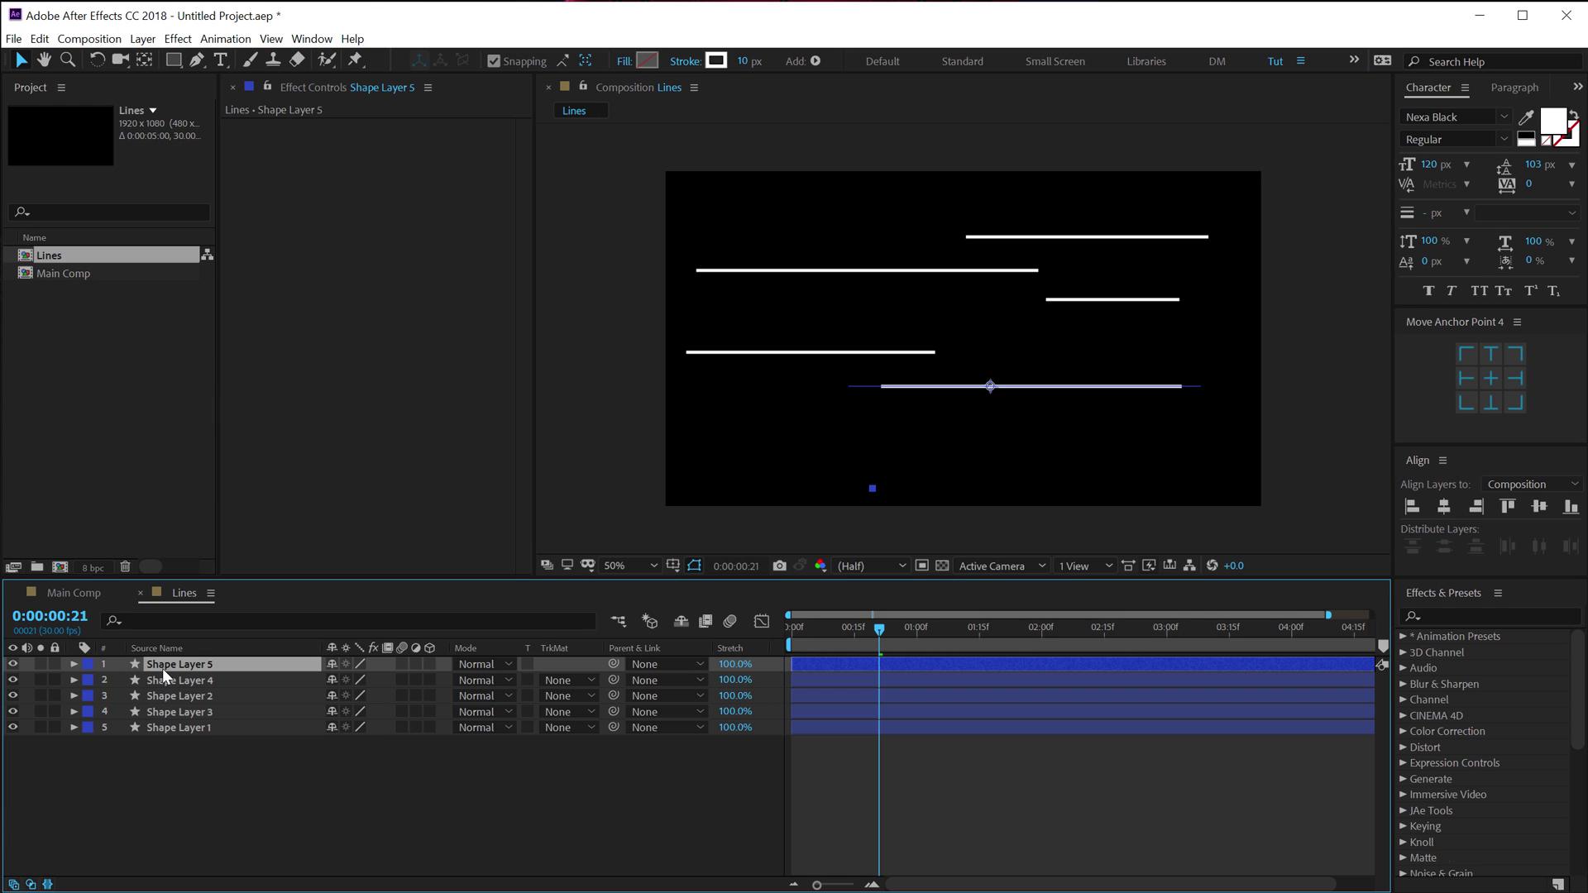
- Duplicate Shape Layer 5 and place the copy in the composition's lower right, at about (1424, 802)
key(ctrl+d)
drag(996, 393, 1110, 417)
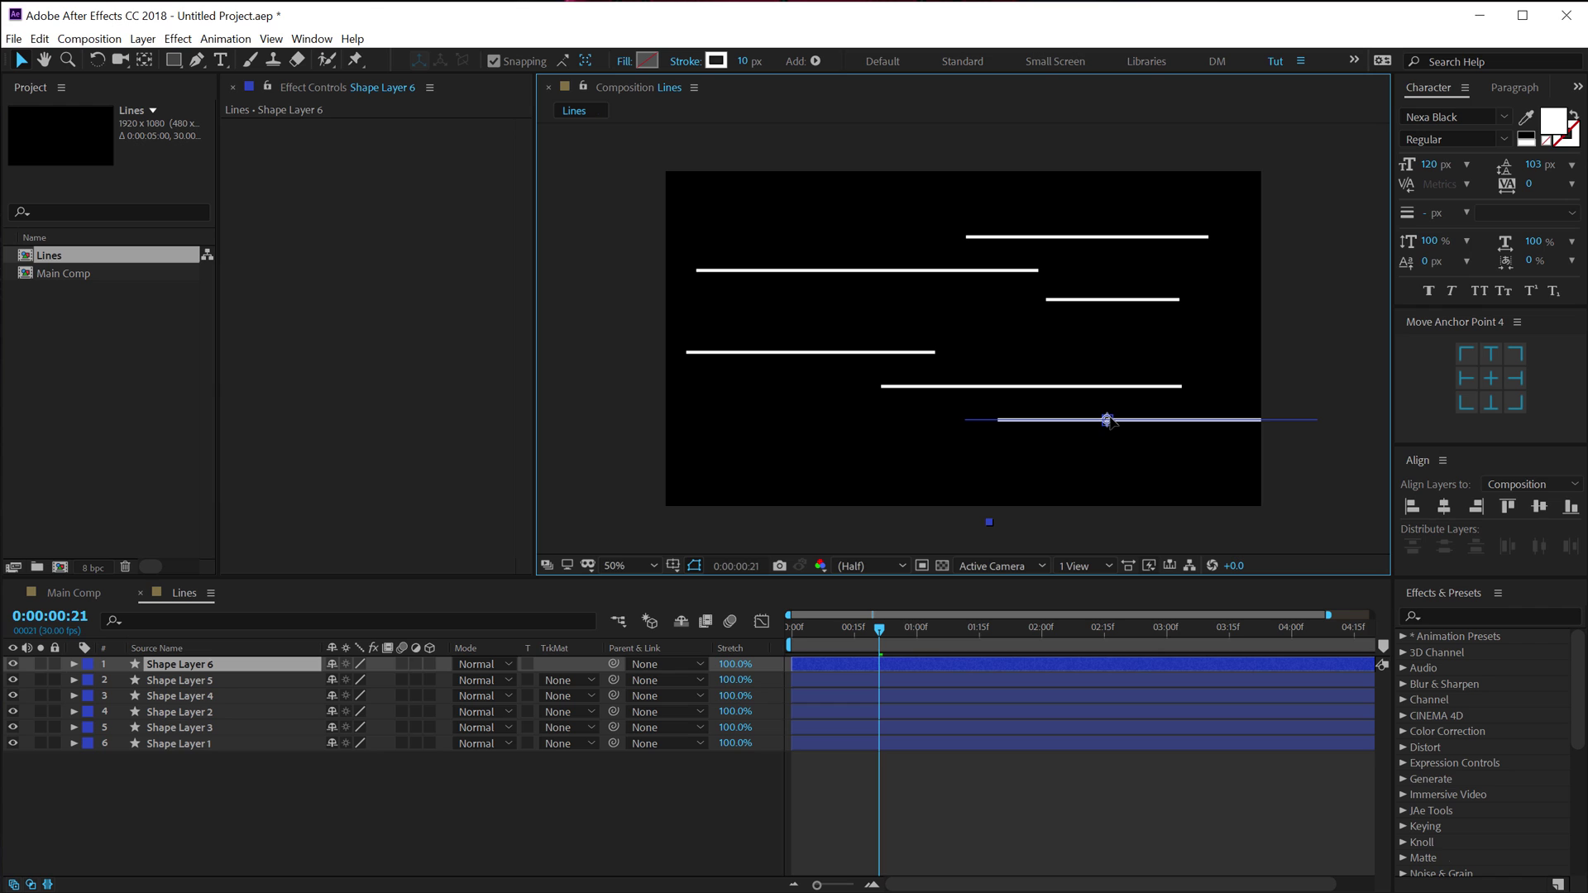
key(Return)
- Shorten the line on Shape Layer 6 from both path ends so it lies fully inside the frame near the right edge
key(u)
key(u)
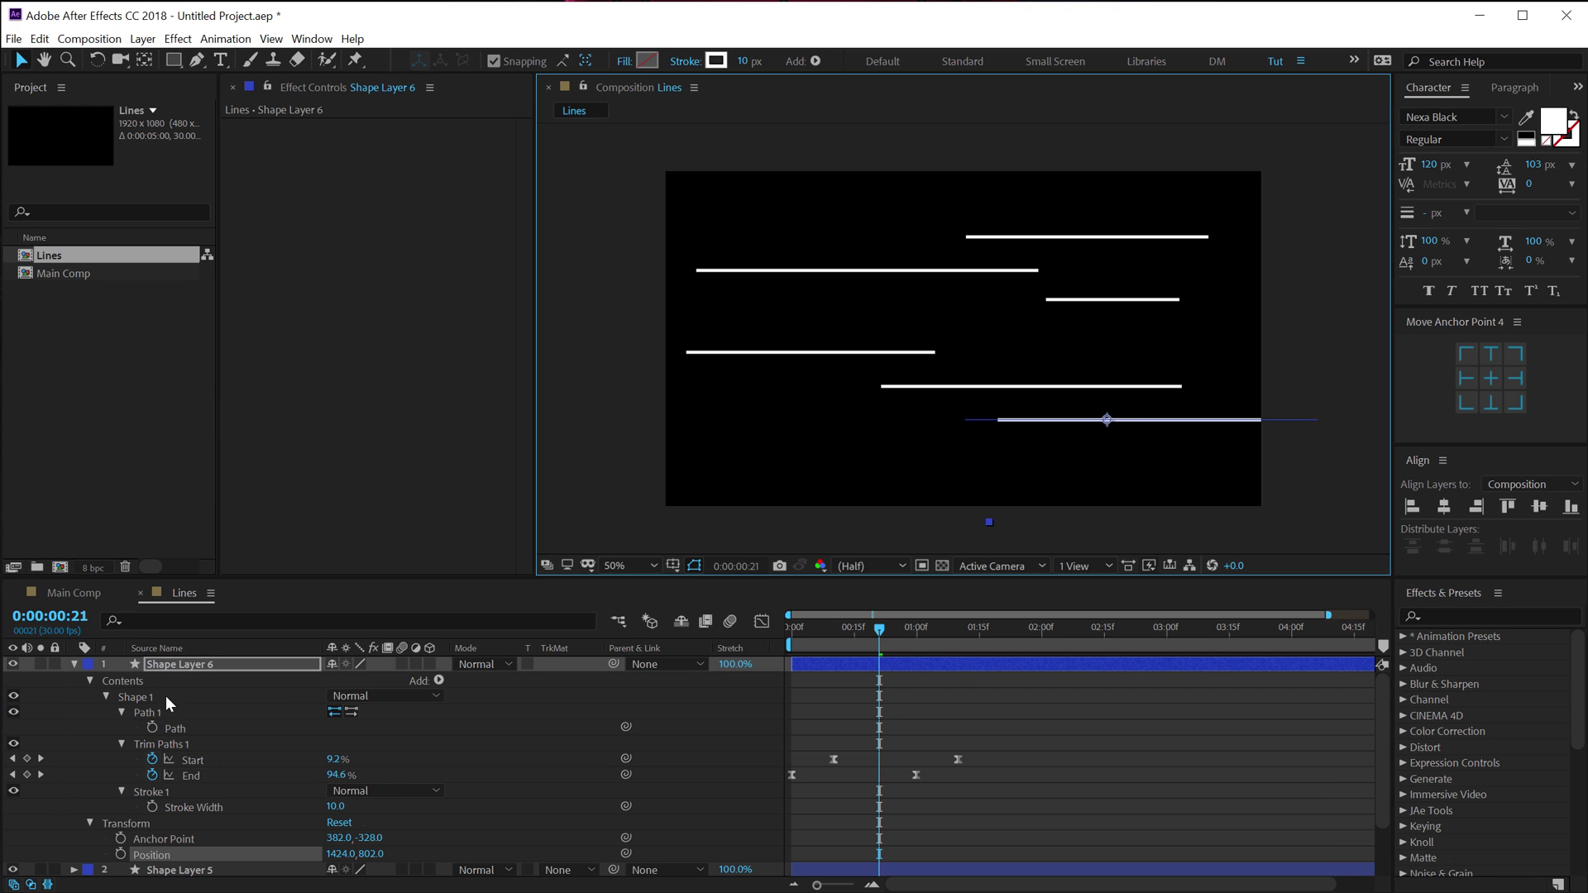
click(162, 716)
drag(940, 412, 1075, 423)
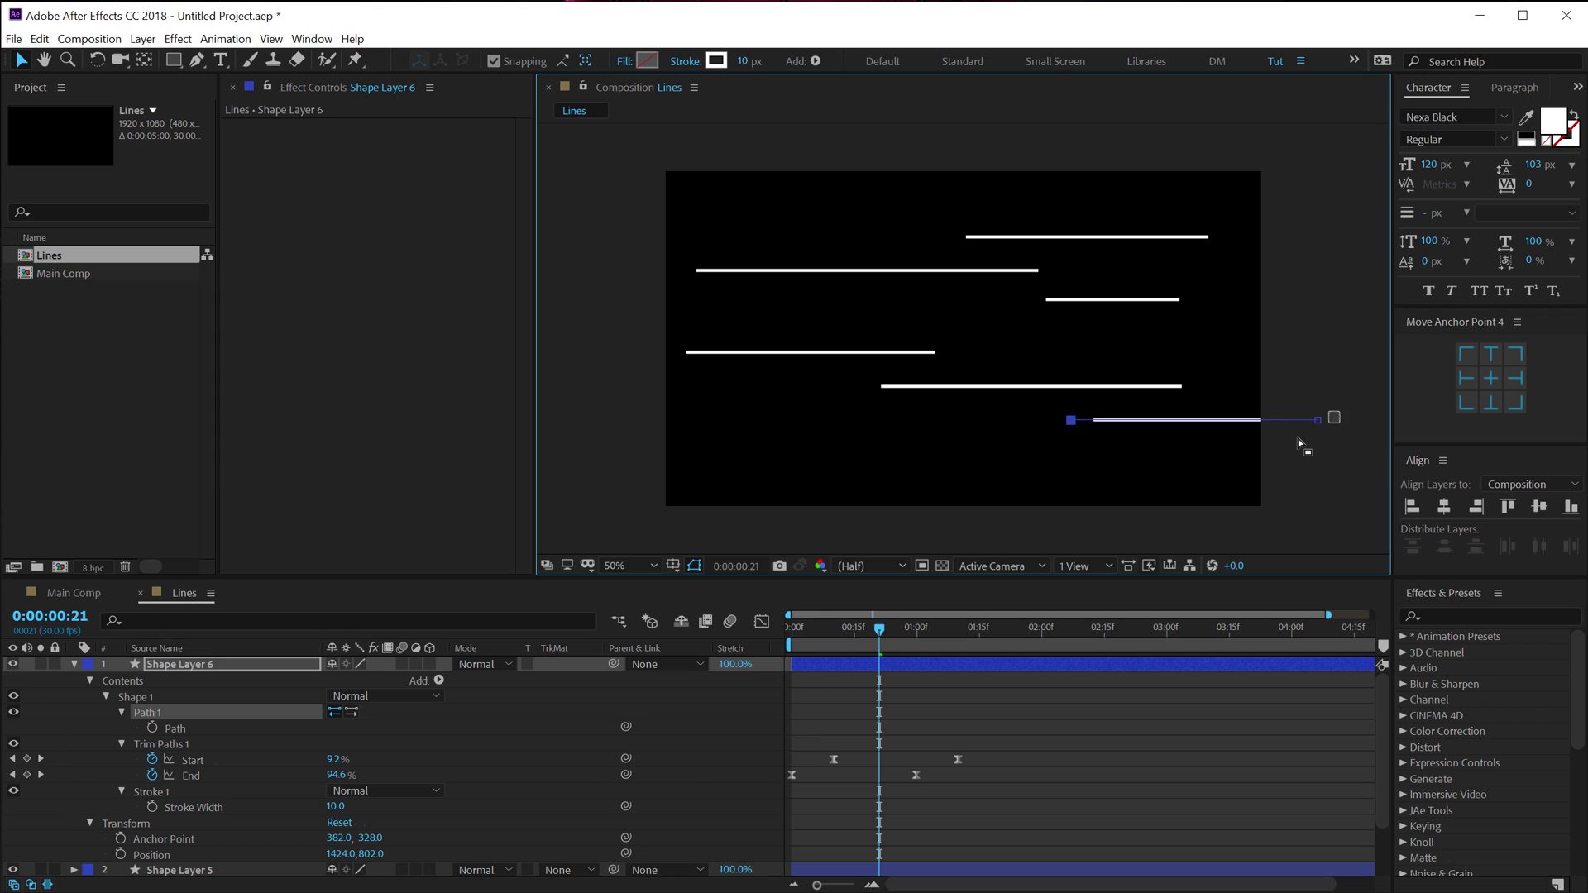
drag(1319, 423, 1223, 424)
drag(1250, 419, 1257, 420)
click(46, 676)
click(74, 664)
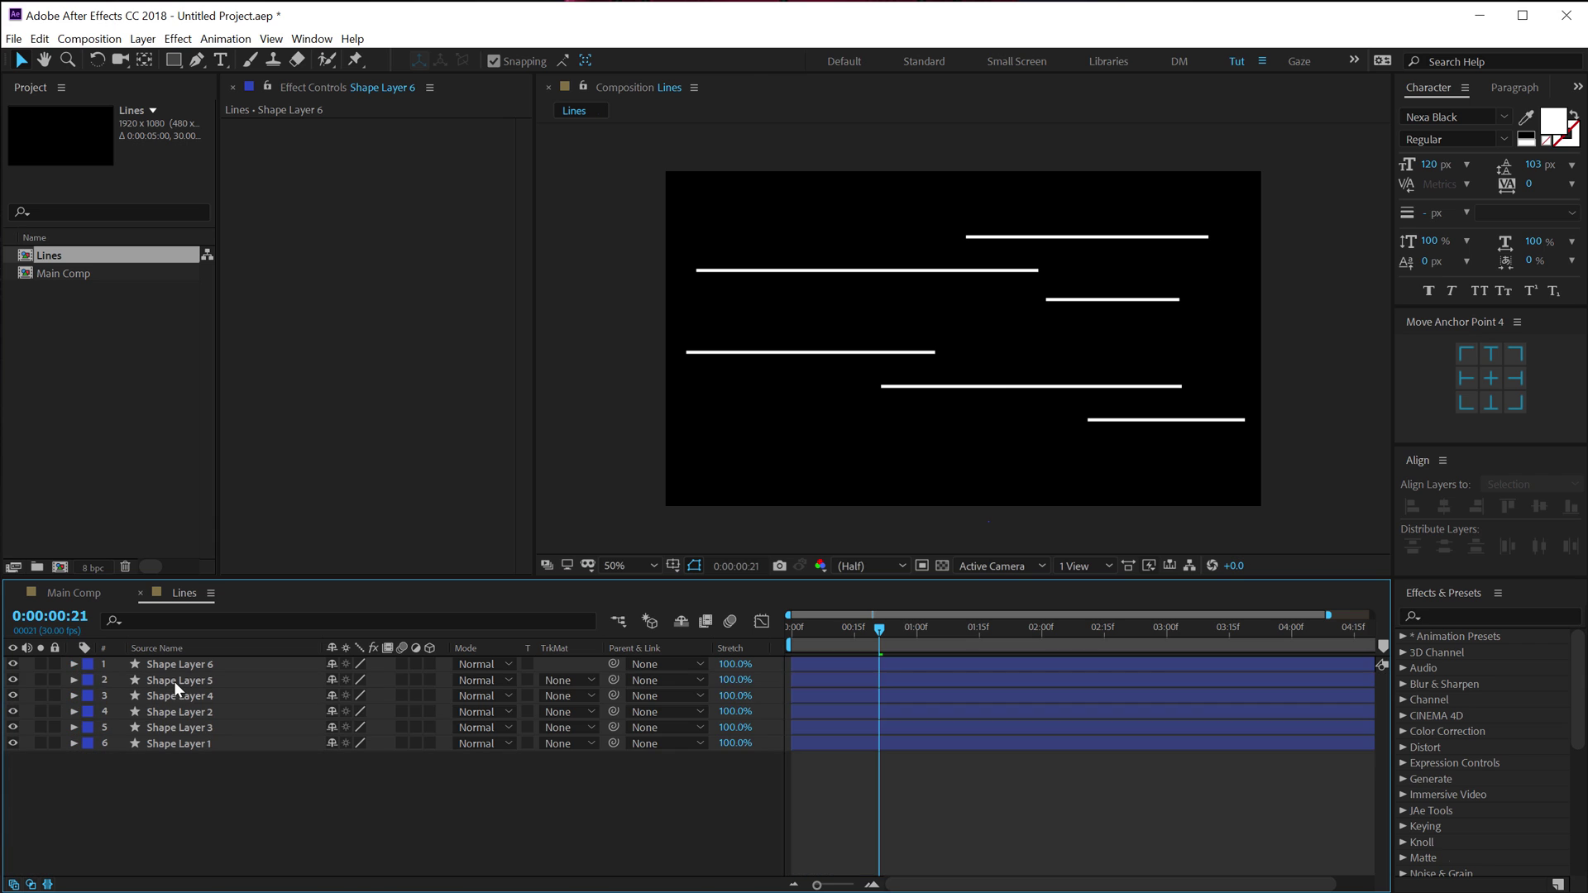
- Trim the line on Shape Layer 5 slightly shorter by moving the right end point of its path inward
click(174, 680)
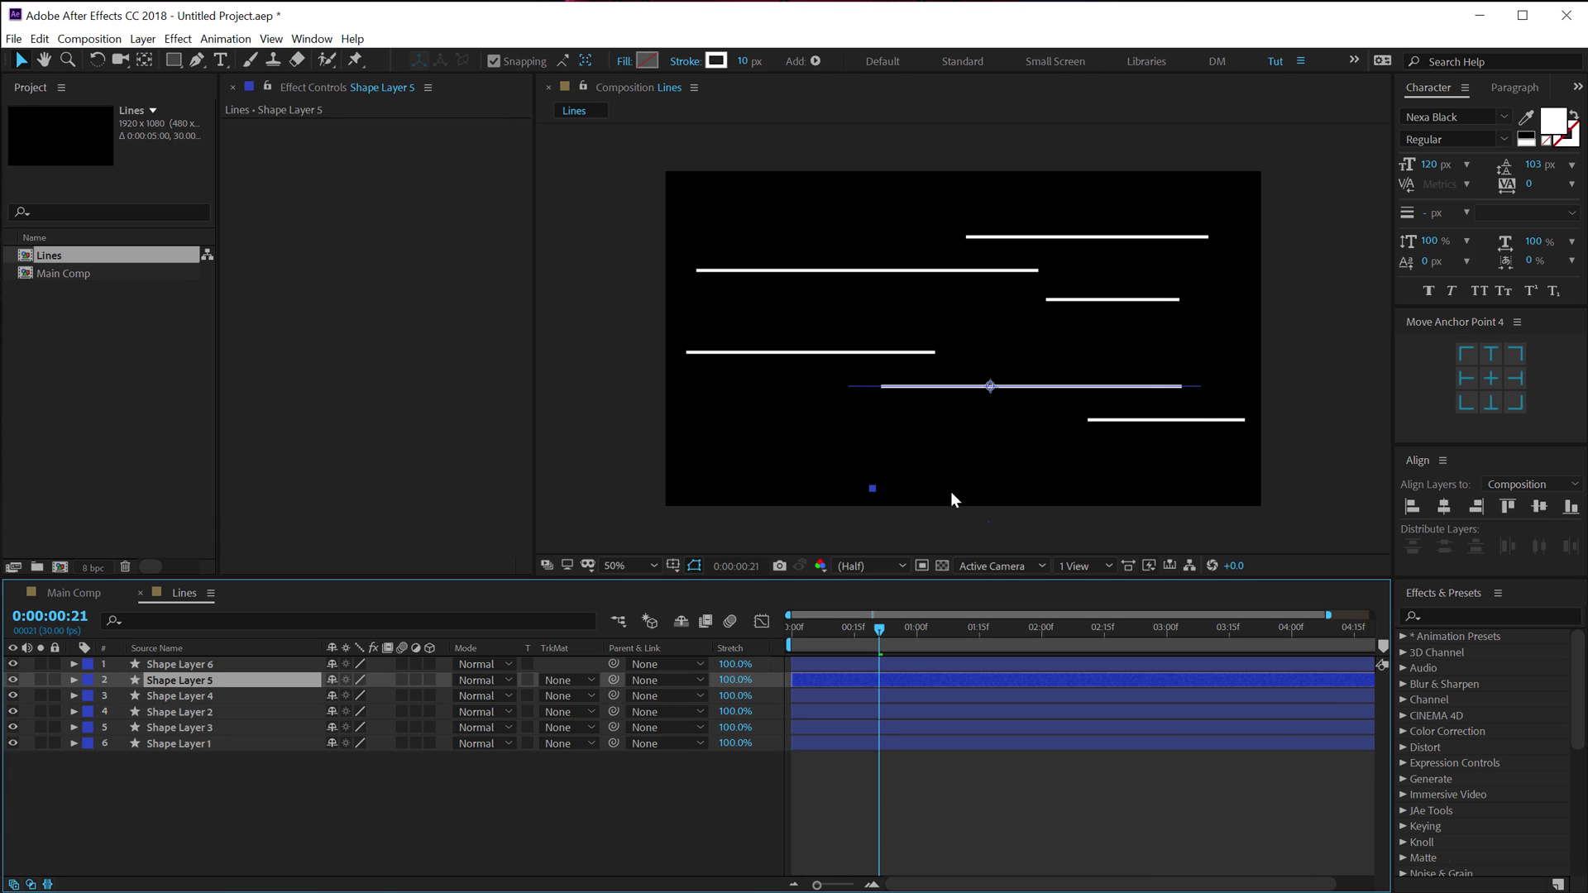
key(u)
key(u)
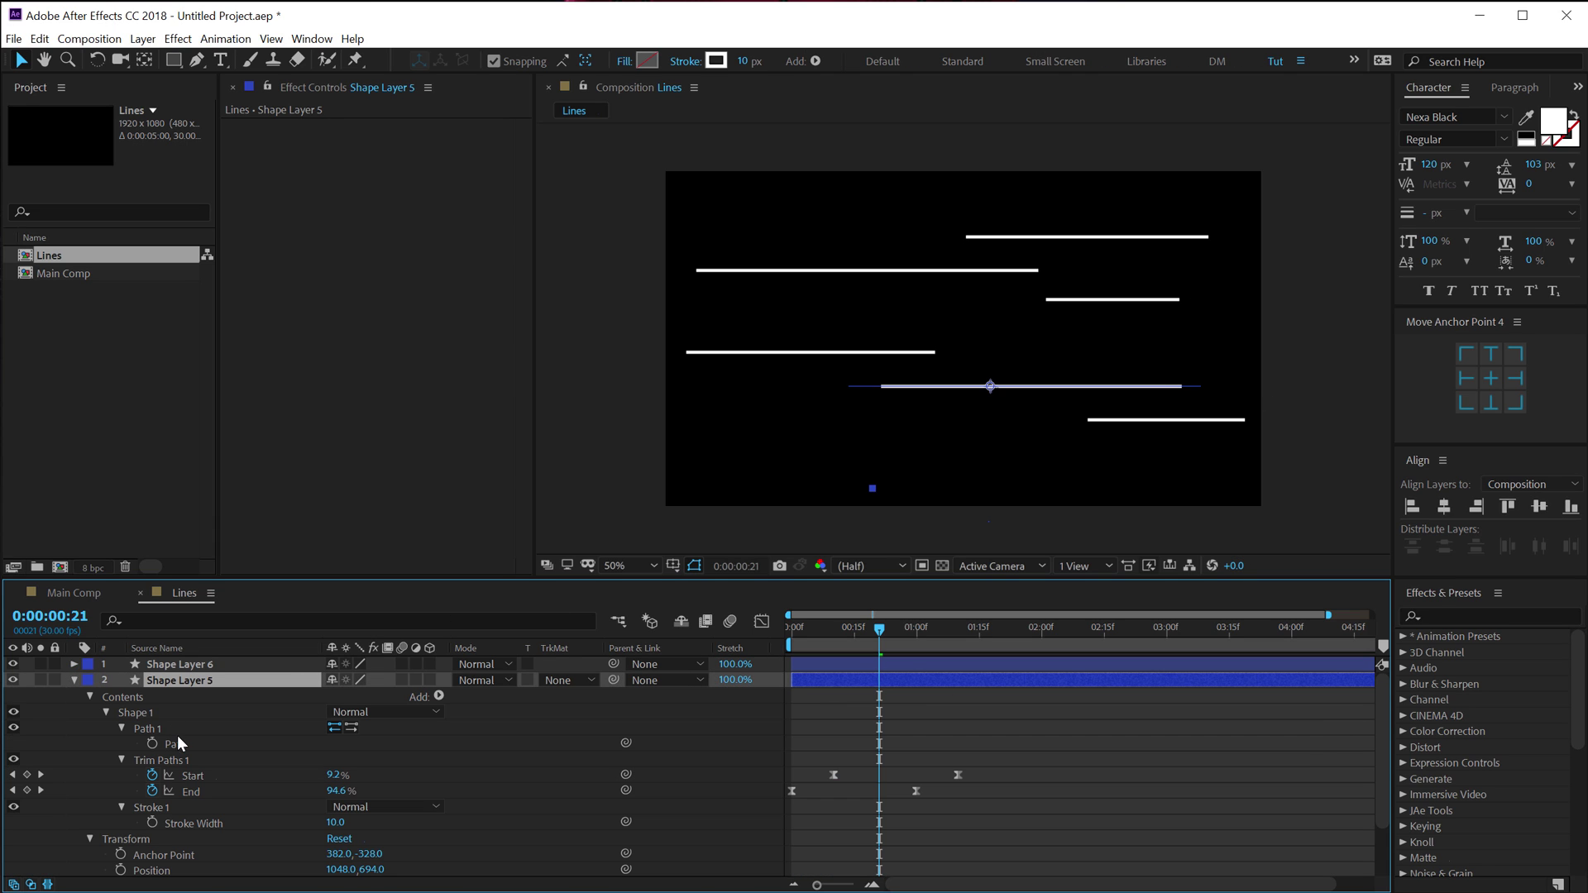
click(177, 729)
drag(1201, 386, 1168, 395)
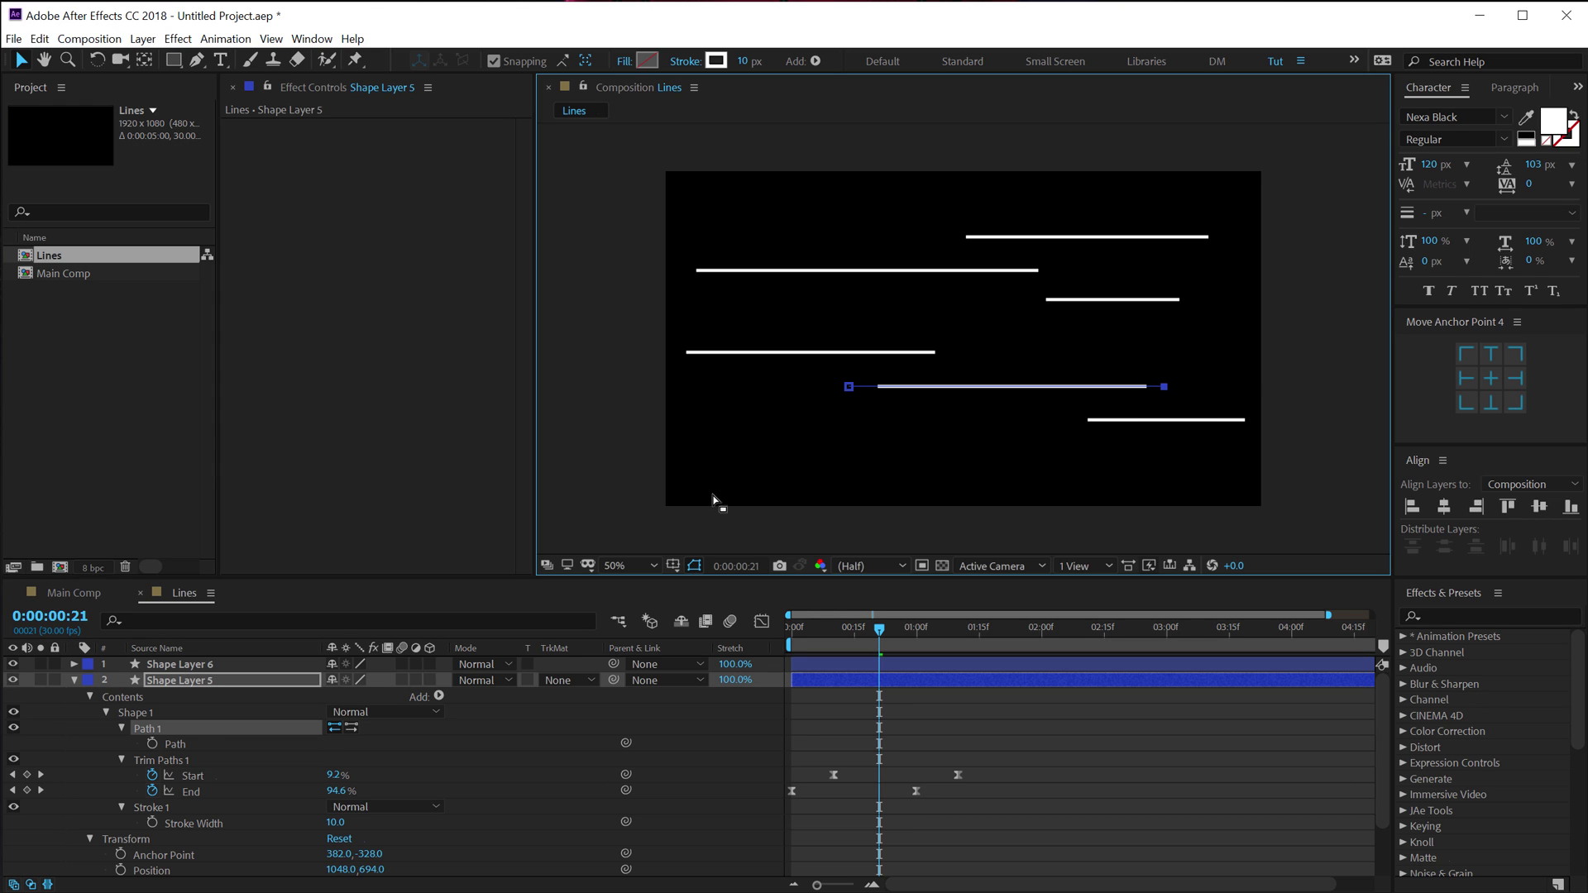
click(74, 680)
- Make three copies of the Shape Layer 5 line, placing two near the composition's bottom and one near its top at about (694, 108)
click(166, 676)
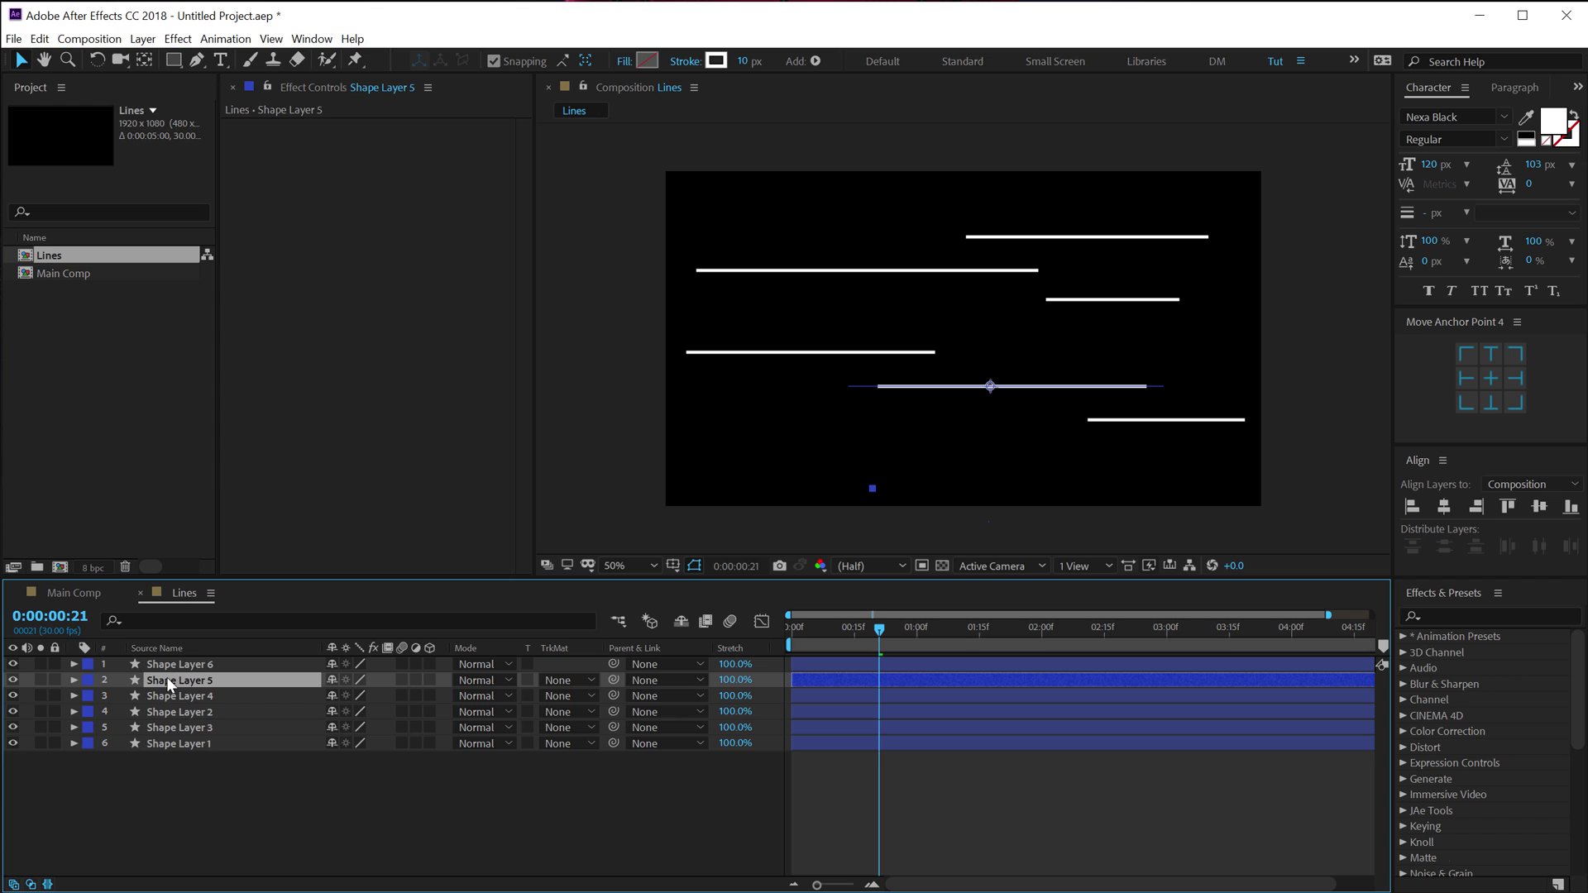
key(ctrl+d)
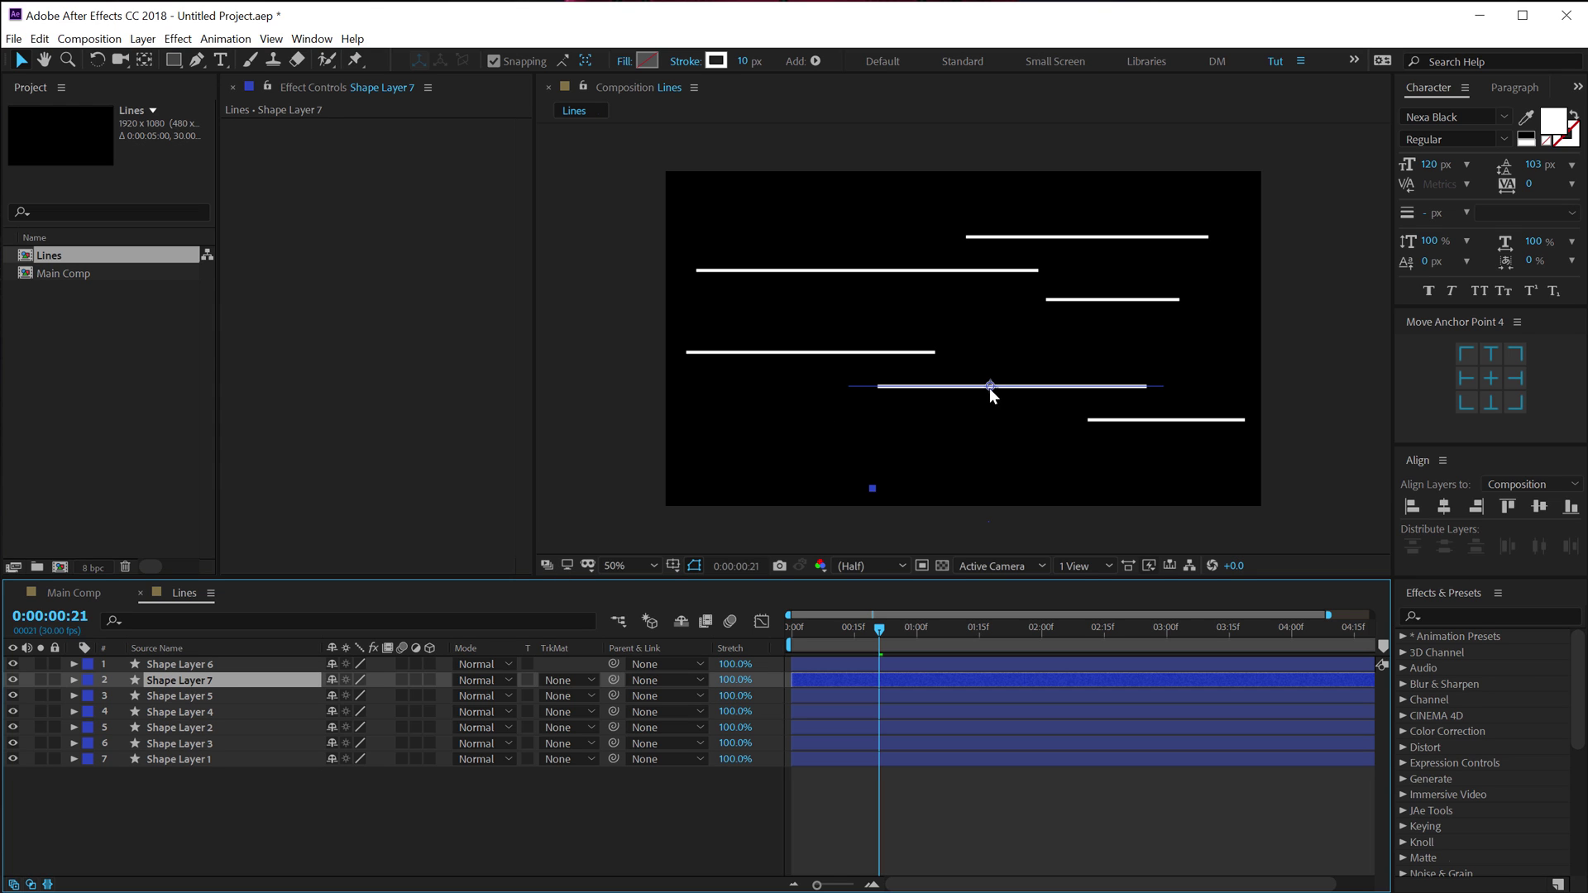
drag(990, 390, 1017, 473)
key(ctrl+d)
click(202, 665)
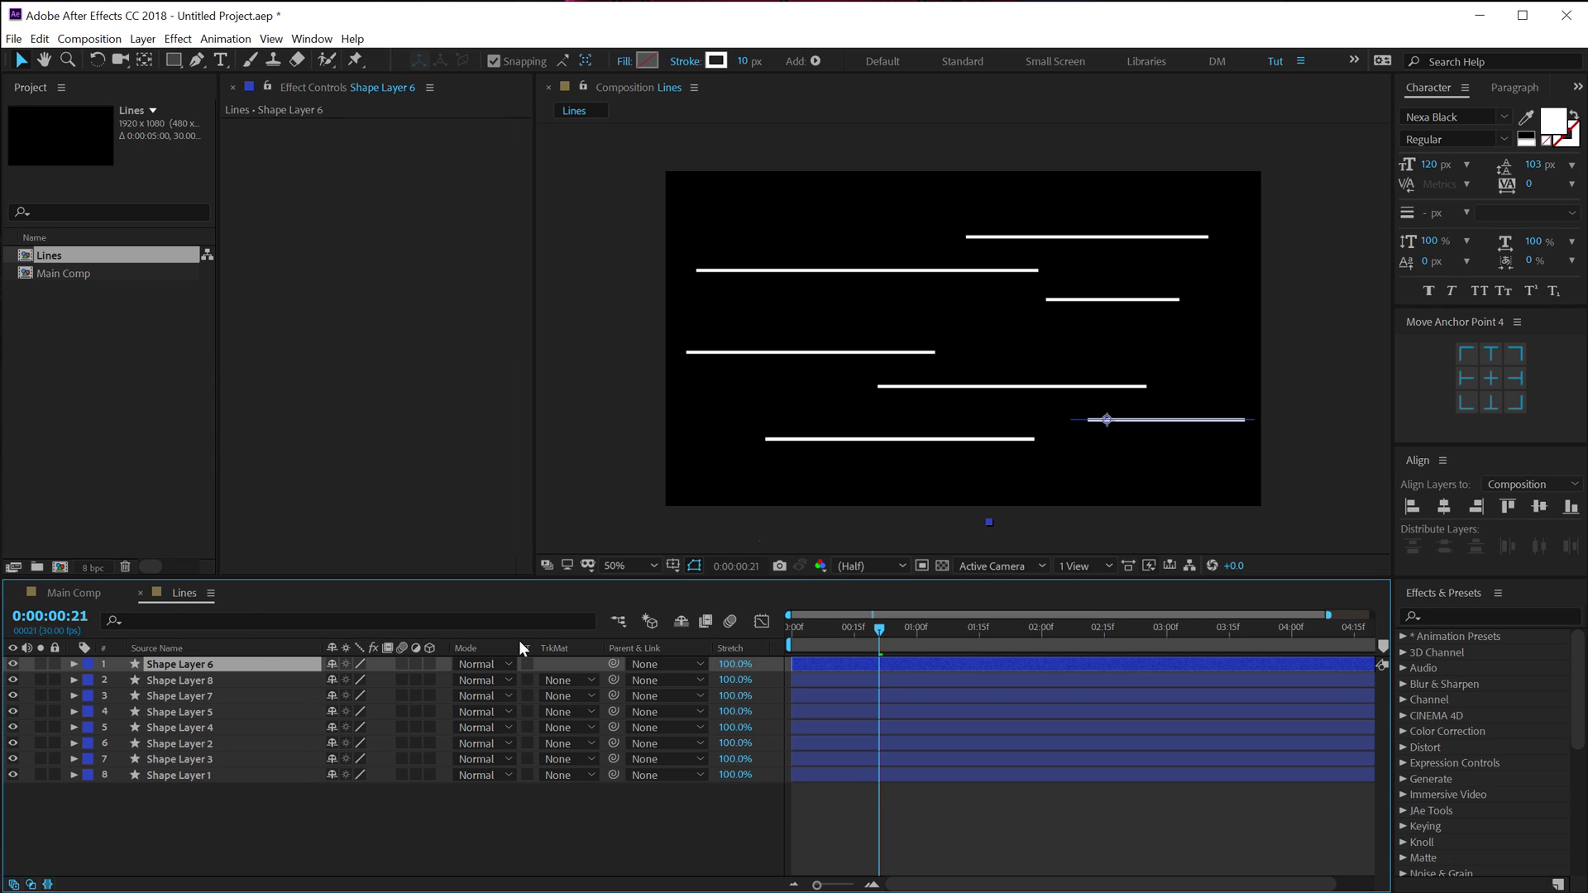
click(232, 679)
drag(875, 444, 880, 205)
key(ctrl+d)
key(Return)
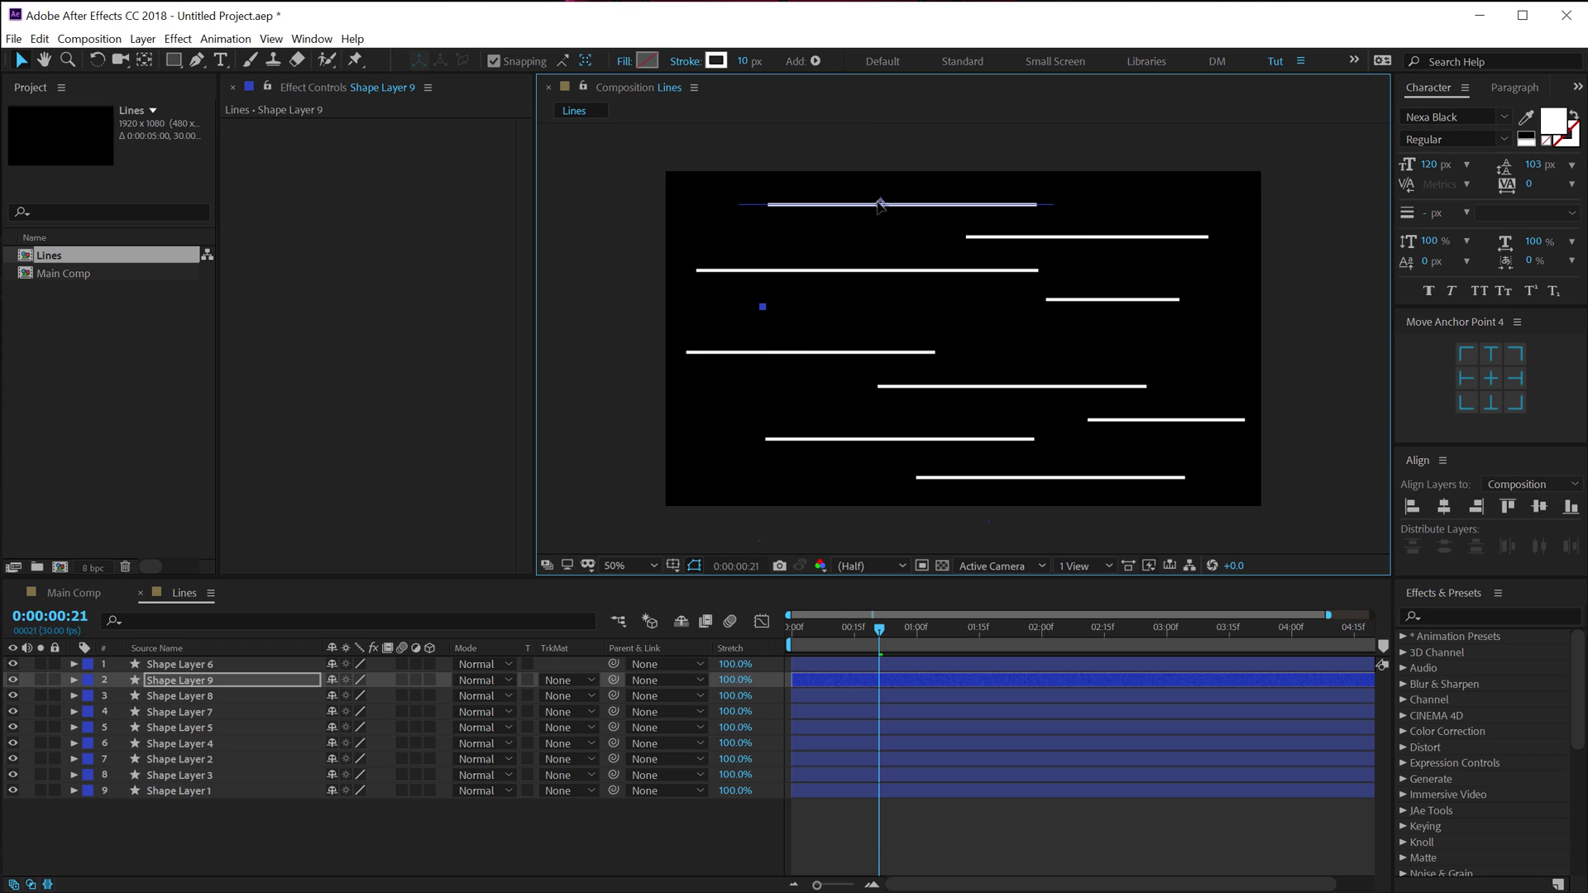
- Shorten the topmost line, on Shape Layer 9, to roughly half by moving the right end point of its path inward
key(u)
key(u)
key(u)
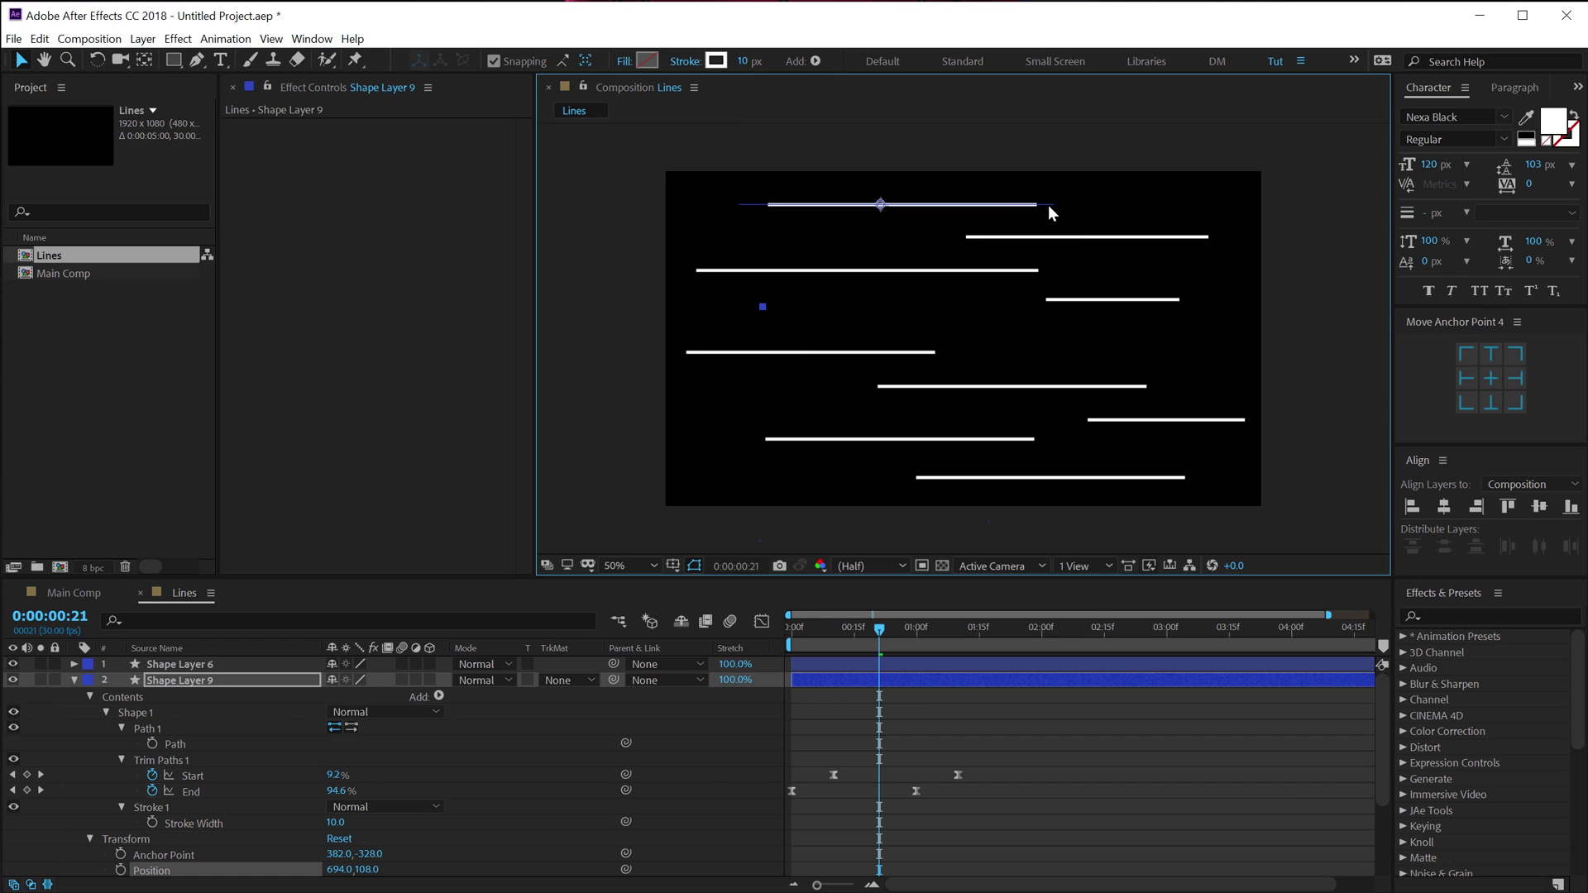
click(176, 744)
drag(1052, 206, 891, 223)
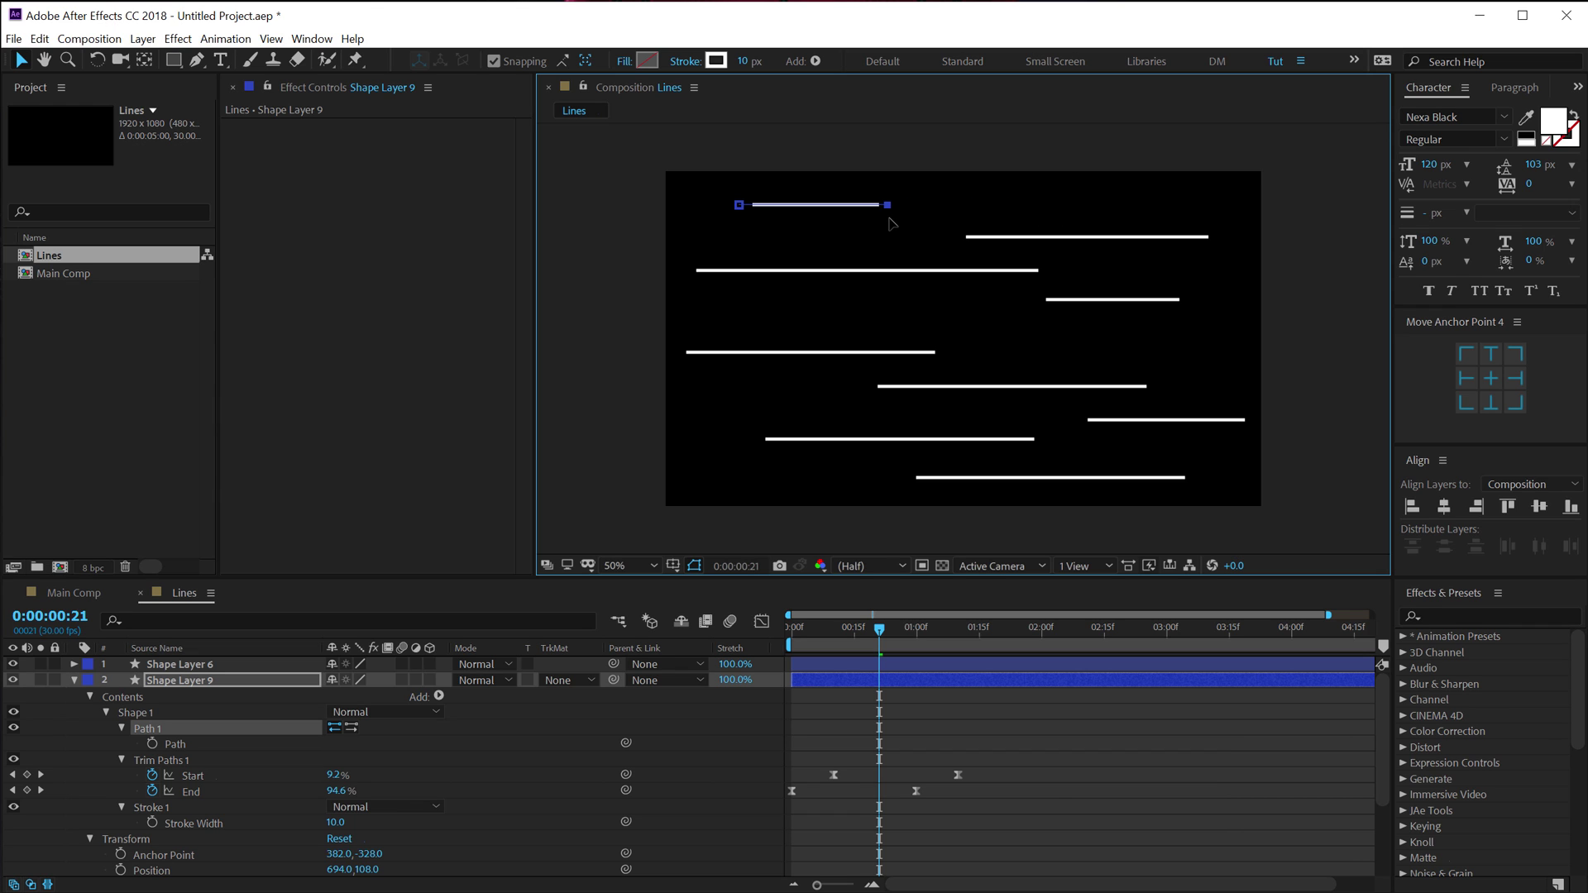
- Stagger the nine line layers in time by offsetting their start points a few frames apart, and preview the Lines animation
click(1072, 817)
click(75, 681)
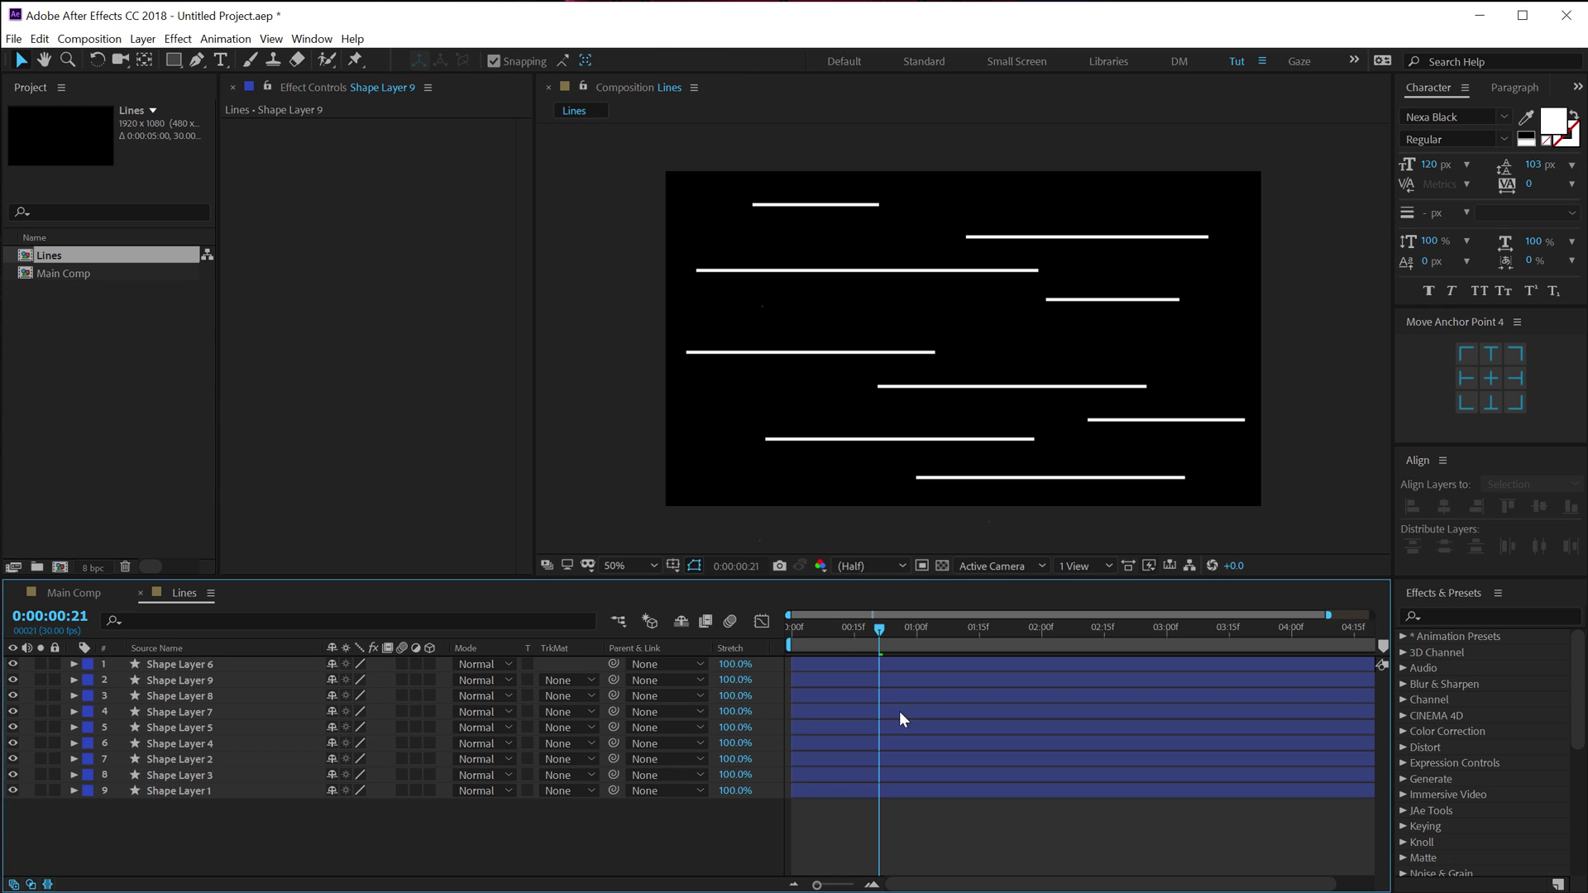
drag(821, 630, 874, 637)
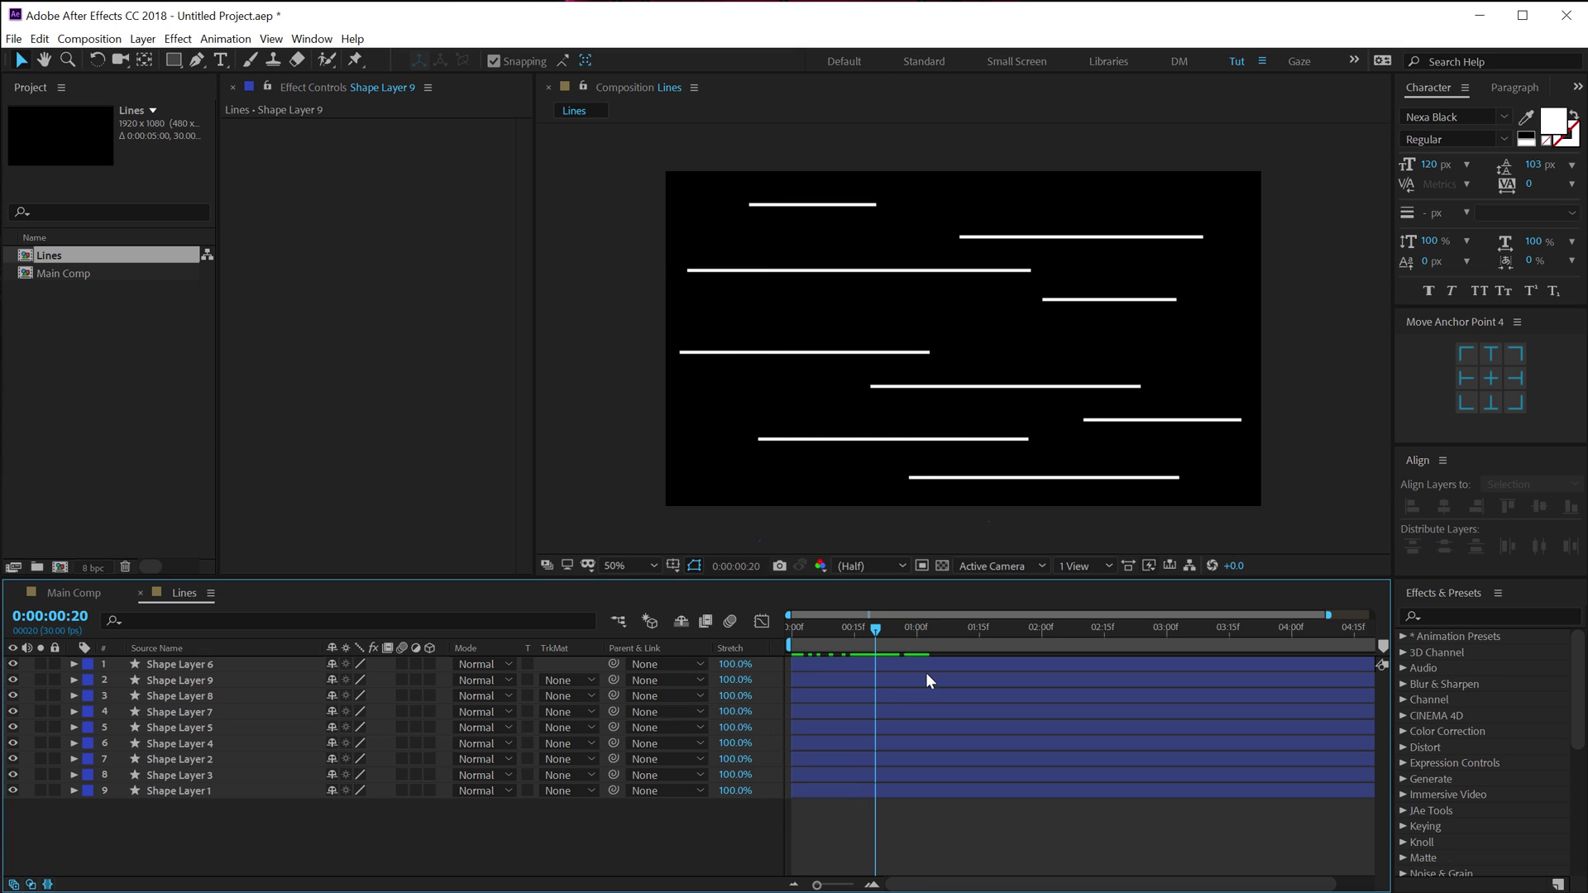
drag(818, 668, 832, 790)
drag(827, 642, 769, 635)
key(space)
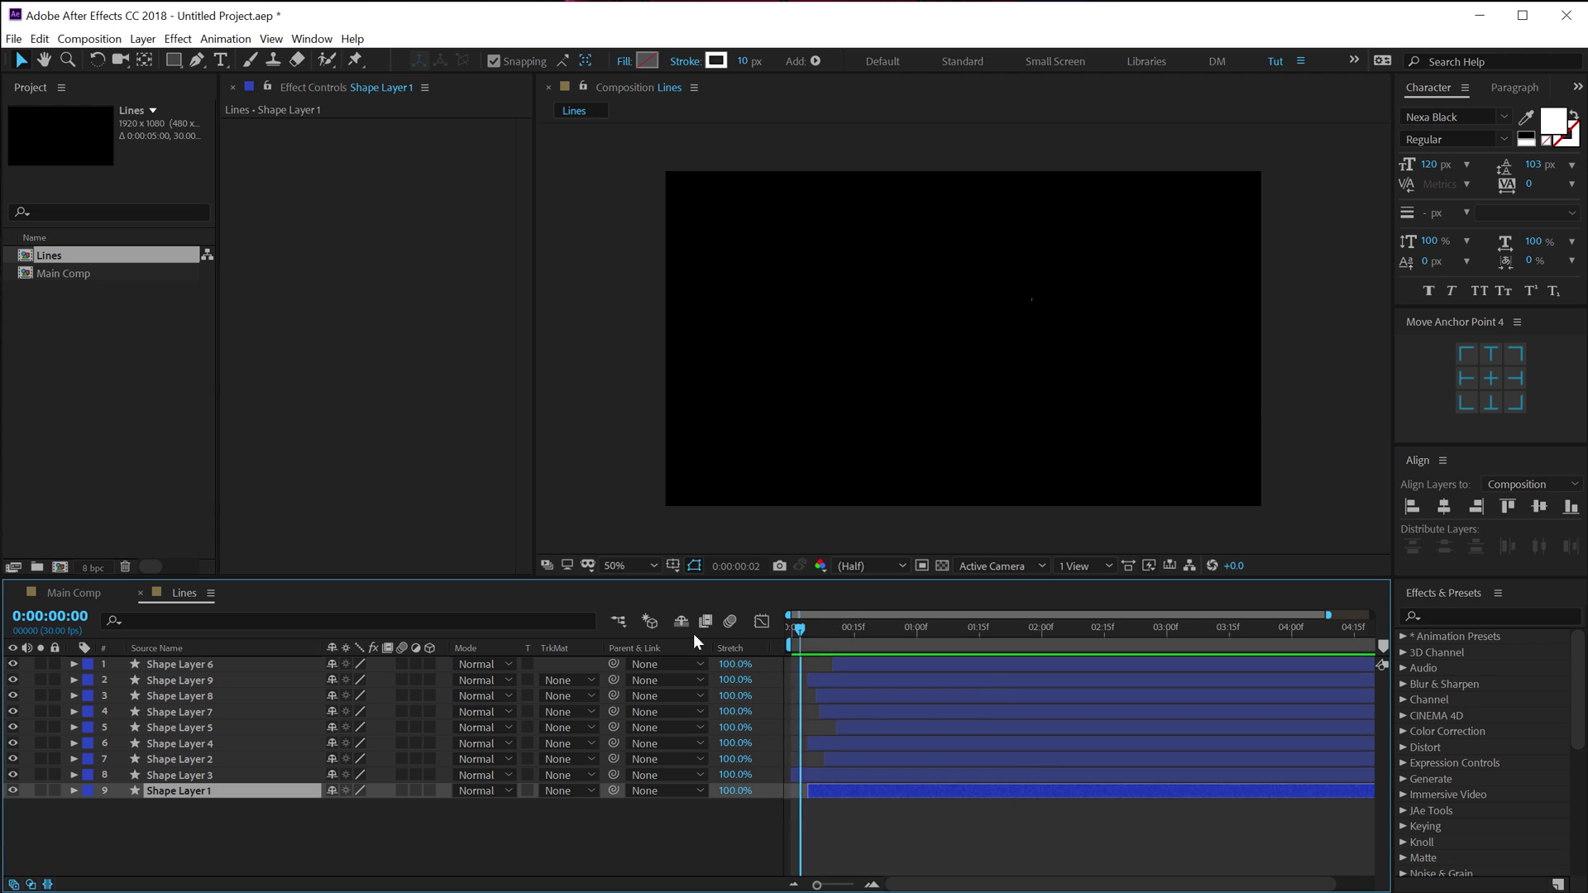
drag(822, 632, 958, 639)
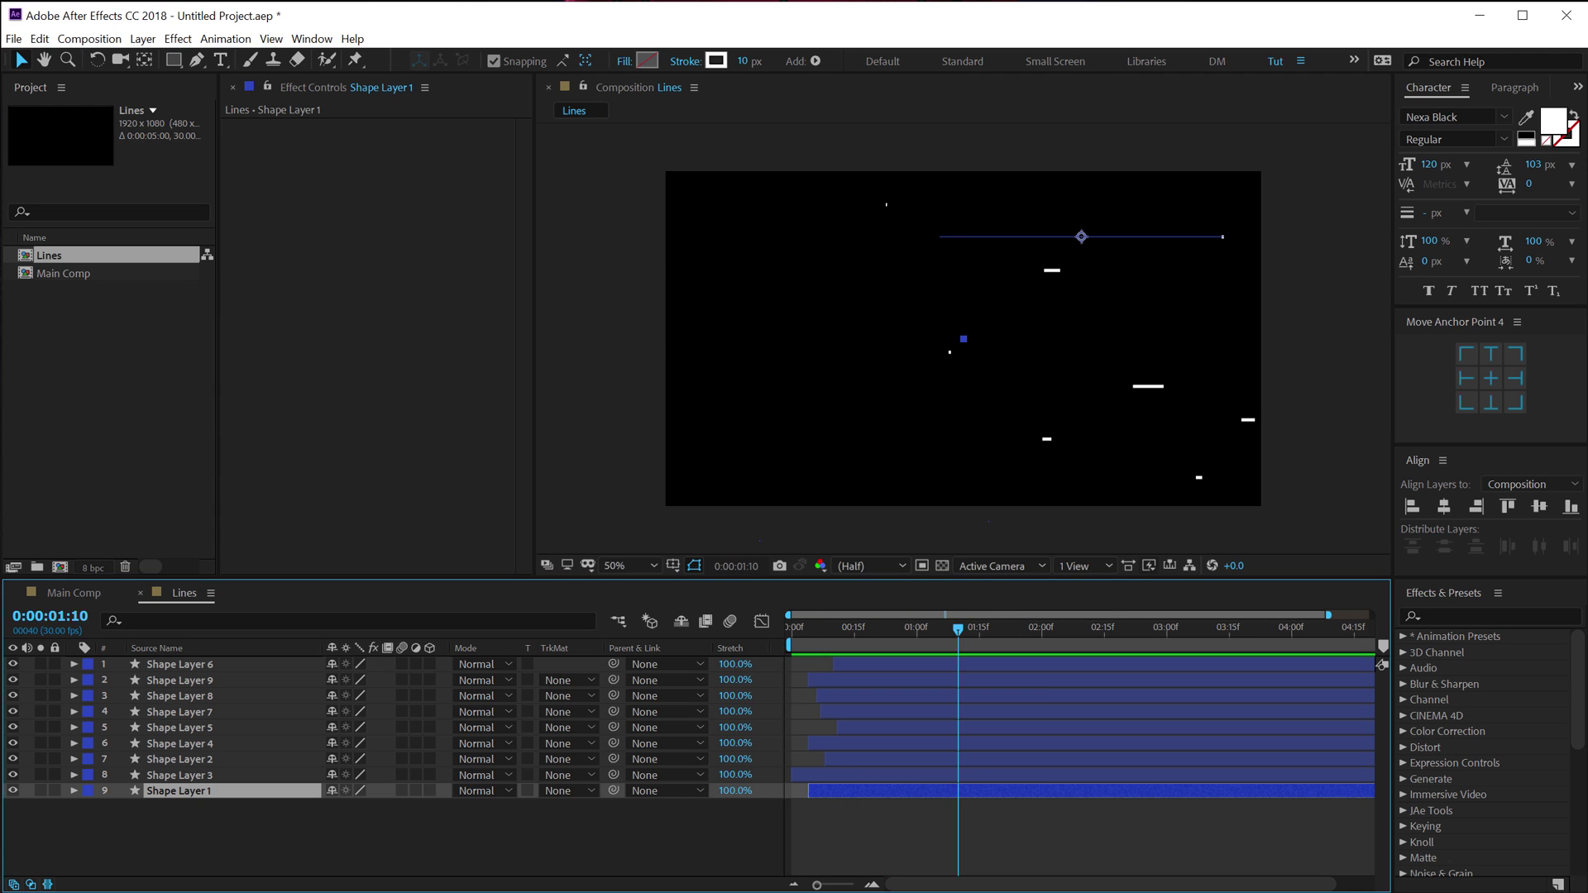
- Create a new 1920 x 1080 composition named Shapes at 30 fps with a five-second duration
click(132, 419)
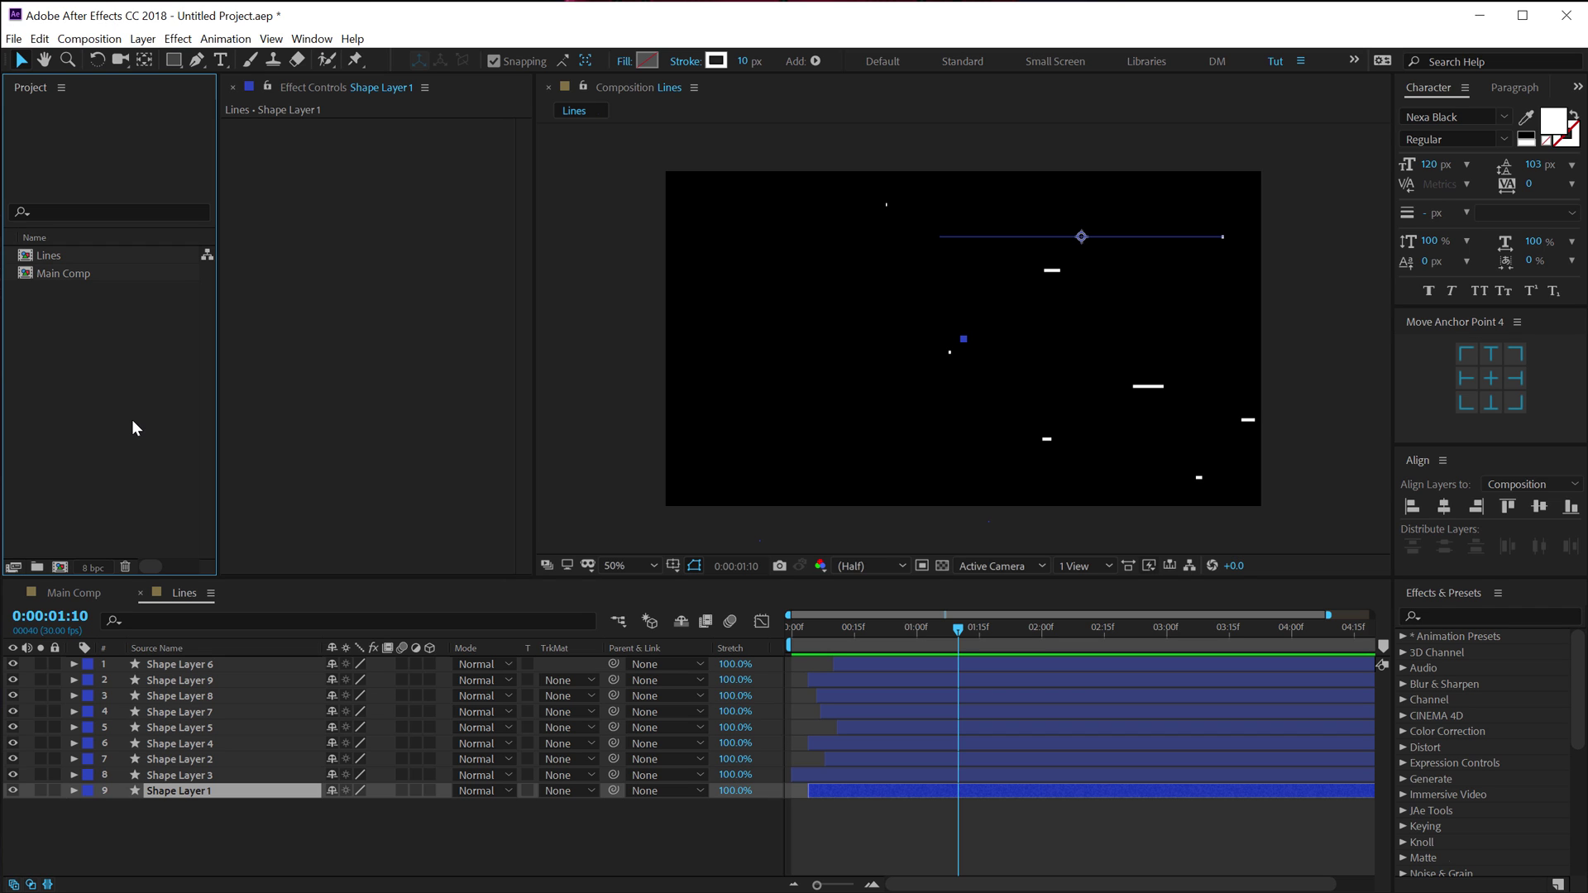
click(60, 568)
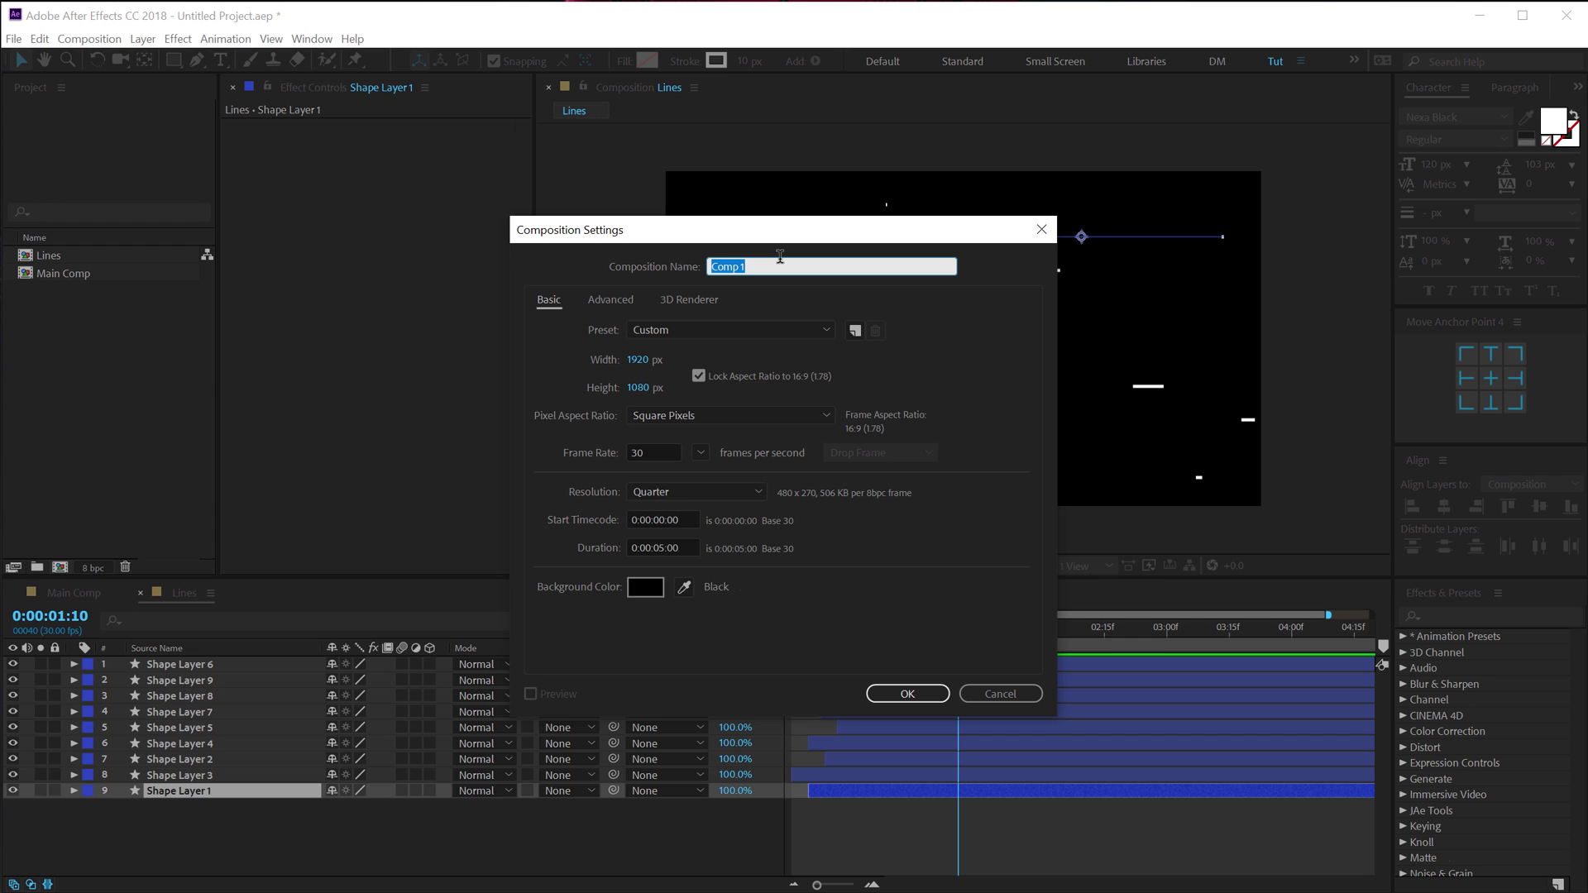
text(Shya)
click(902, 693)
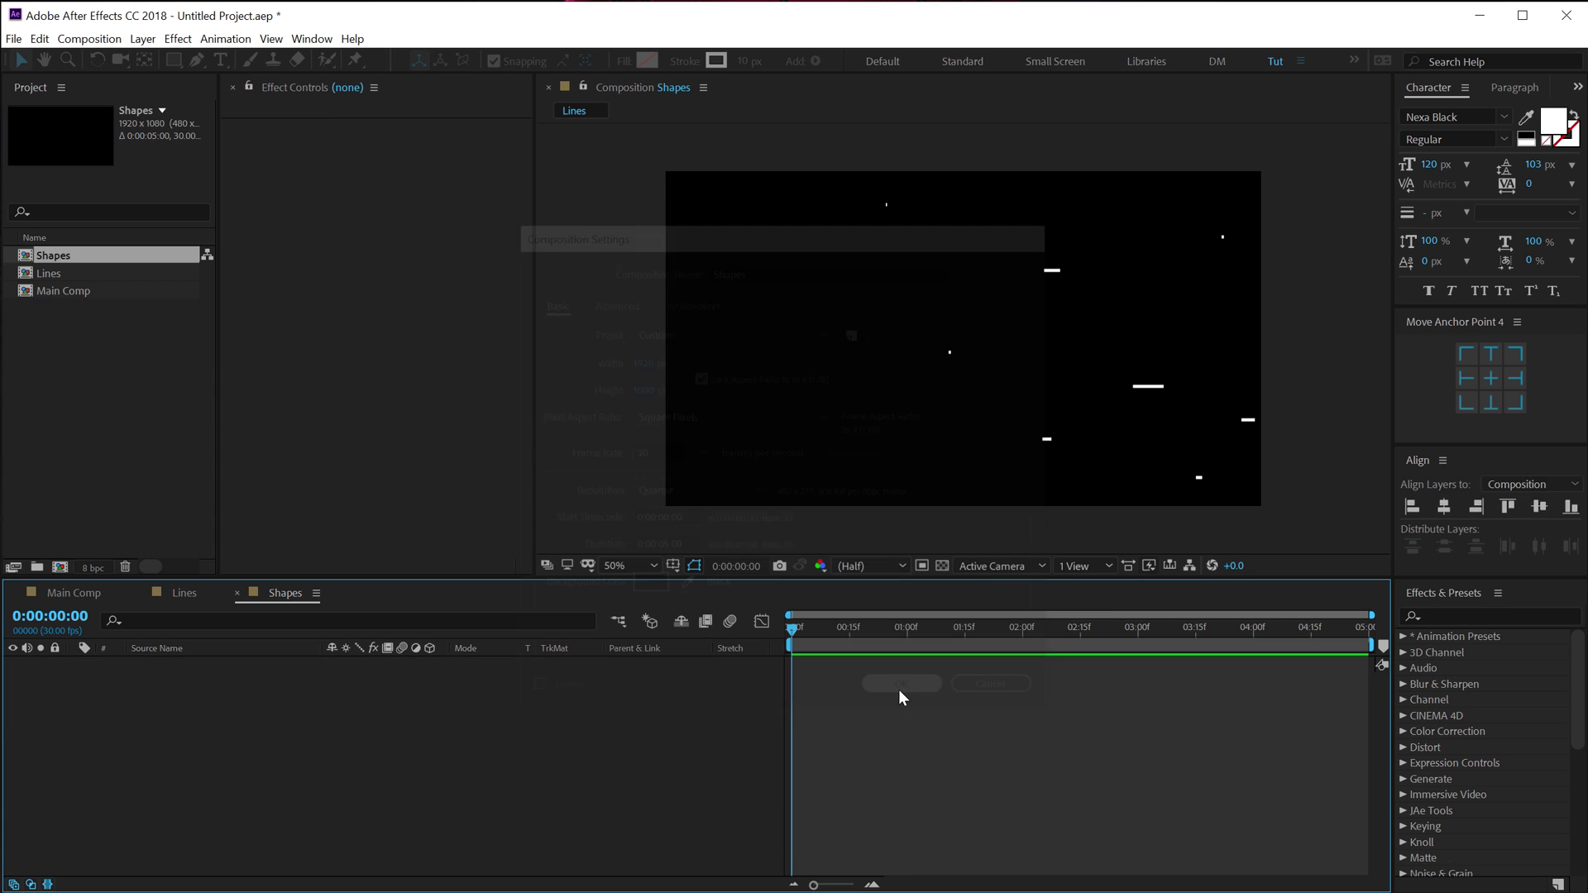
- Copy Shape Layer 6 from the Lines composition into Shapes and shift the layer so it starts at 0:00:00:00
click(186, 593)
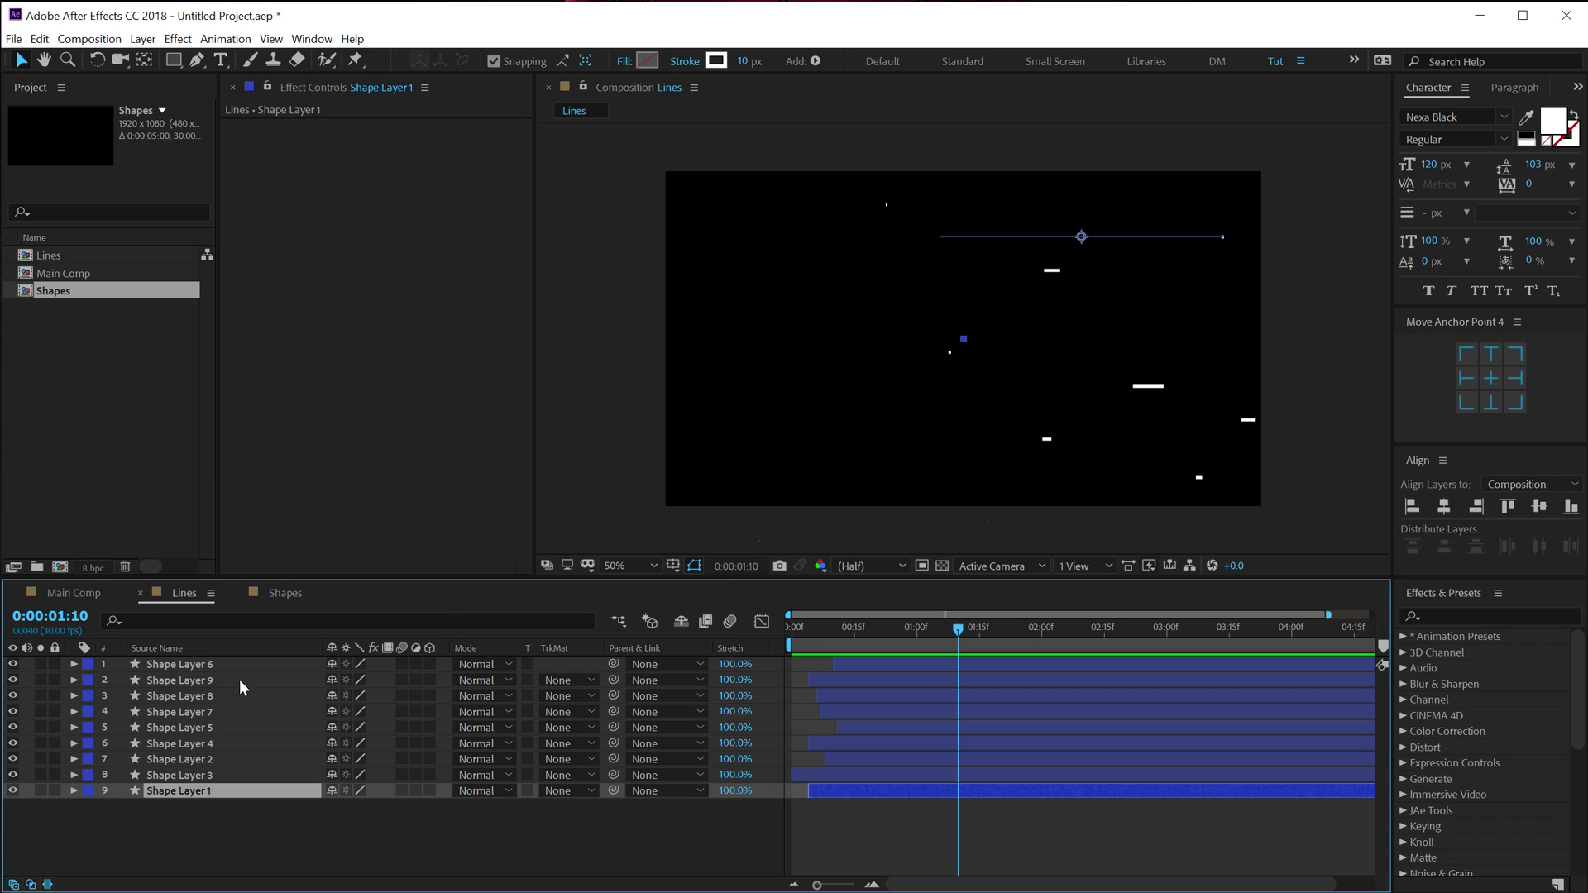
click(188, 667)
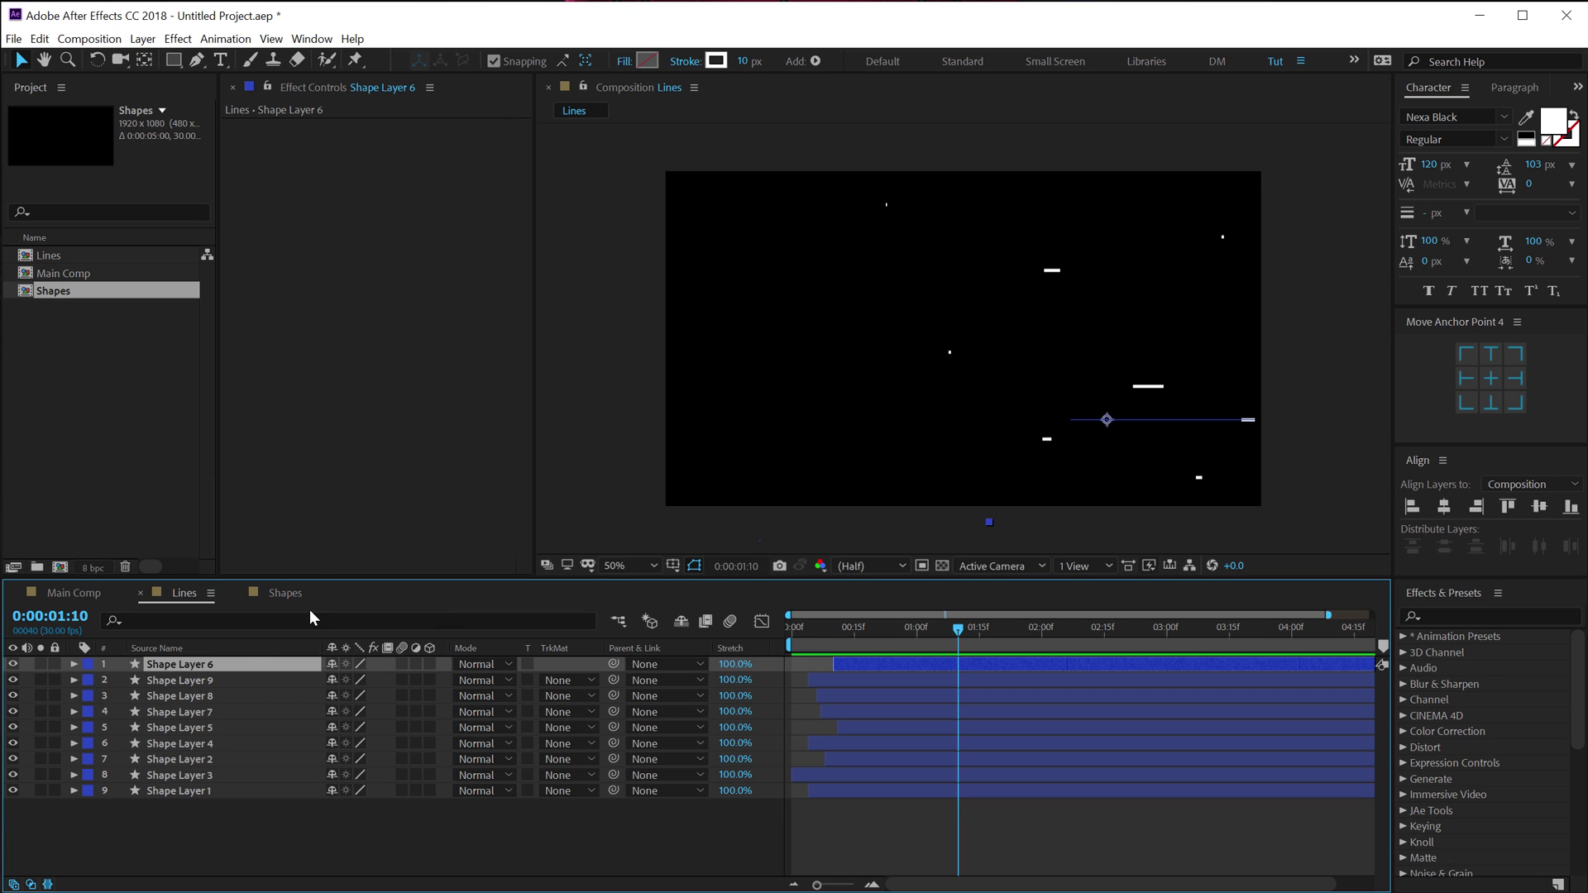
click(290, 594)
key(ctrl+v)
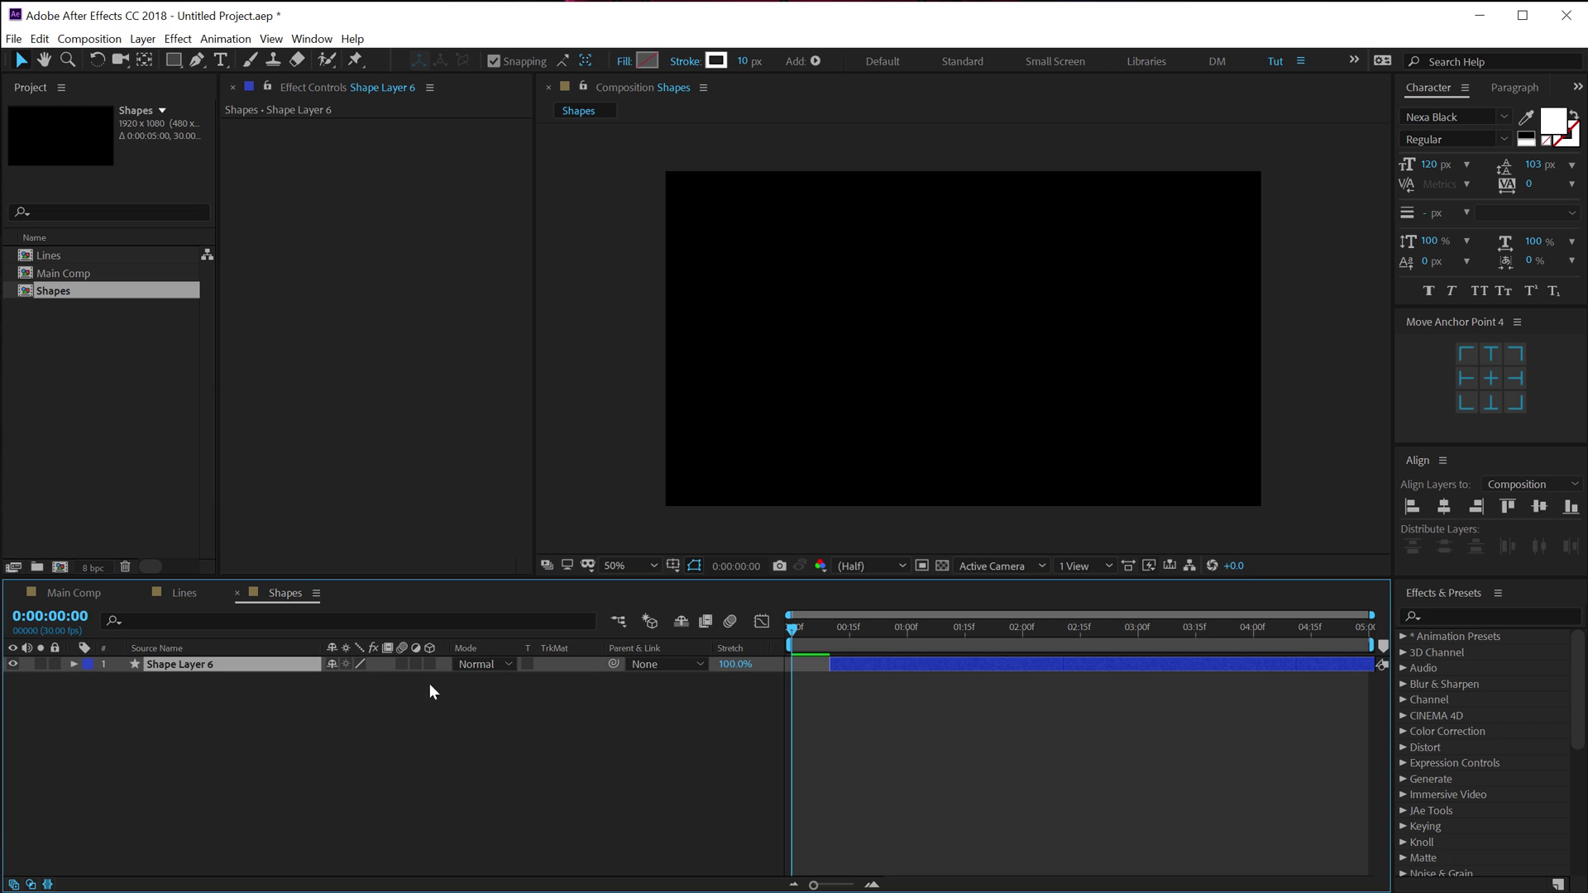
drag(842, 662, 808, 662)
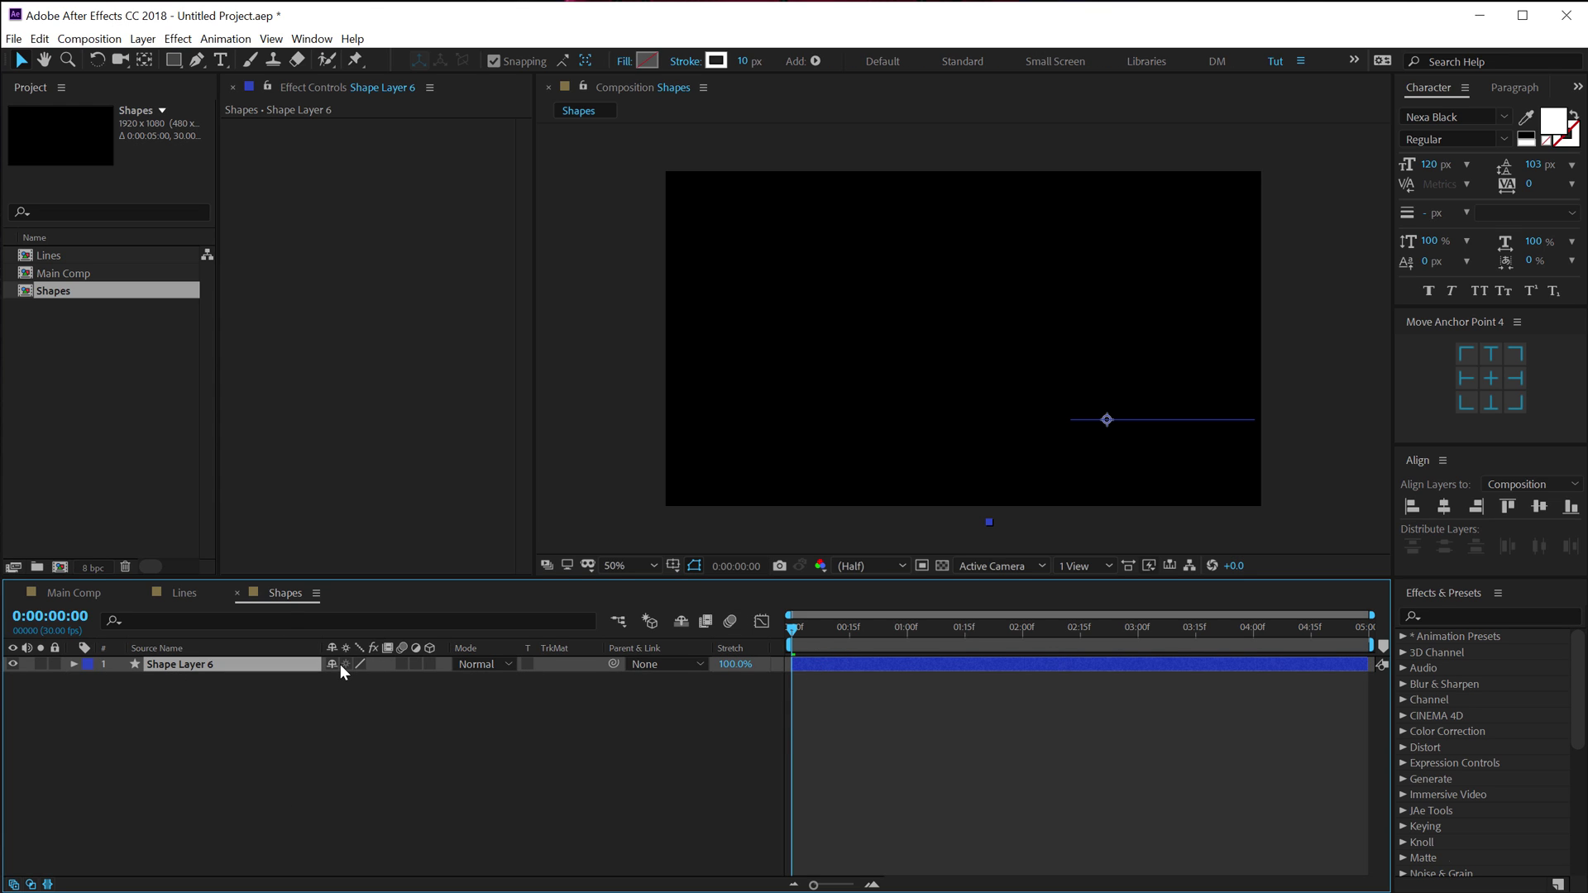
- Remove the Trim Paths Start and End keyframes from Shape Layer 6 and set Start to 0%
key(u)
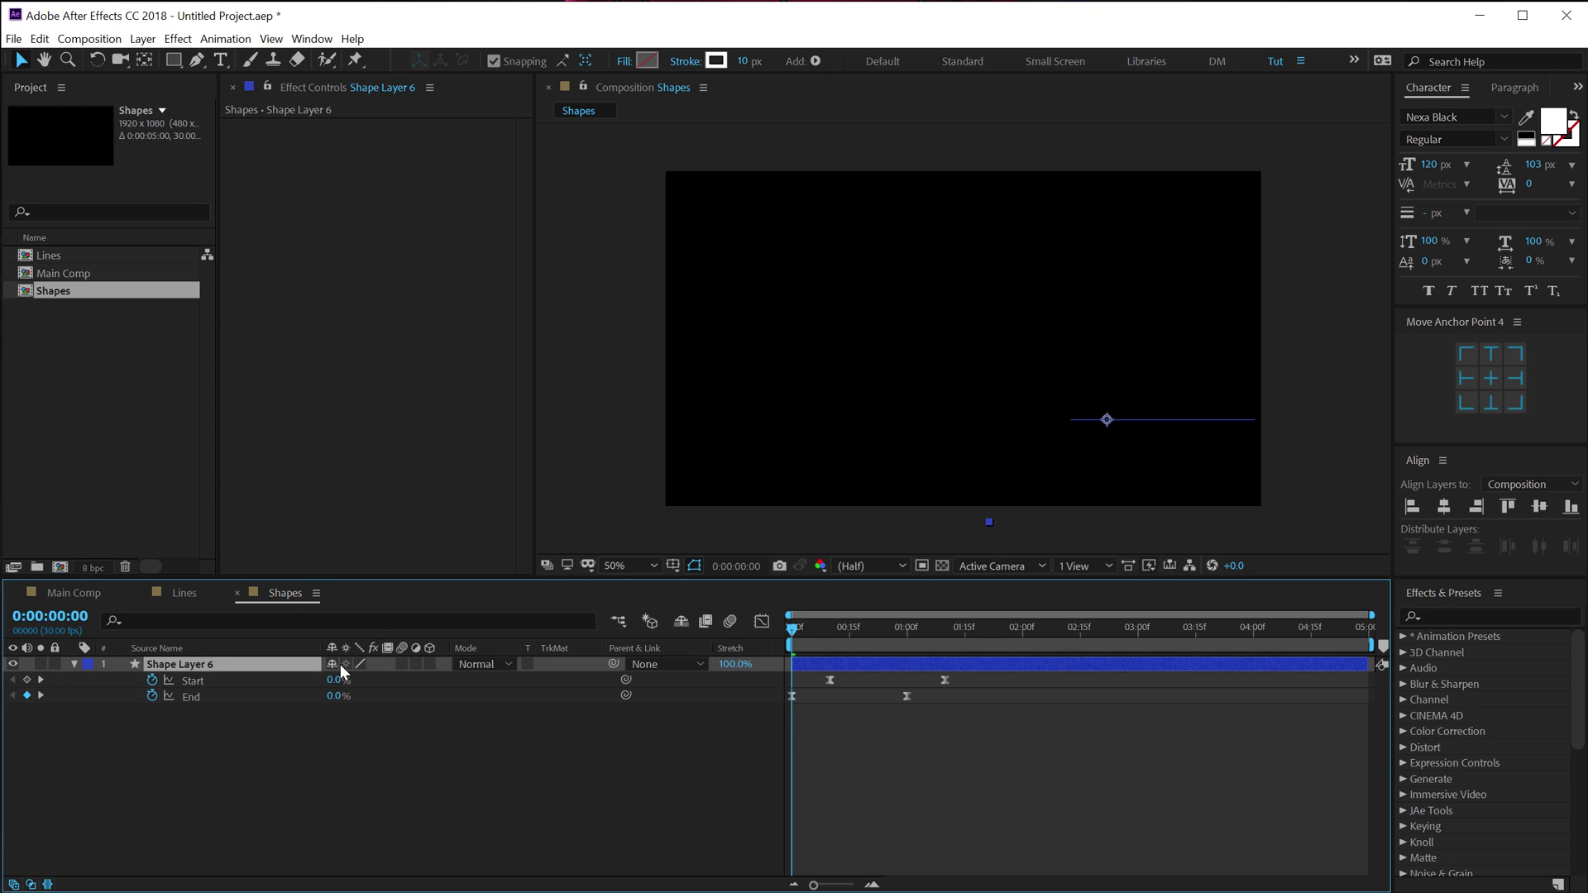
click(860, 640)
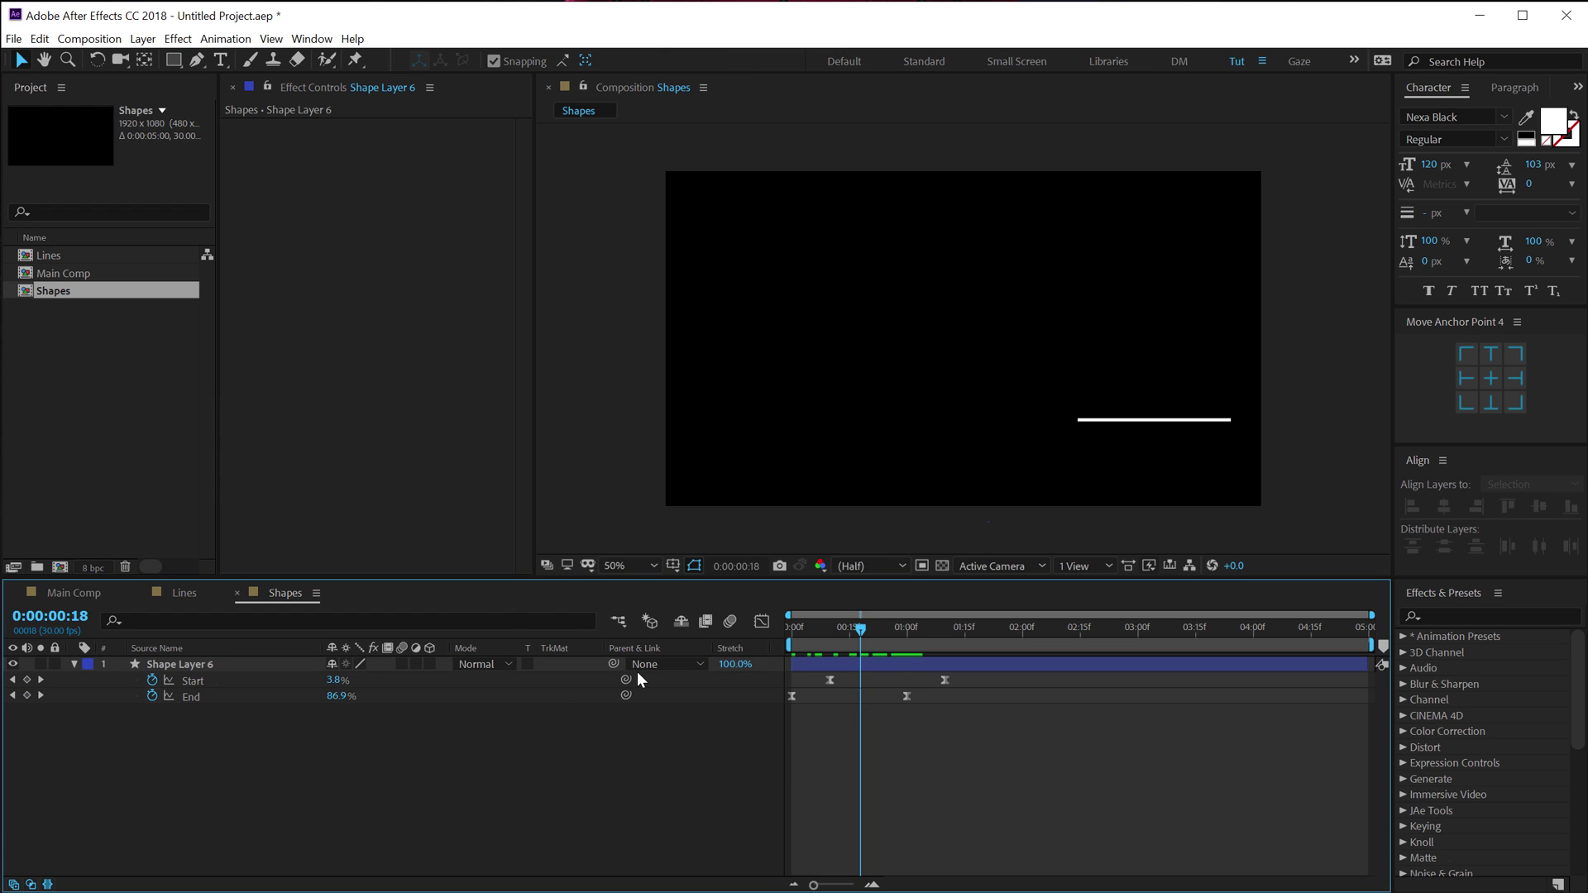
click(72, 665)
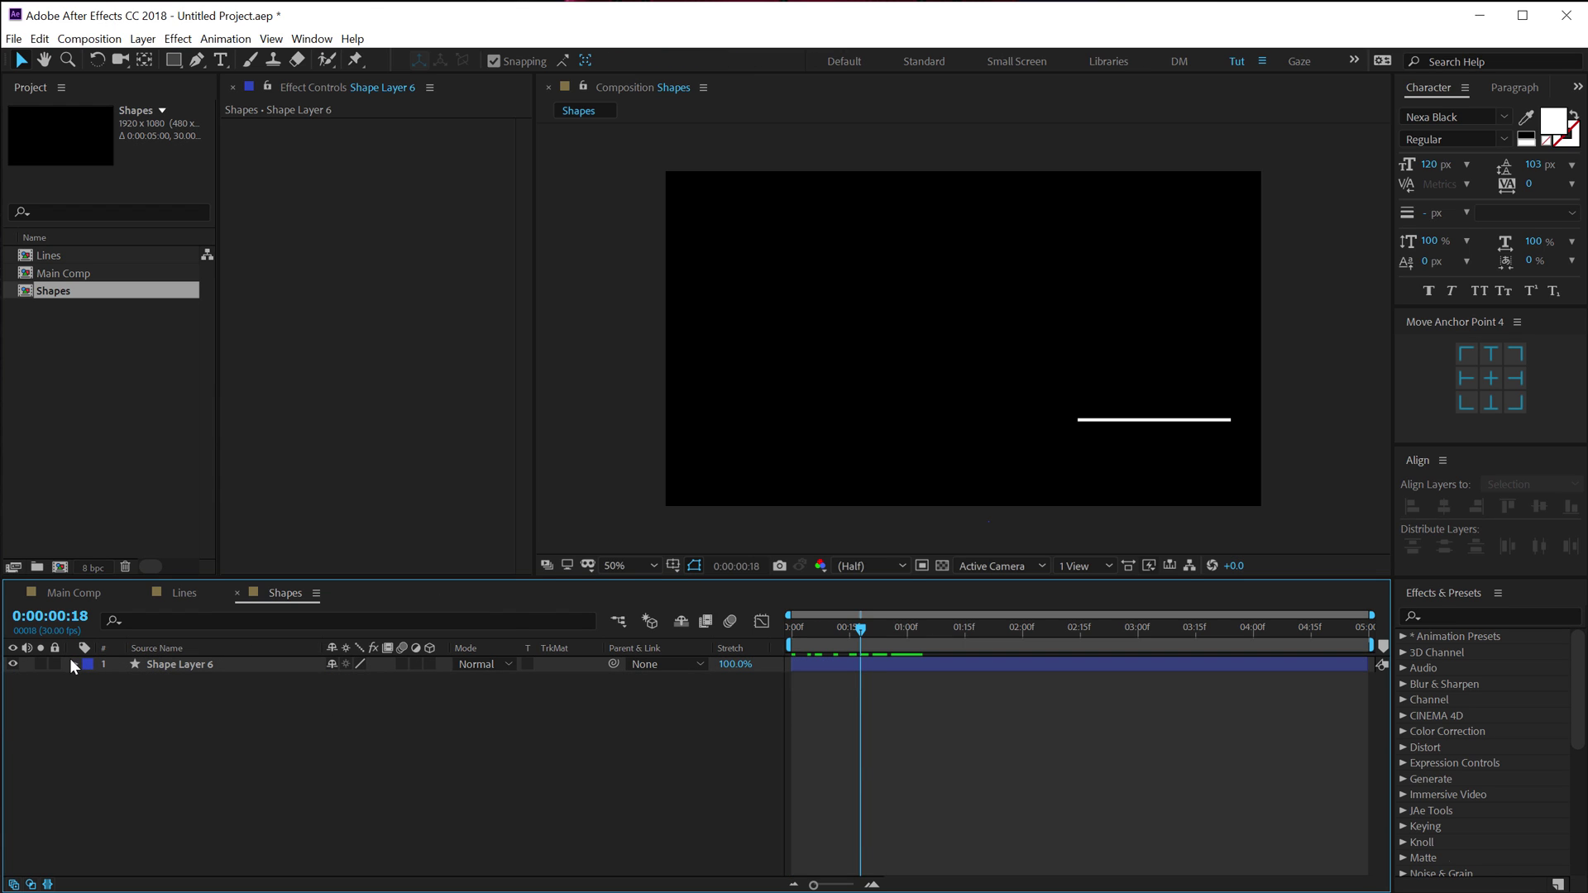
click(74, 665)
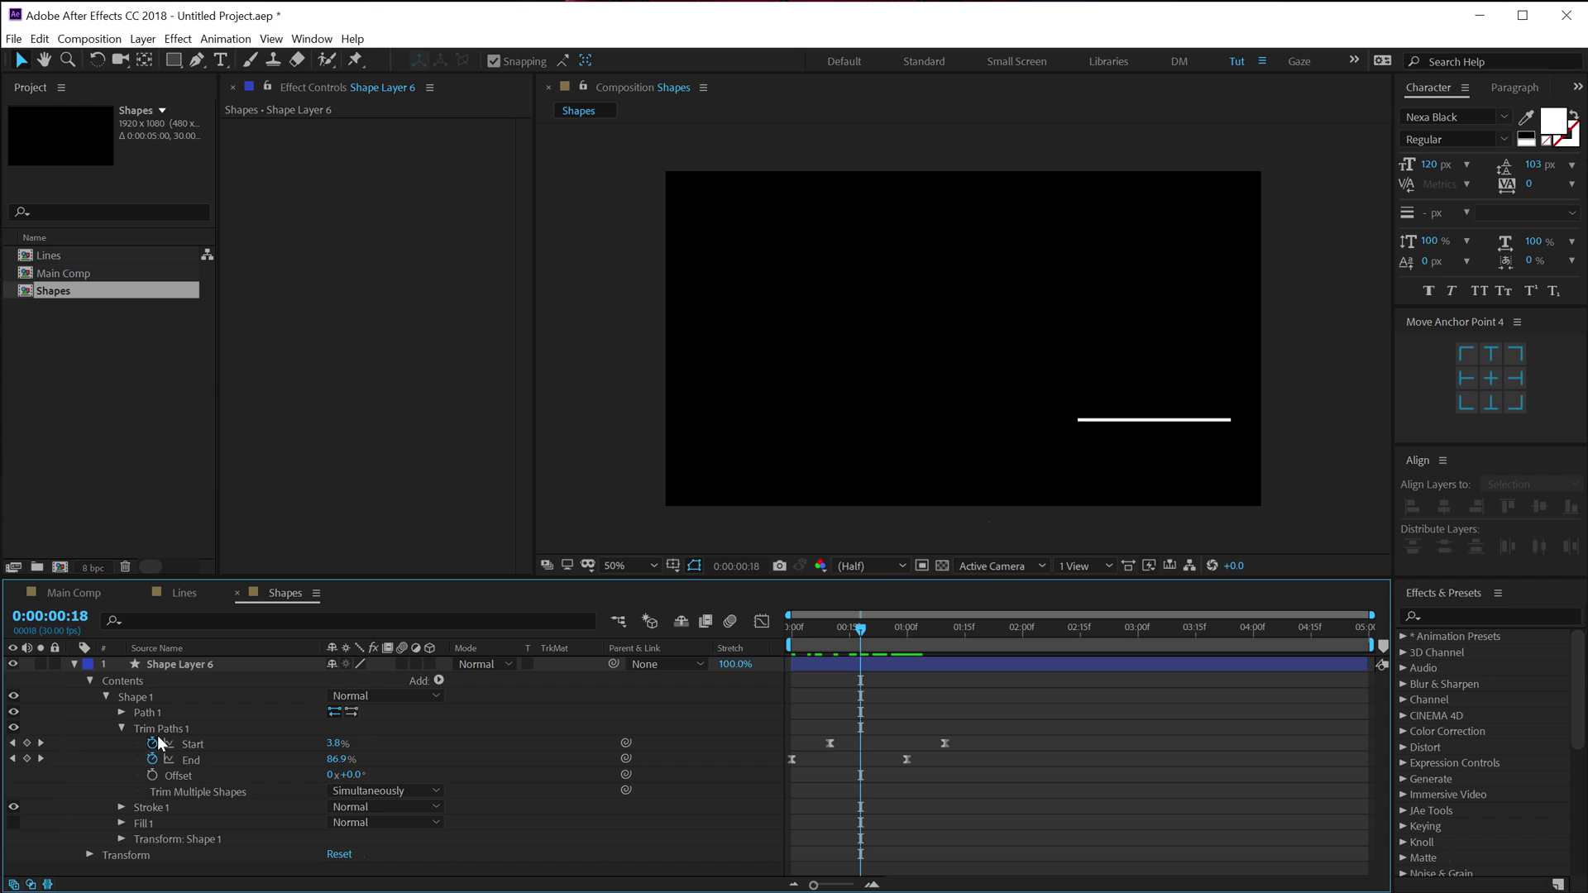
click(152, 759)
click(152, 742)
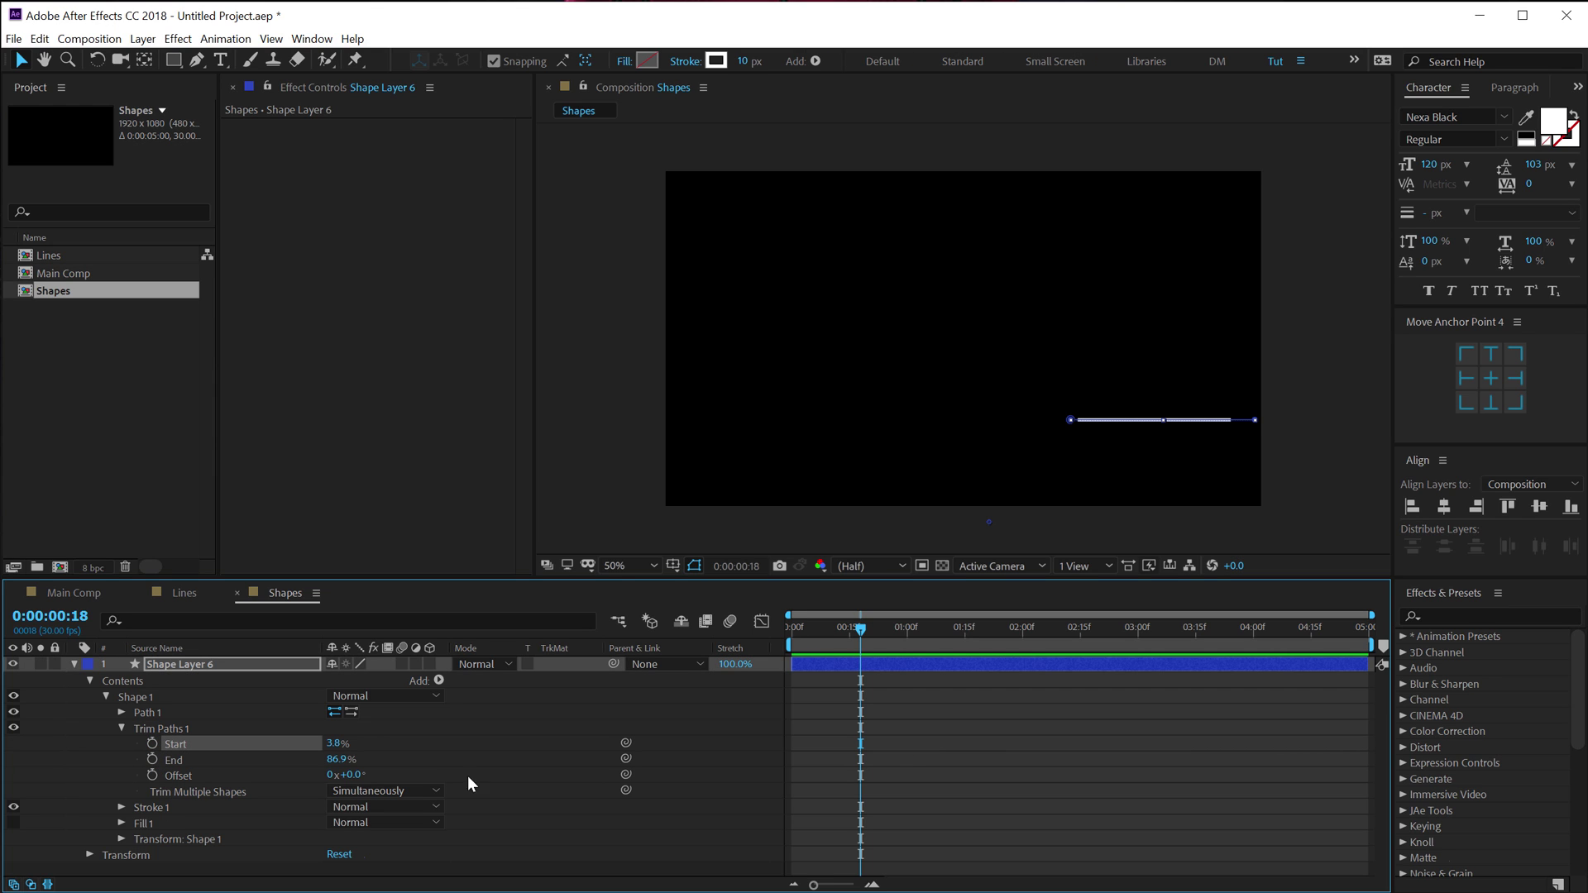
drag(339, 759, 255, 768)
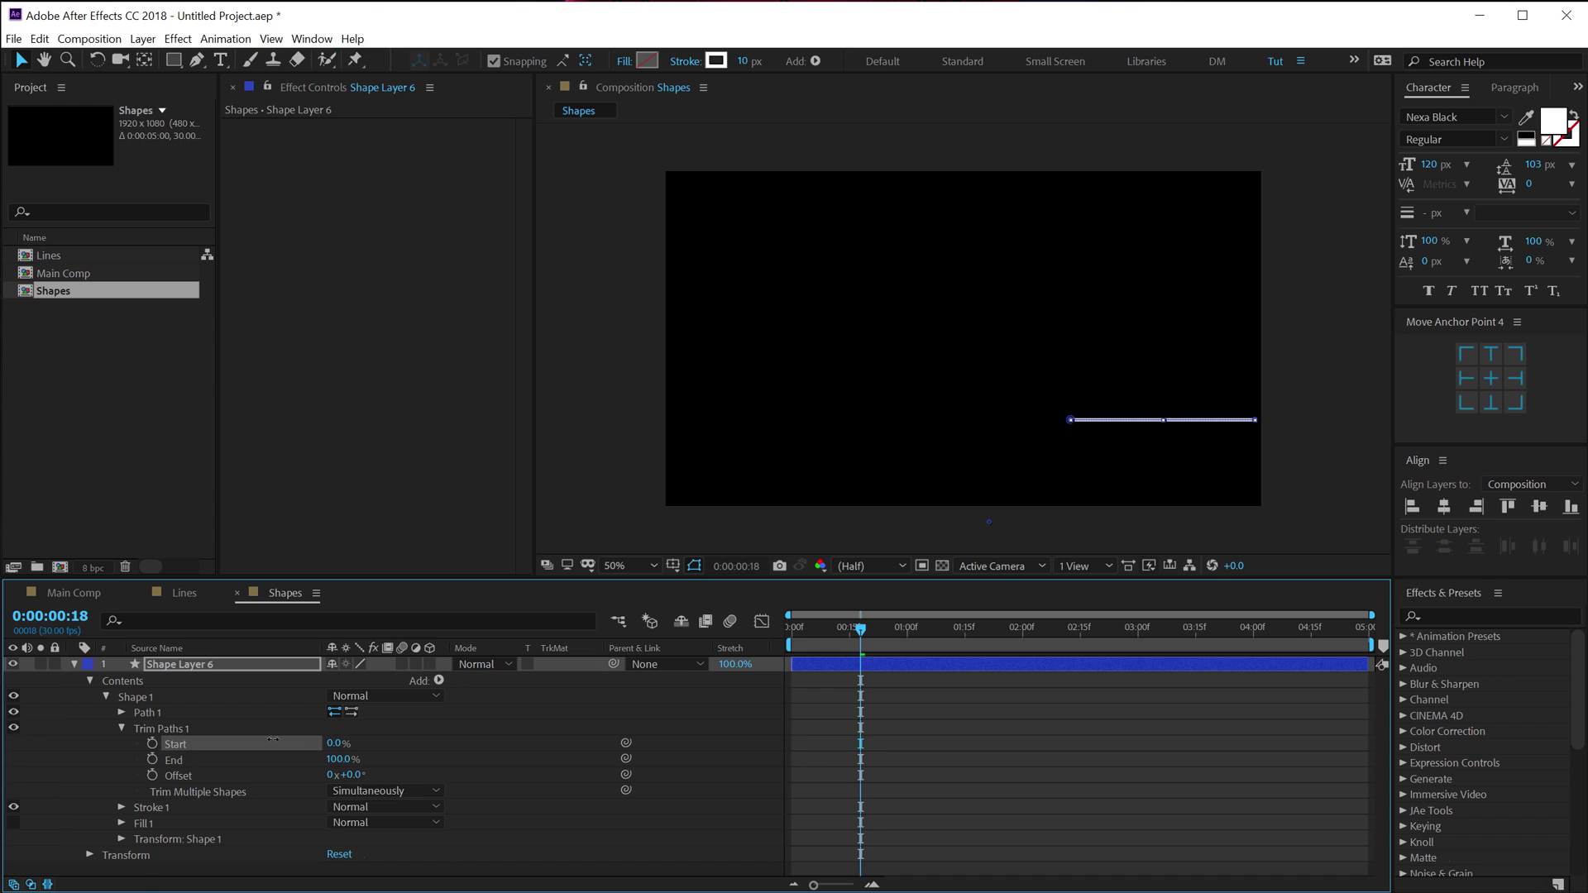
- Keyframe the Trim Paths End on Shape Layer 6 from 0% at 0:00:00:00 to 100% at 0:00:01:00
drag(351, 762, 584, 752)
key(Home)
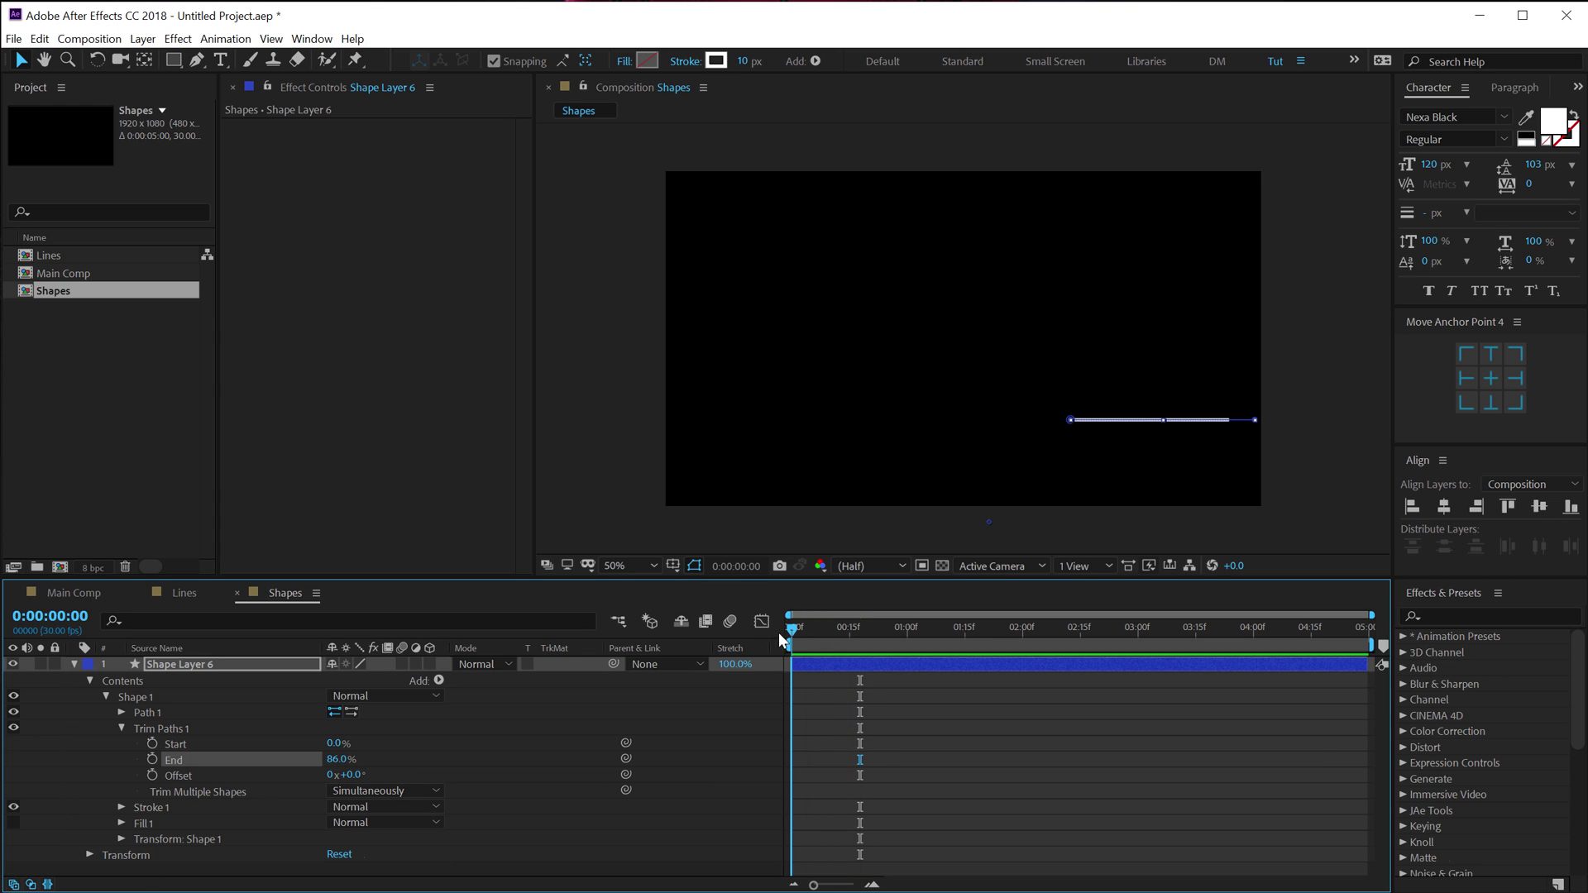
drag(339, 760, 709, 808)
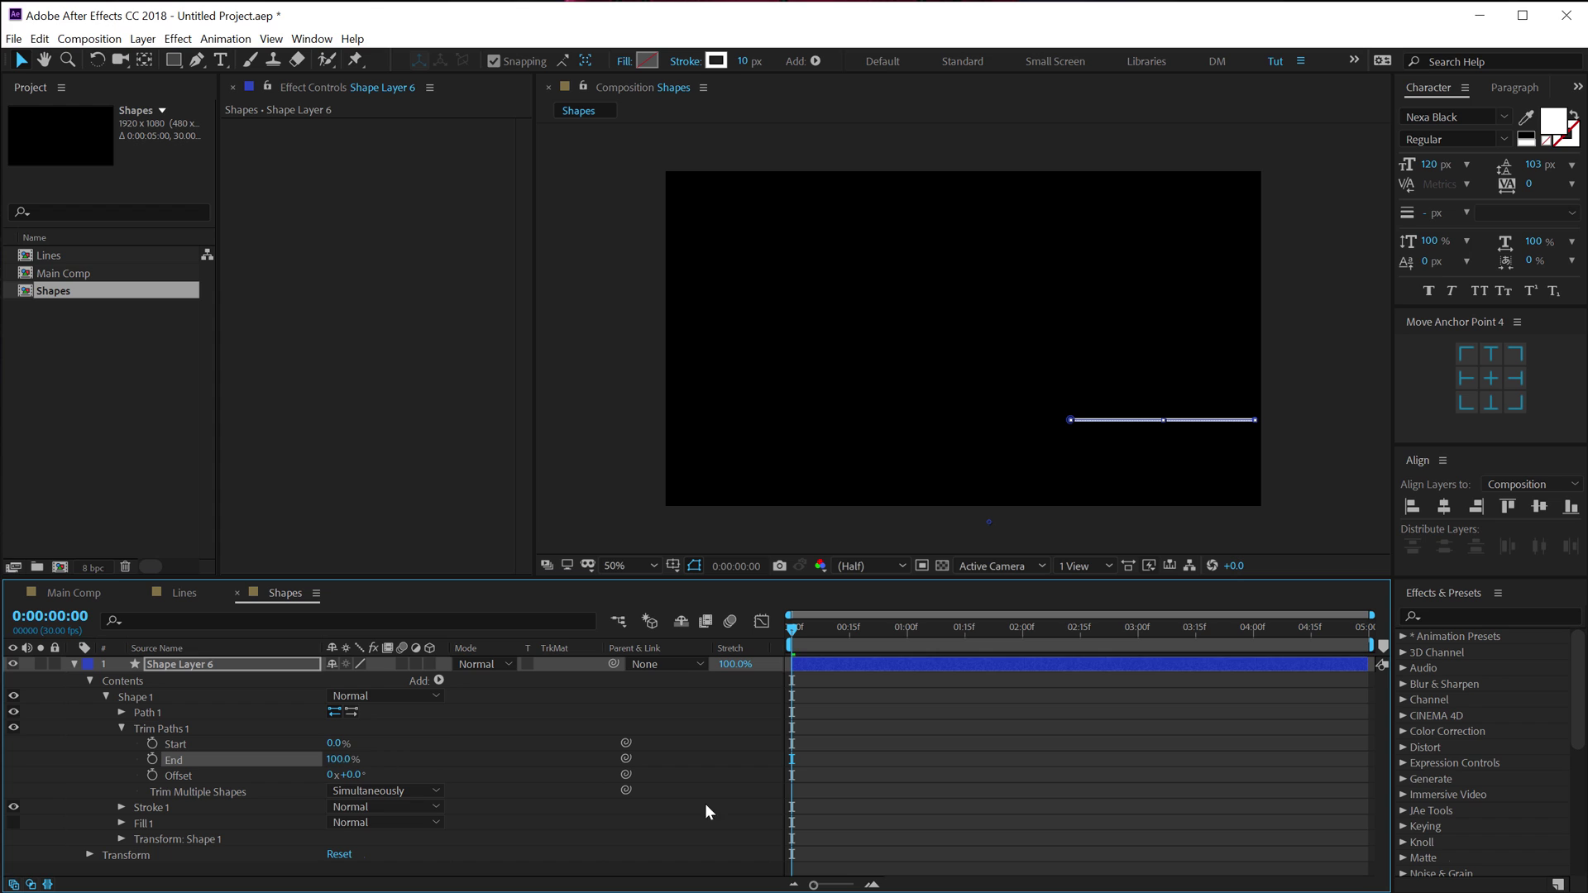
drag(261, 757, 154, 761)
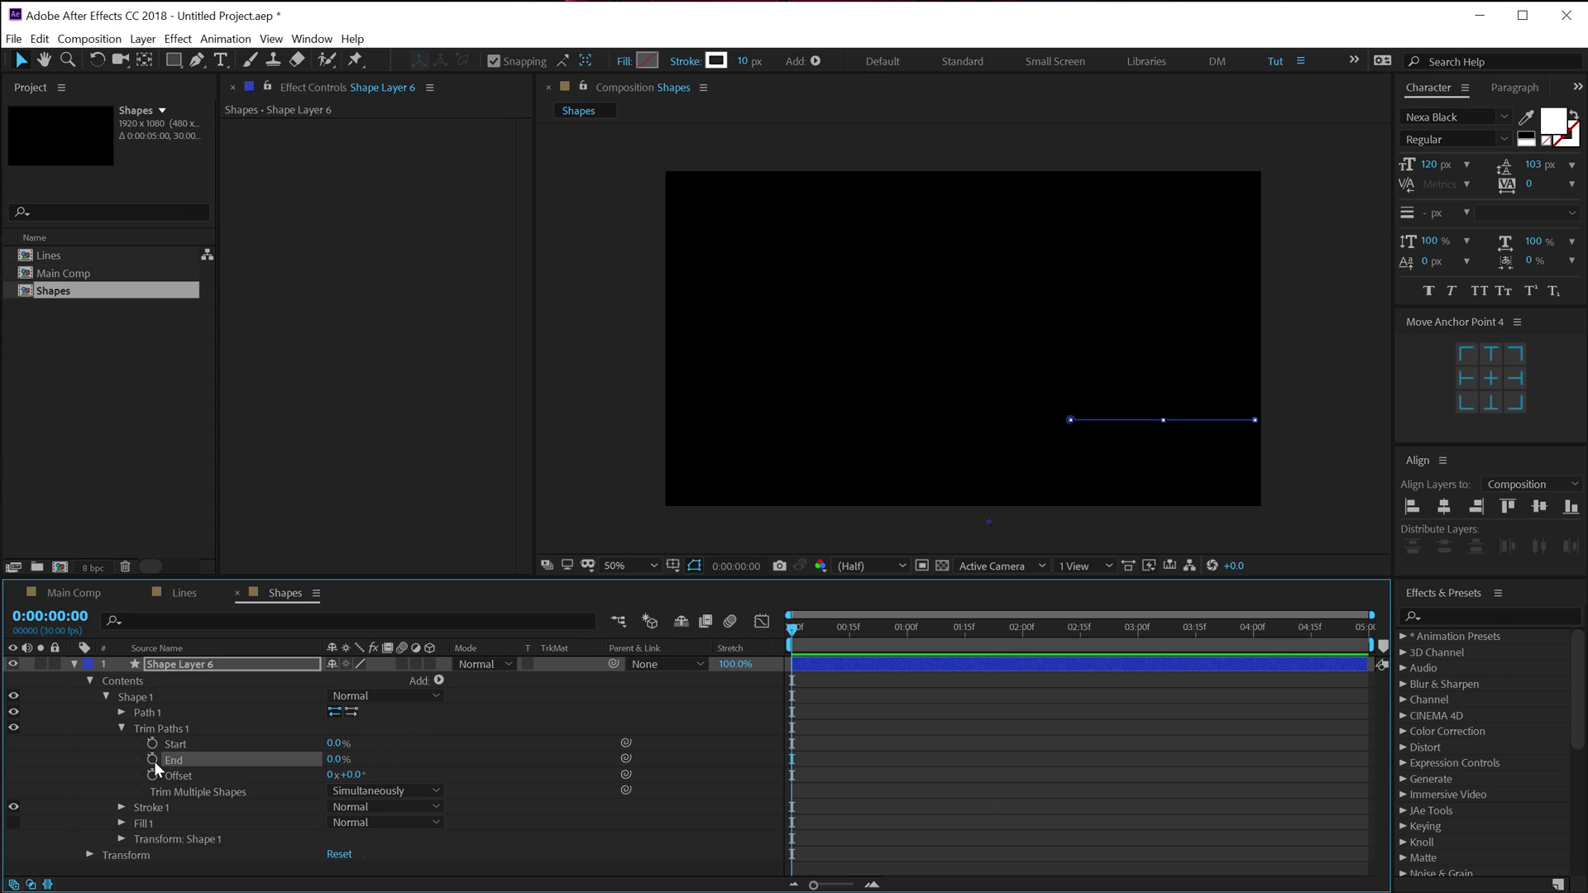
drag(838, 637, 905, 647)
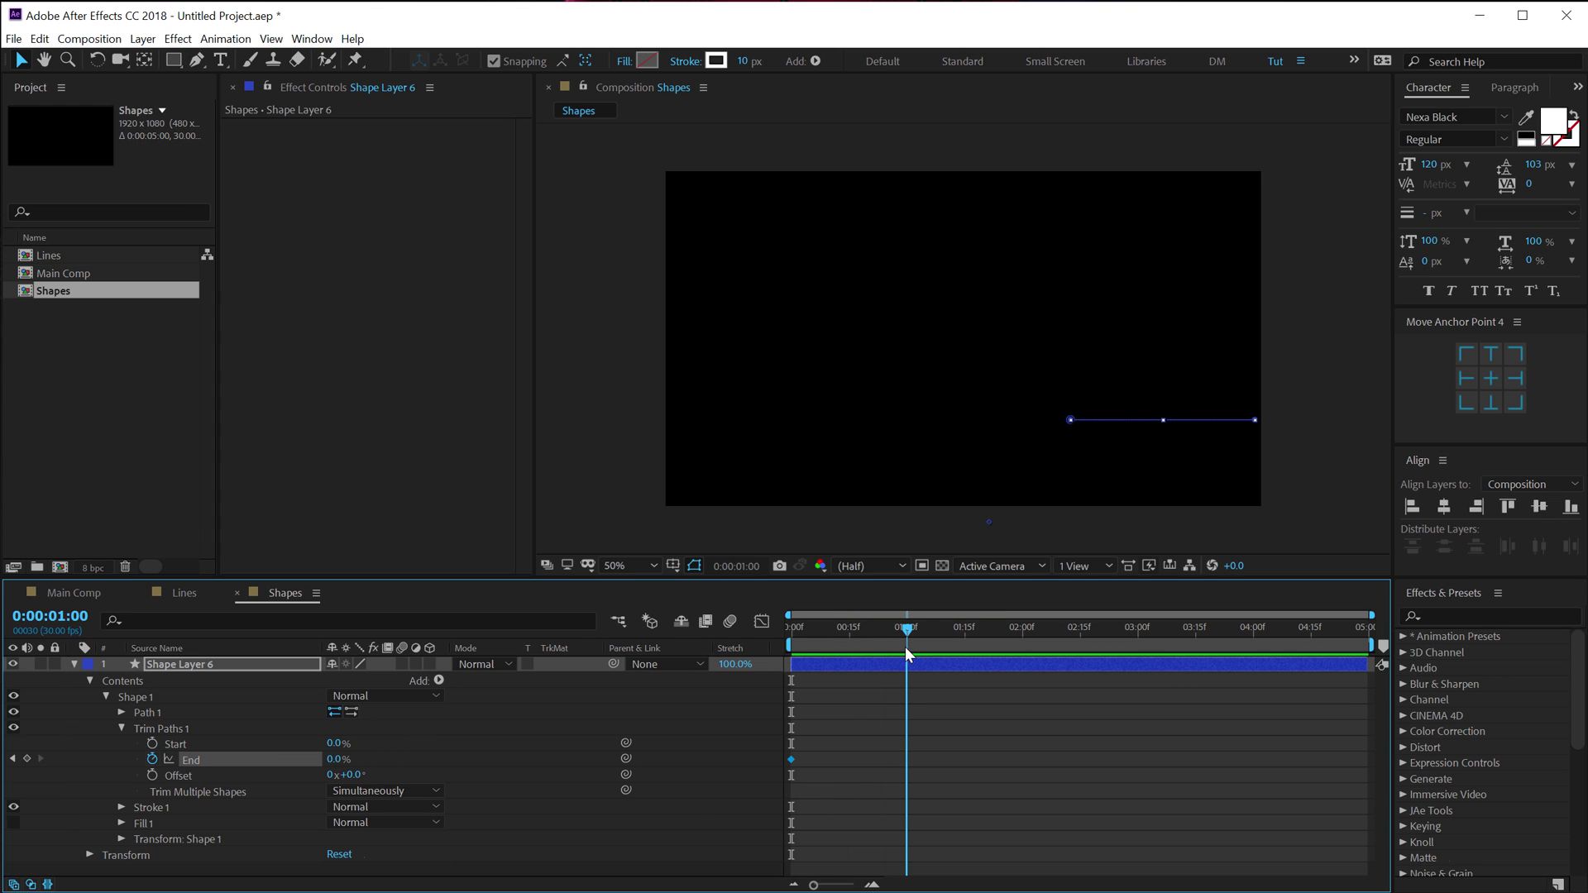
drag(337, 761, 463, 766)
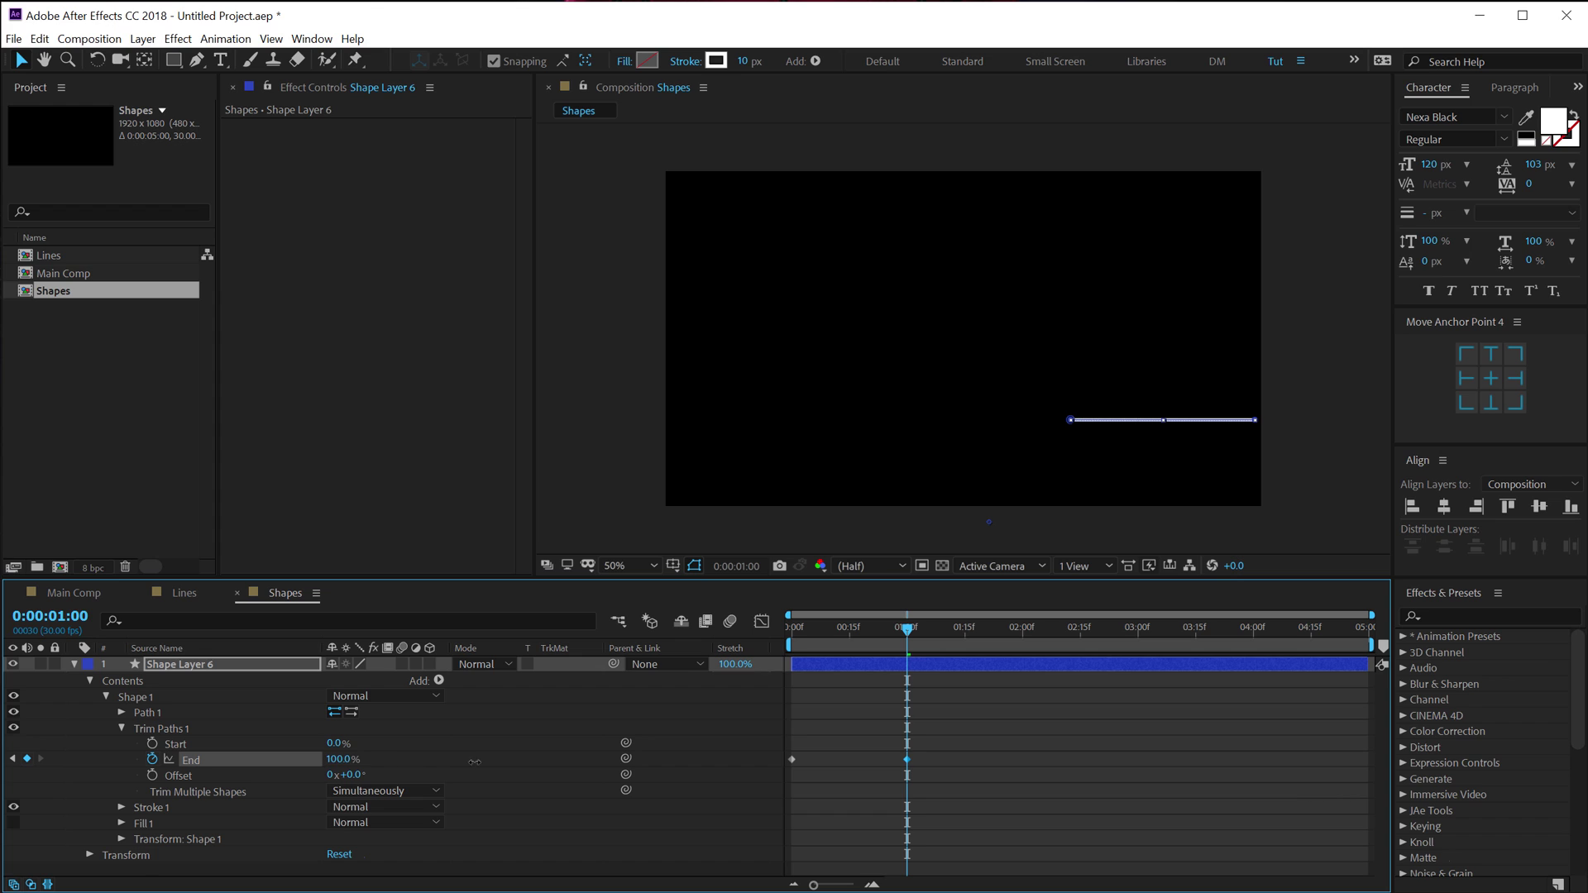
- Apply Easy Ease to both End keyframes, stretch their influence to about 100% for a sharp speed peak at frame 15, and preview
drag(953, 741, 737, 787)
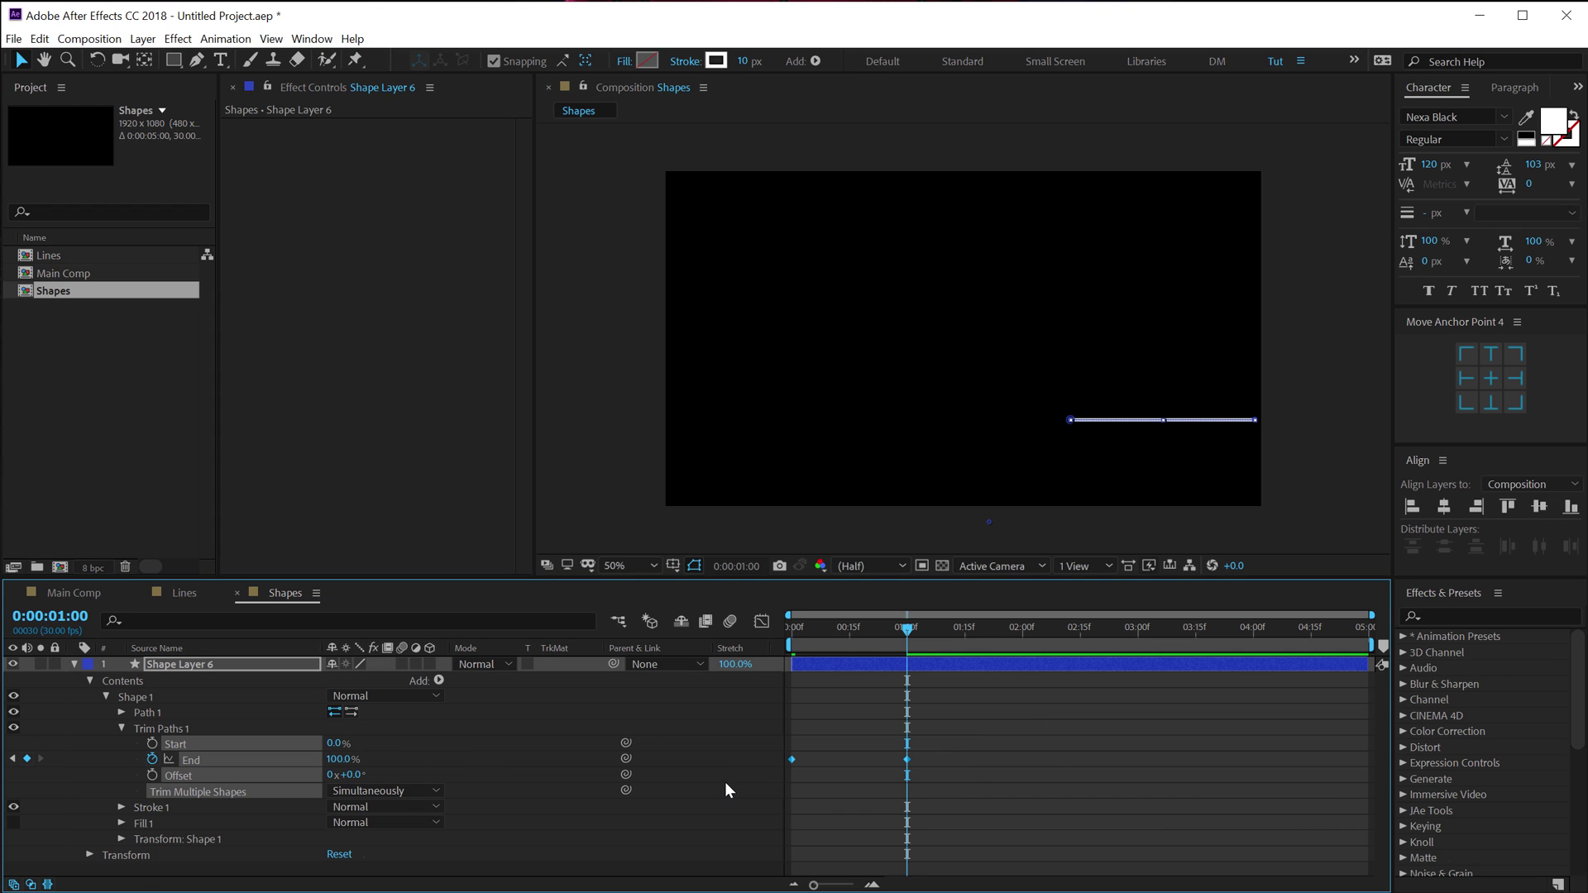
key(F9)
click(762, 621)
click(853, 647)
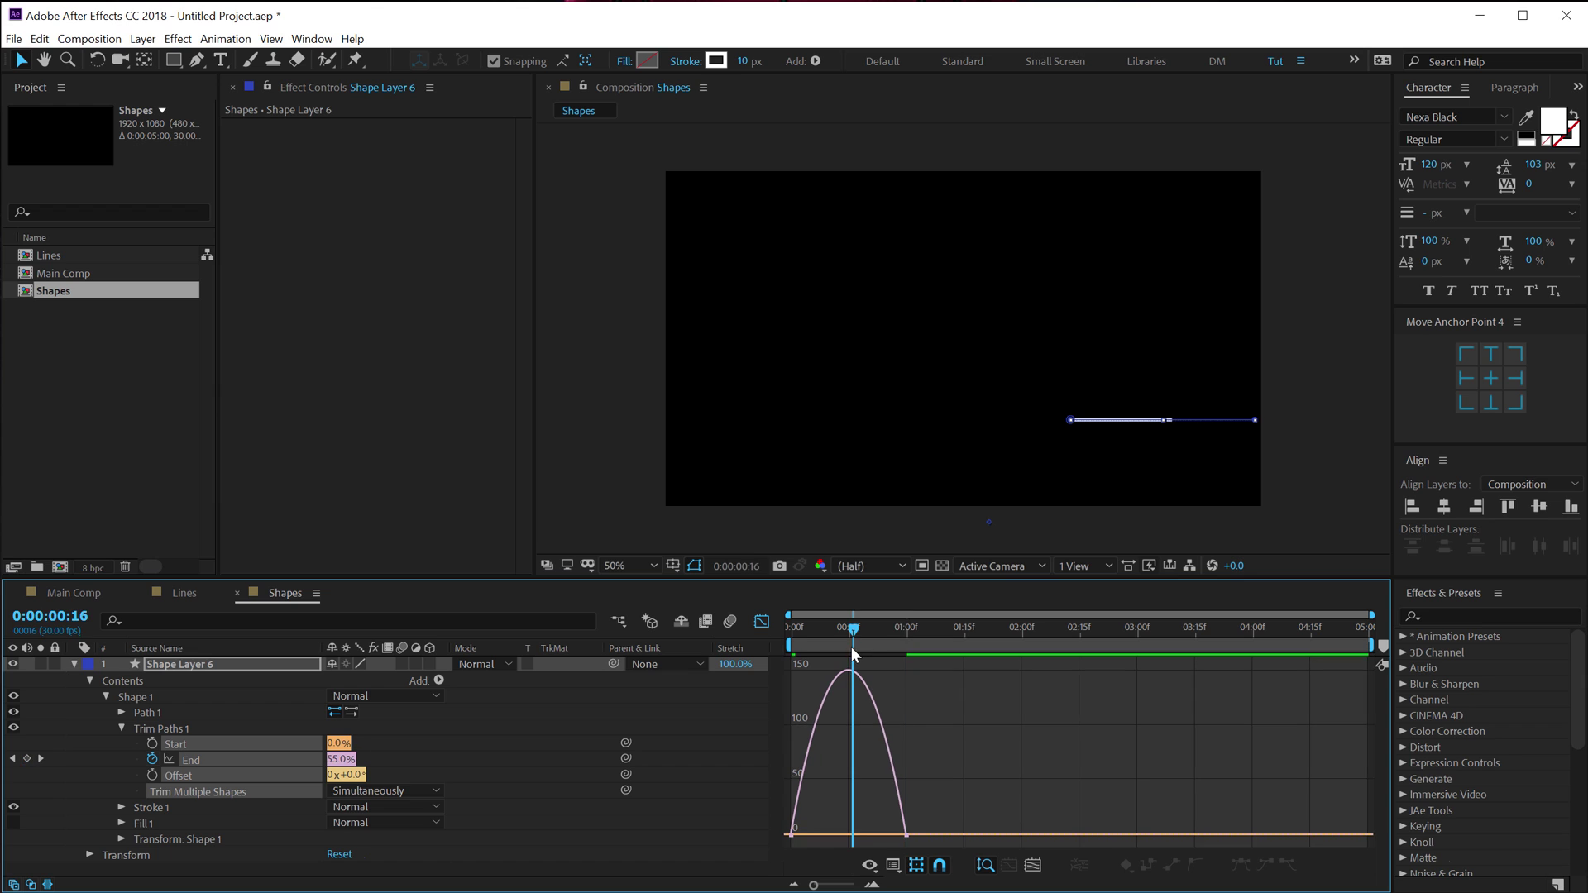
drag(852, 647, 848, 648)
drag(836, 804, 851, 834)
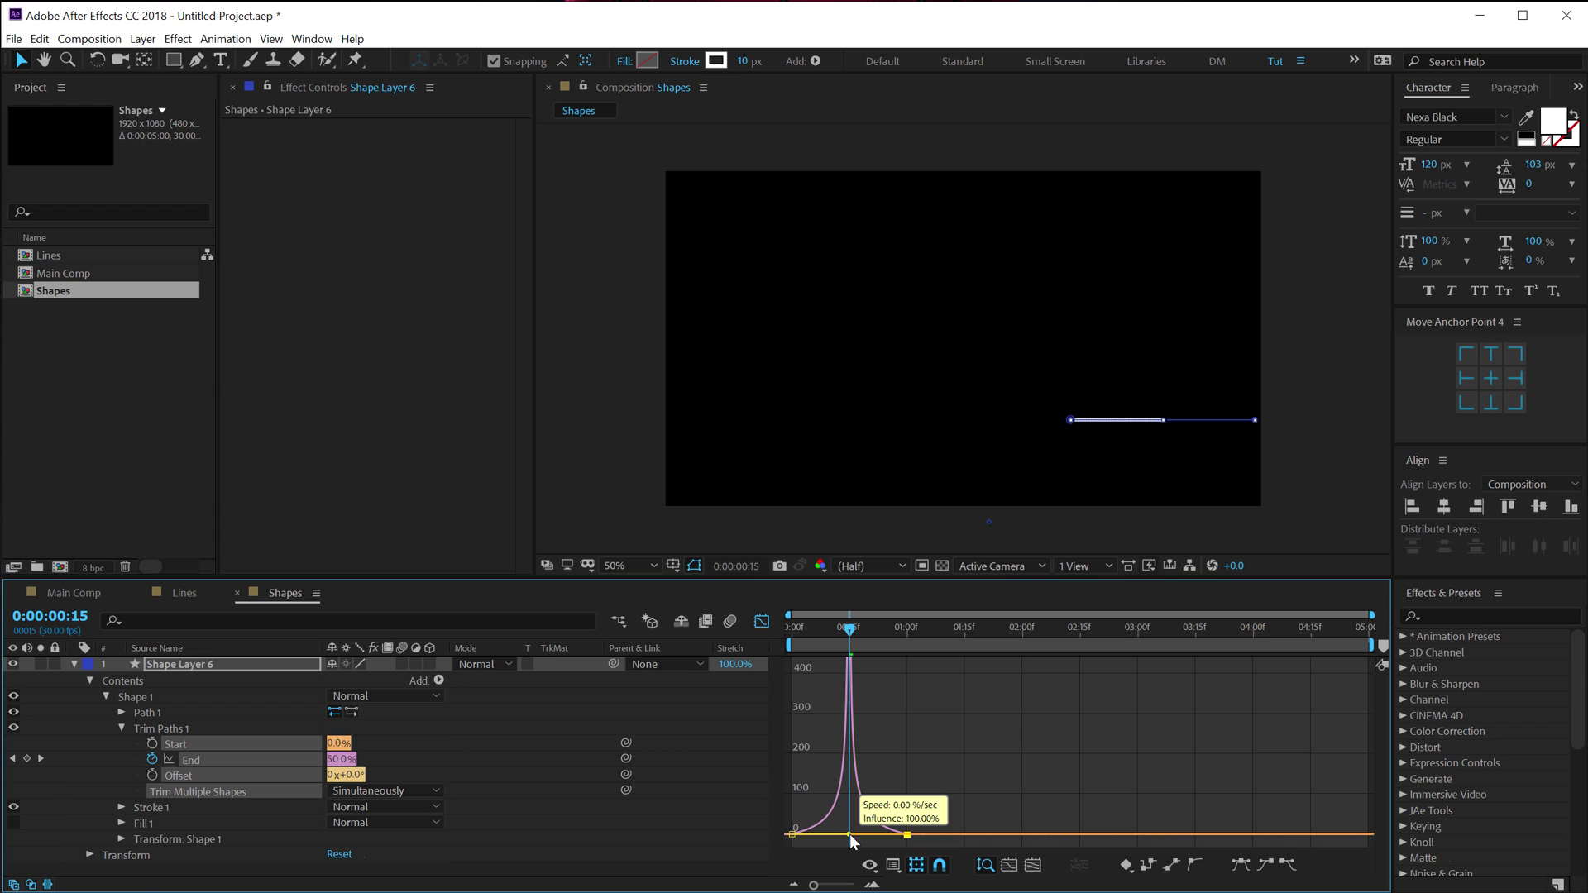
drag(849, 647, 748, 647)
key(space)
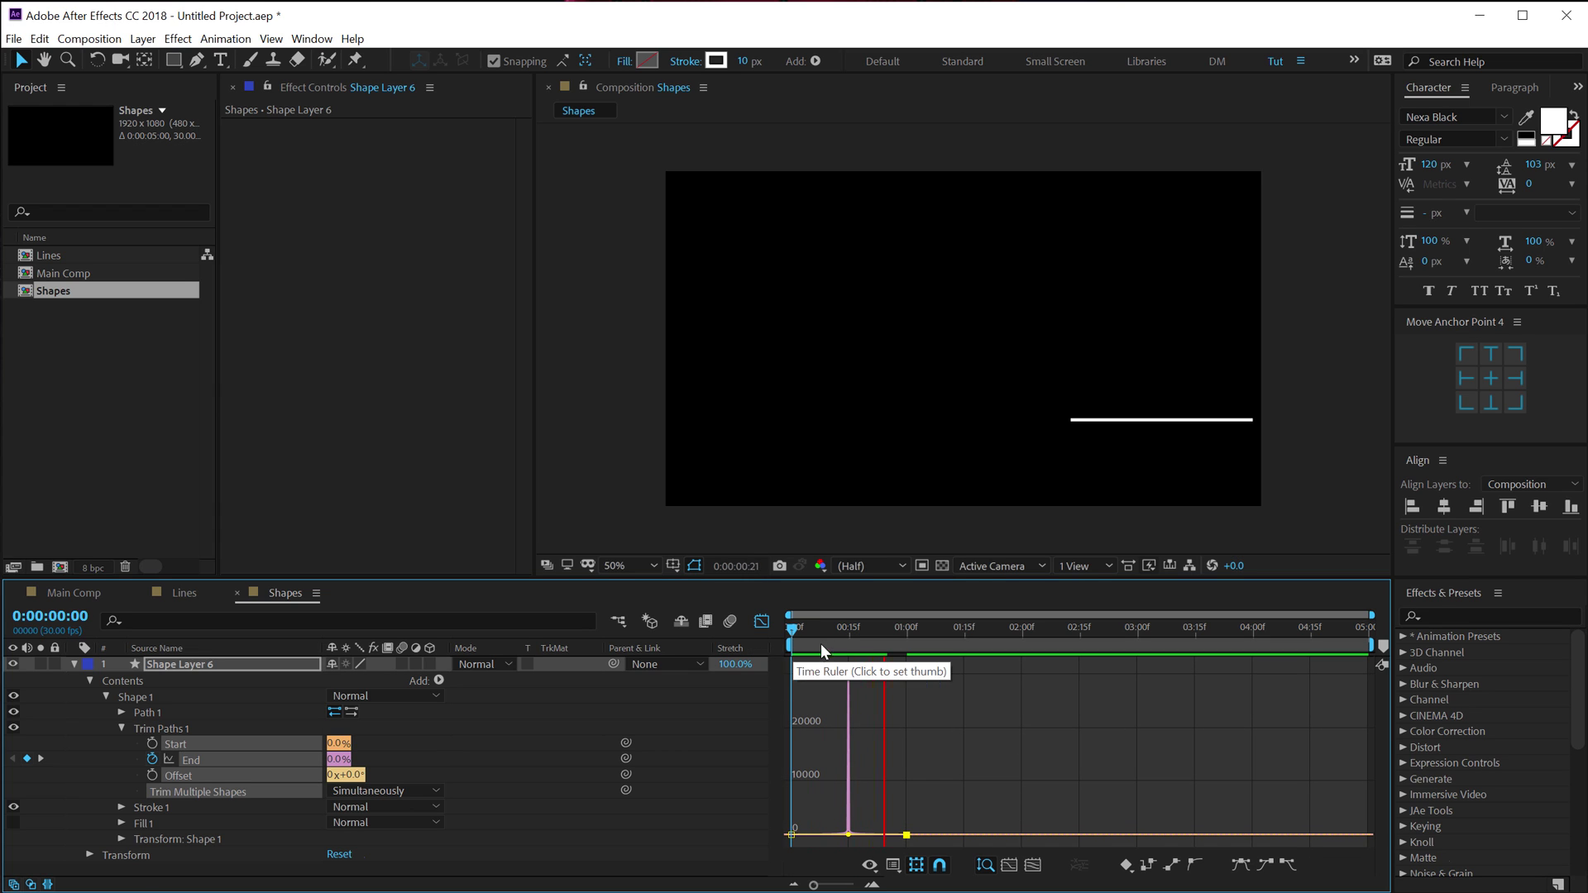
click(762, 621)
click(873, 732)
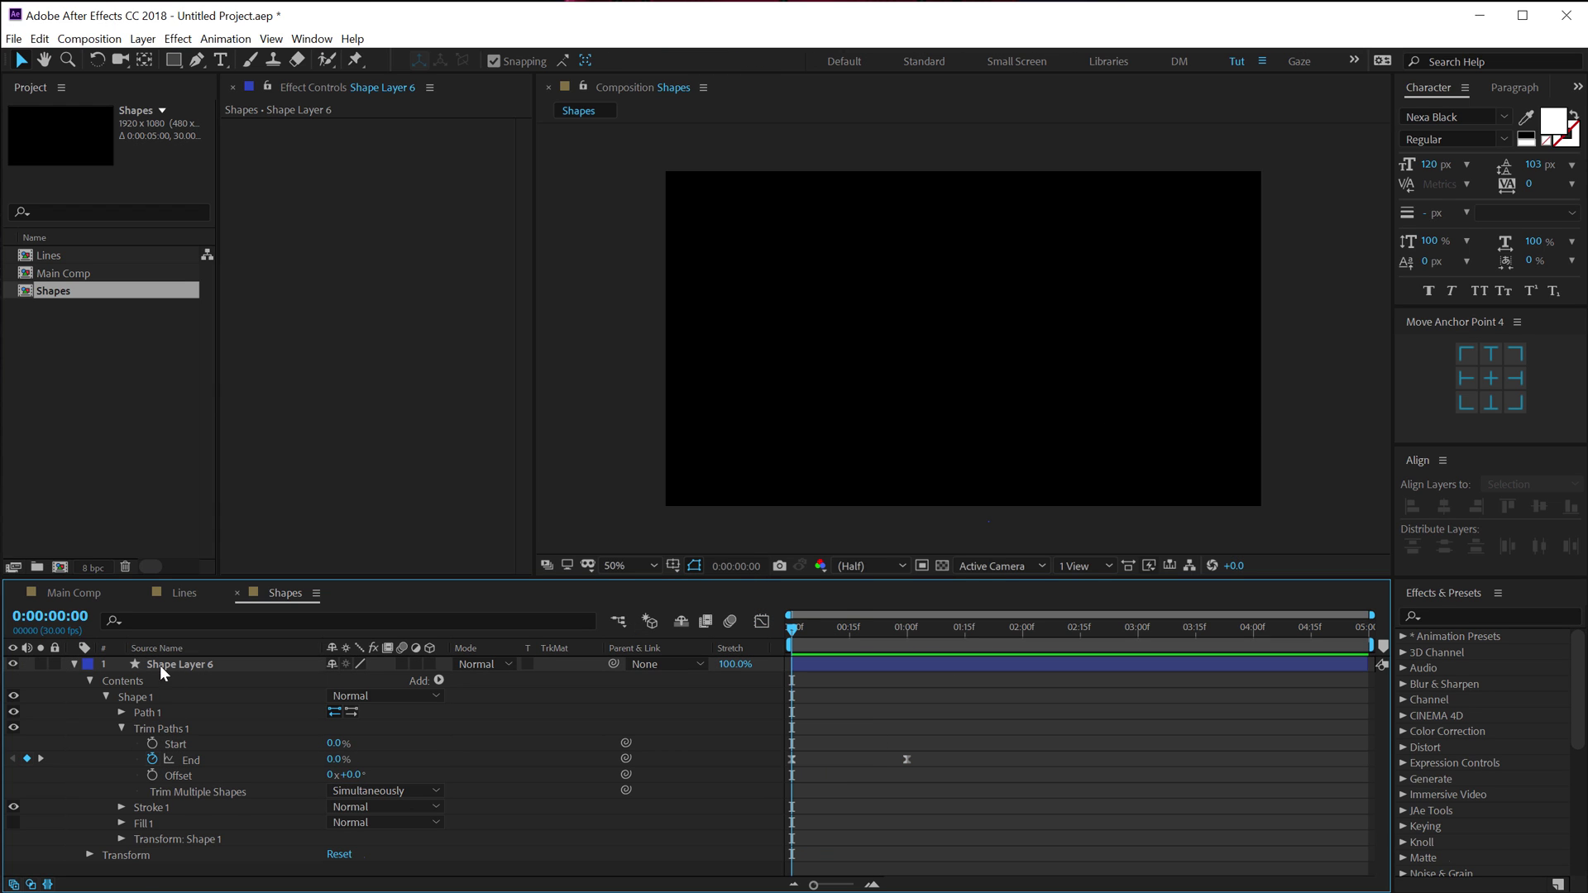
- Move the Shape Layer 6 line to about (814, 718) and set its stroke width to 80 px
click(74, 666)
click(166, 664)
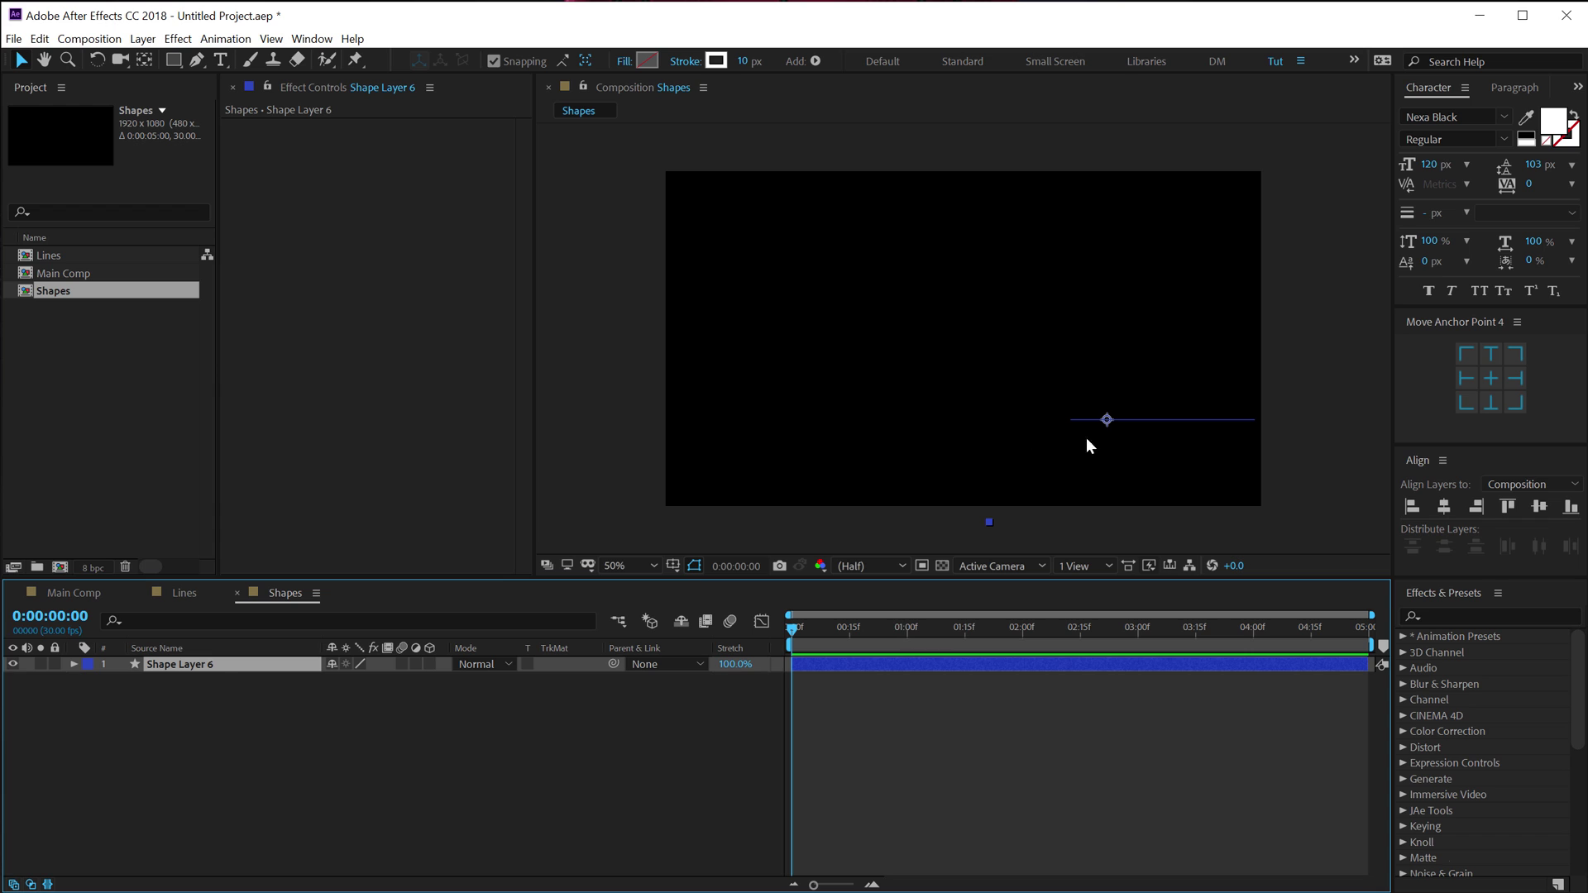
drag(1106, 423, 918, 398)
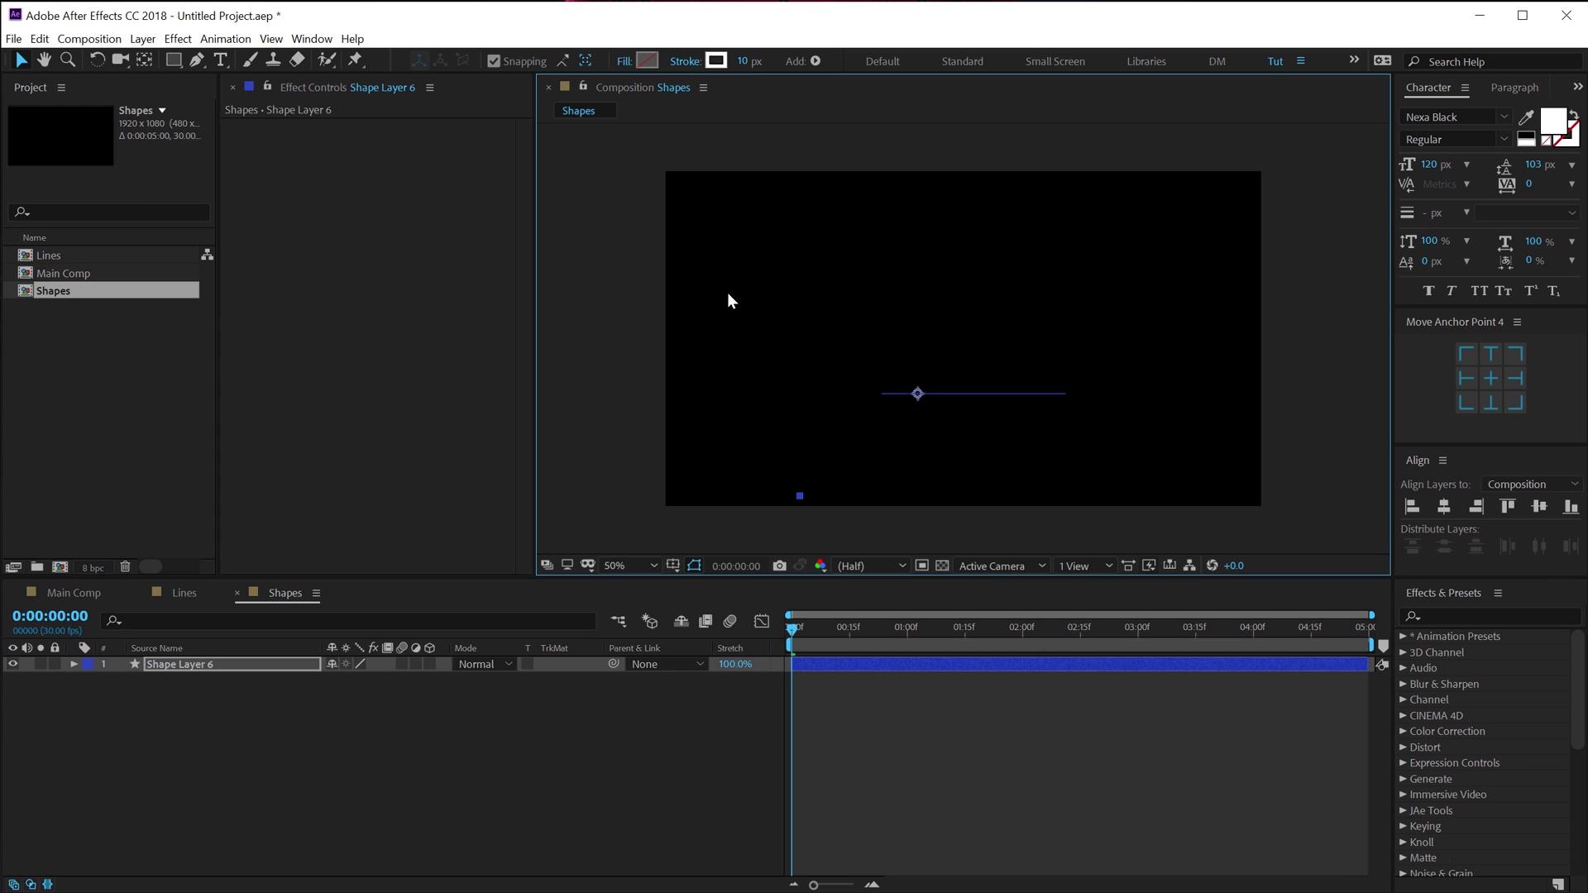
click(747, 62)
text(80)
click(593, 280)
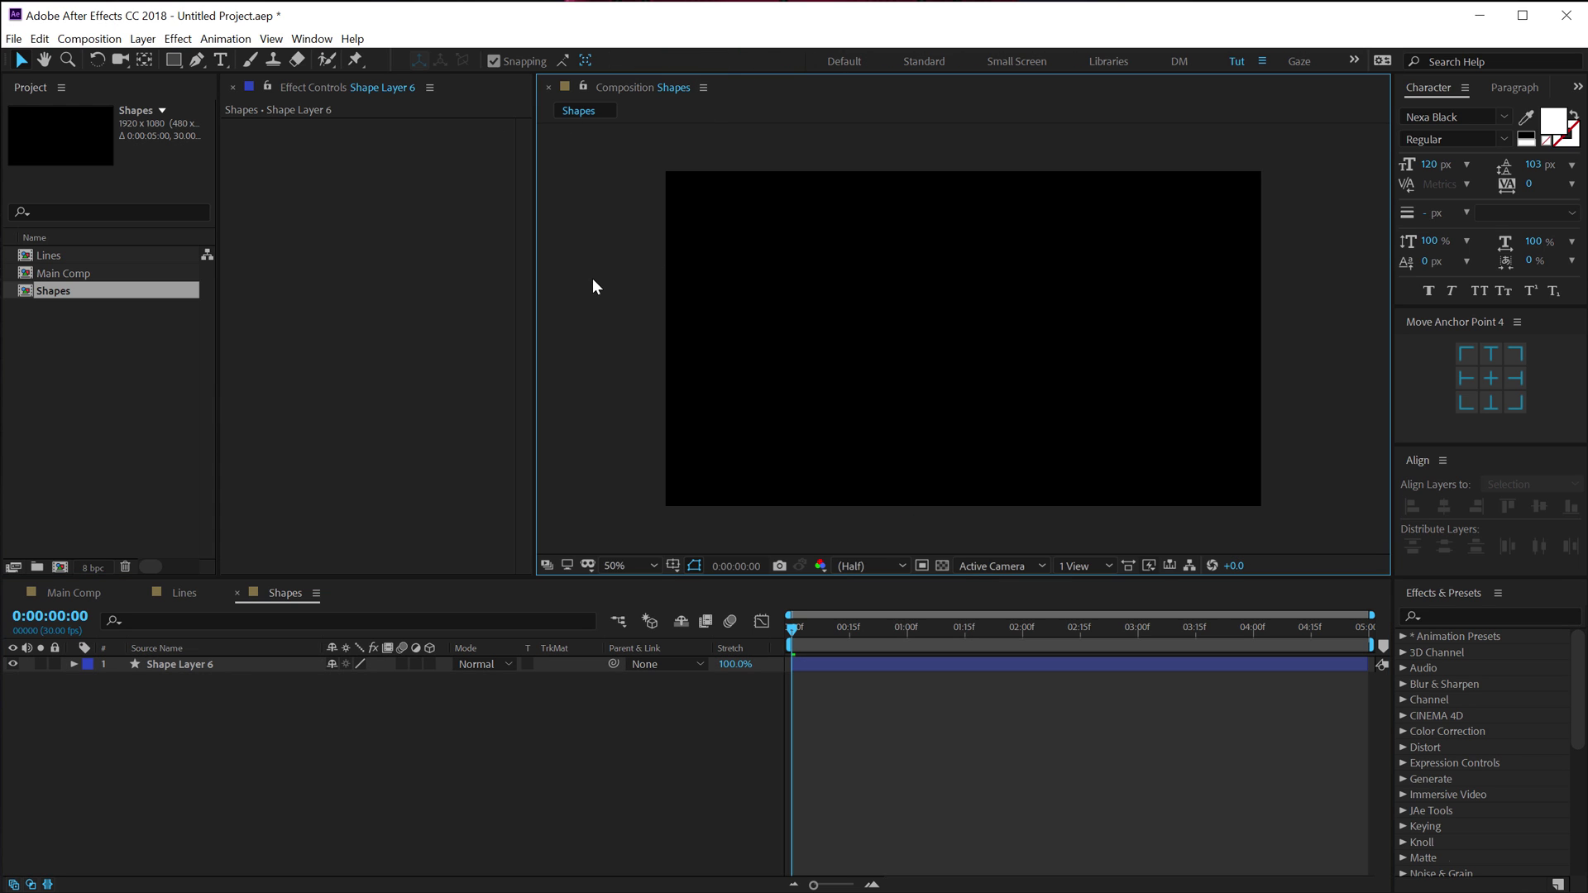
- Reshape the Shape Layer 6 path by moving both end points left, and place the line across the composition's upper left edge at about (790, 114)
click(248, 667)
drag(883, 629, 949, 628)
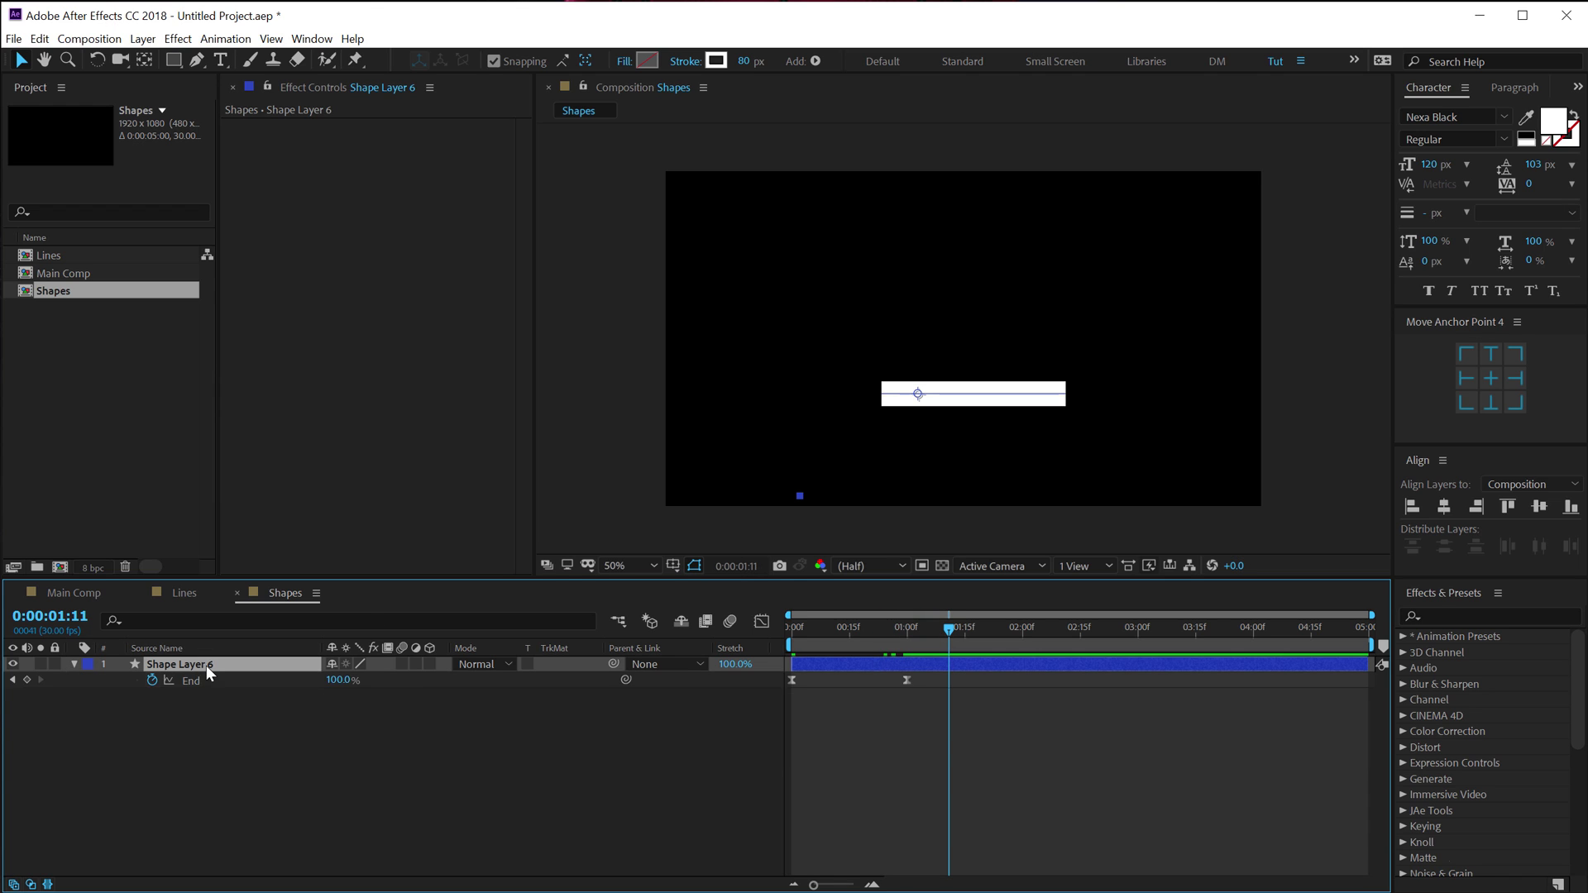
key(u)
key(u)
click(166, 728)
click(881, 394)
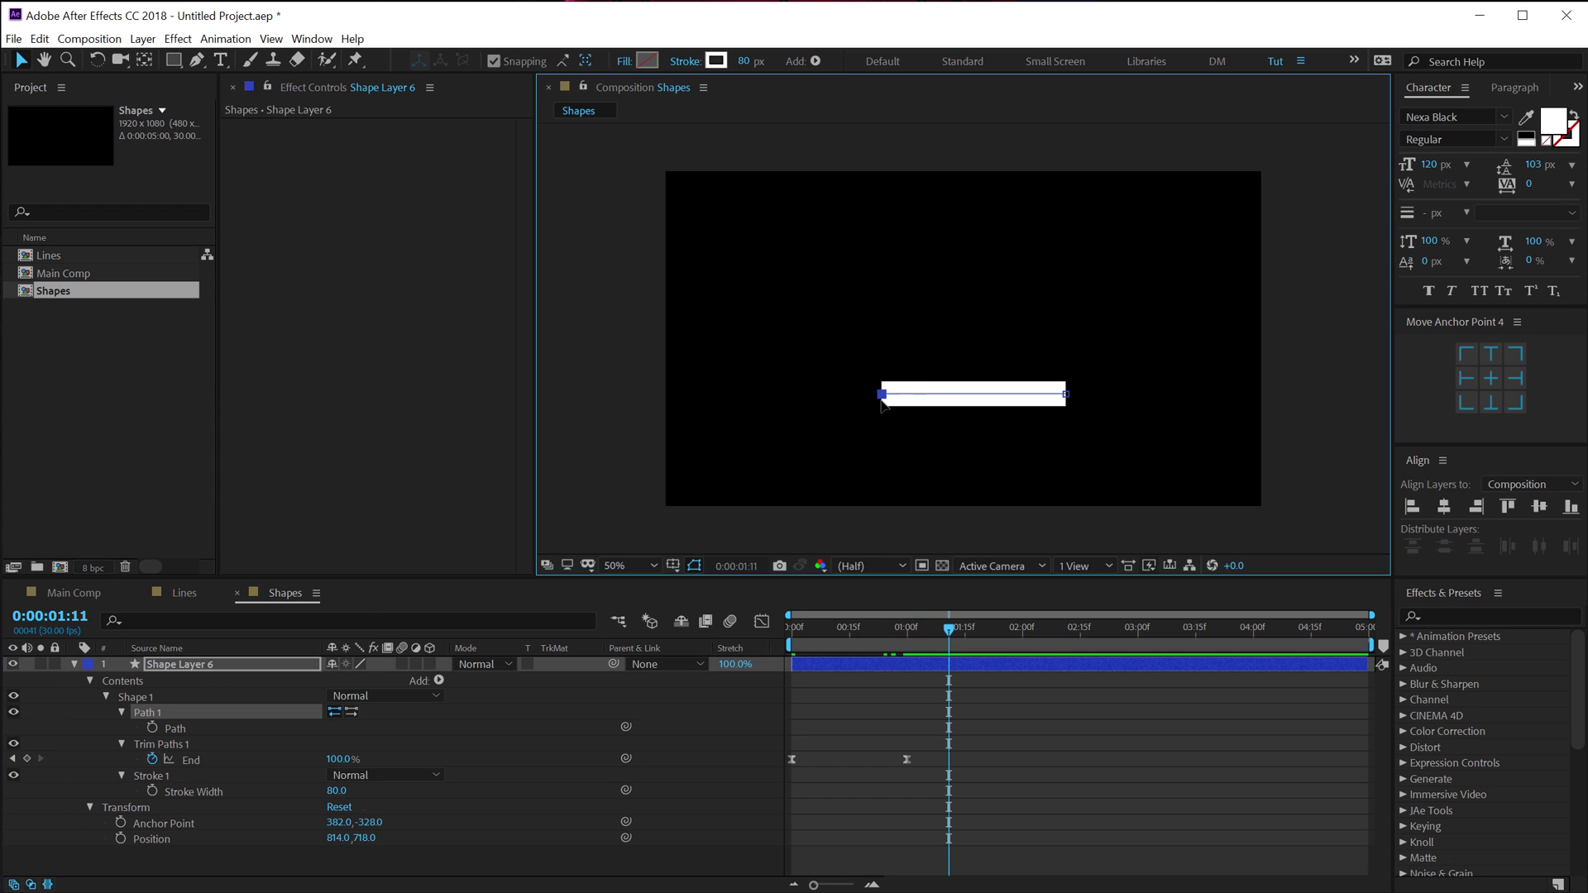
drag(883, 397, 655, 394)
mouse_move(1065, 395)
mouse_down()
mouse_move(856, 395)
mouse_move(915, 397)
mouse_move(910, 206)
mouse_up()
click(218, 667)
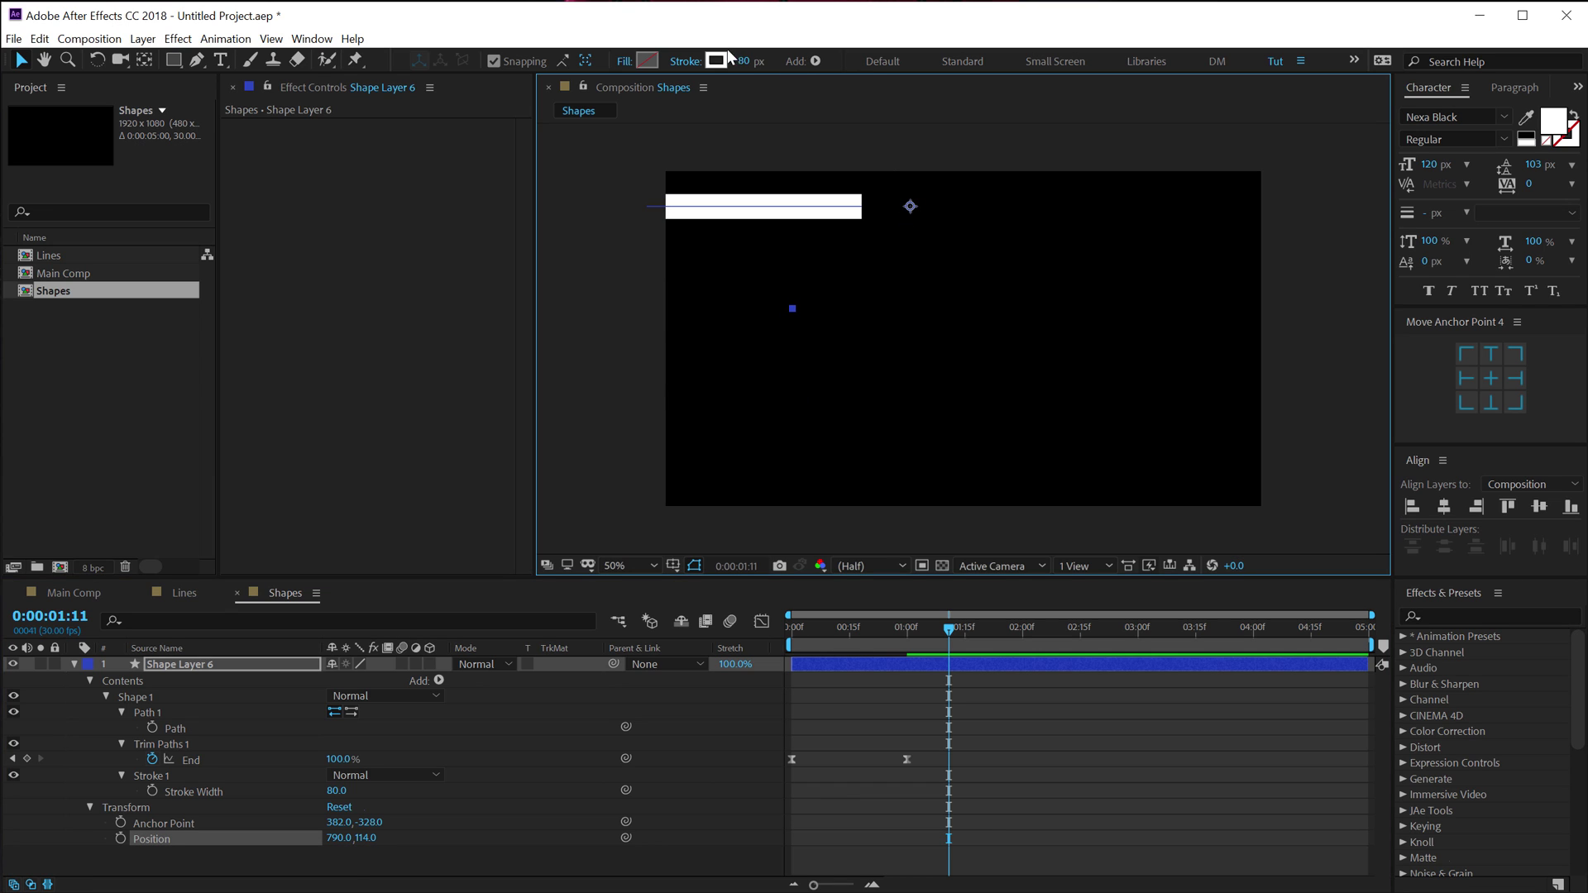
- Set the stroke width of the Shape Layer 6 line to 19 px and collapse the layer's properties
drag(744, 60, 687, 61)
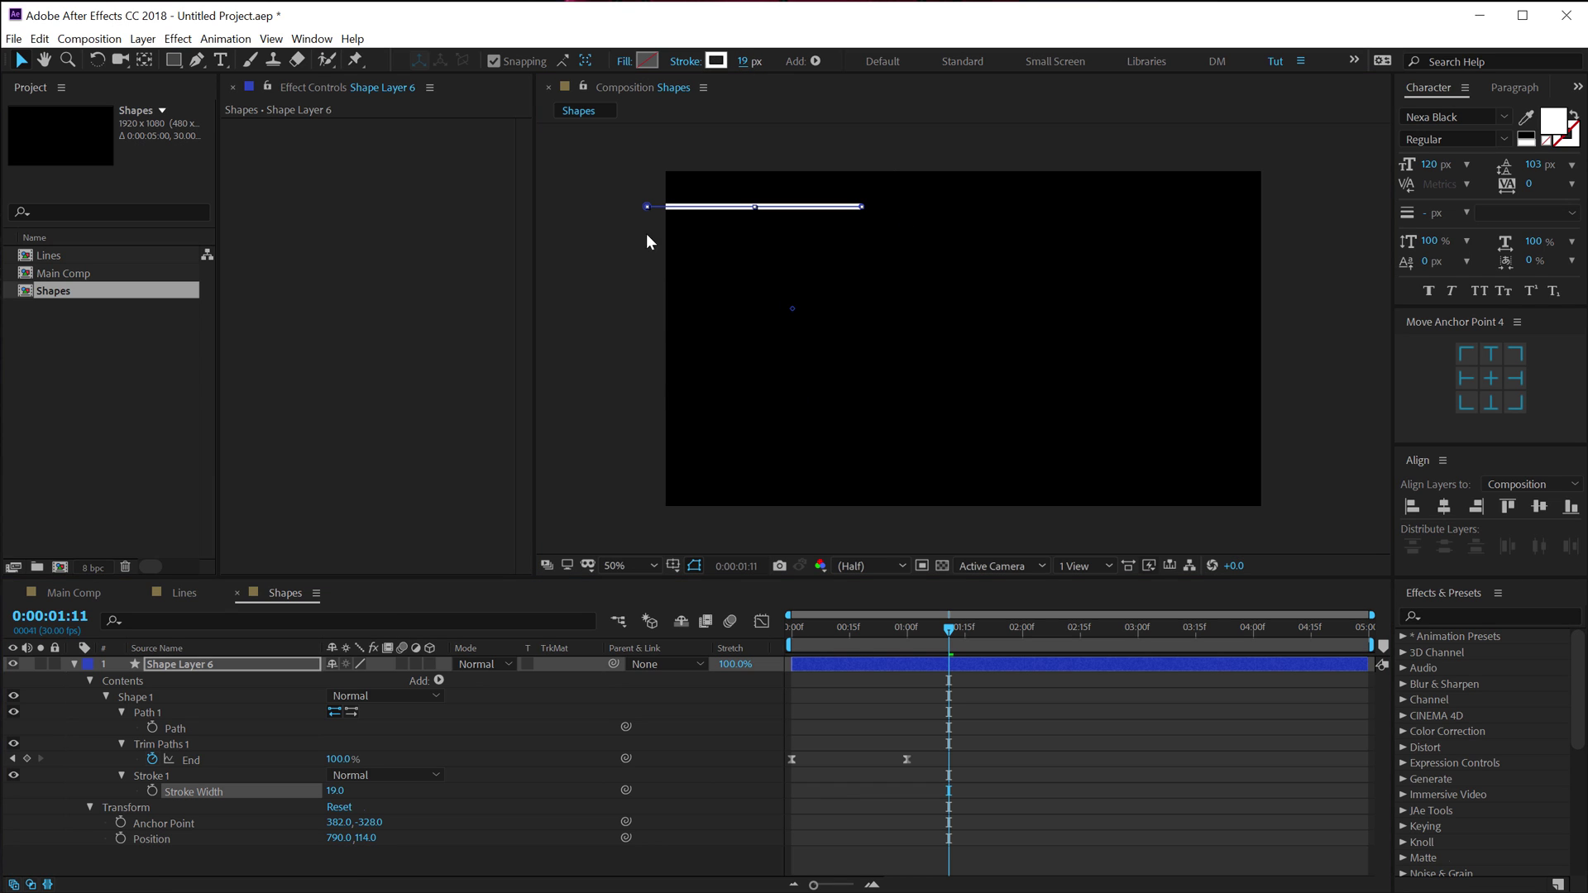
click(72, 665)
click(165, 666)
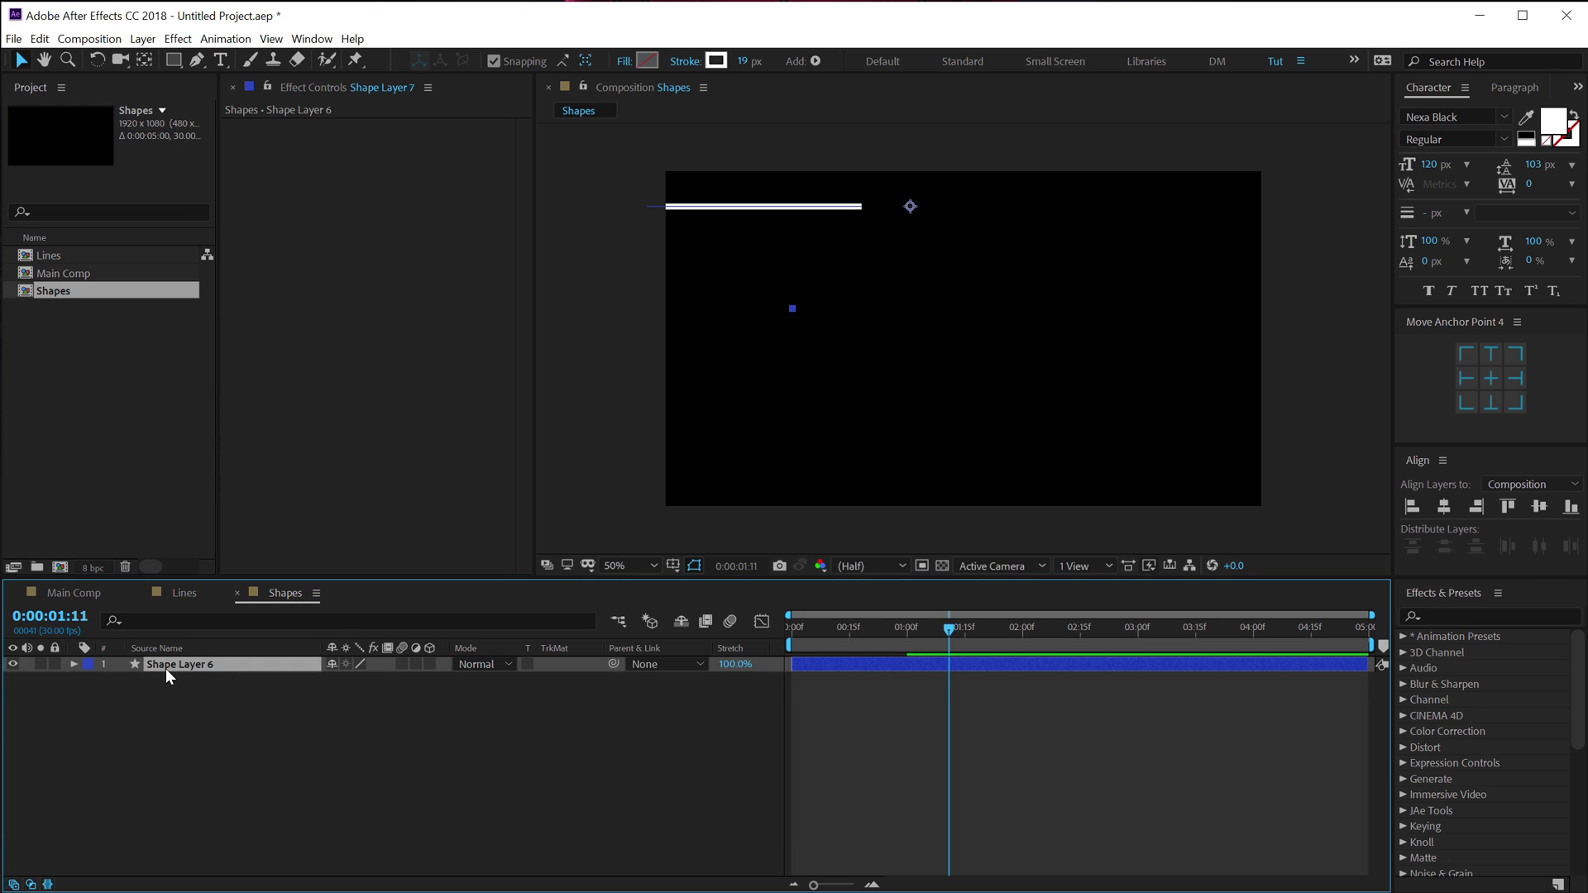
- Duplicate Shape Layer 6, place the copy at (790, 228), and lengthen its path by moving the end point inside the frame to the right
key(ctrl+d)
drag(916, 207, 910, 242)
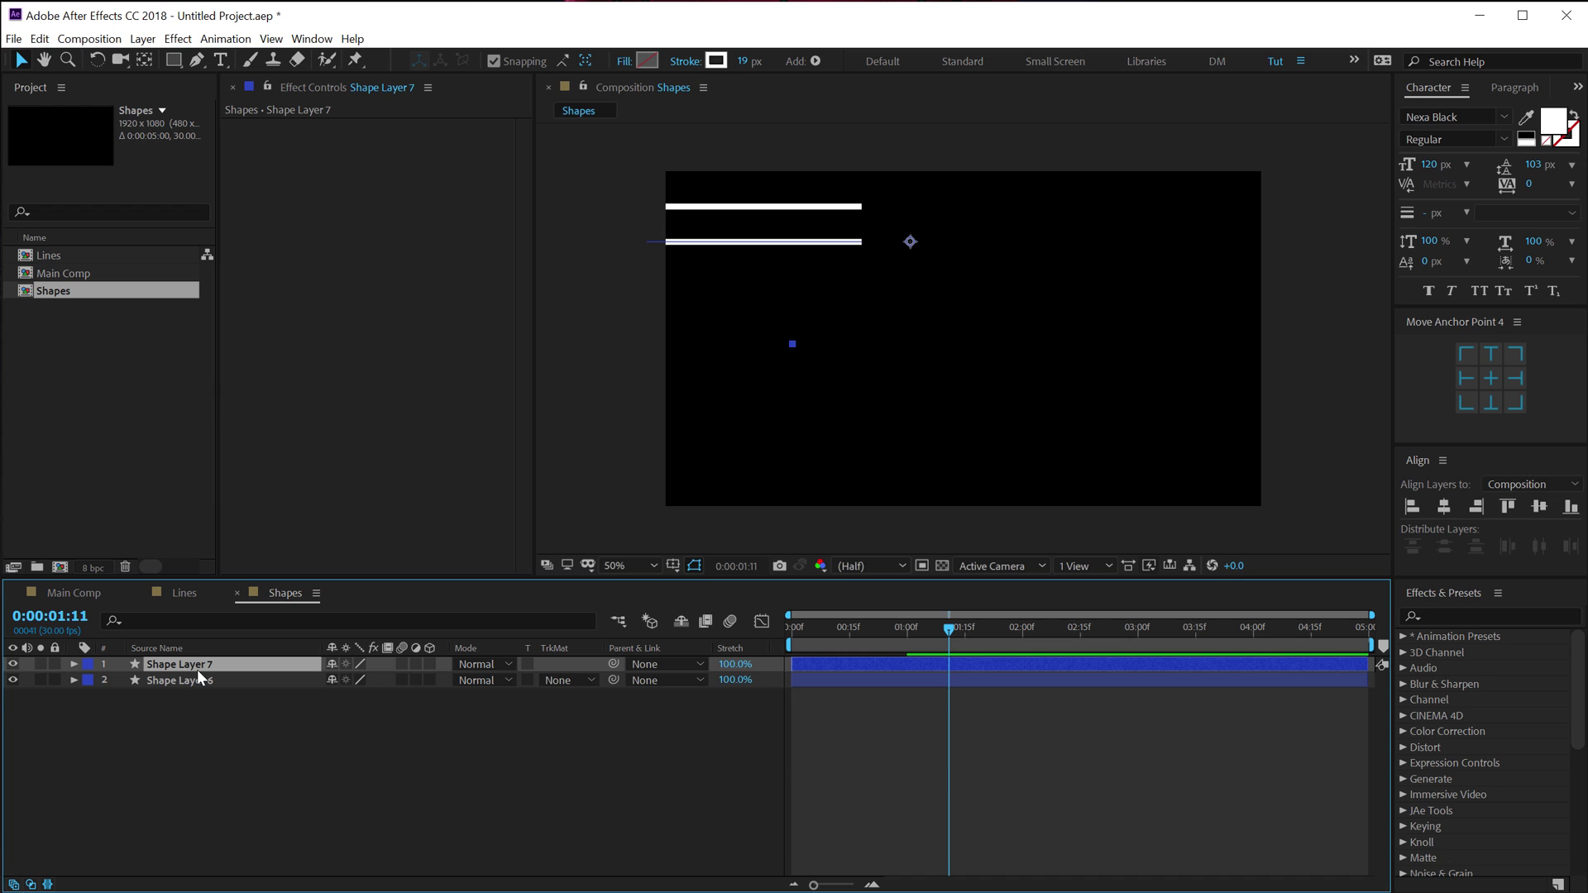
key(u)
key(u)
click(147, 712)
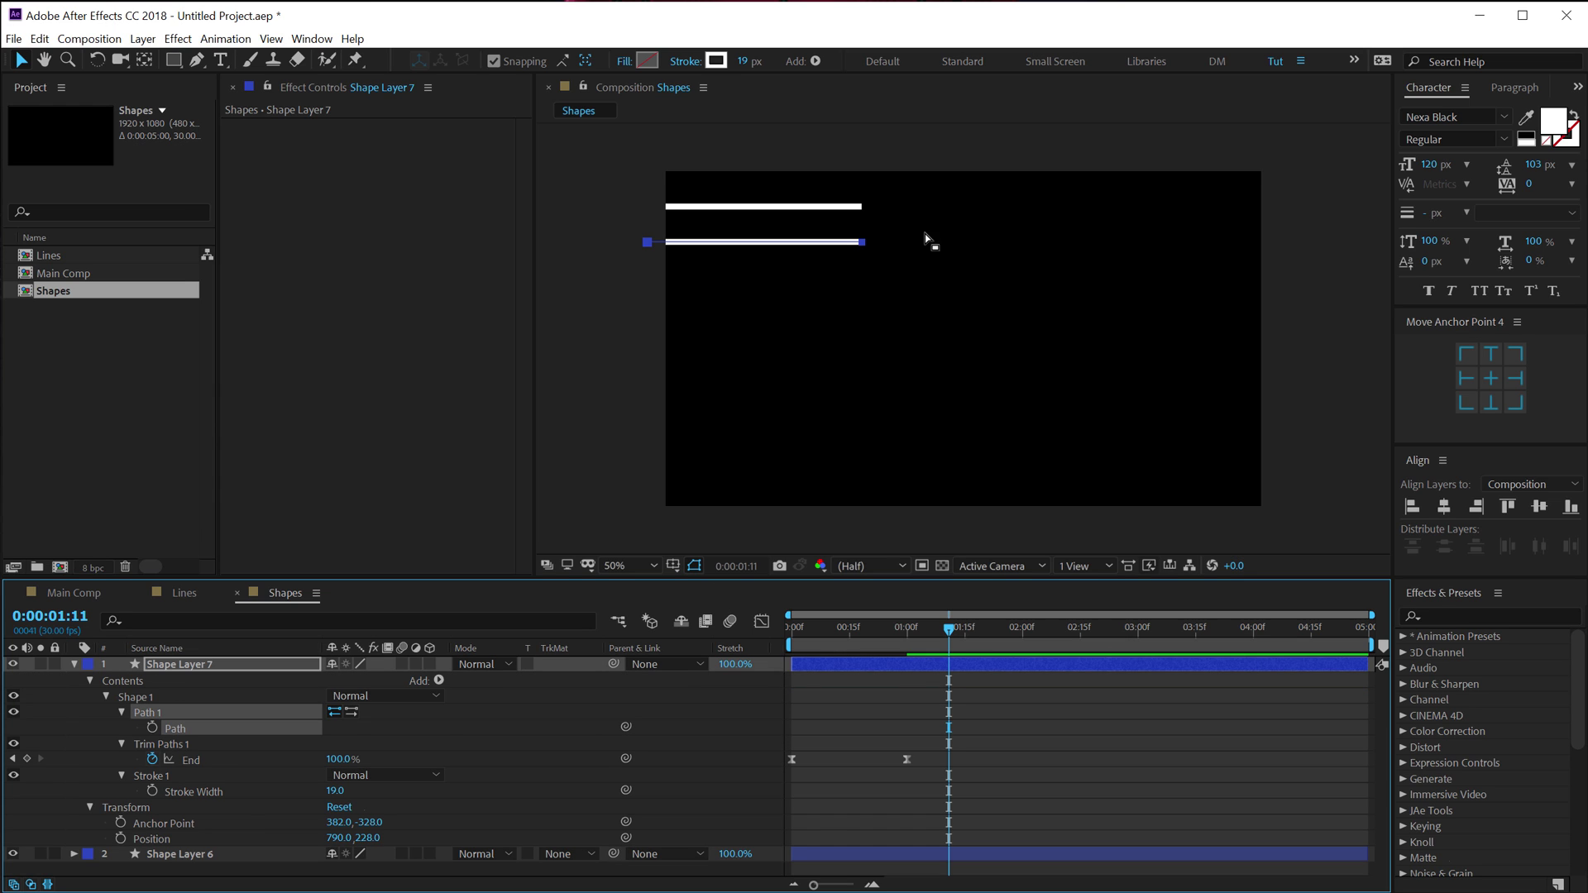
drag(861, 241, 980, 243)
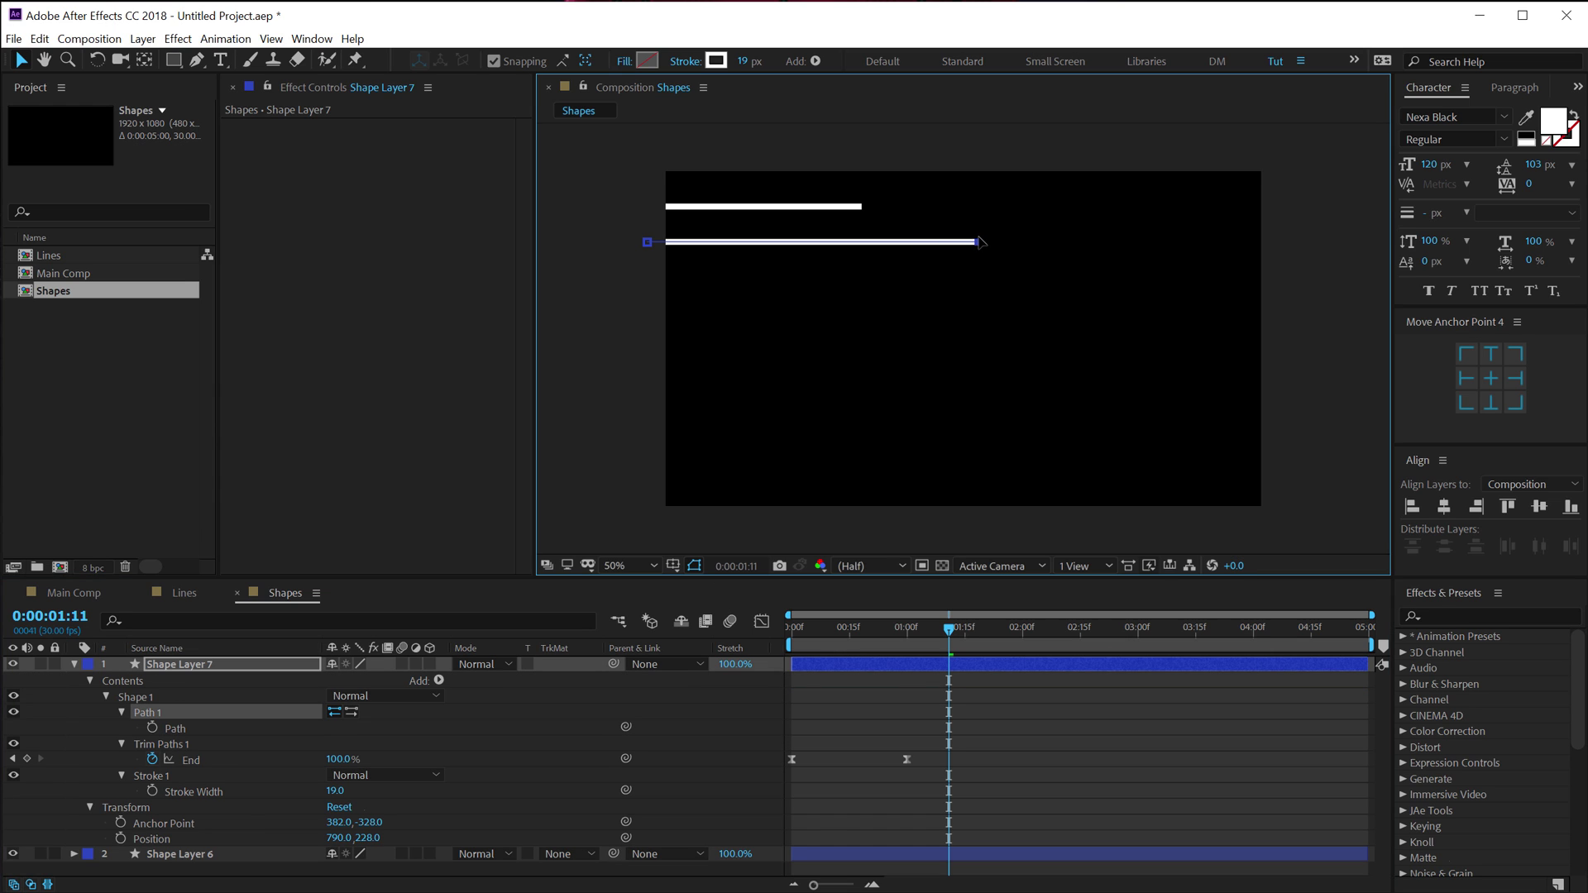
- Set the stroke width of the Shape Layer 7 bar to 89 px and collapse the layer's properties
drag(748, 63, 806, 63)
click(374, 792)
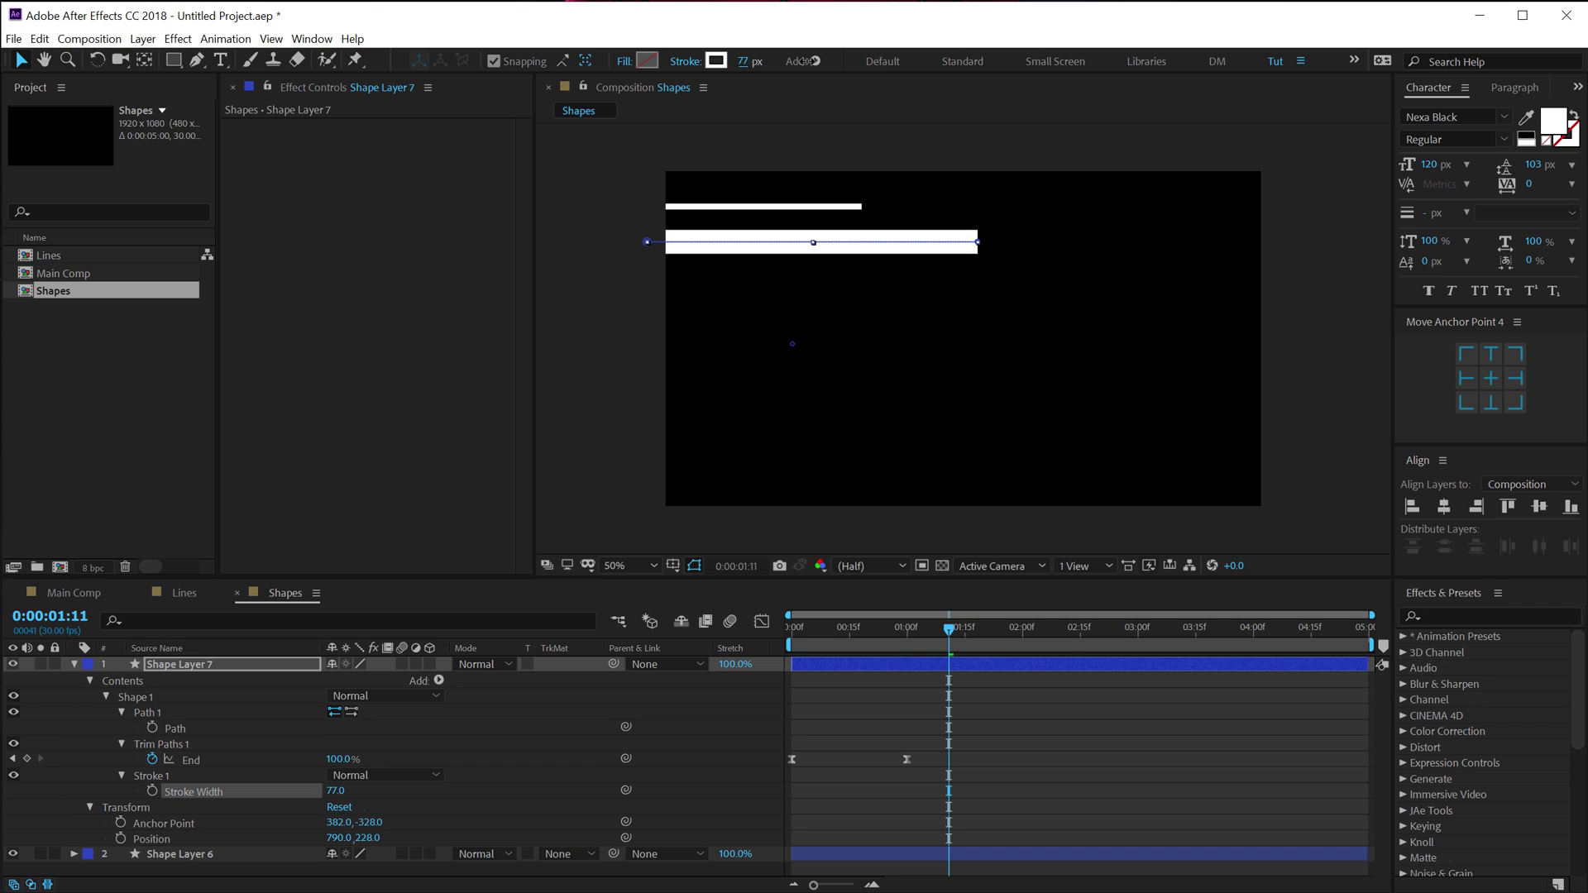
click(74, 665)
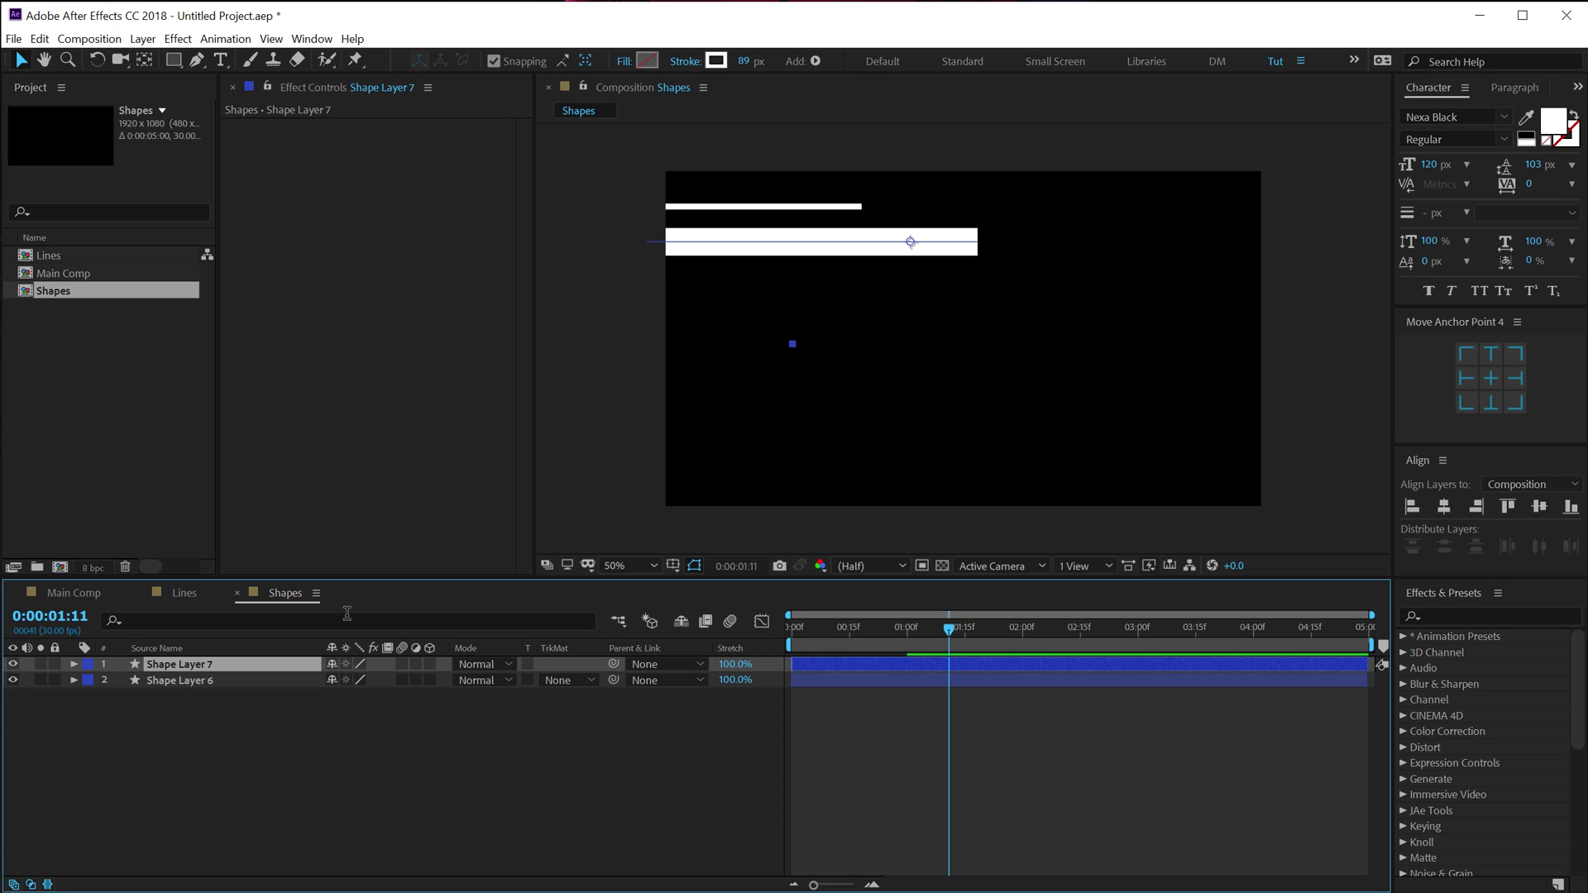
- Duplicate Shape Layer 7, place the copy at (790, 358), and extend its path's right end to about three quarters of the frame width
key(ctrl+d)
drag(911, 243, 913, 284)
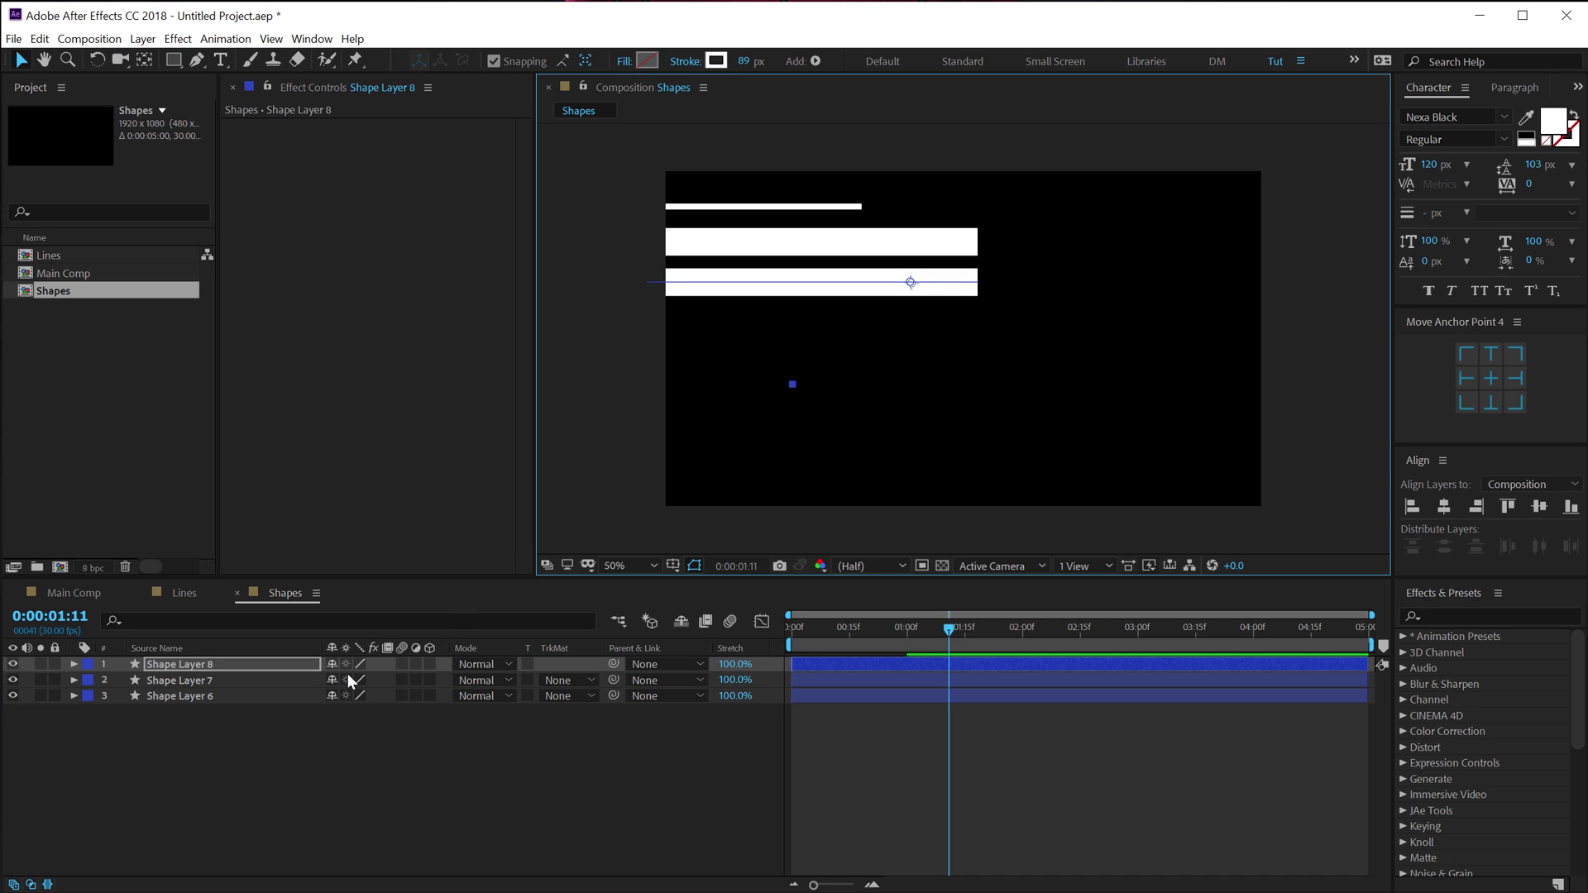
key(u)
key(u)
click(176, 728)
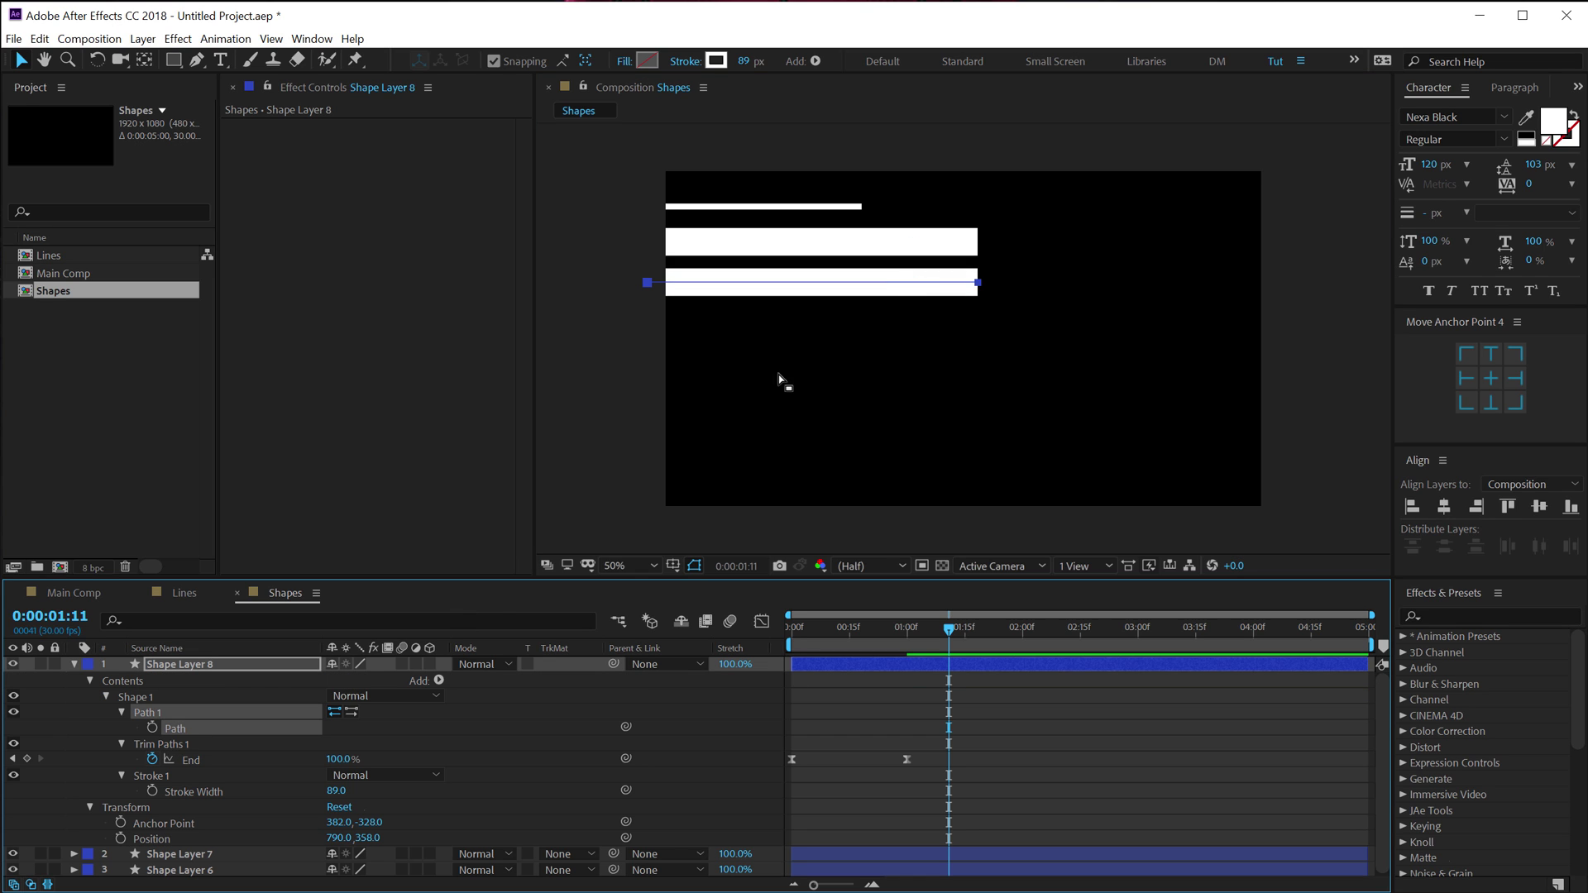
click(978, 283)
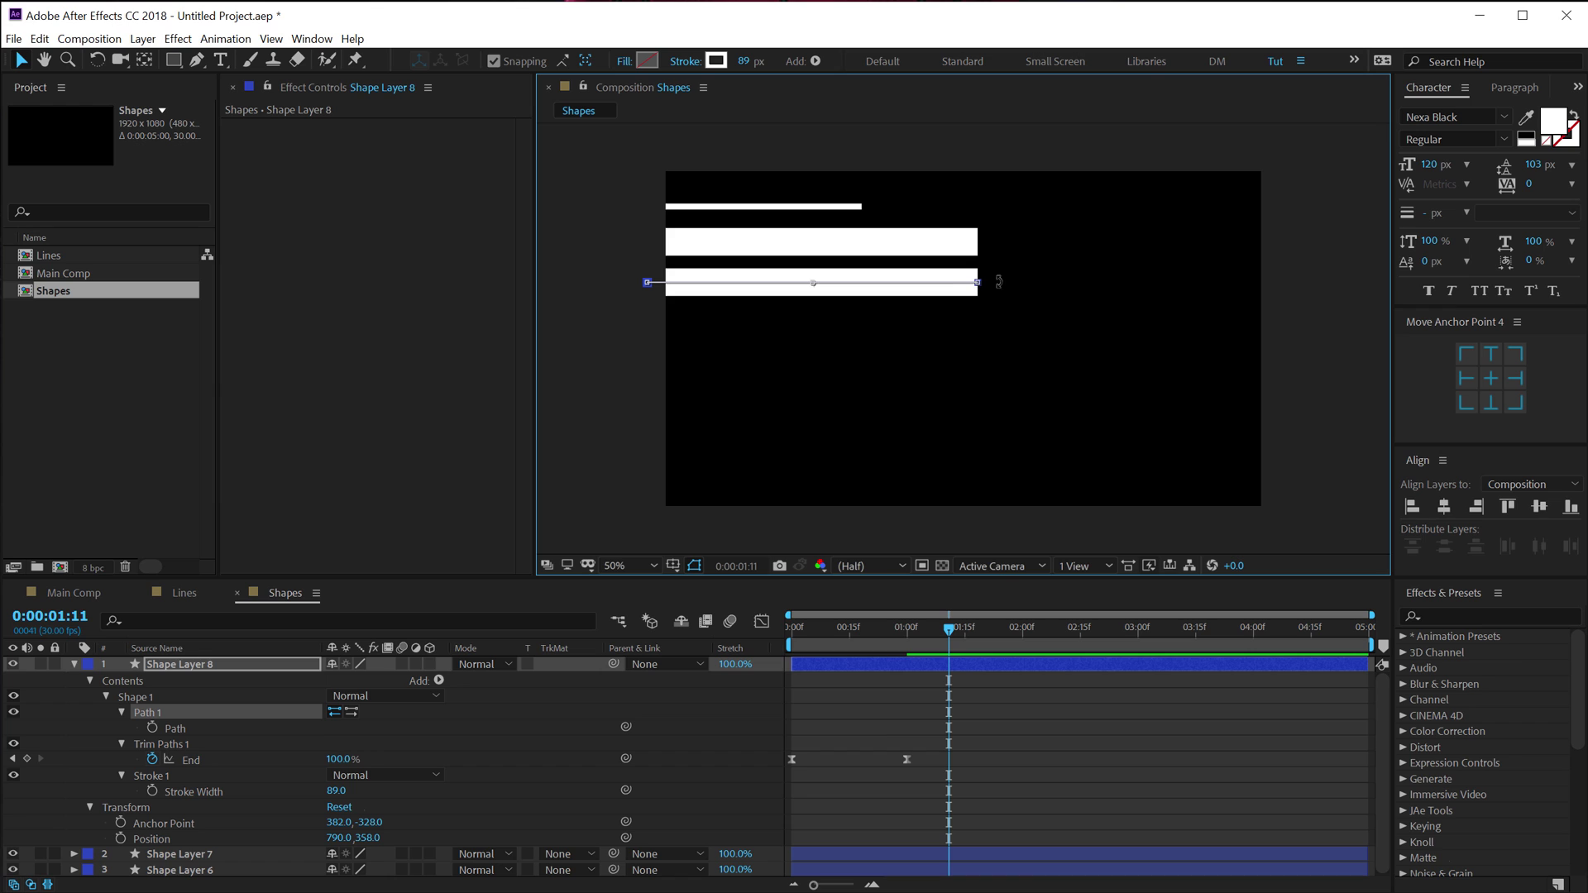
click(880, 721)
click(979, 282)
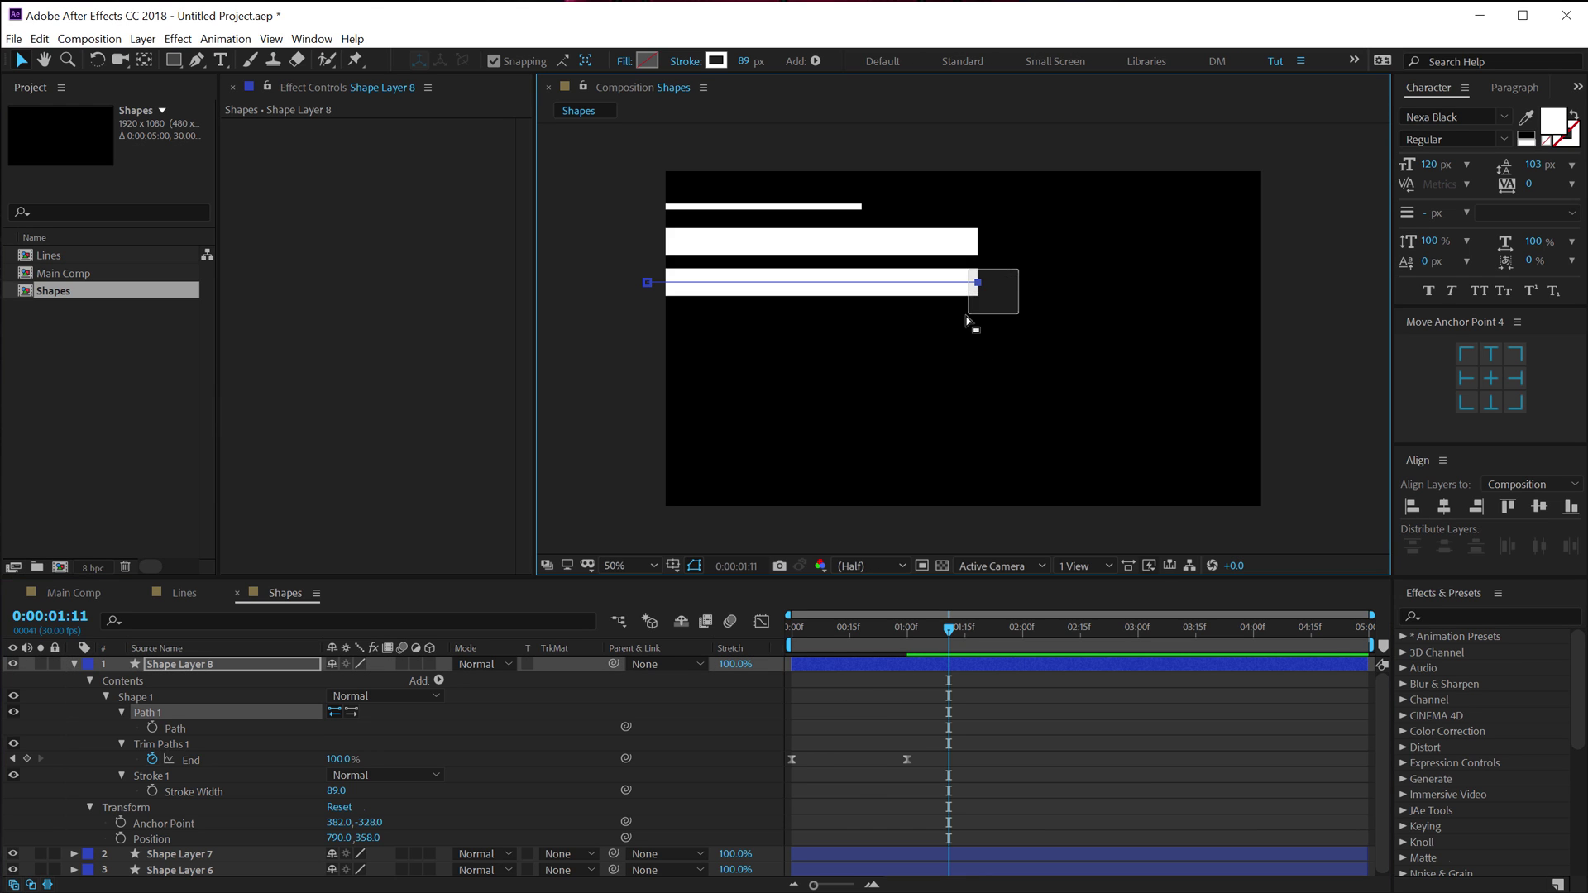
drag(978, 283, 1113, 283)
- Duplicate Shape Layer 7 again, place the copy at (790, 530), and extend its path's right end slightly beyond the original bar's
click(185, 680)
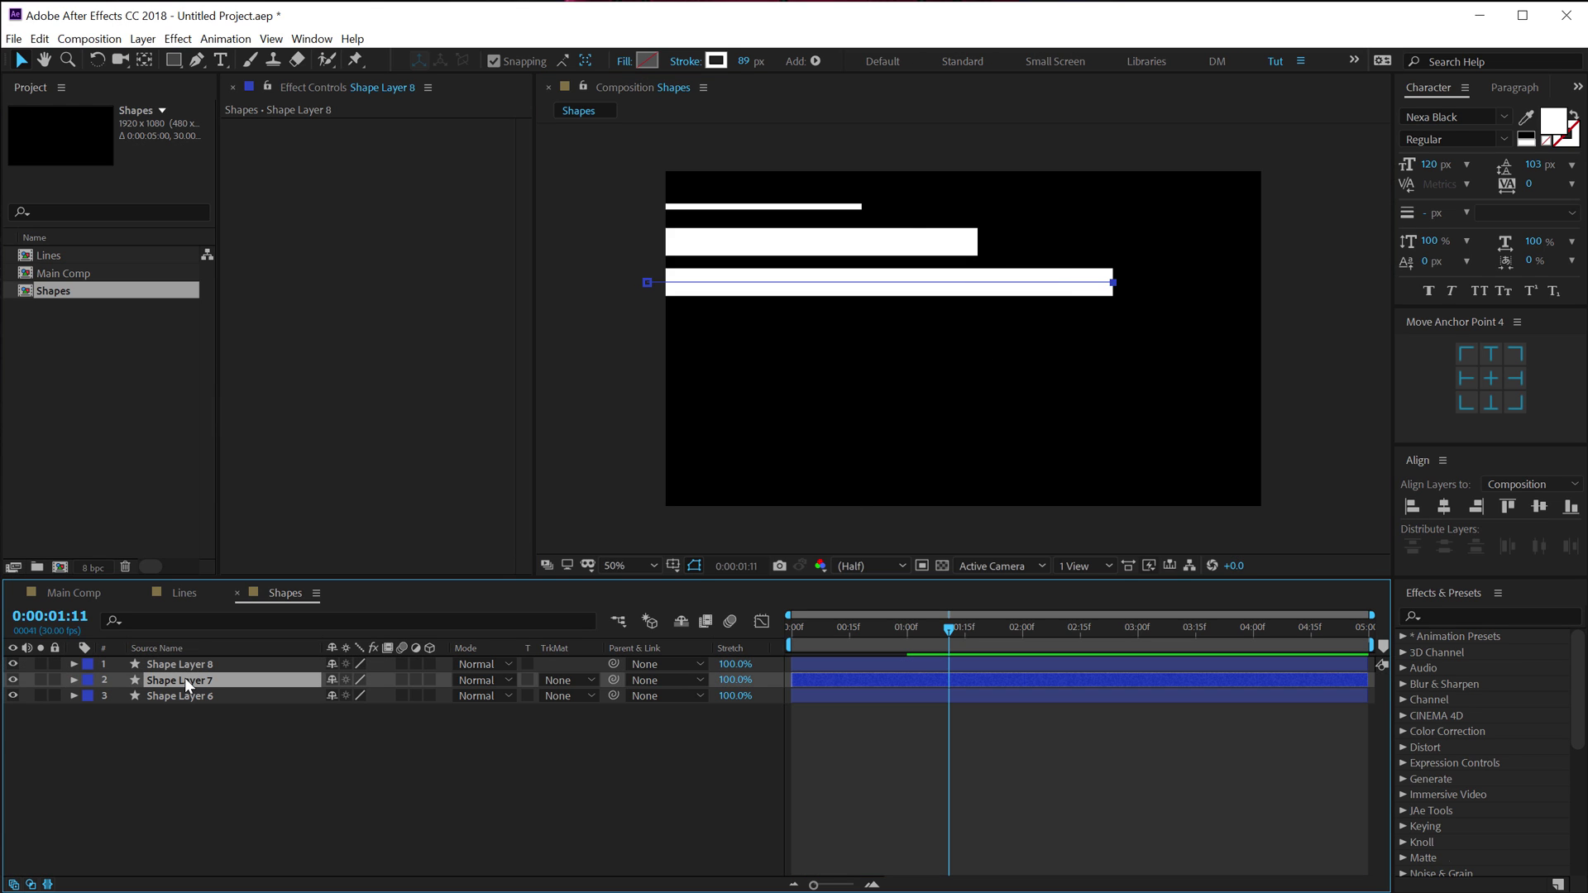
key(ctrl+d)
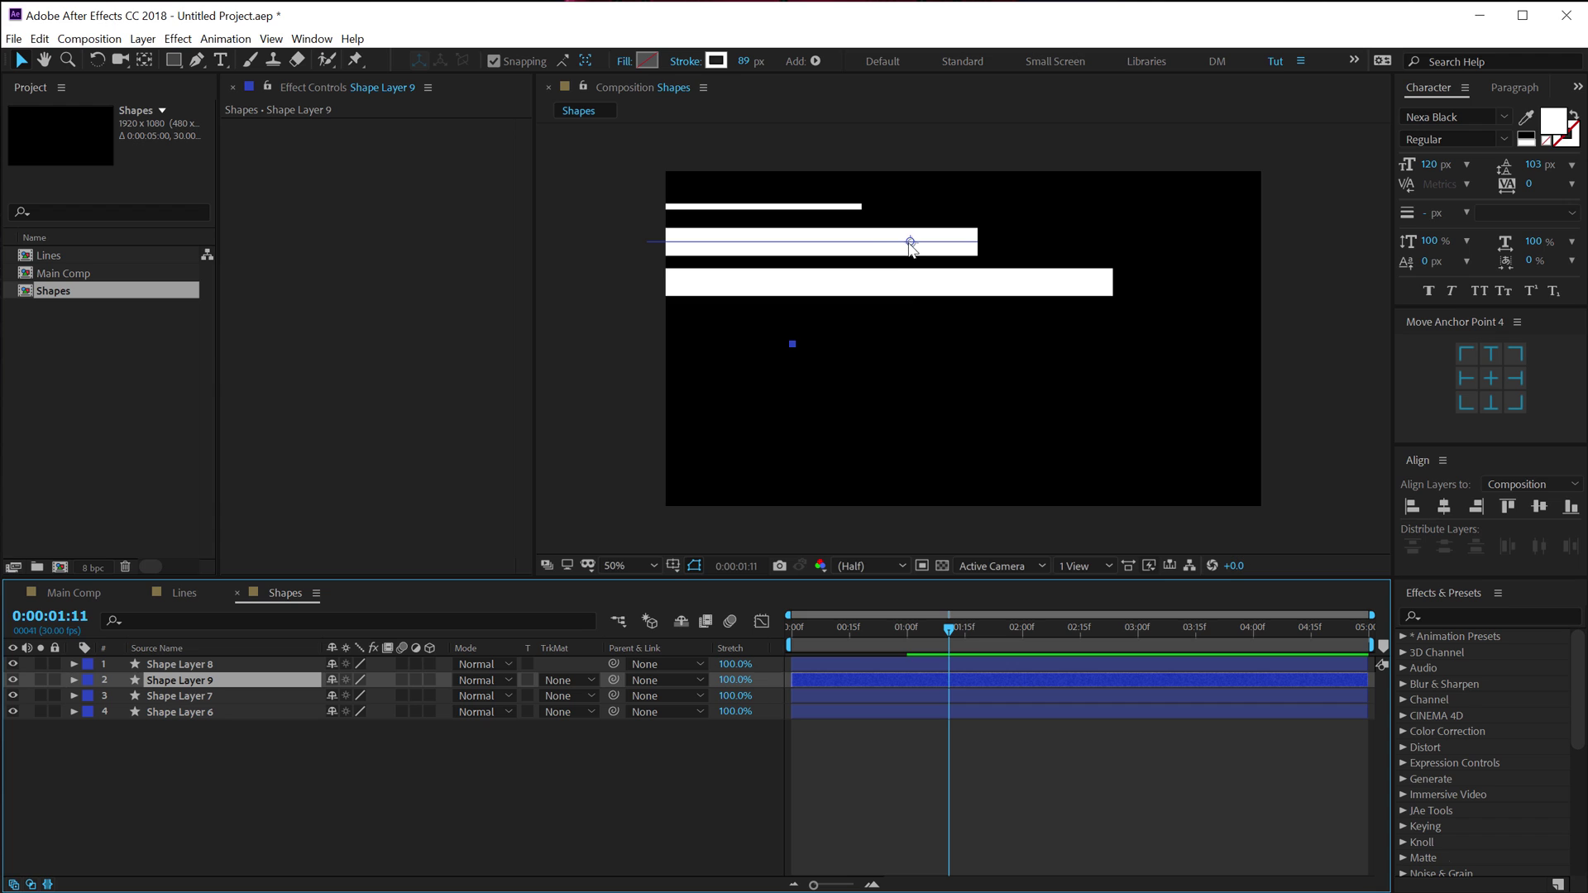
drag(911, 242, 918, 341)
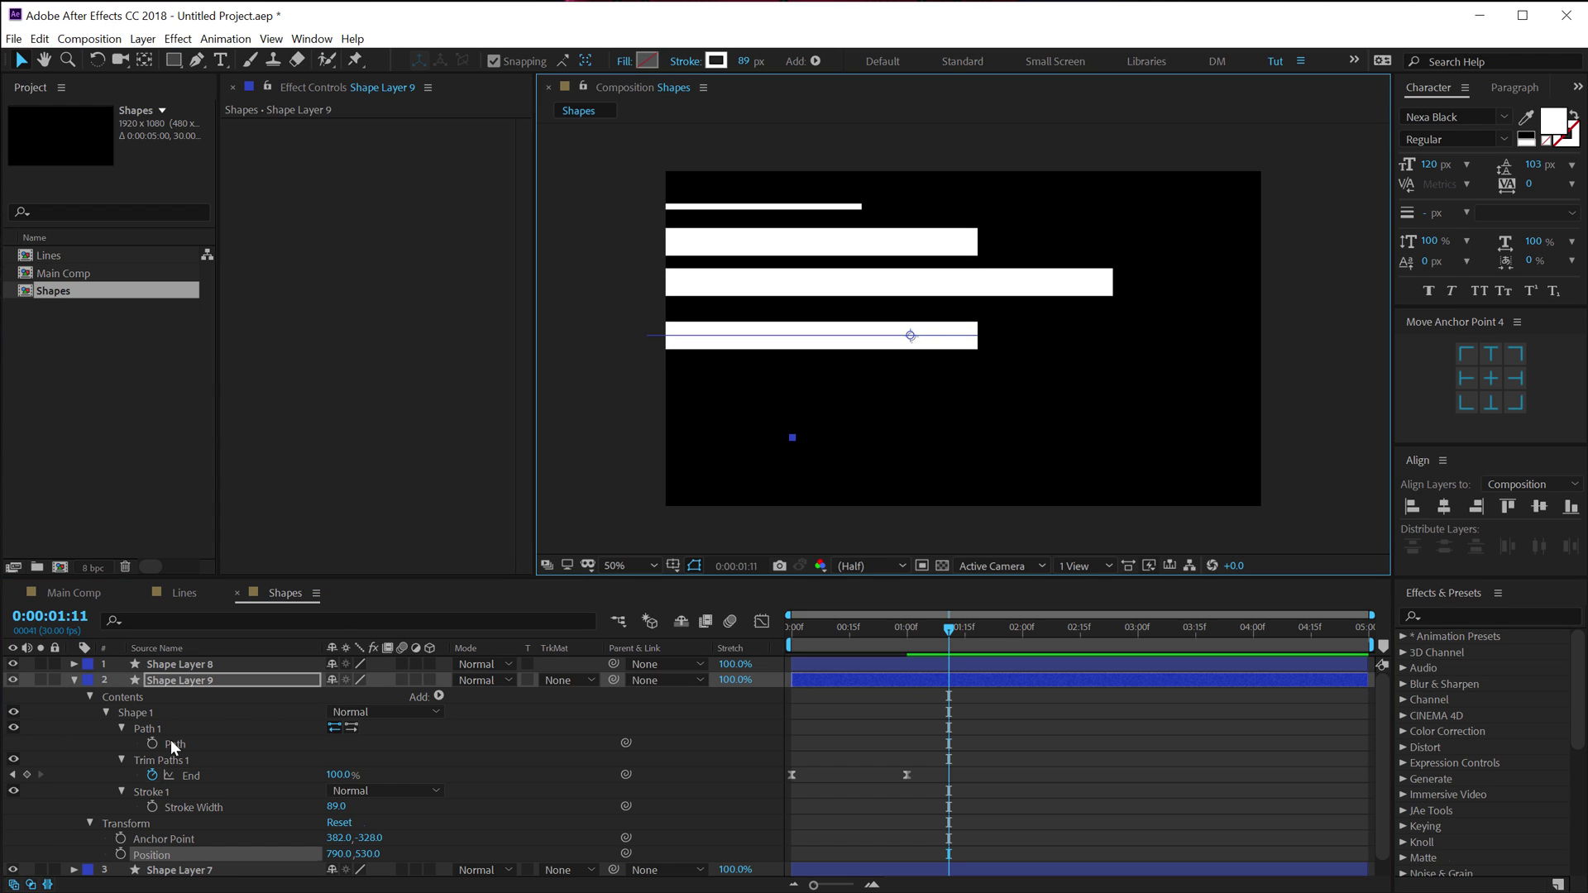
click(173, 744)
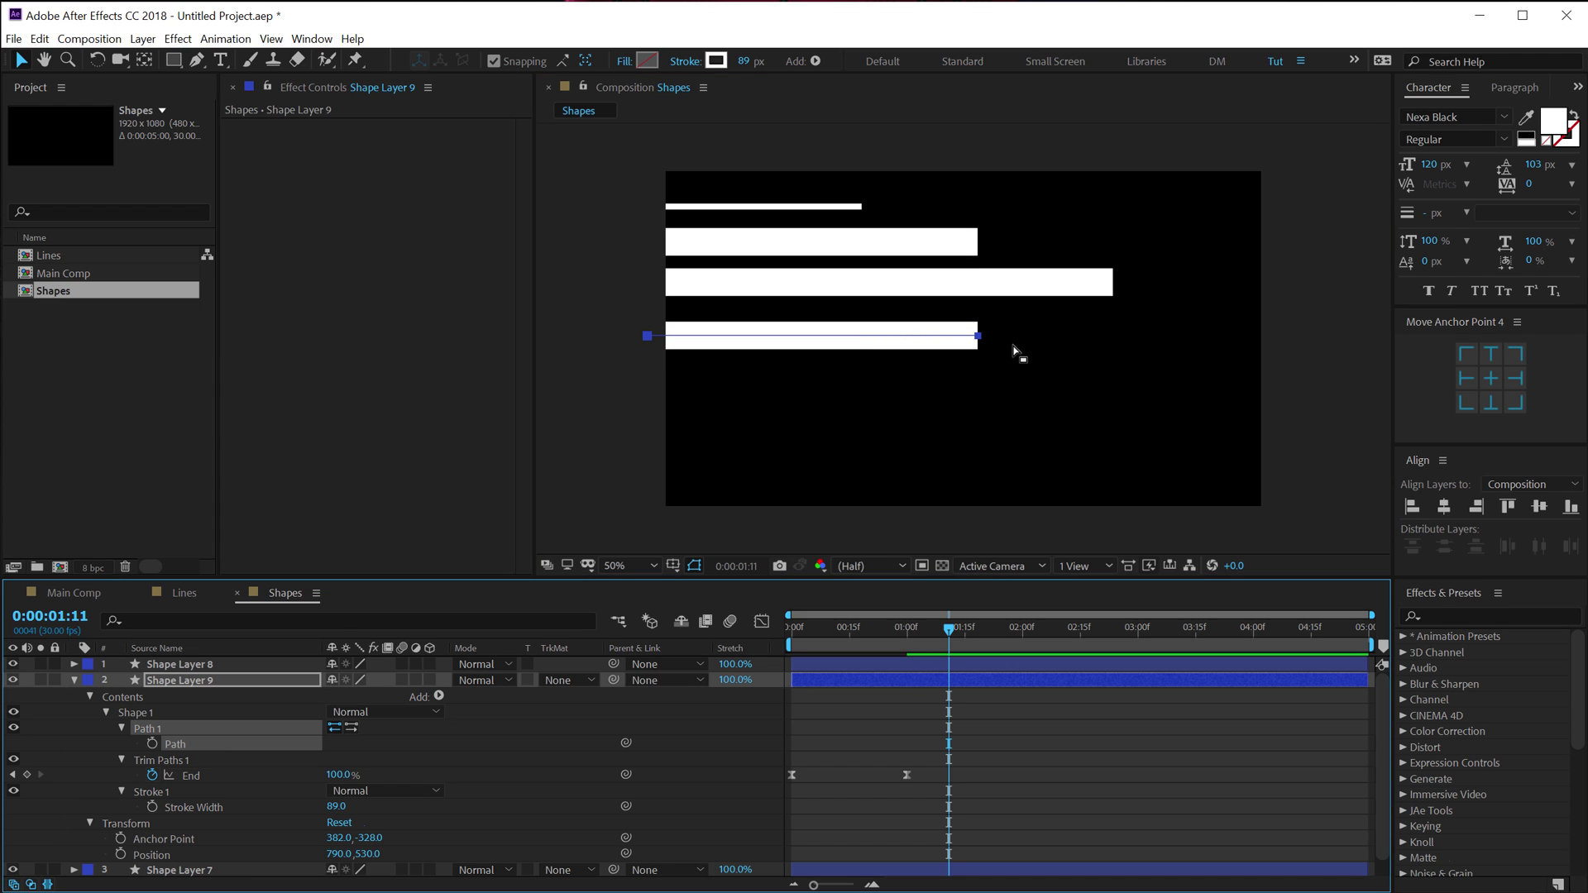
click(951, 346)
click(174, 744)
click(979, 337)
drag(979, 337, 1036, 337)
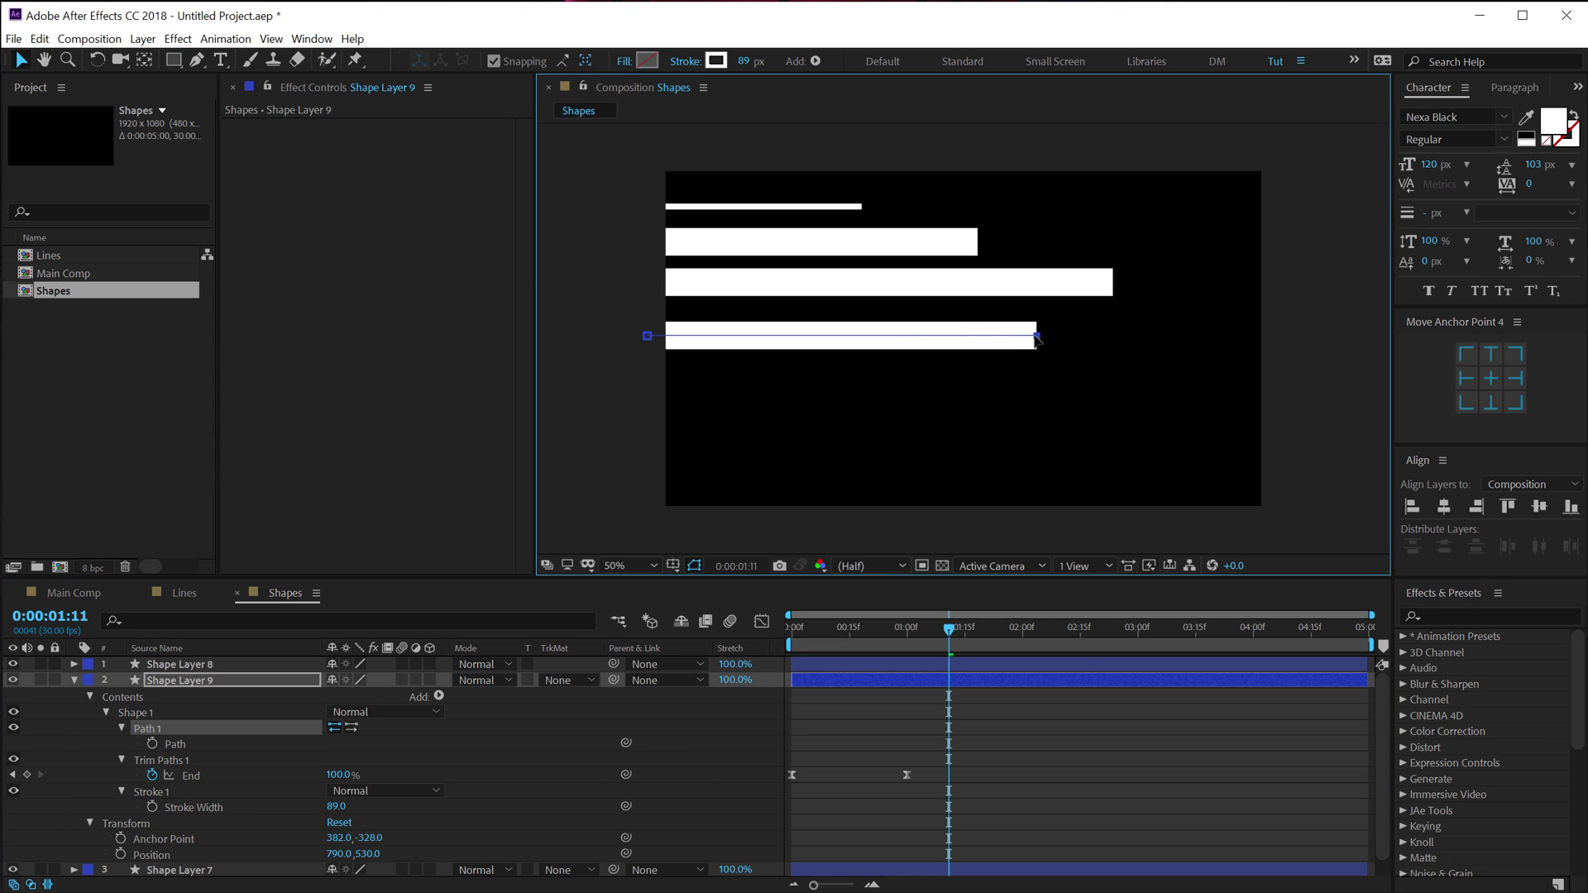
click(74, 680)
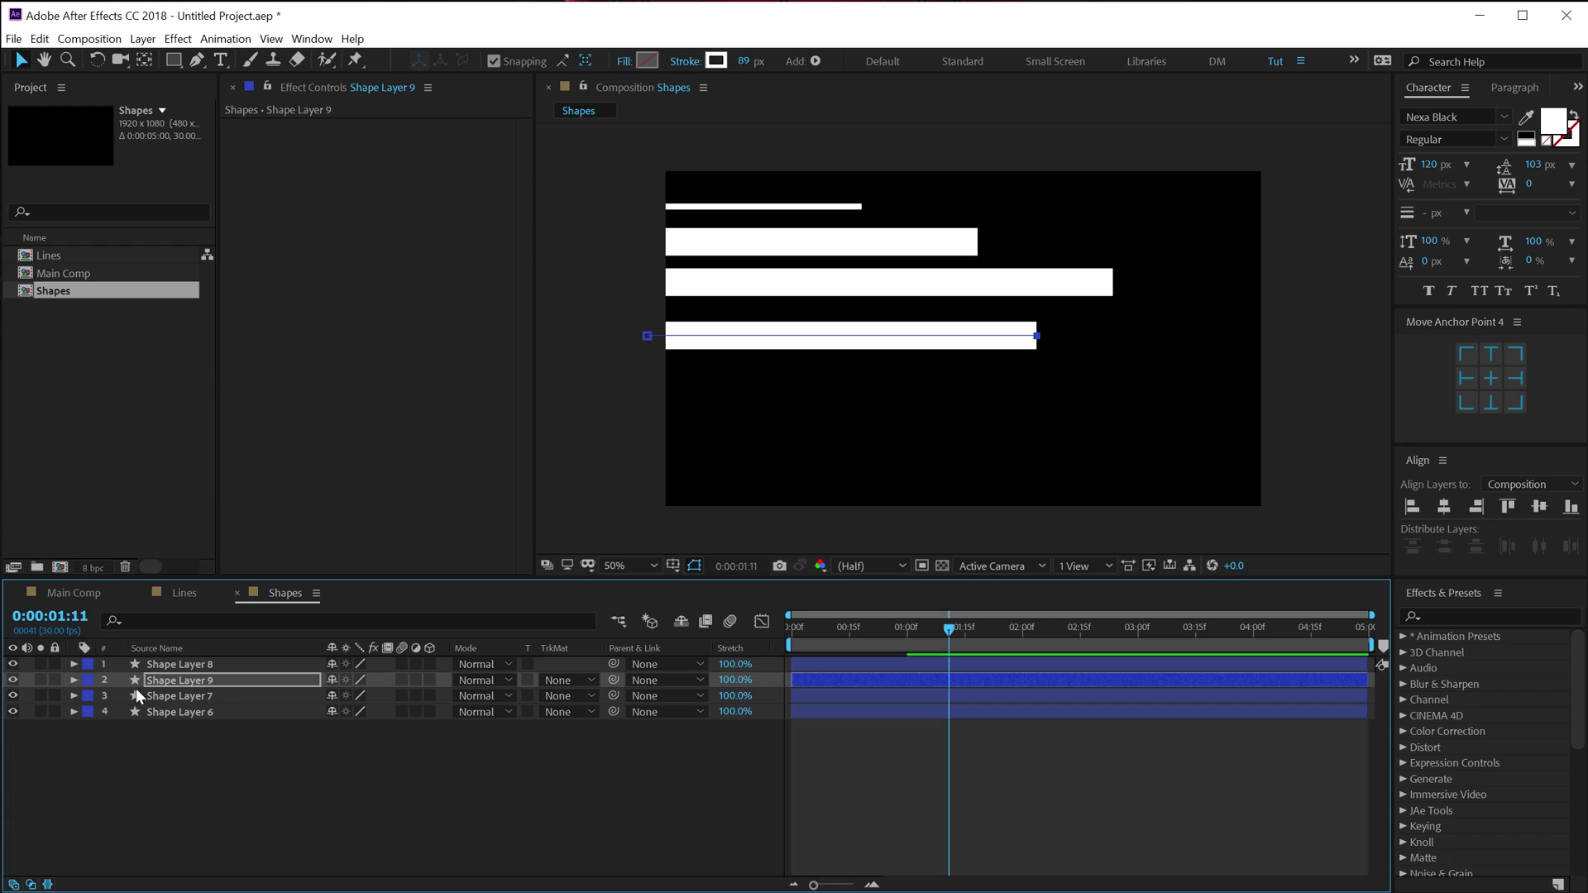
- Duplicate Shape Layer 9, place the copy at (790, 678), and set its stroke width to 43 px
click(181, 683)
key(ctrl+d)
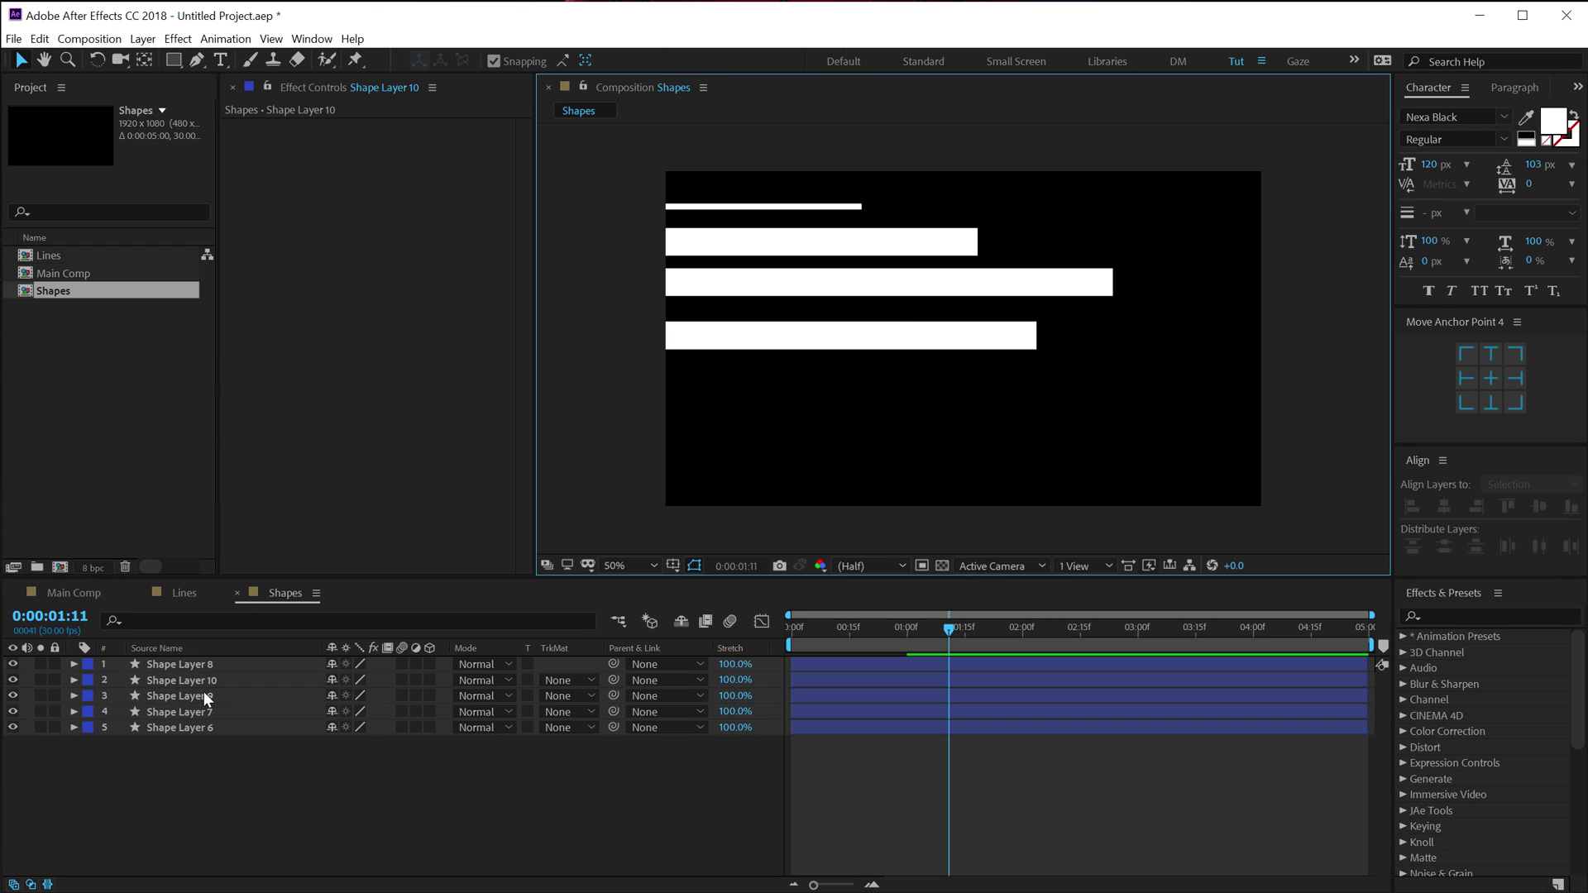
drag(911, 337, 911, 382)
click(744, 61)
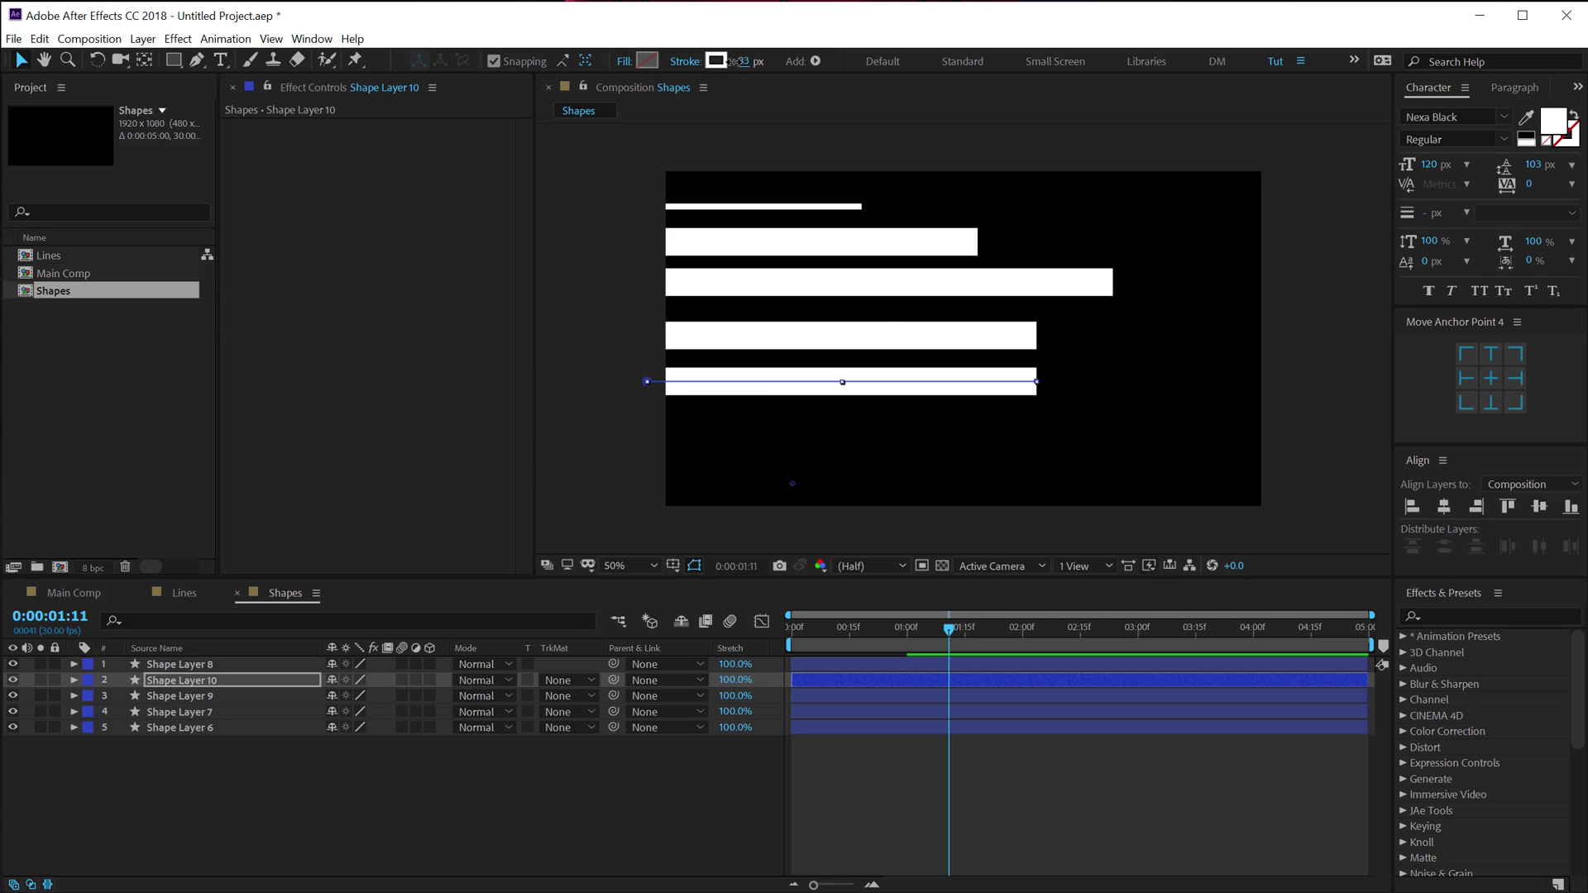
text(43)
key(Return)
- Shorten the Shape Layer 10 bar by moving its path's right end to about the middle of the frame, and collapse the layer
click(189, 680)
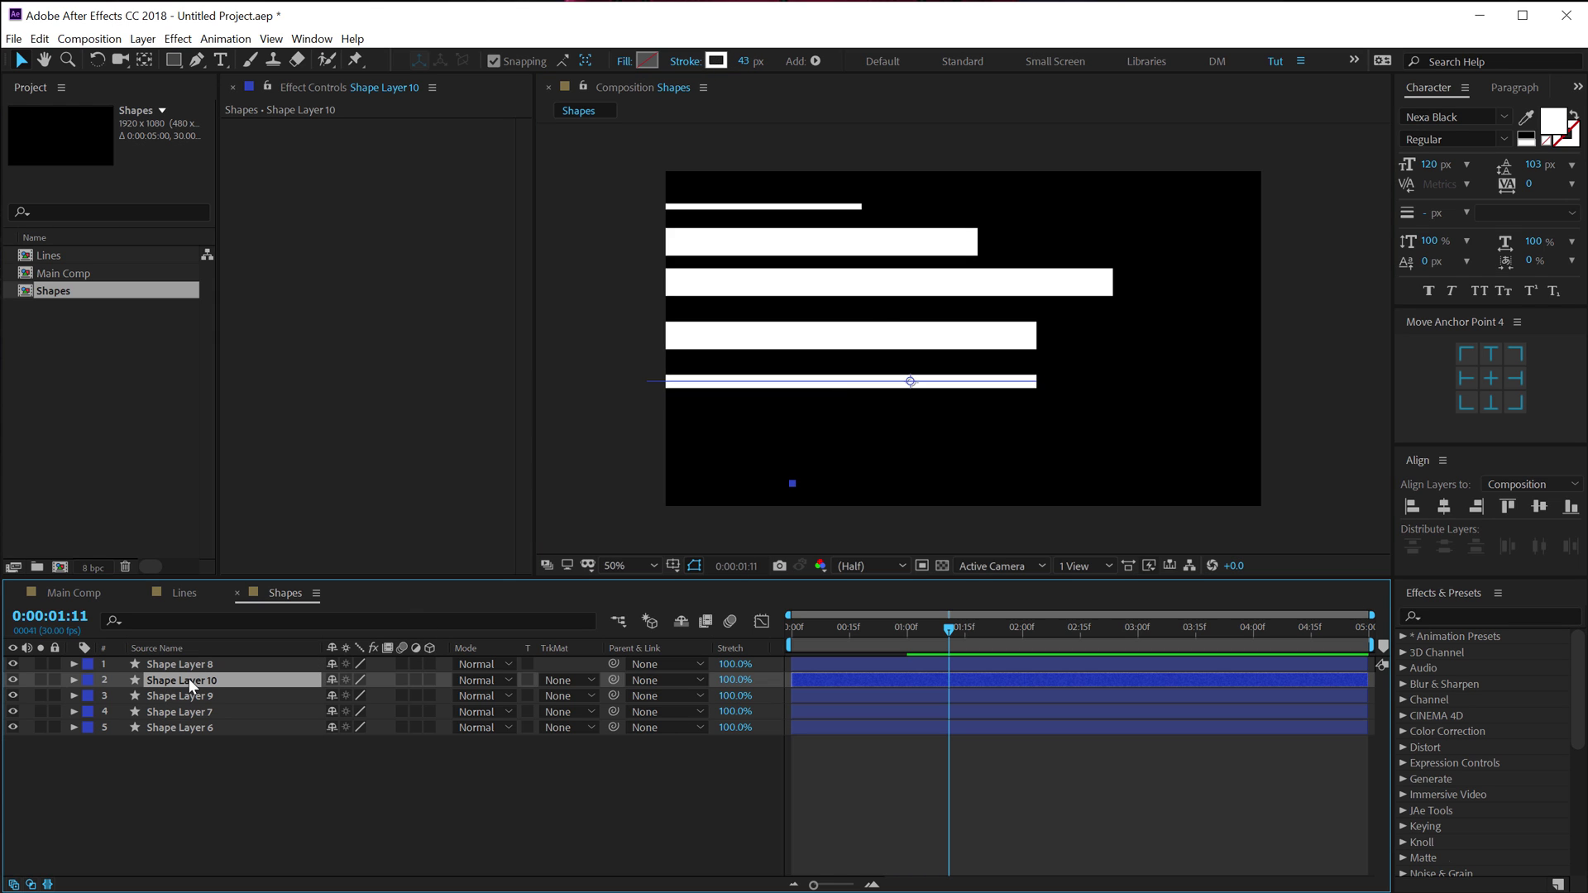
key(u)
key(u)
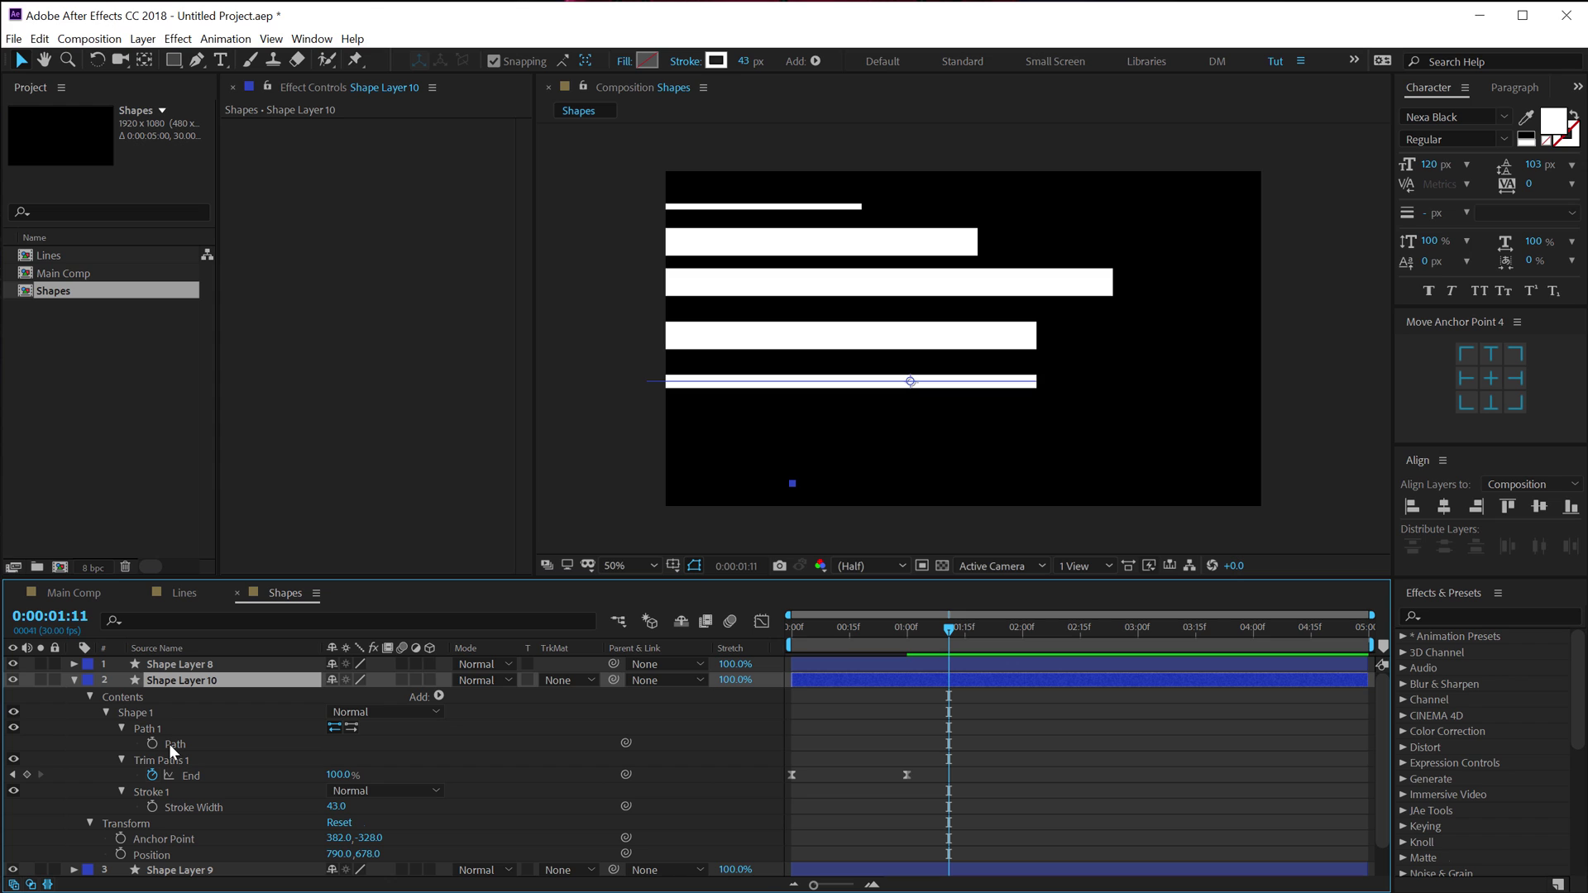
click(149, 729)
drag(1036, 381, 940, 387)
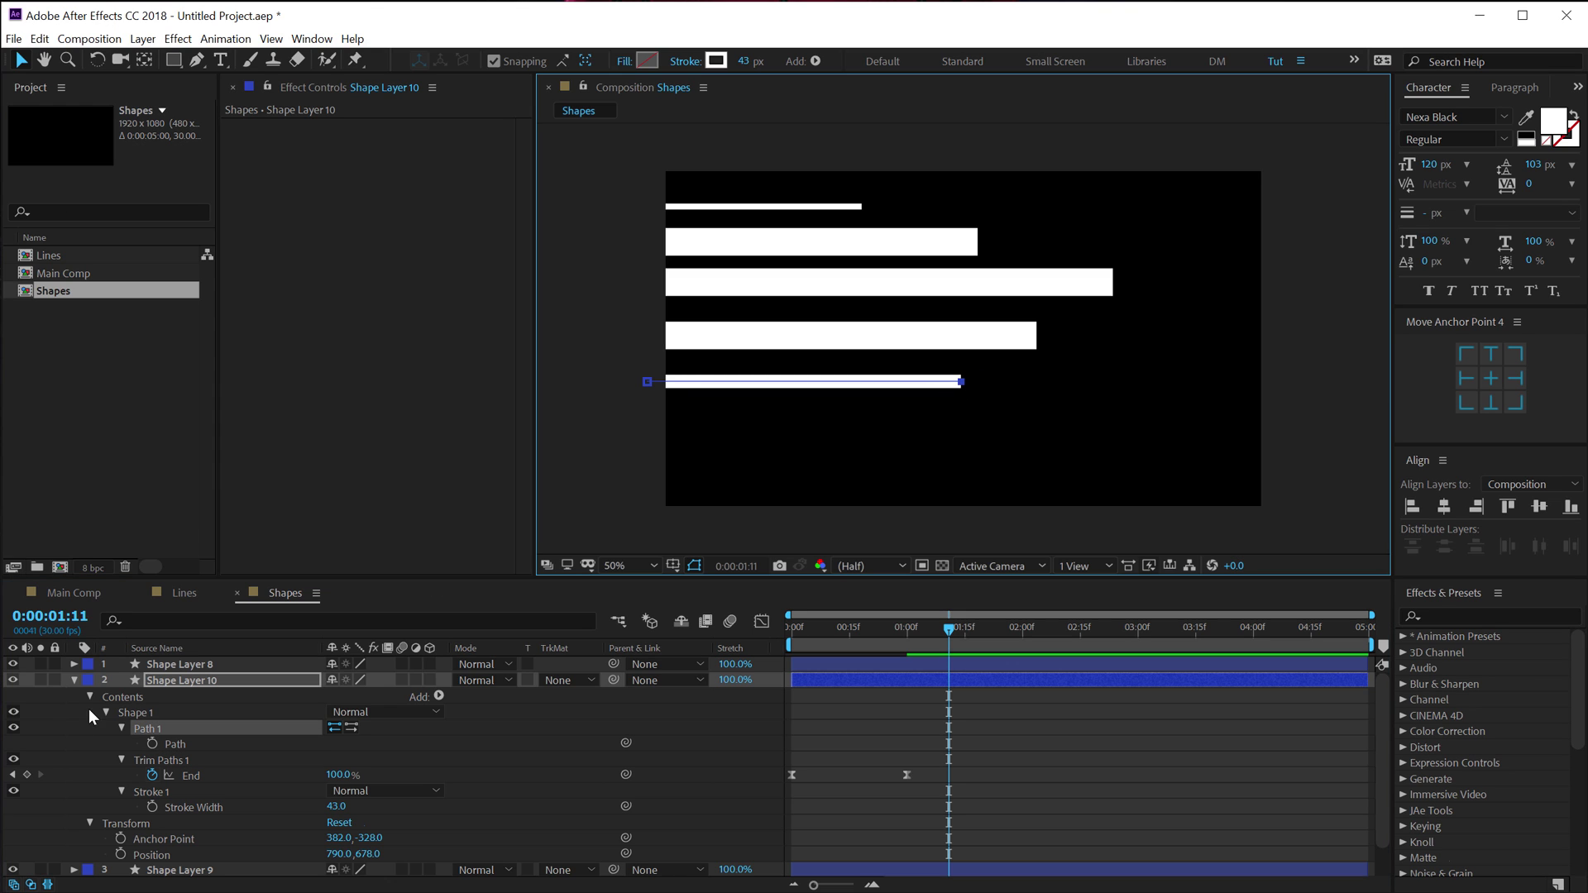
click(74, 680)
- Duplicate Shape Layer 10 as a lower, longer bar with a 64 px stroke width, and duplicate Shape Layer 8 in place
key(ctrl+d)
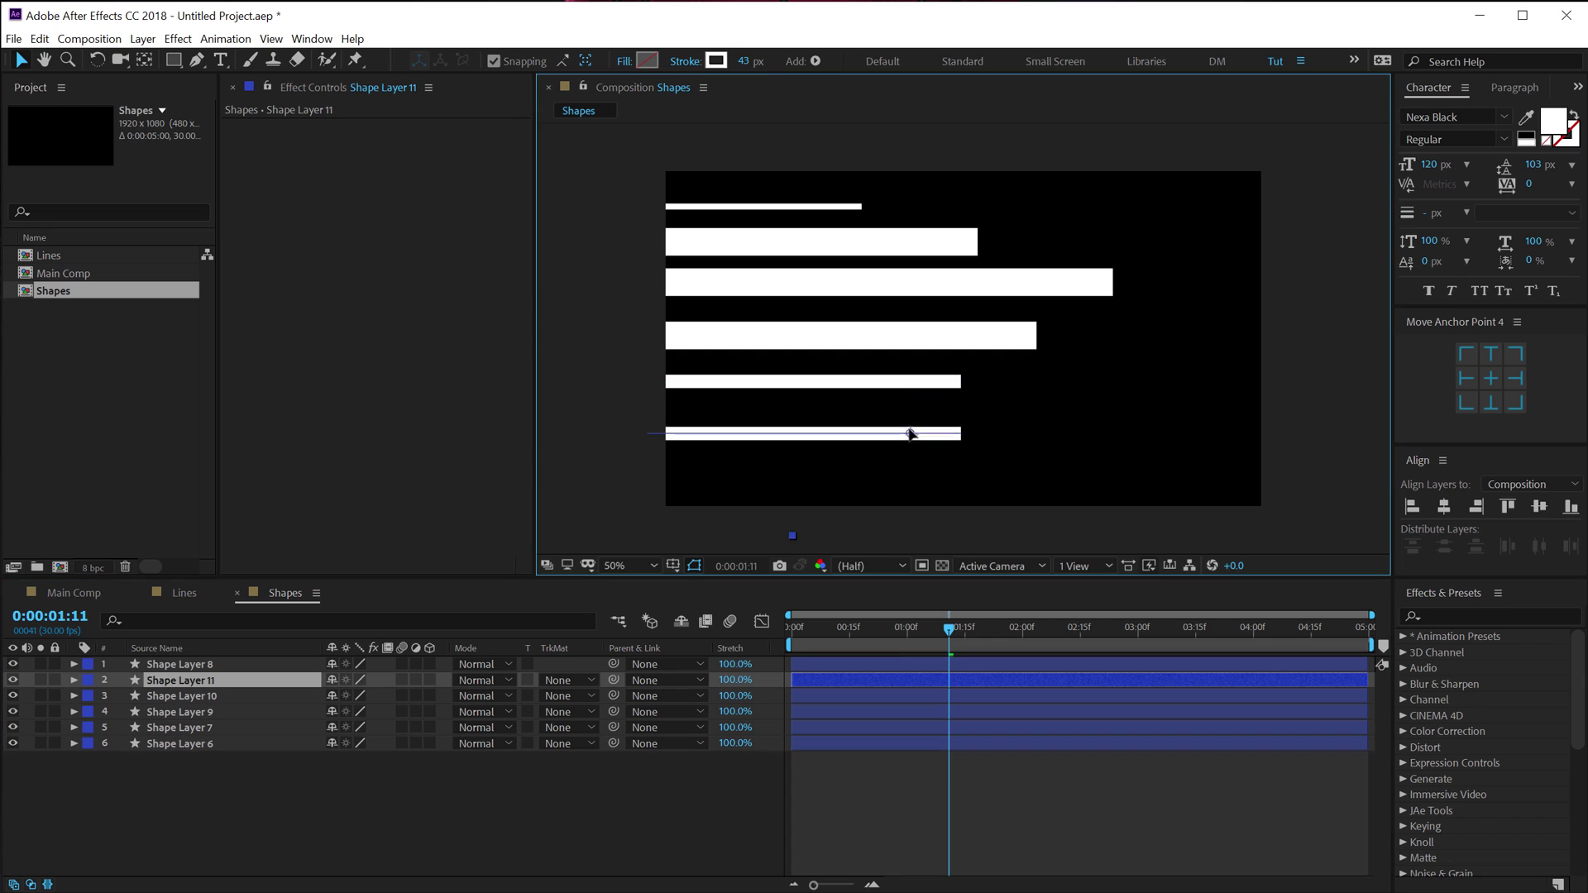
mouse_move(748, 61)
mouse_down()
mouse_move(798, 62)
mouse_move(712, 64)
mouse_up()
click(166, 664)
key(ctrl+d)
- Duplicate Shape Layer 11 and move the copy down to (790, 944)
click(904, 413)
key(ctrl+d)
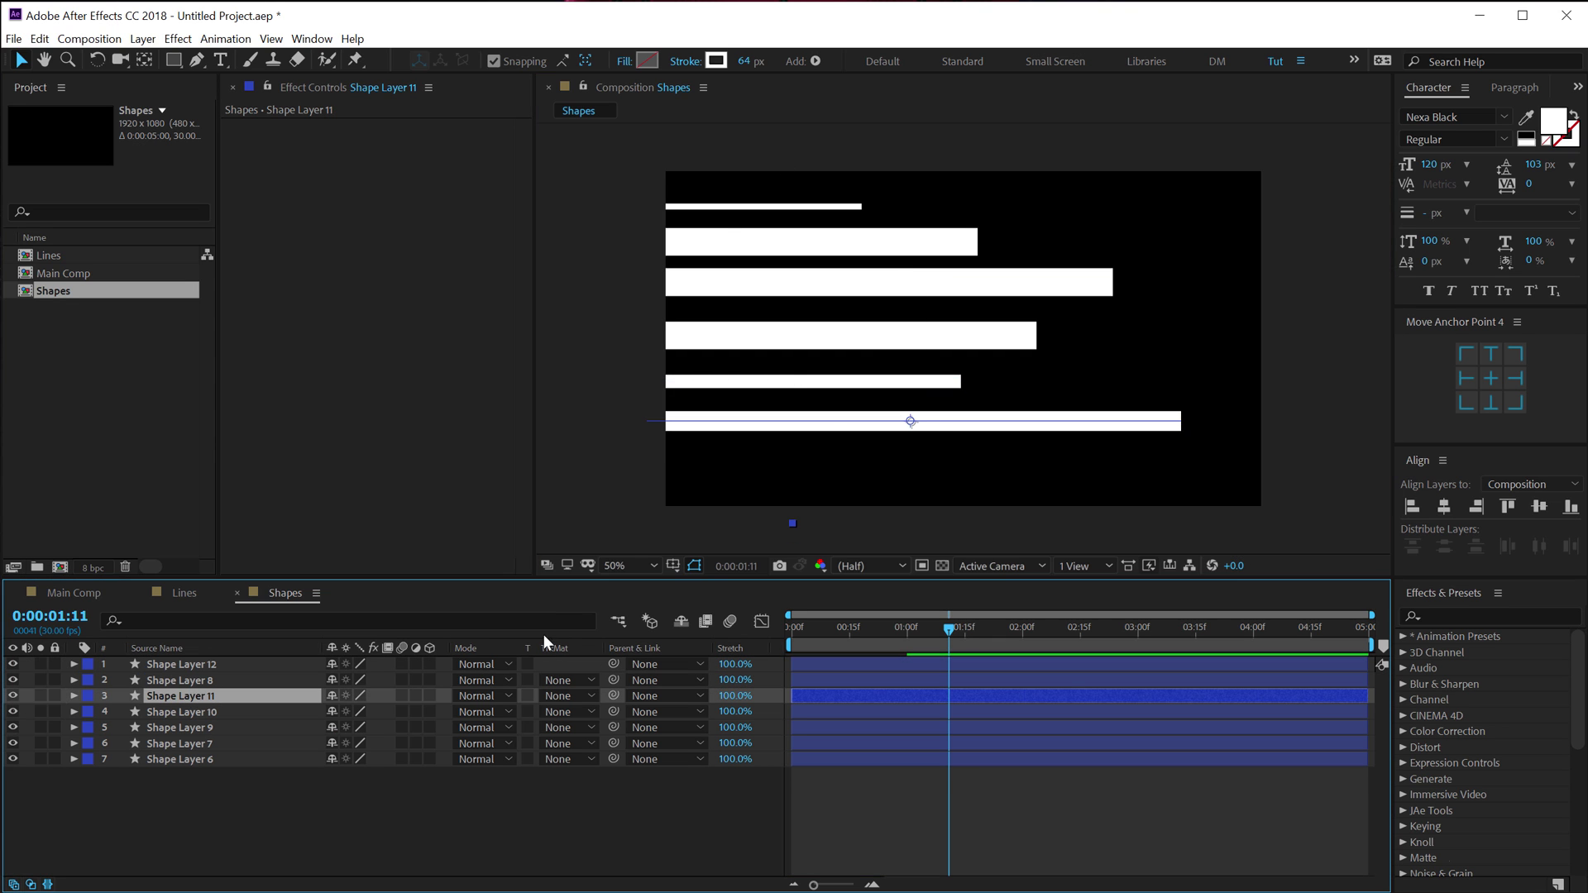
key(shift+Down)
key(shift+Down)
key(shift+Down)
key(shift+Down)
key(shift+Down)
key(shift+Down)
key(shift+Down)
key(shift+Down)
key(shift+Down)
key(shift+Down)
- Shorten the Shape Layer 13 line, set its stroke width to 21 px, and preview the bars' animation up to 0:00:01:13
key(u)
key(u)
drag(335, 823, 315, 823)
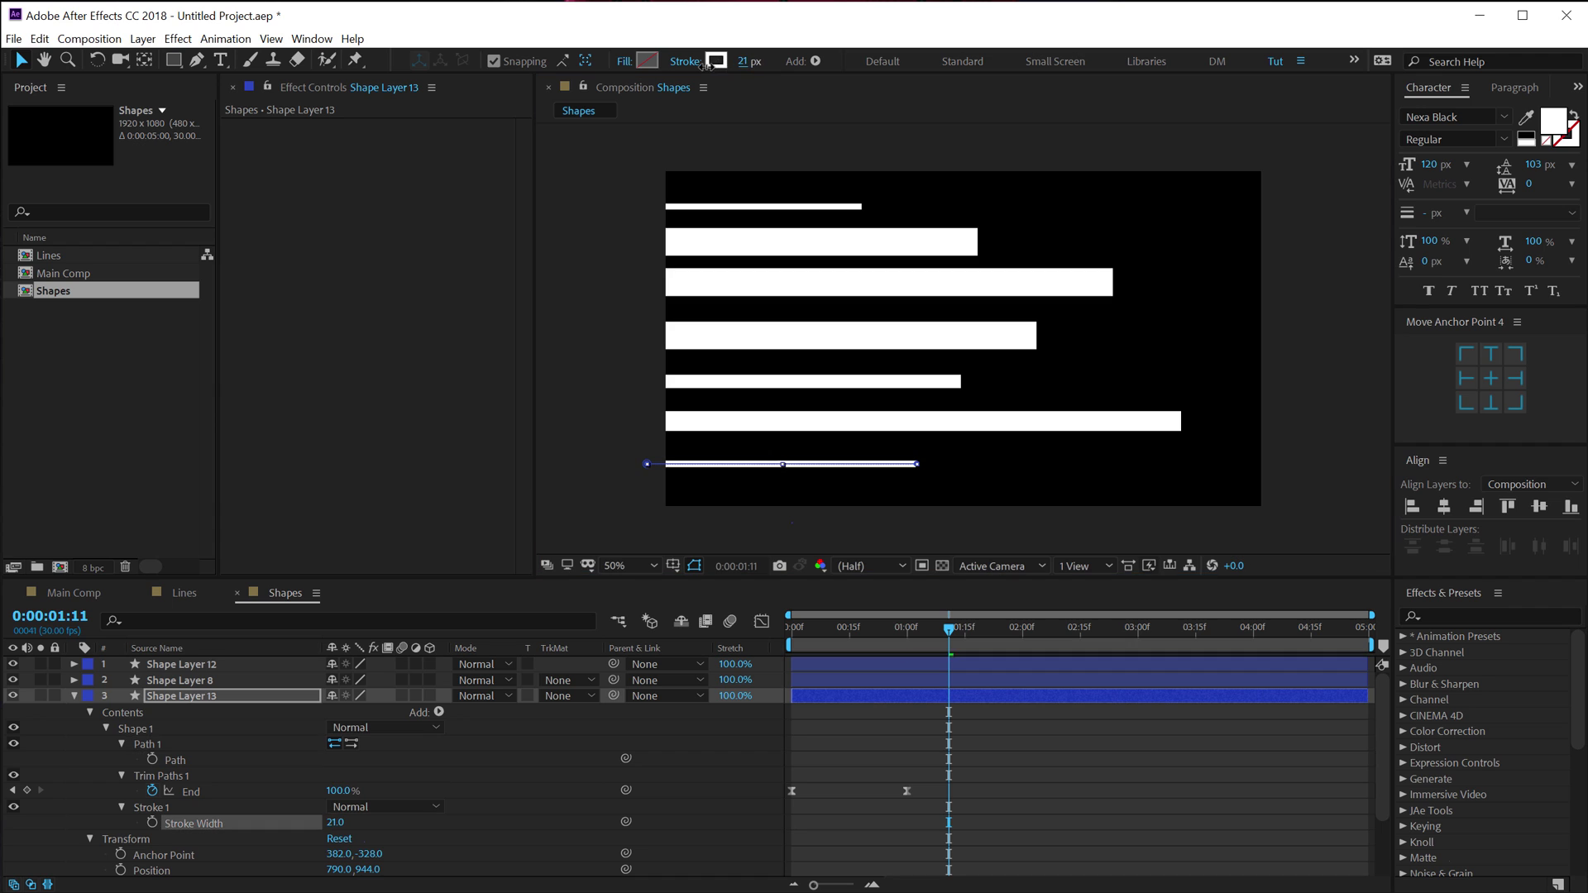
key(u)
drag(790, 629, 957, 642)
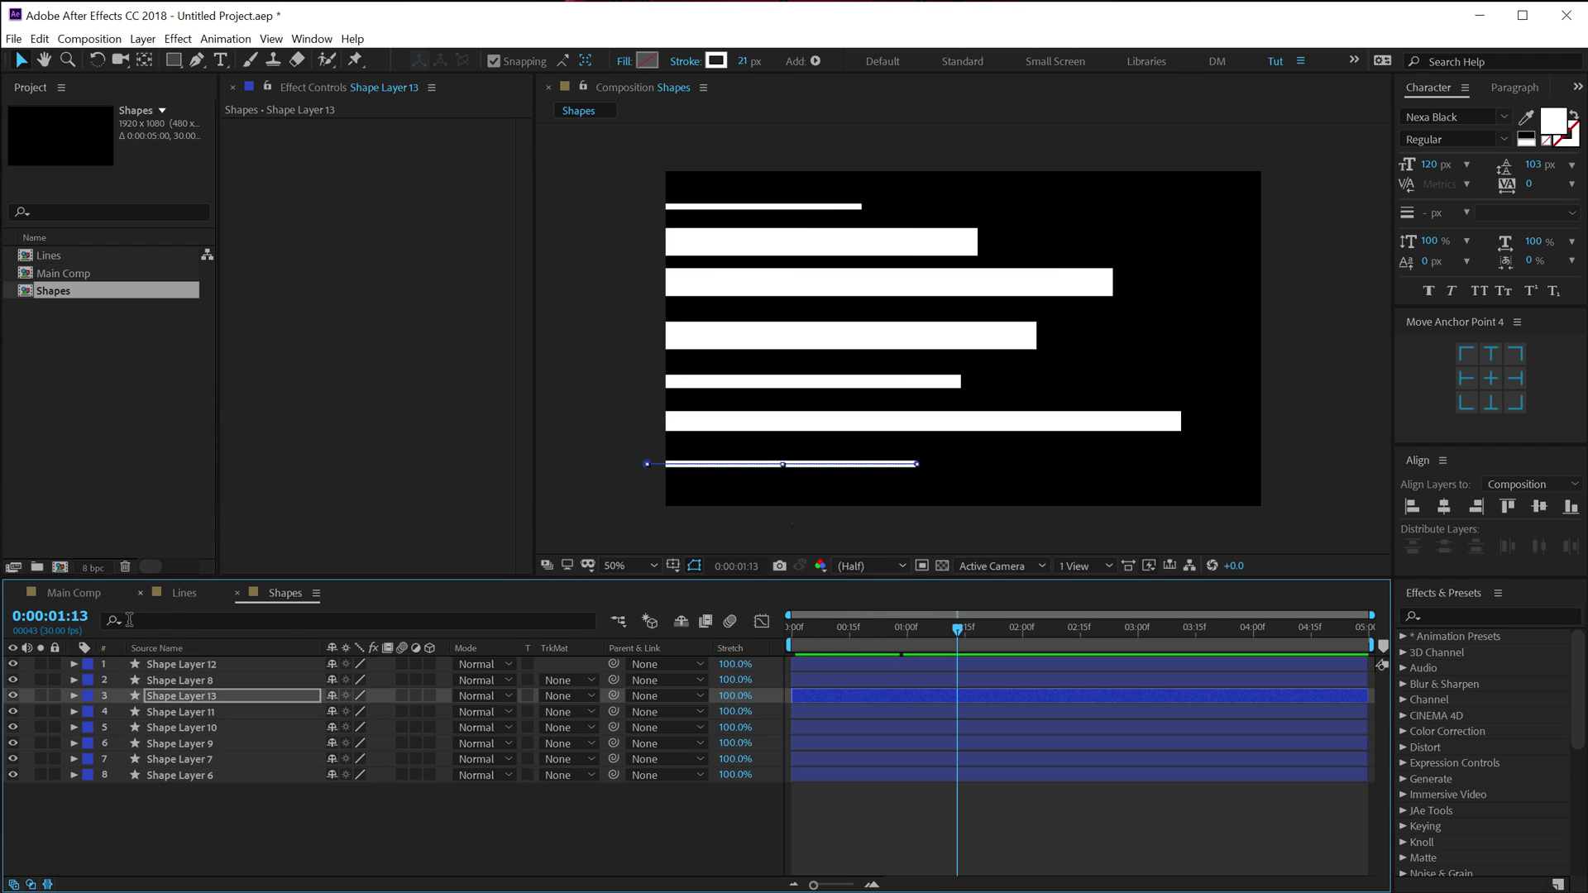
- Copy all nine shape layers from the Lines composition into the Shapes composition at 0:00:00:00 and preview the combined animation
click(185, 594)
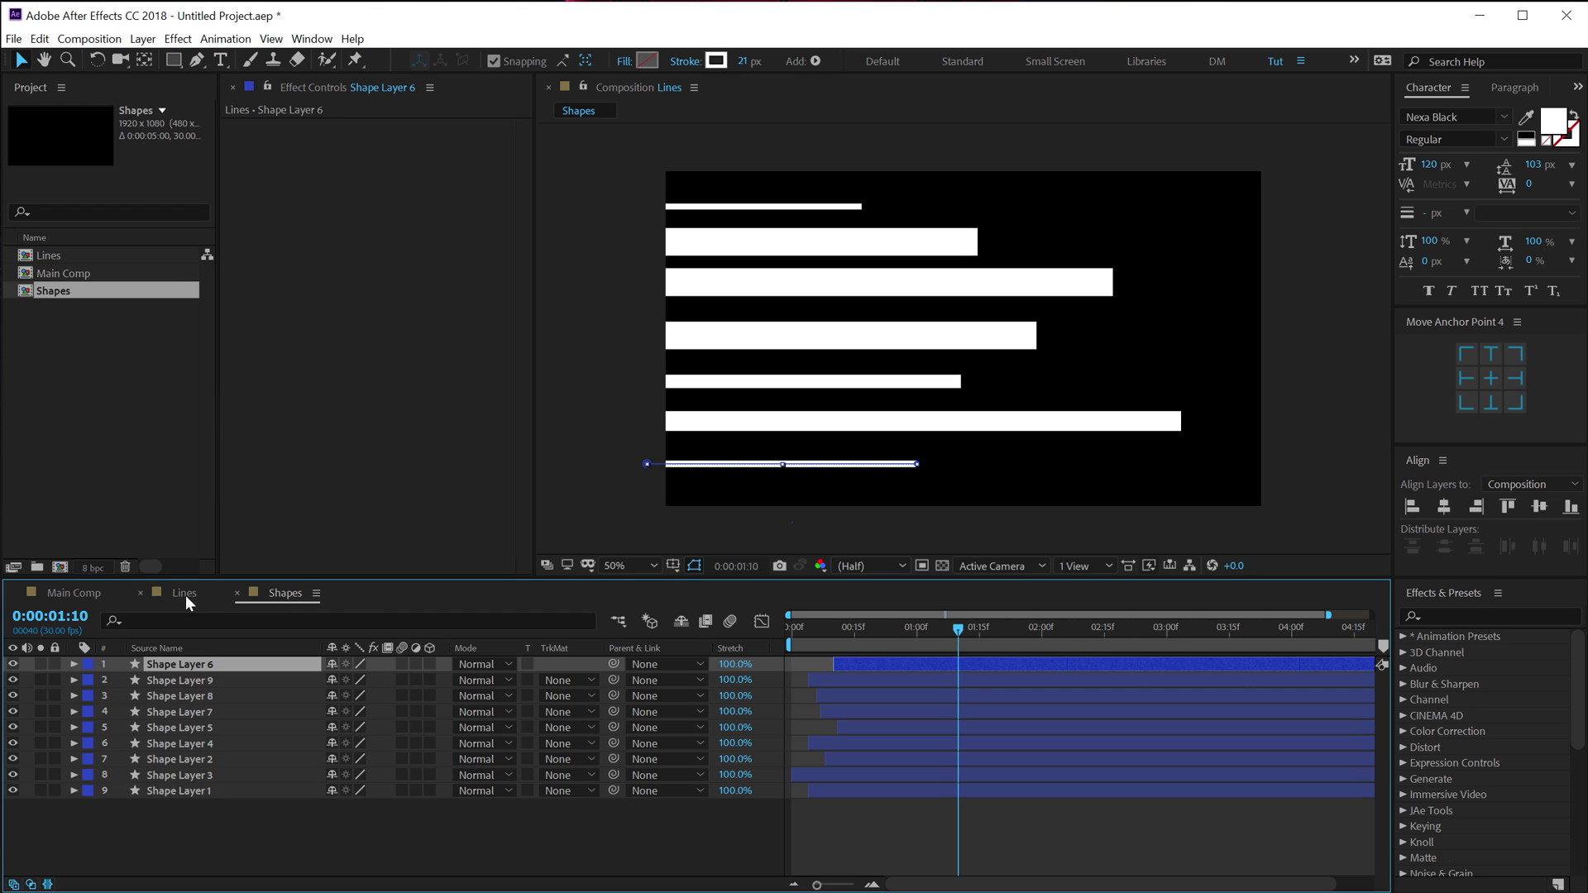
drag(176, 827, 240, 641)
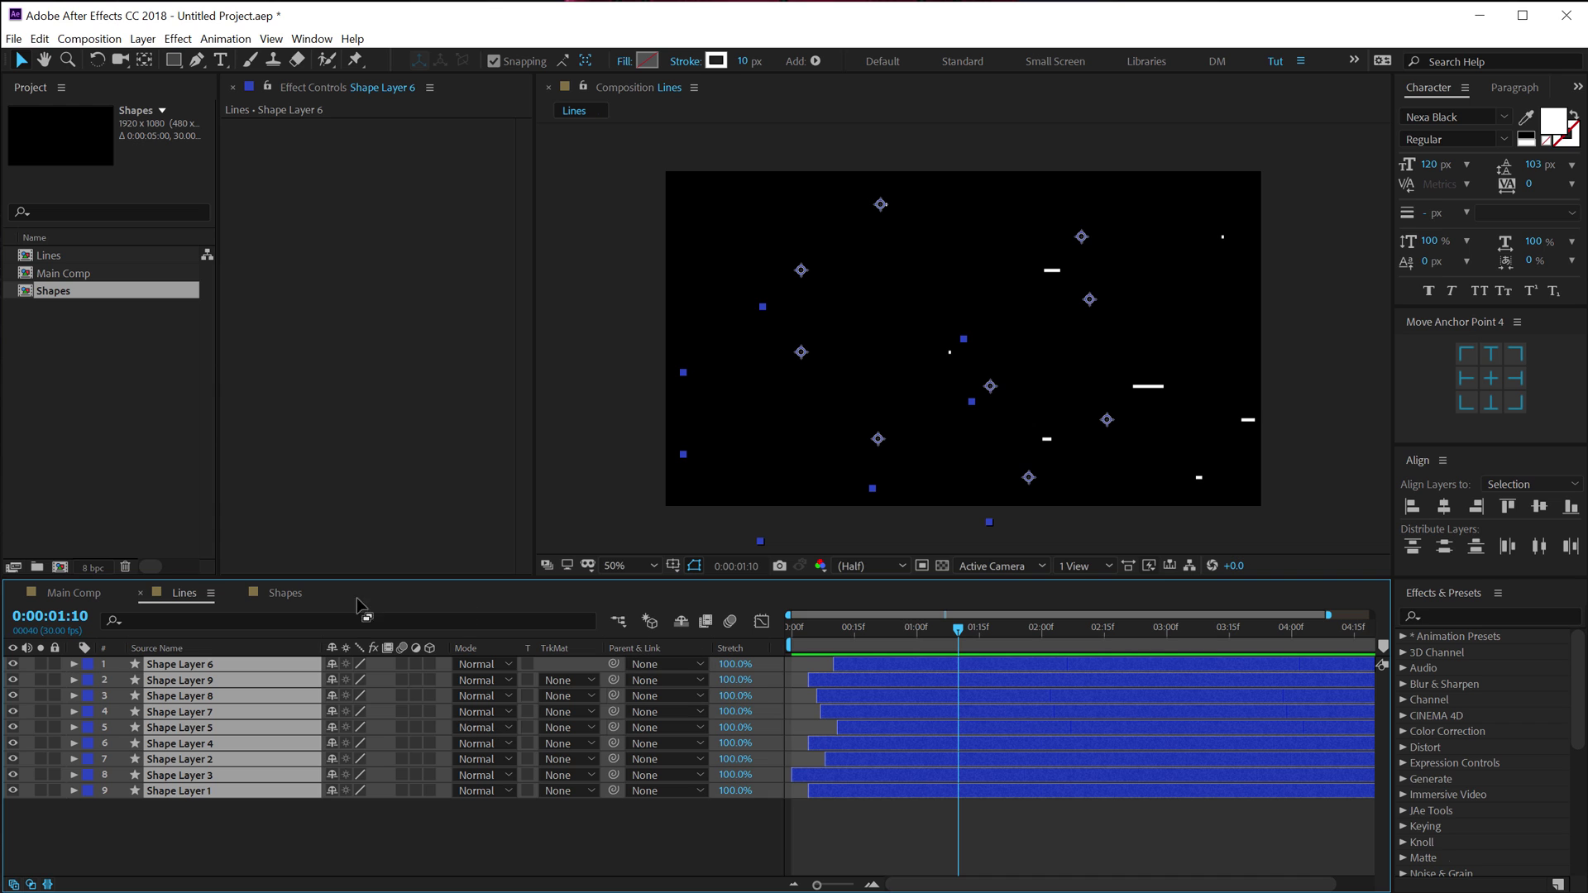
click(283, 592)
click(797, 630)
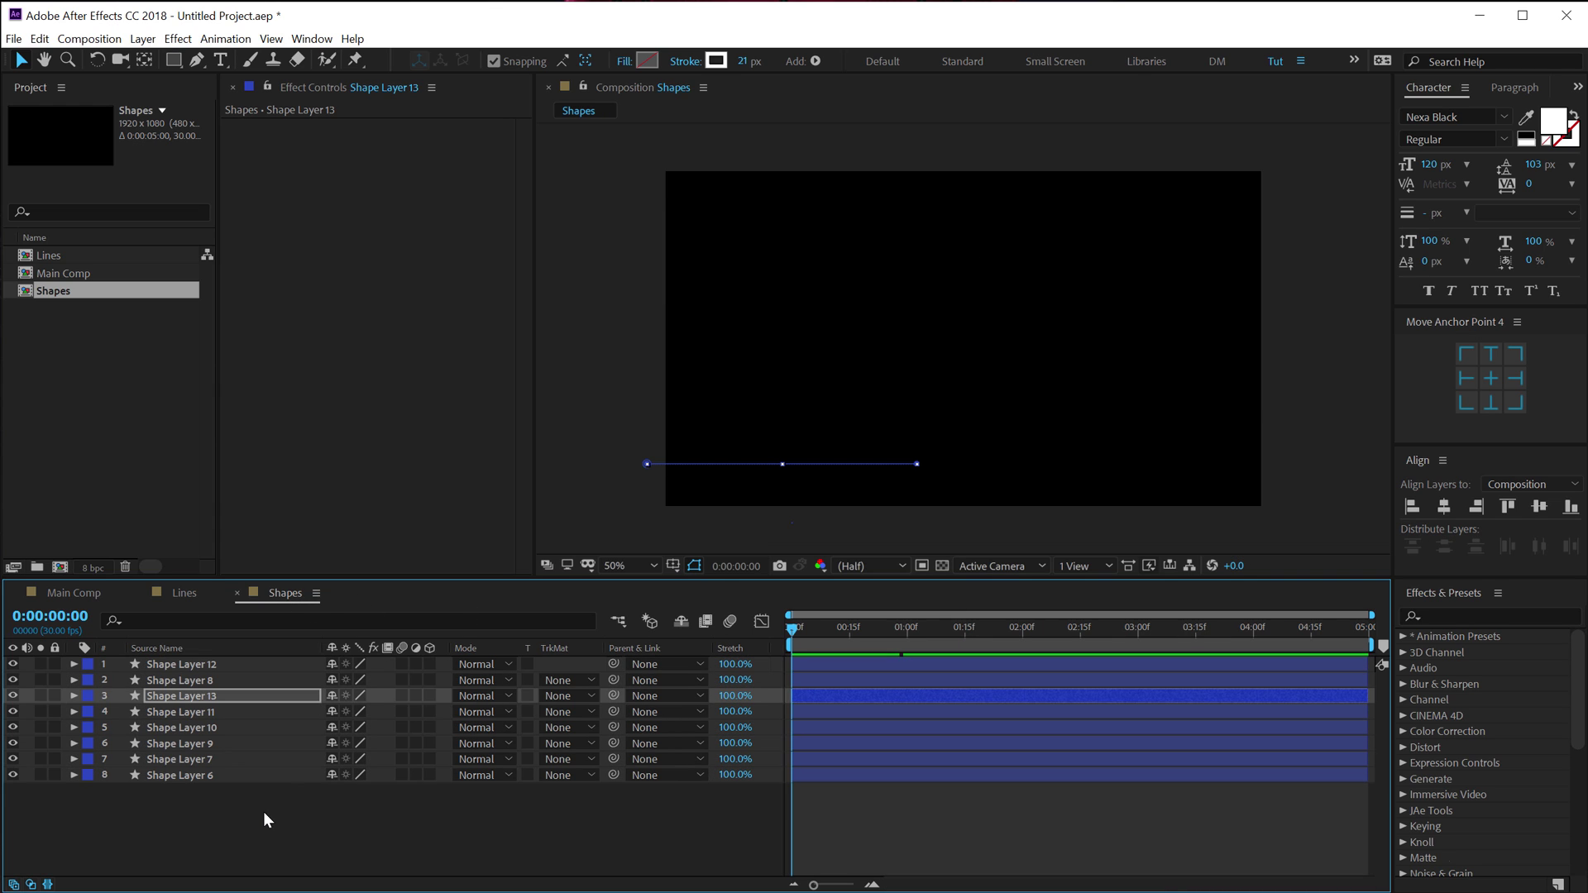
click(262, 812)
key(ctrl+v)
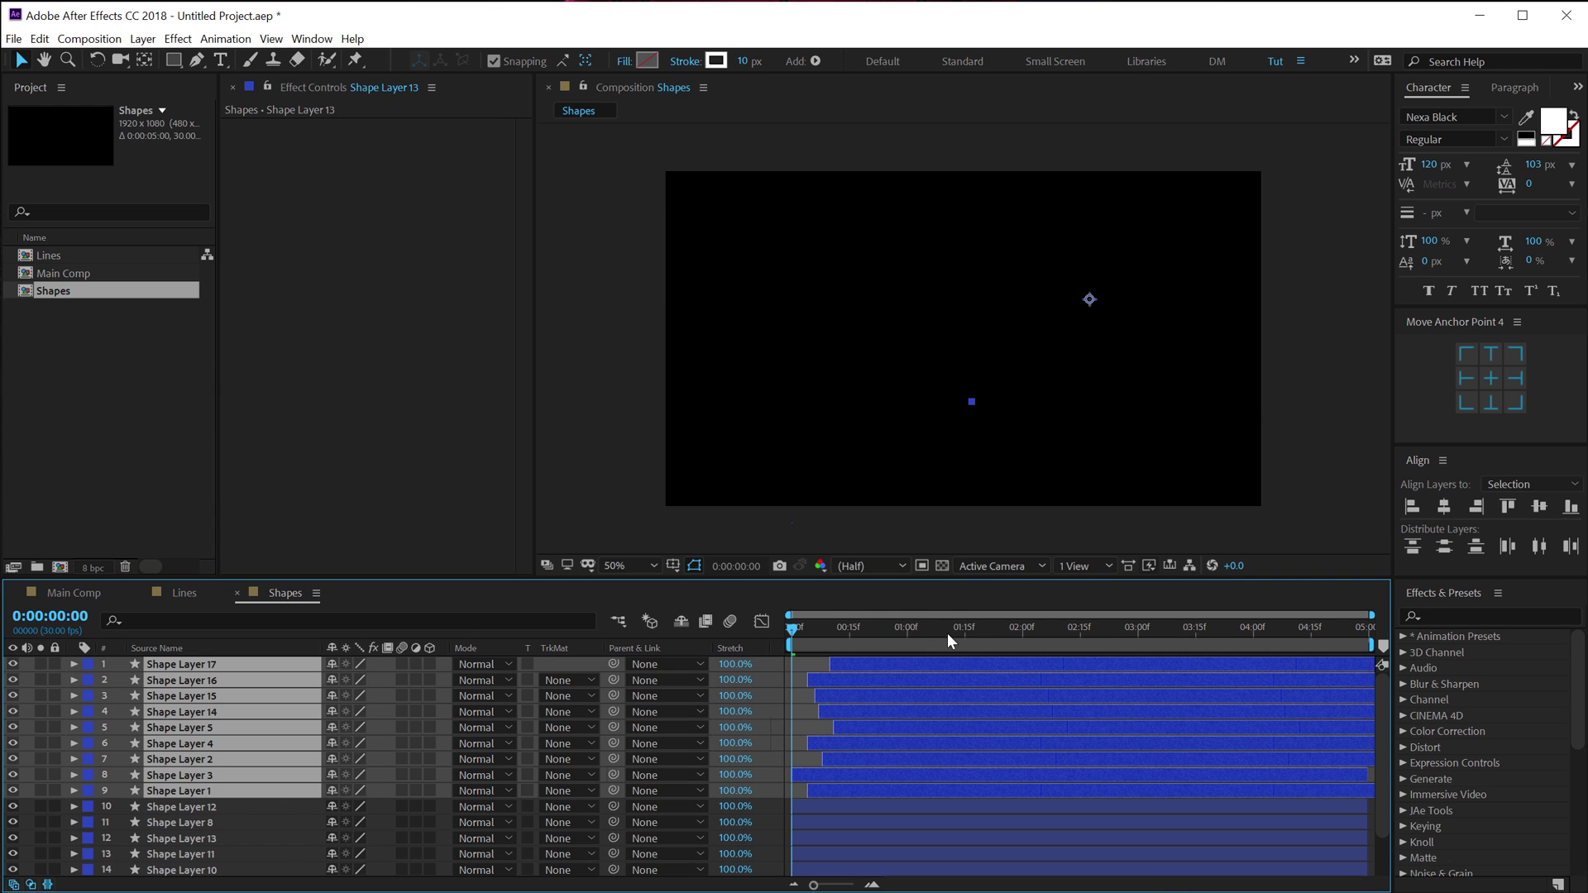
drag(796, 627, 857, 629)
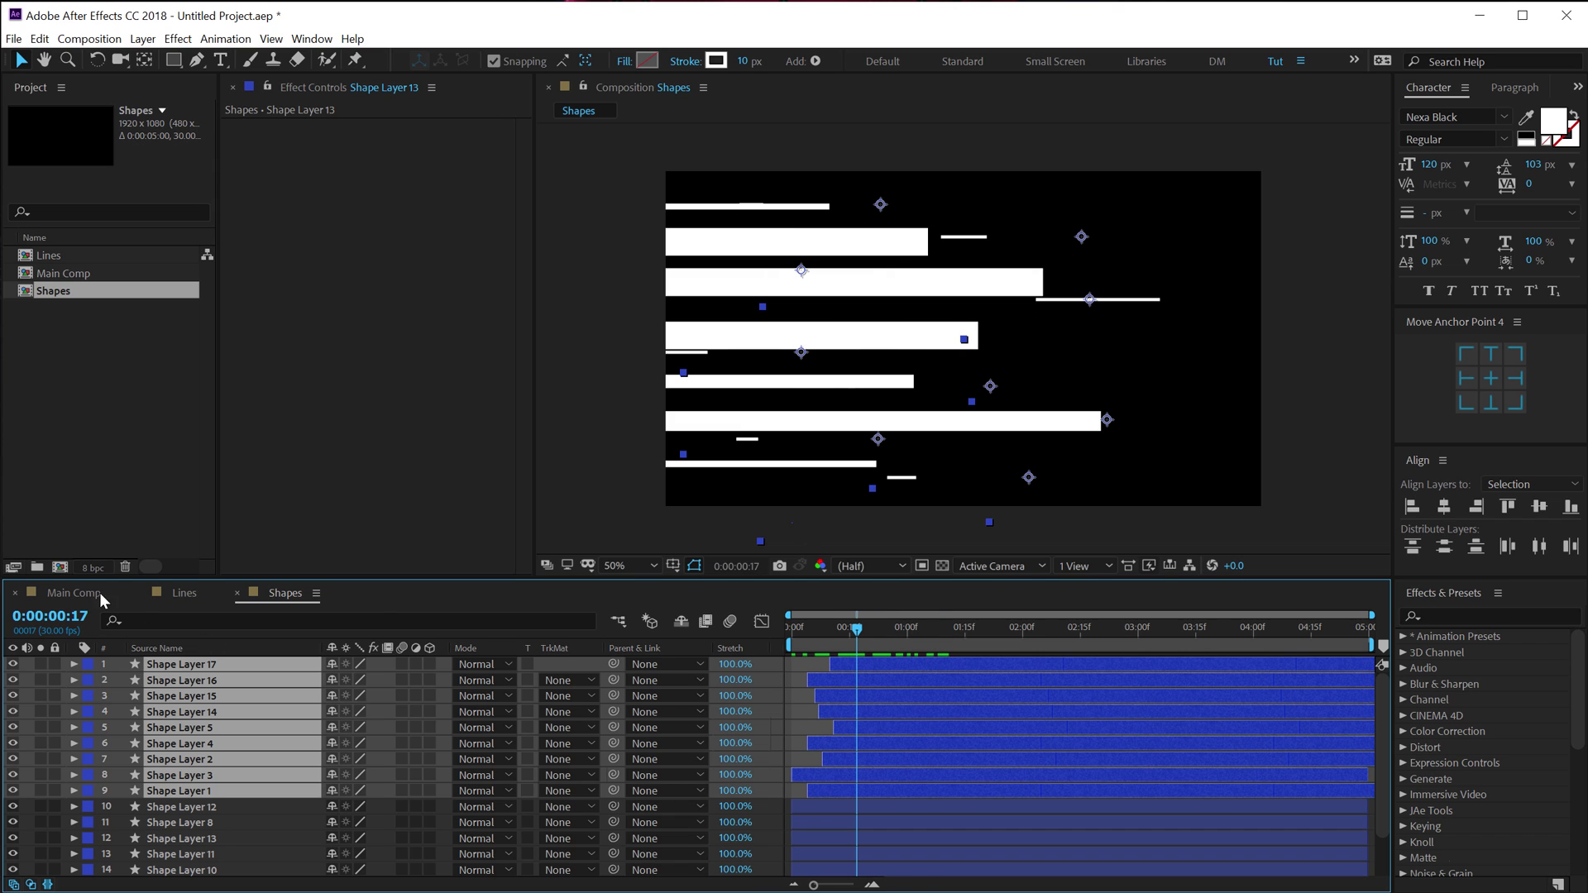
- Add the Lines composition to Main Comp as a layer and preview its animation up to 0:00:00:24
click(68, 594)
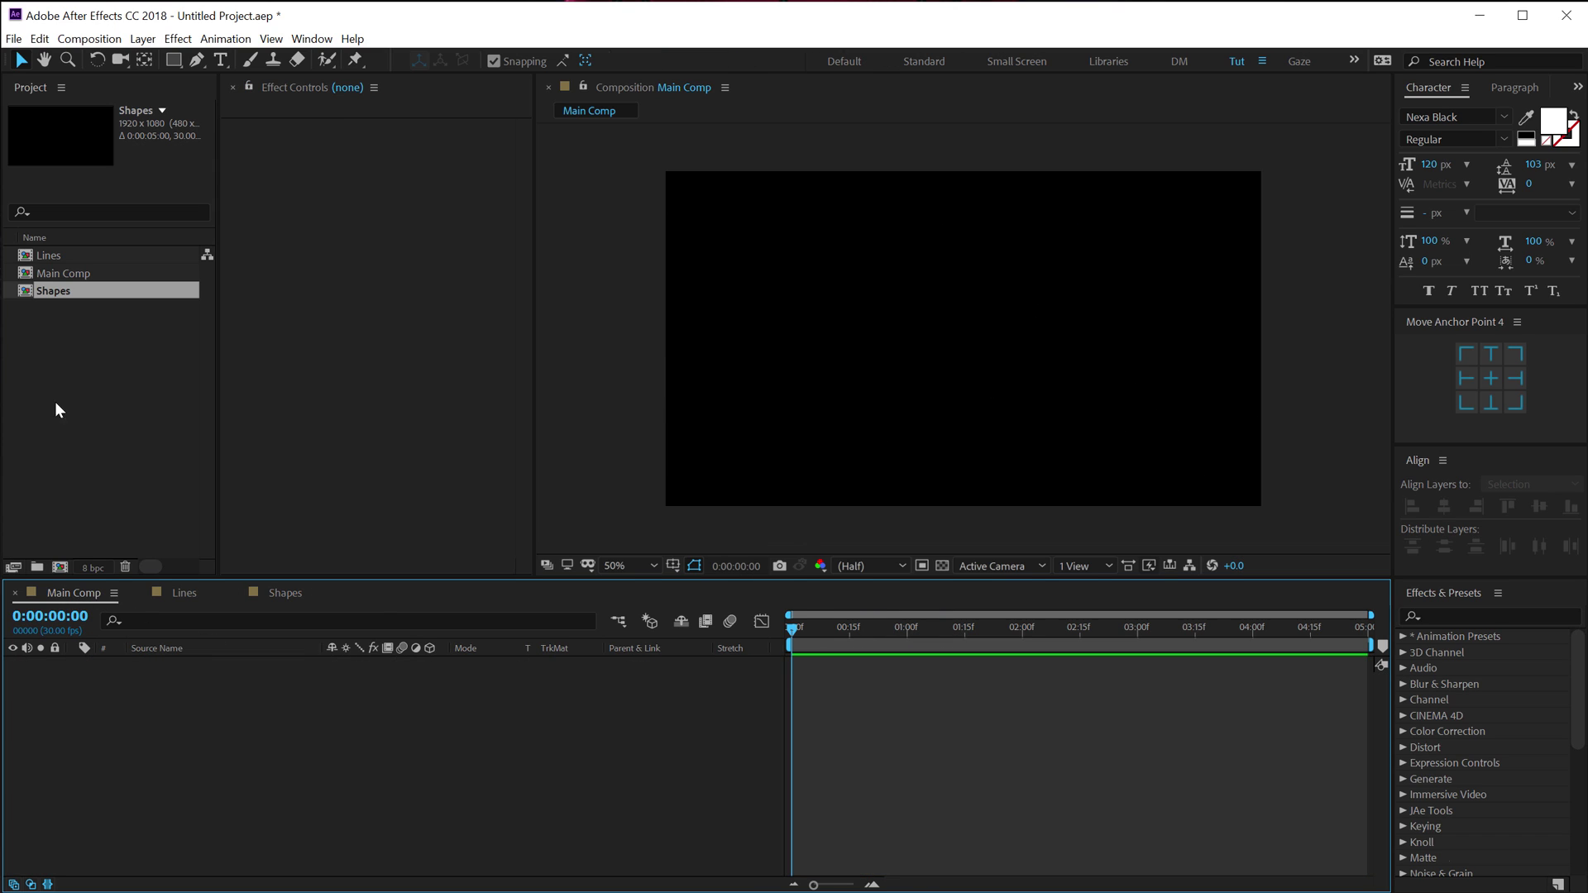
drag(46, 258, 171, 698)
drag(822, 623, 884, 627)
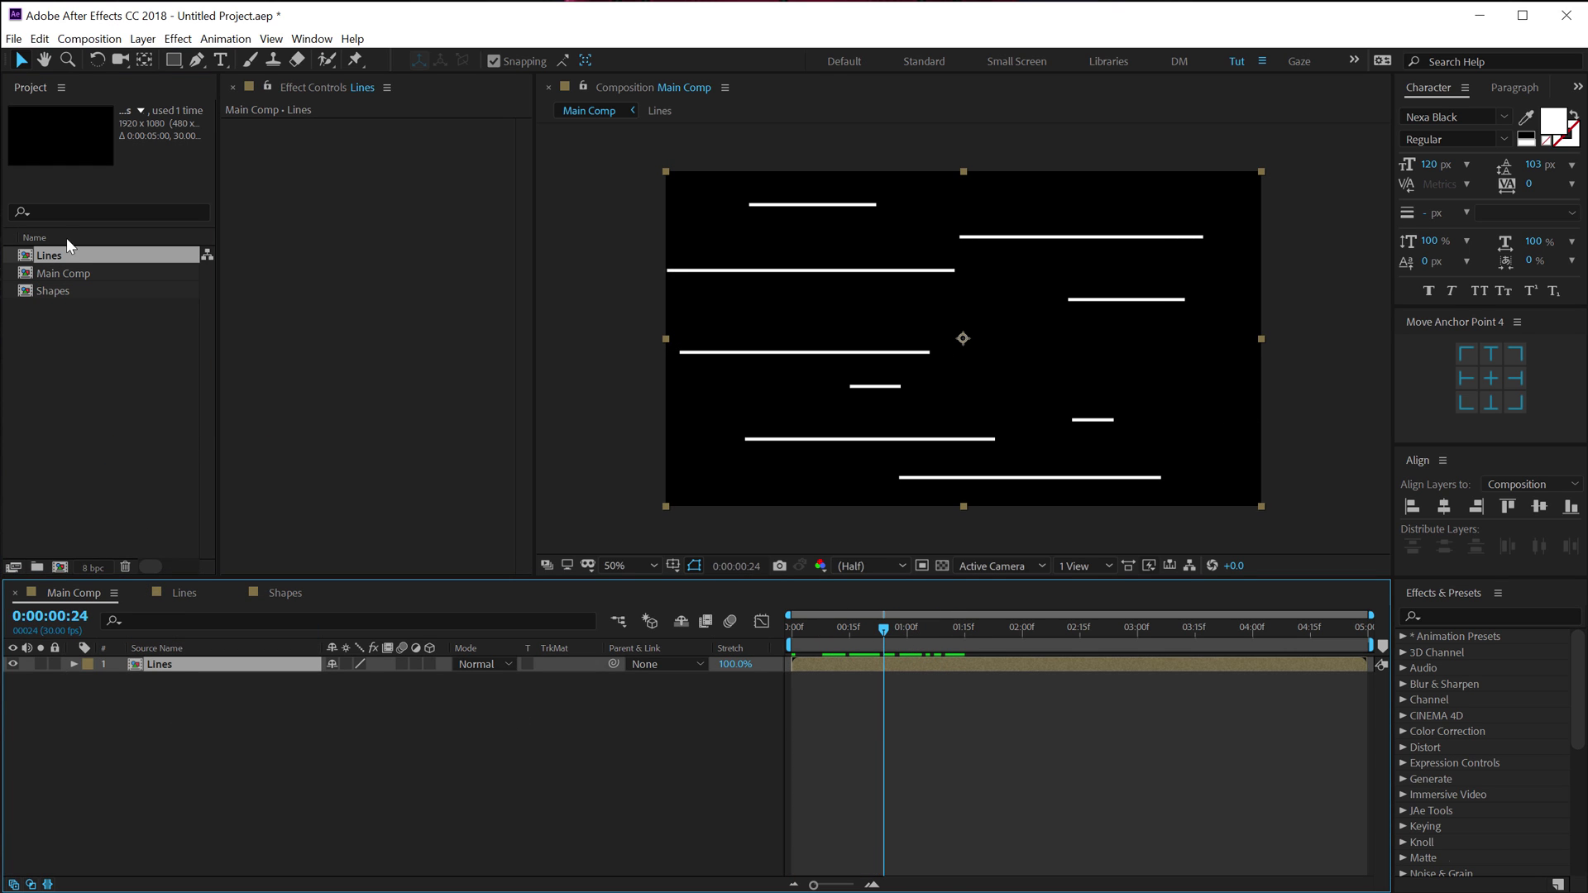
- Add the Shapes composition below Lines in Main Comp, hide the Lines layer, and preview the animation up to 0:00:01:19
click(61, 290)
drag(63, 290, 148, 699)
click(13, 664)
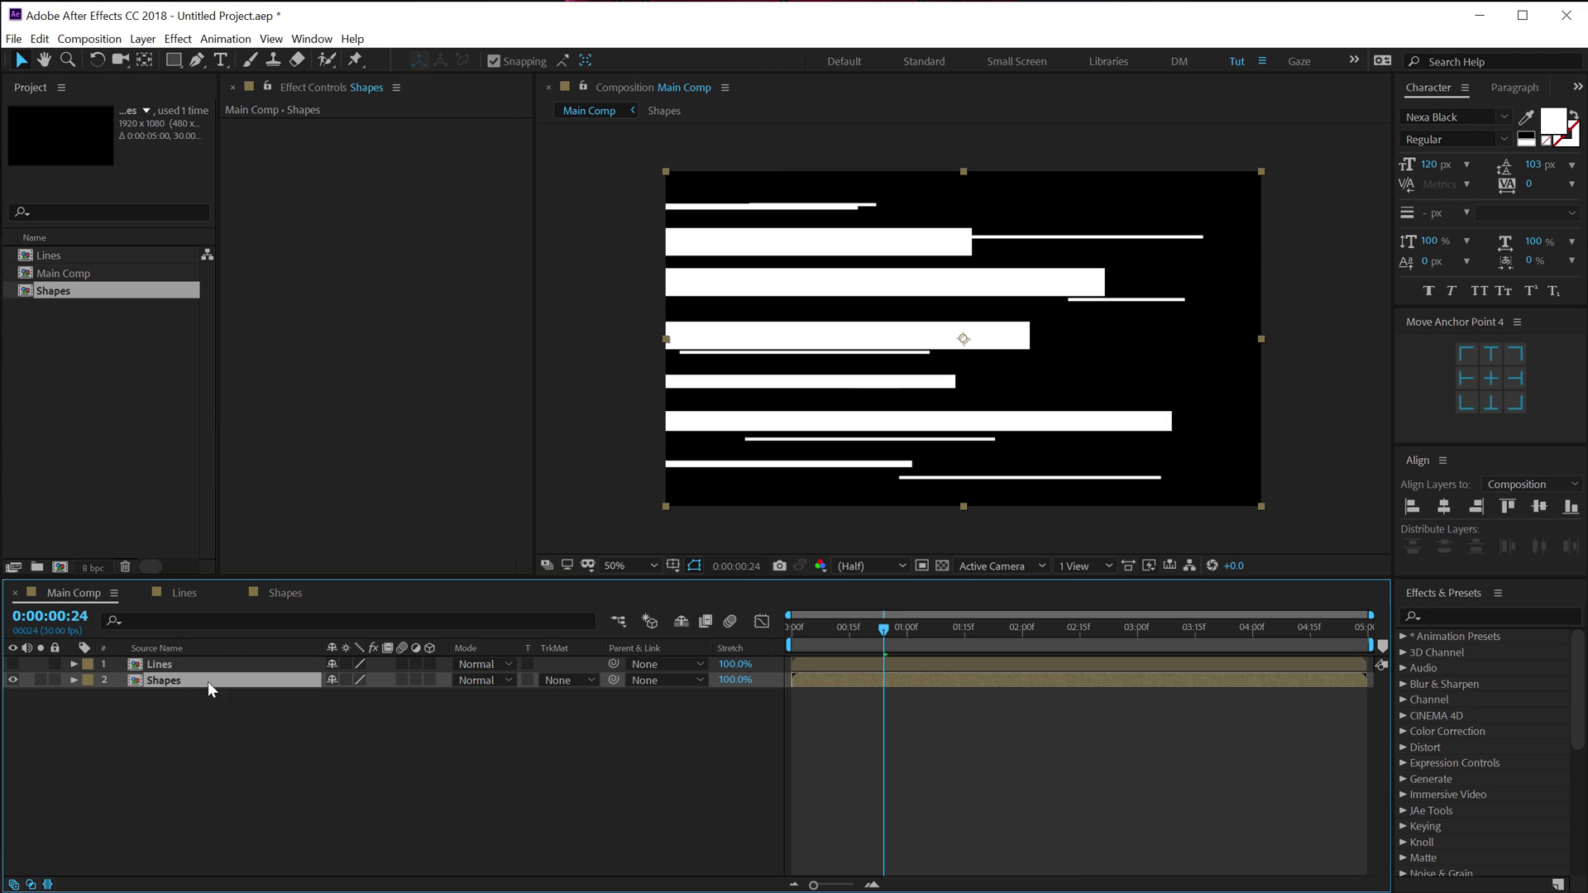
drag(830, 629, 979, 626)
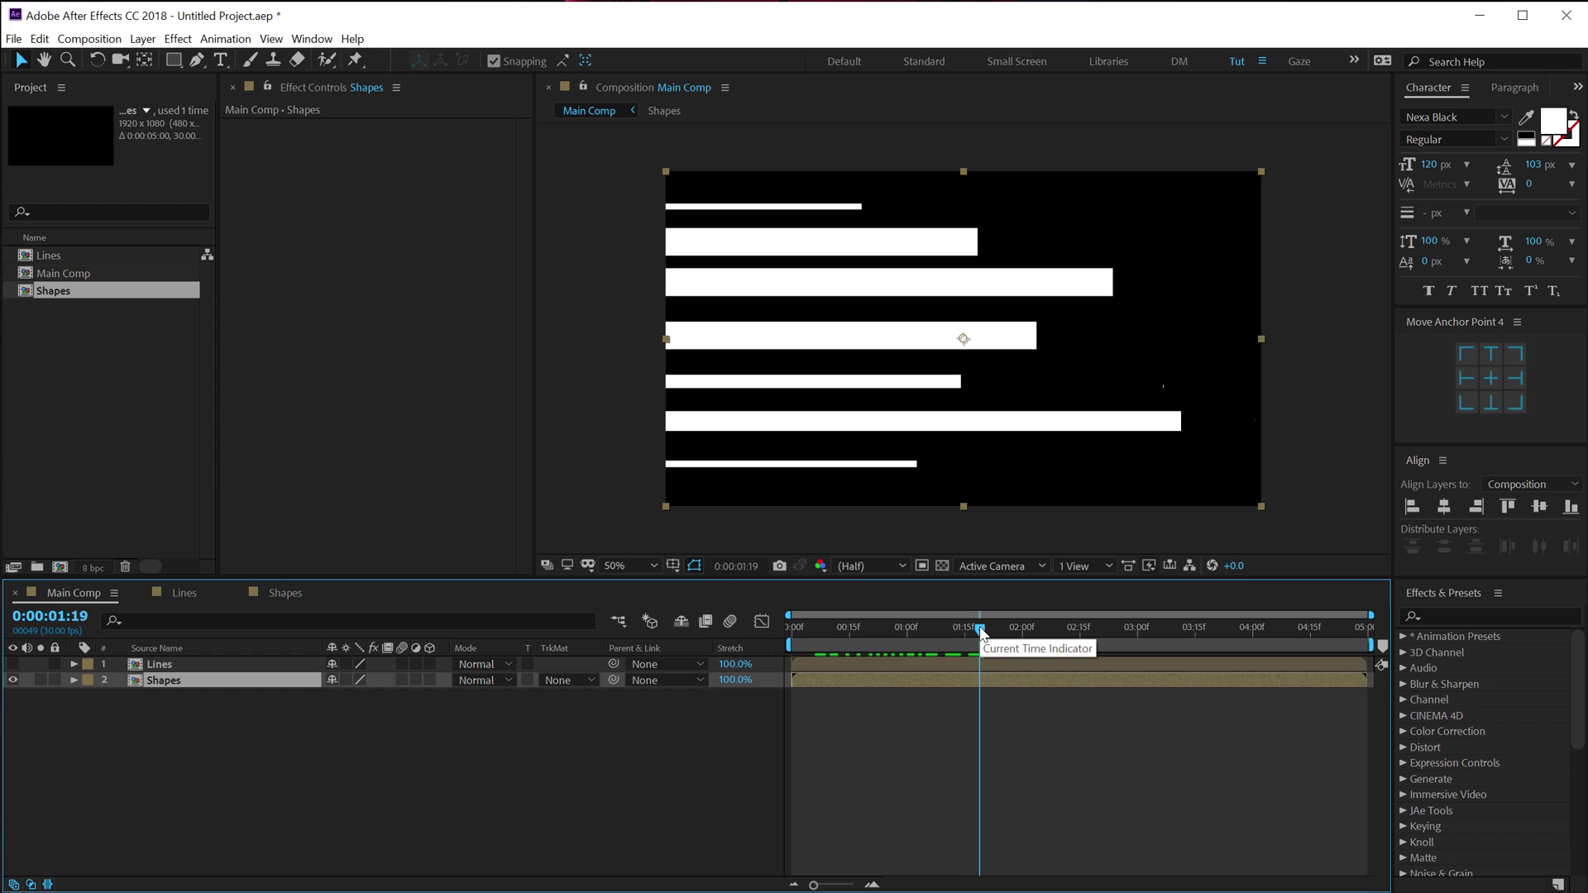
- Duplicate the Shapes layer in Main Comp
click(249, 713)
click(189, 677)
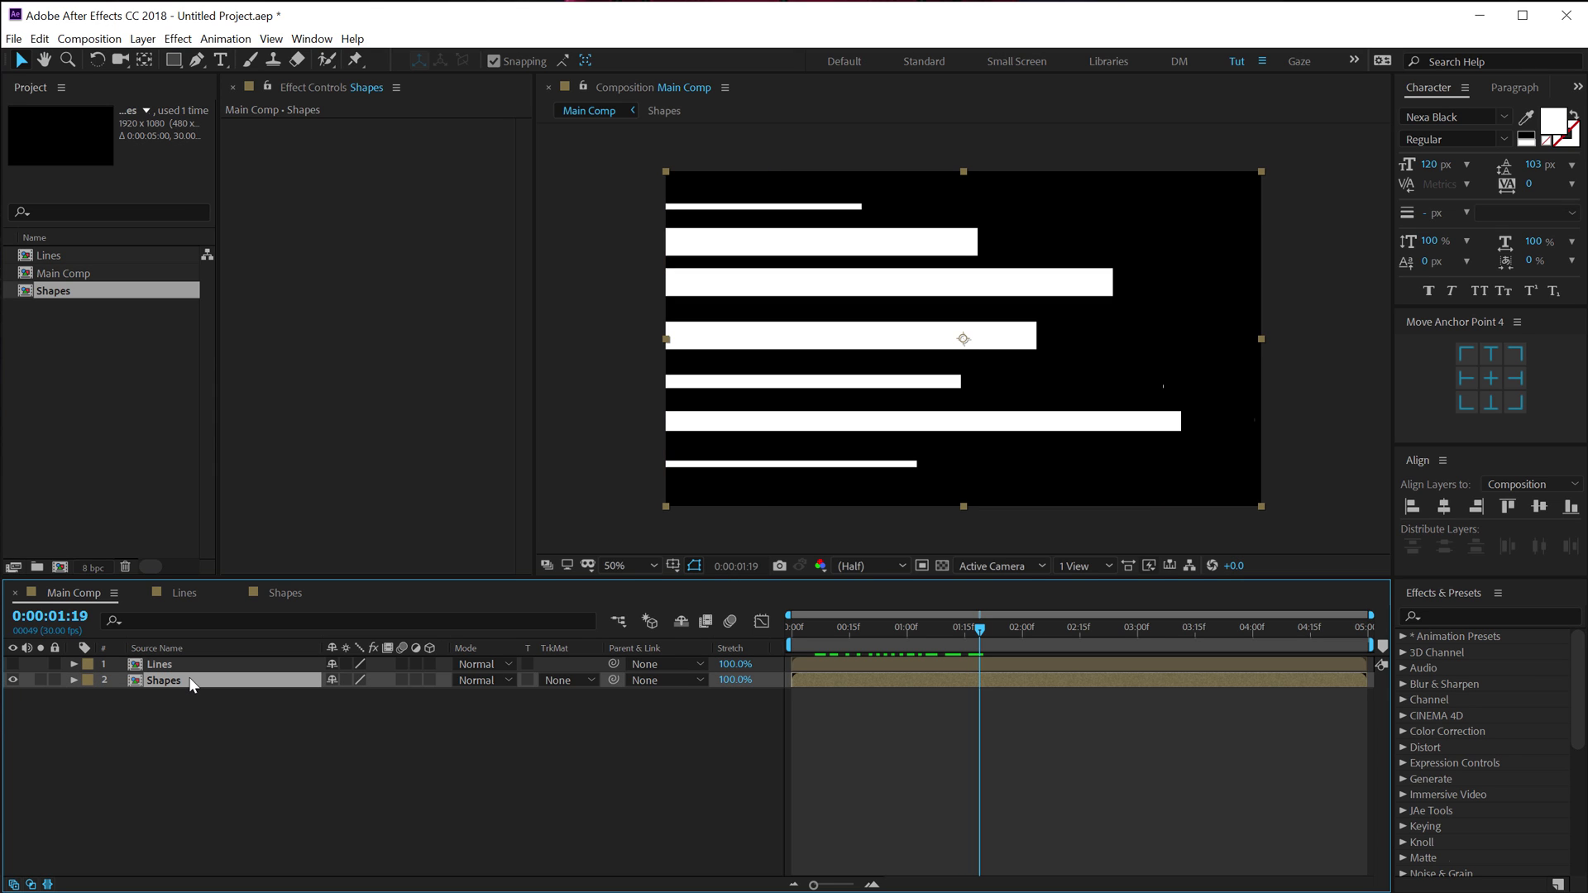
key(ctrl+d)
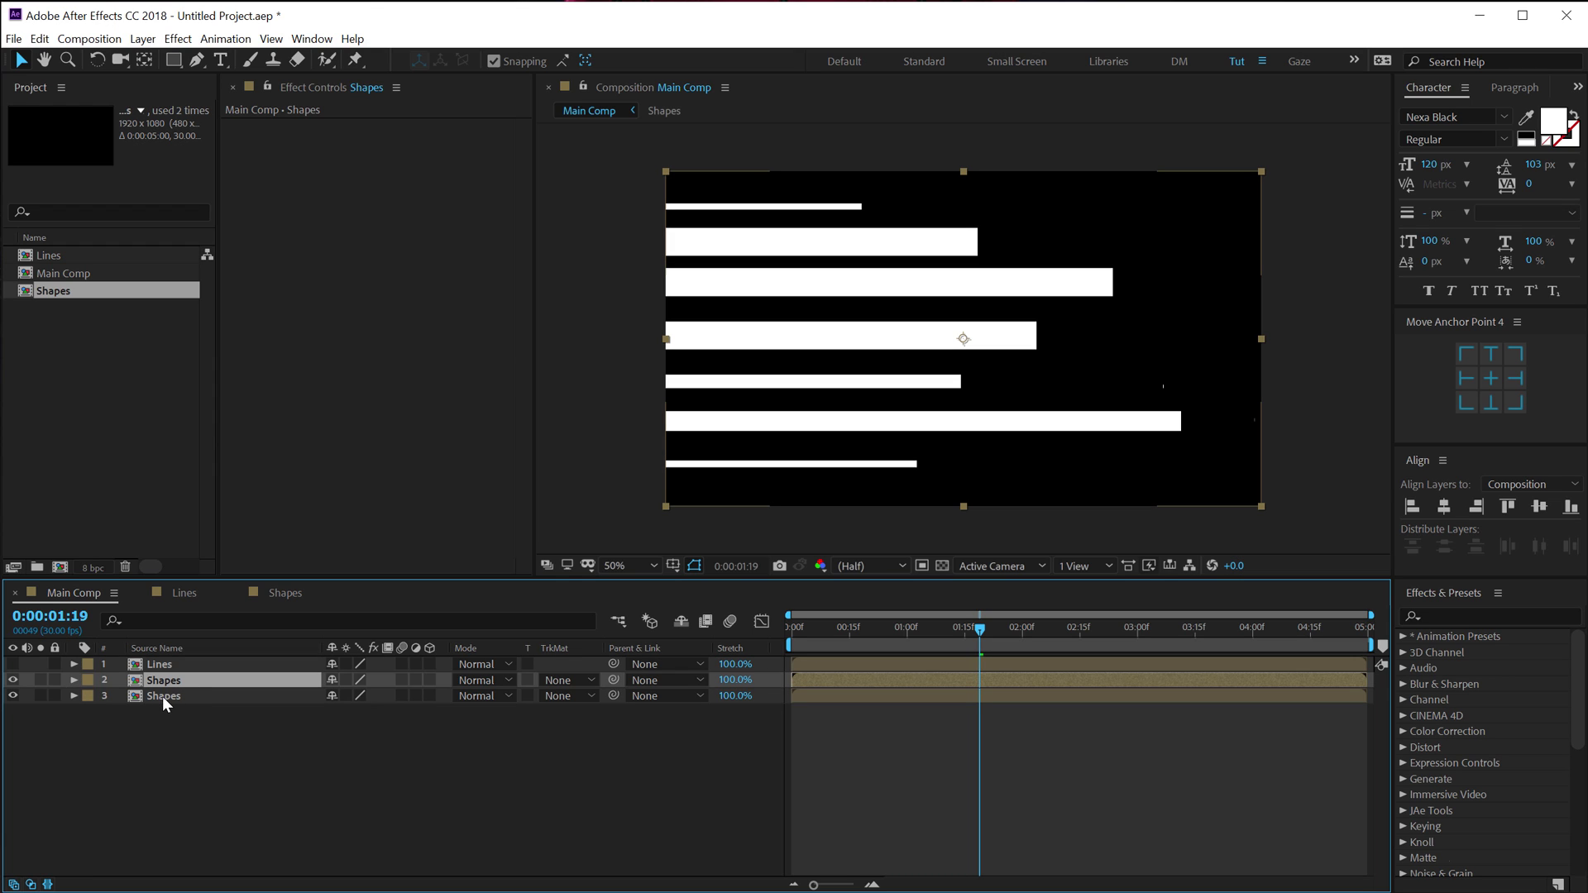
- Set the lower Shapes layer's track matte to Alpha Inverted Matte "Shapes" and preview the animation up to 0:00:00:18
click(579, 723)
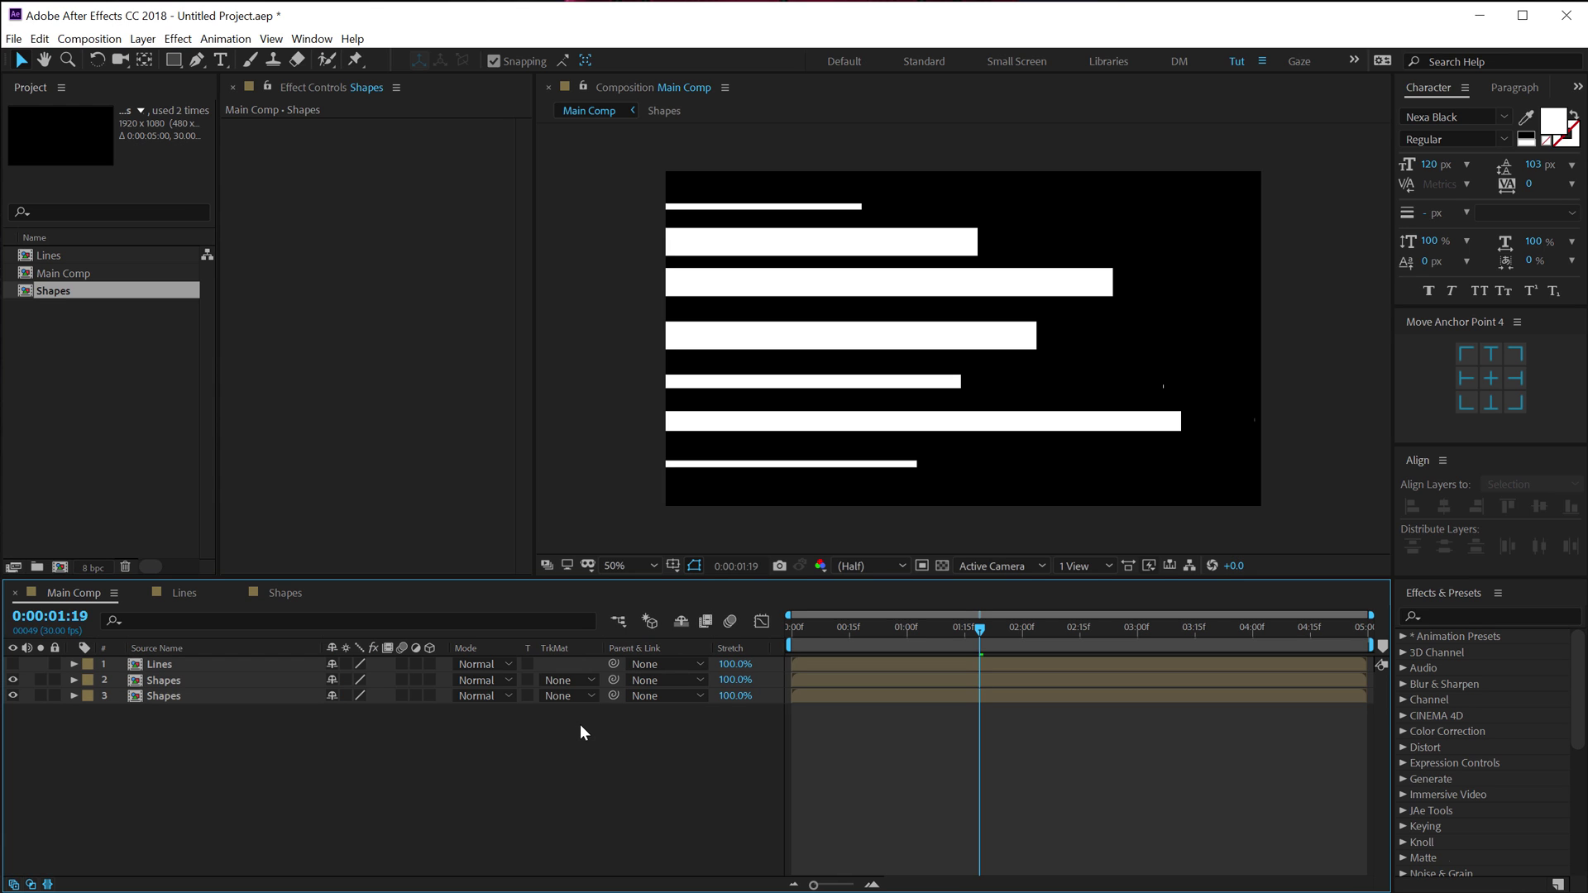
click(177, 696)
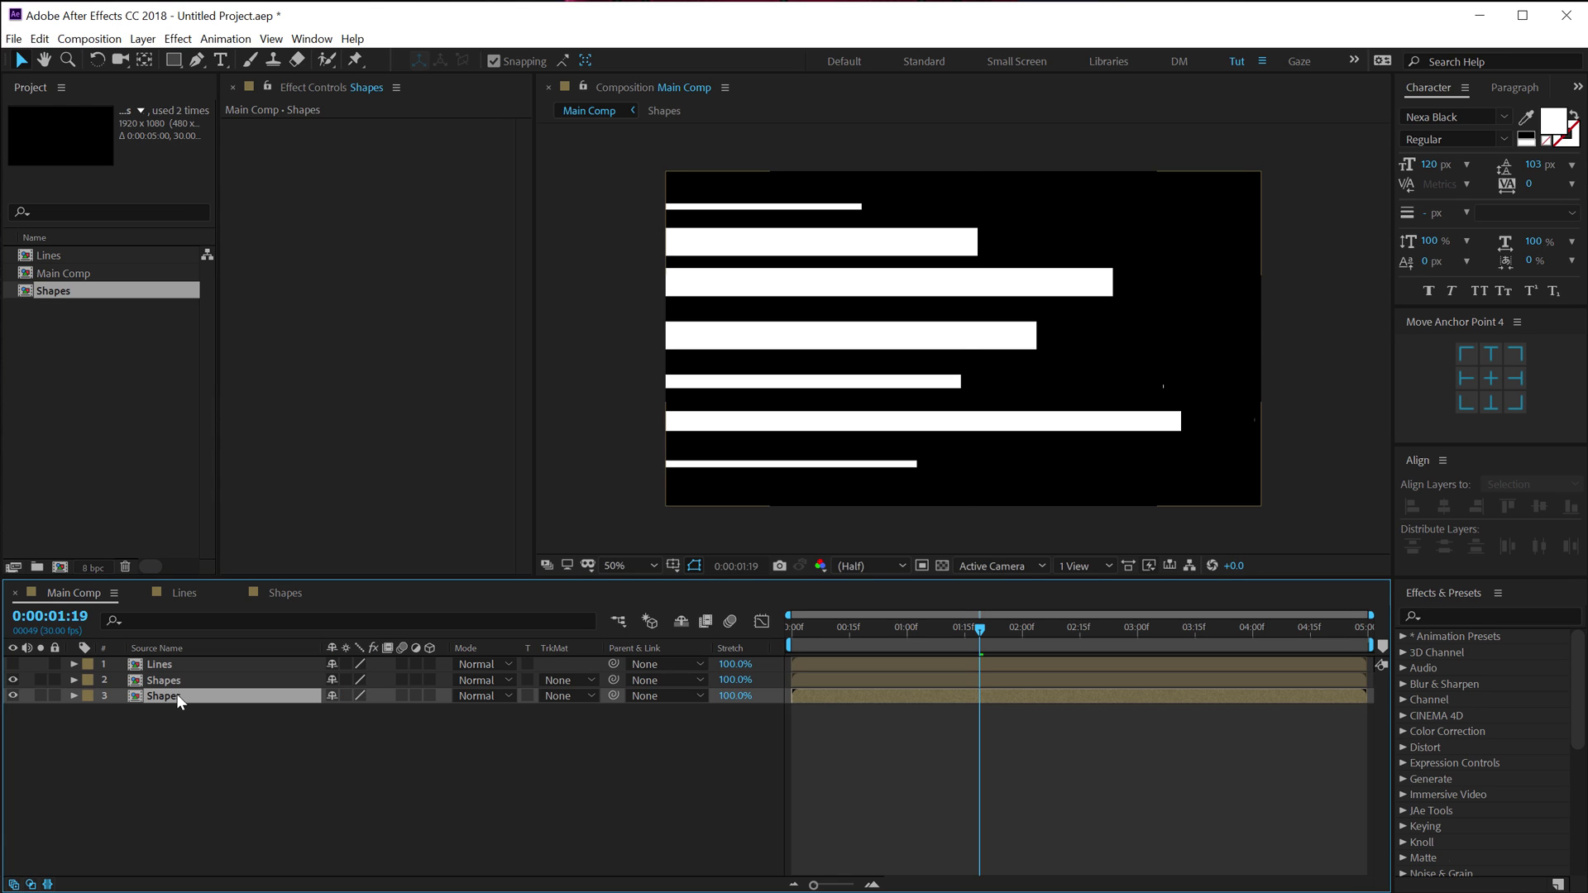
click(582, 698)
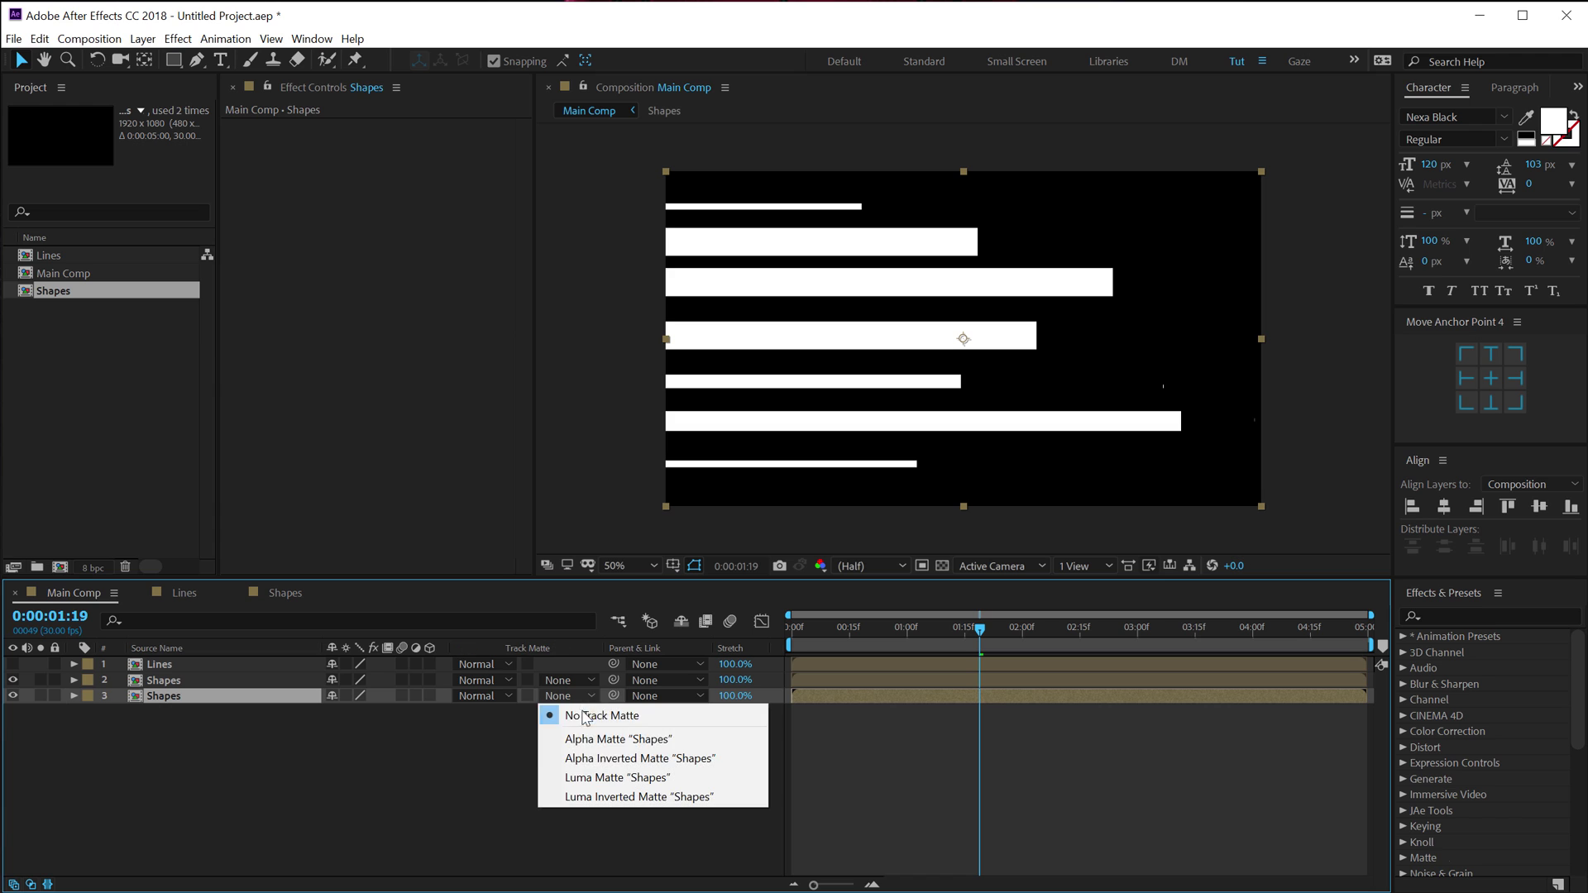
click(588, 758)
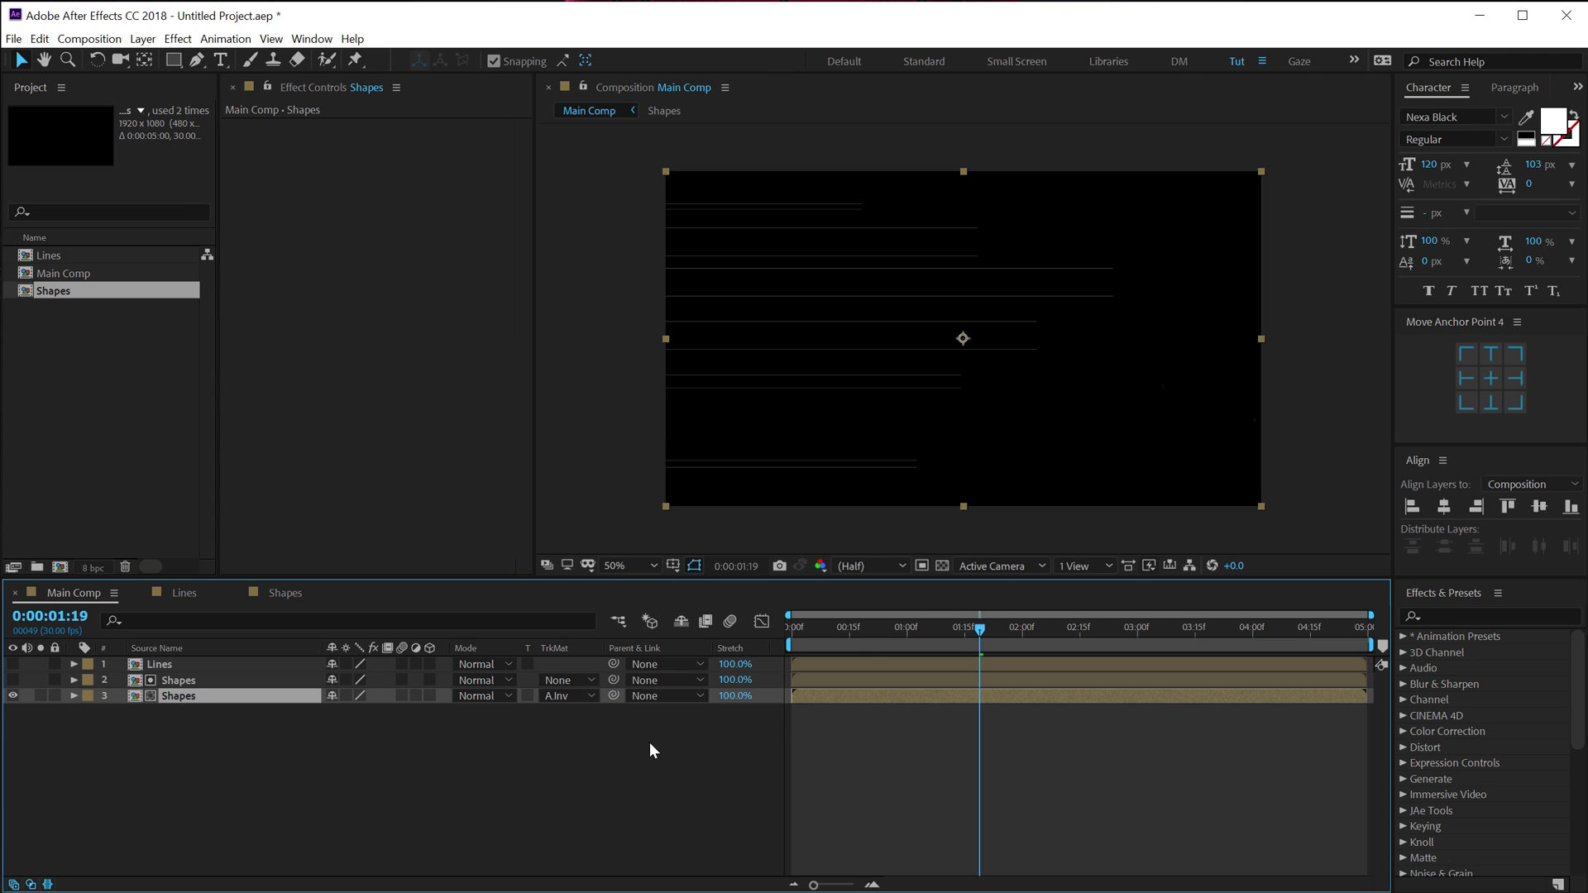
drag(911, 632, 857, 638)
key(space)
click(557, 698)
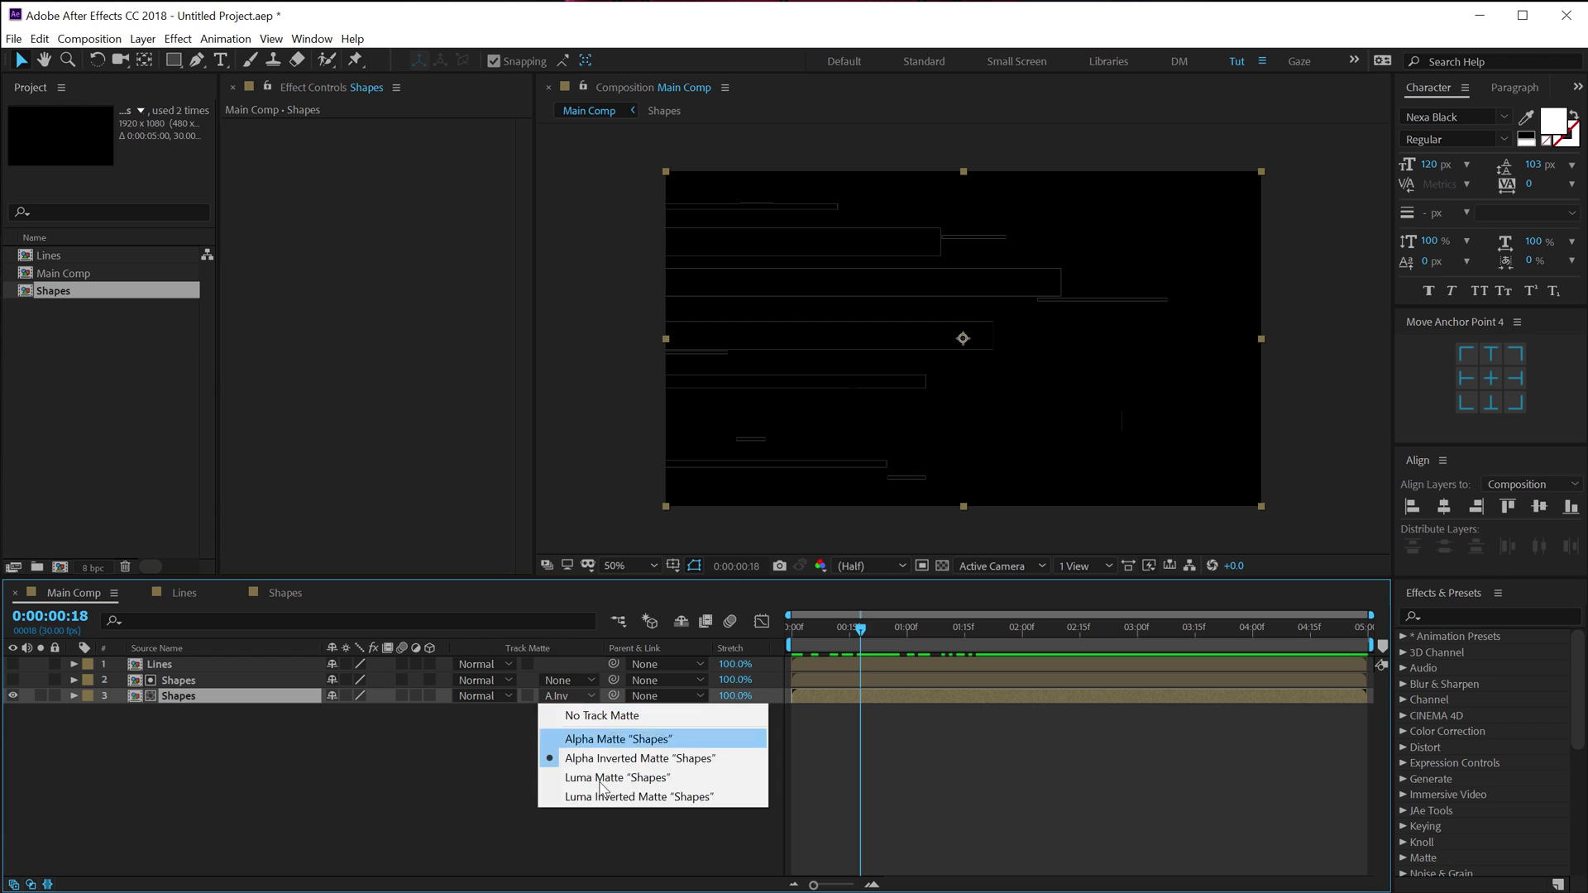
click(212, 696)
- Shift the upper Shapes matte layer about 9 frames later and inspect the revealed shapes' edges at 0:00:01:00
drag(846, 682, 906, 641)
click(819, 634)
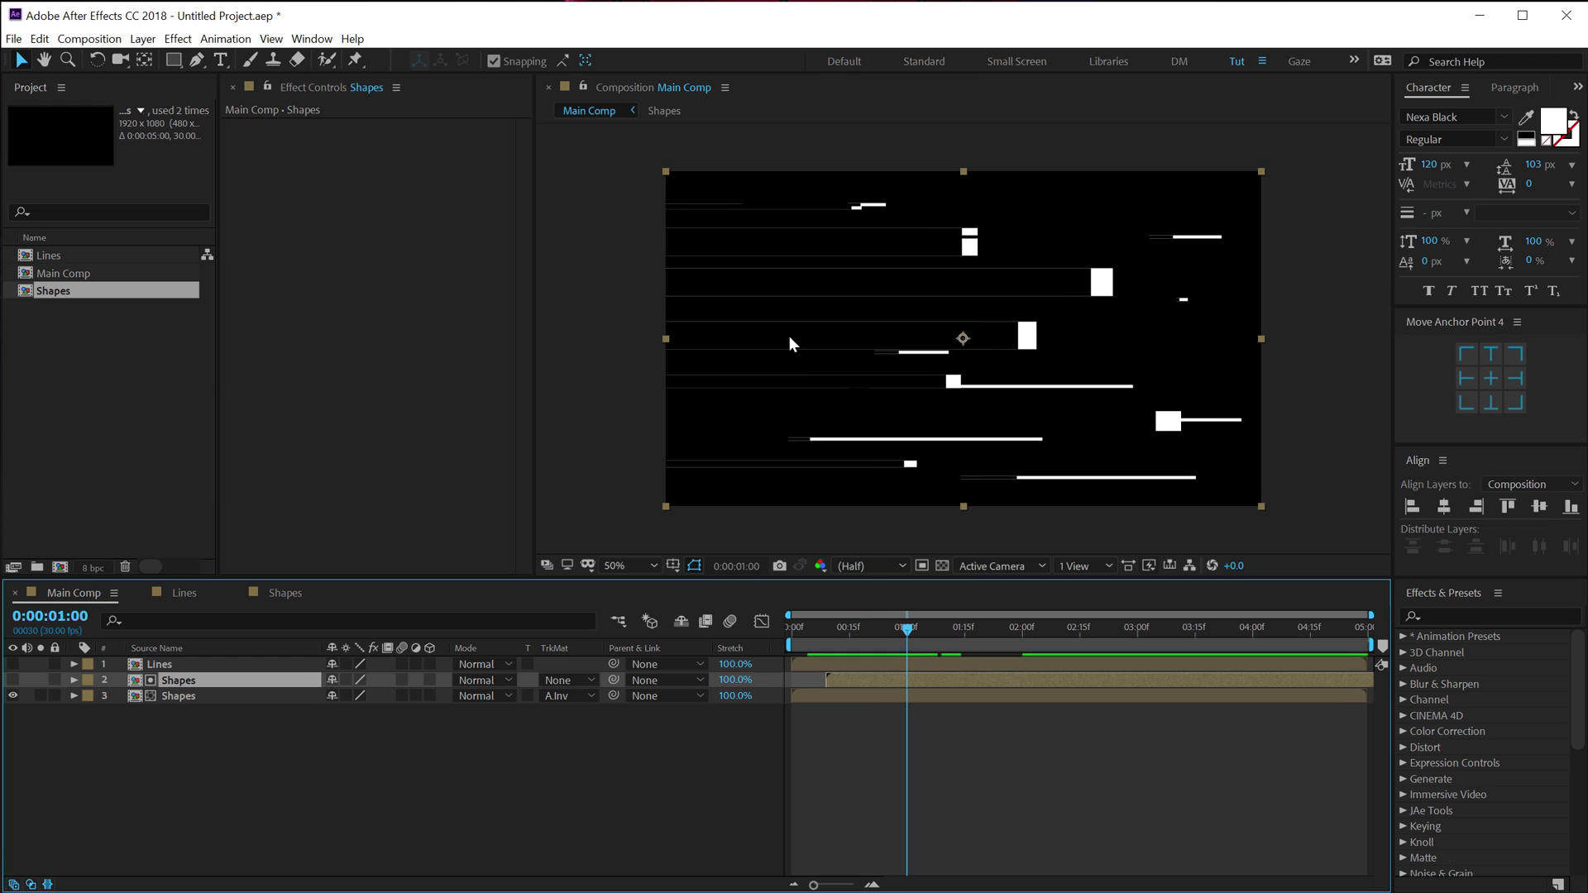
key(period)
key(comma)
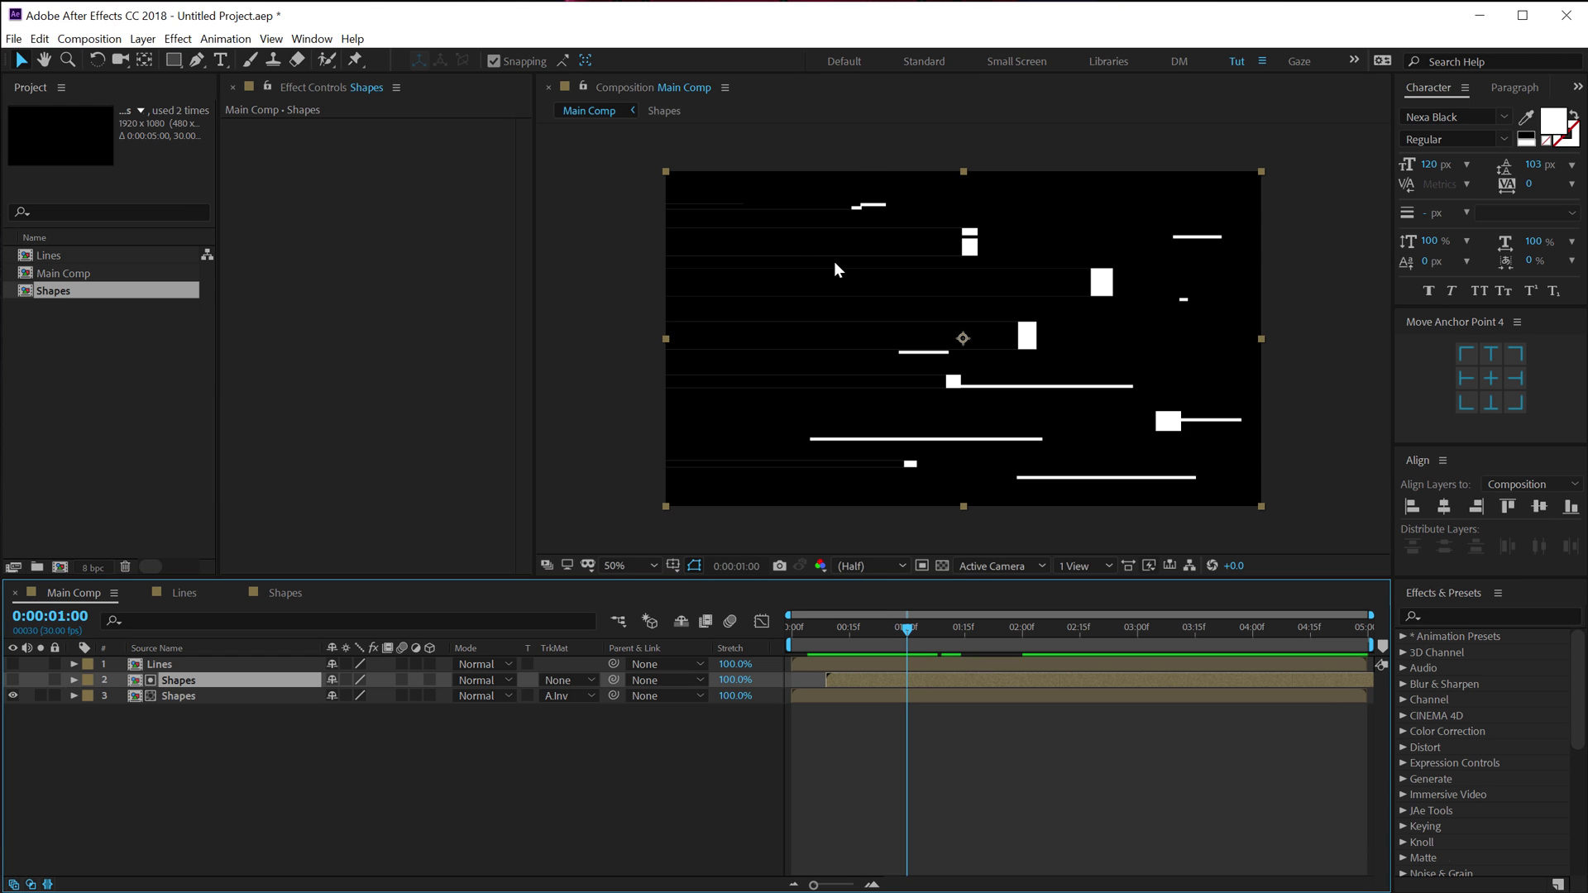
key(period)
key(h)
drag(904, 250, 1049, 333)
key(v)
key(comma)
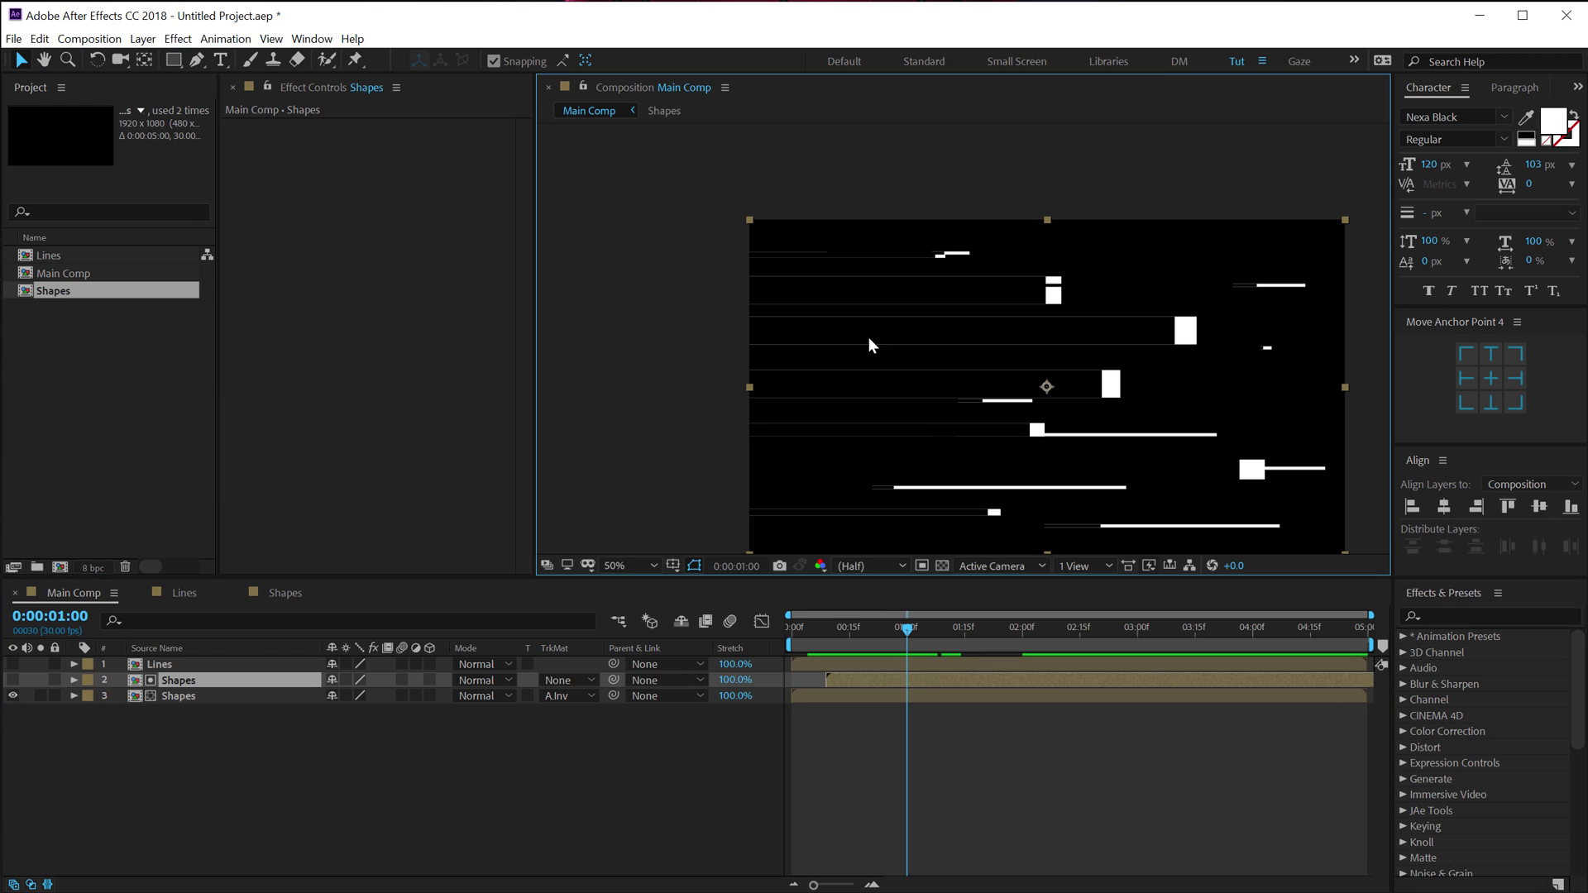
- Apply Simple Choker to the upper Shapes layer with Choke Matte -2 and preview the cleaned edges up to 0:00:00:24
click(193, 683)
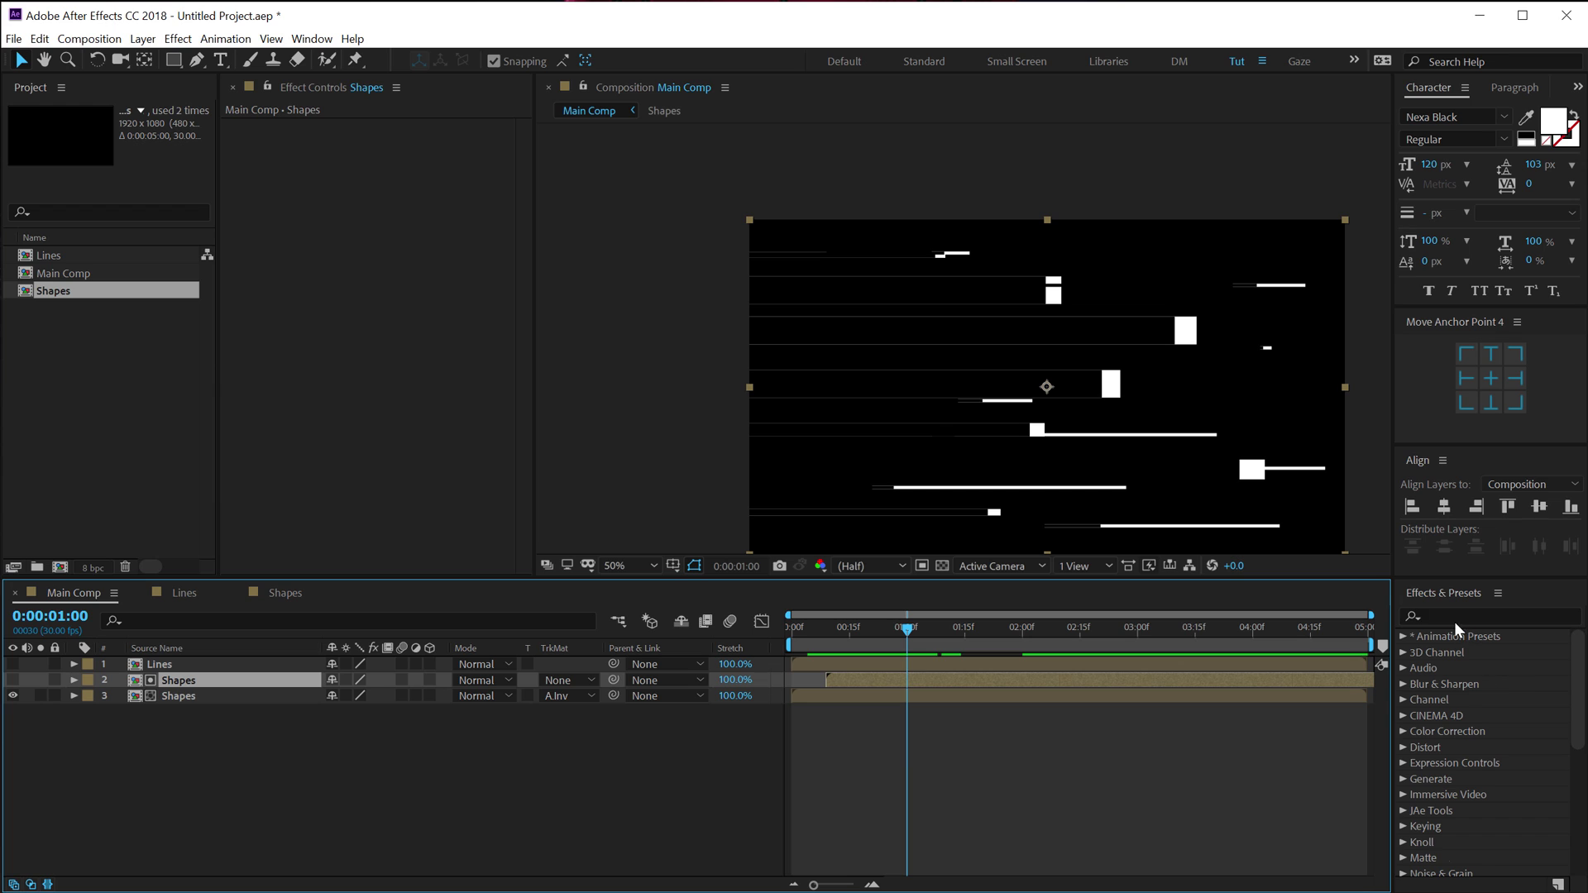
click(1402, 617)
text(simple)
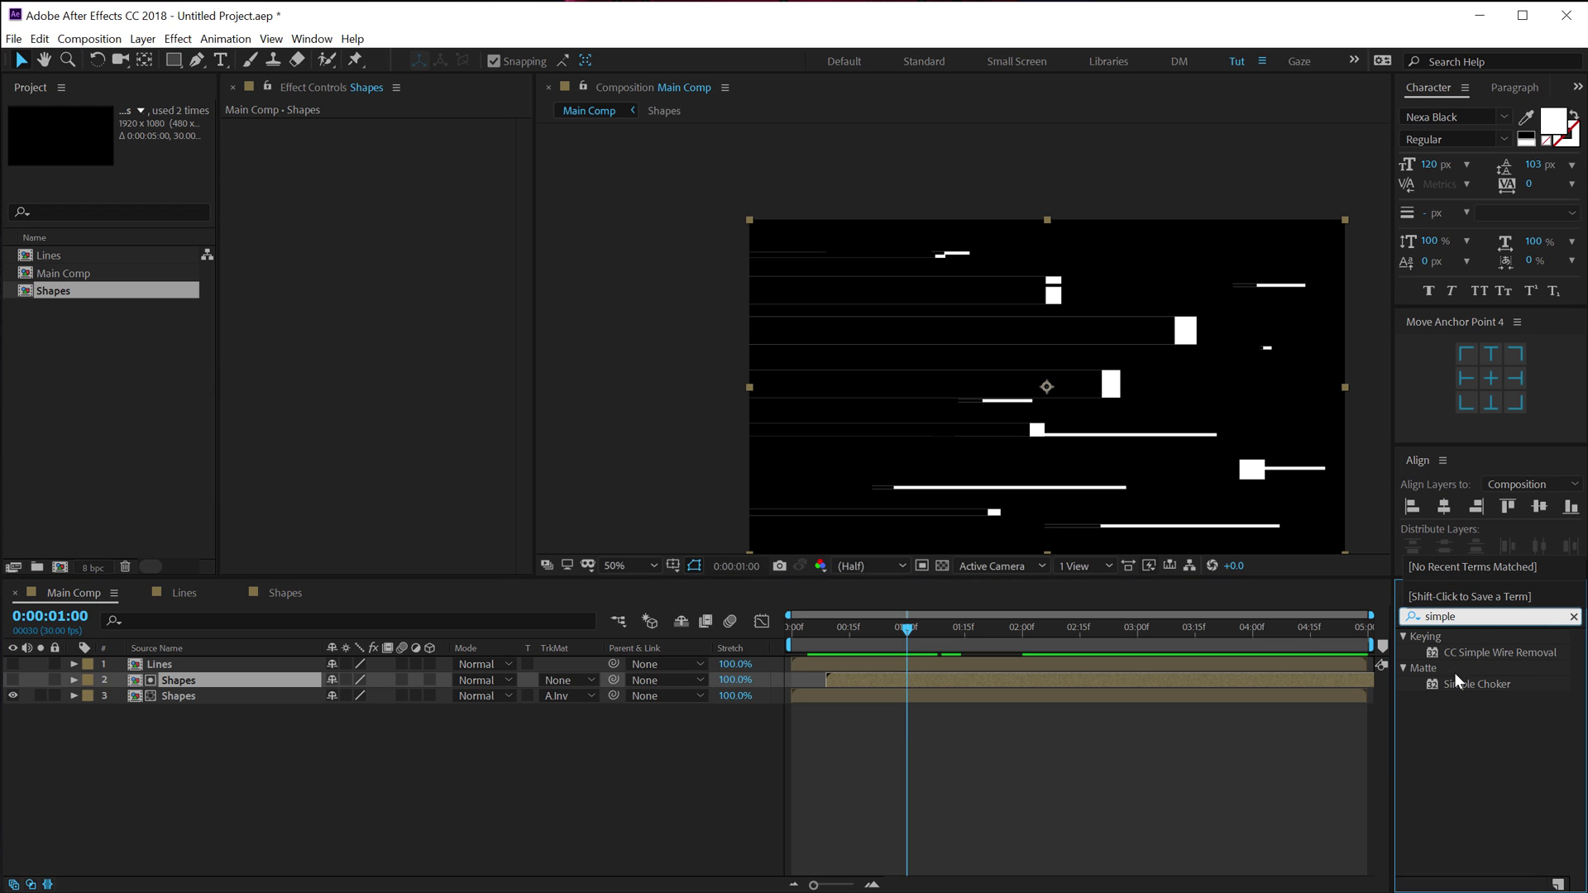
double_click(1460, 683)
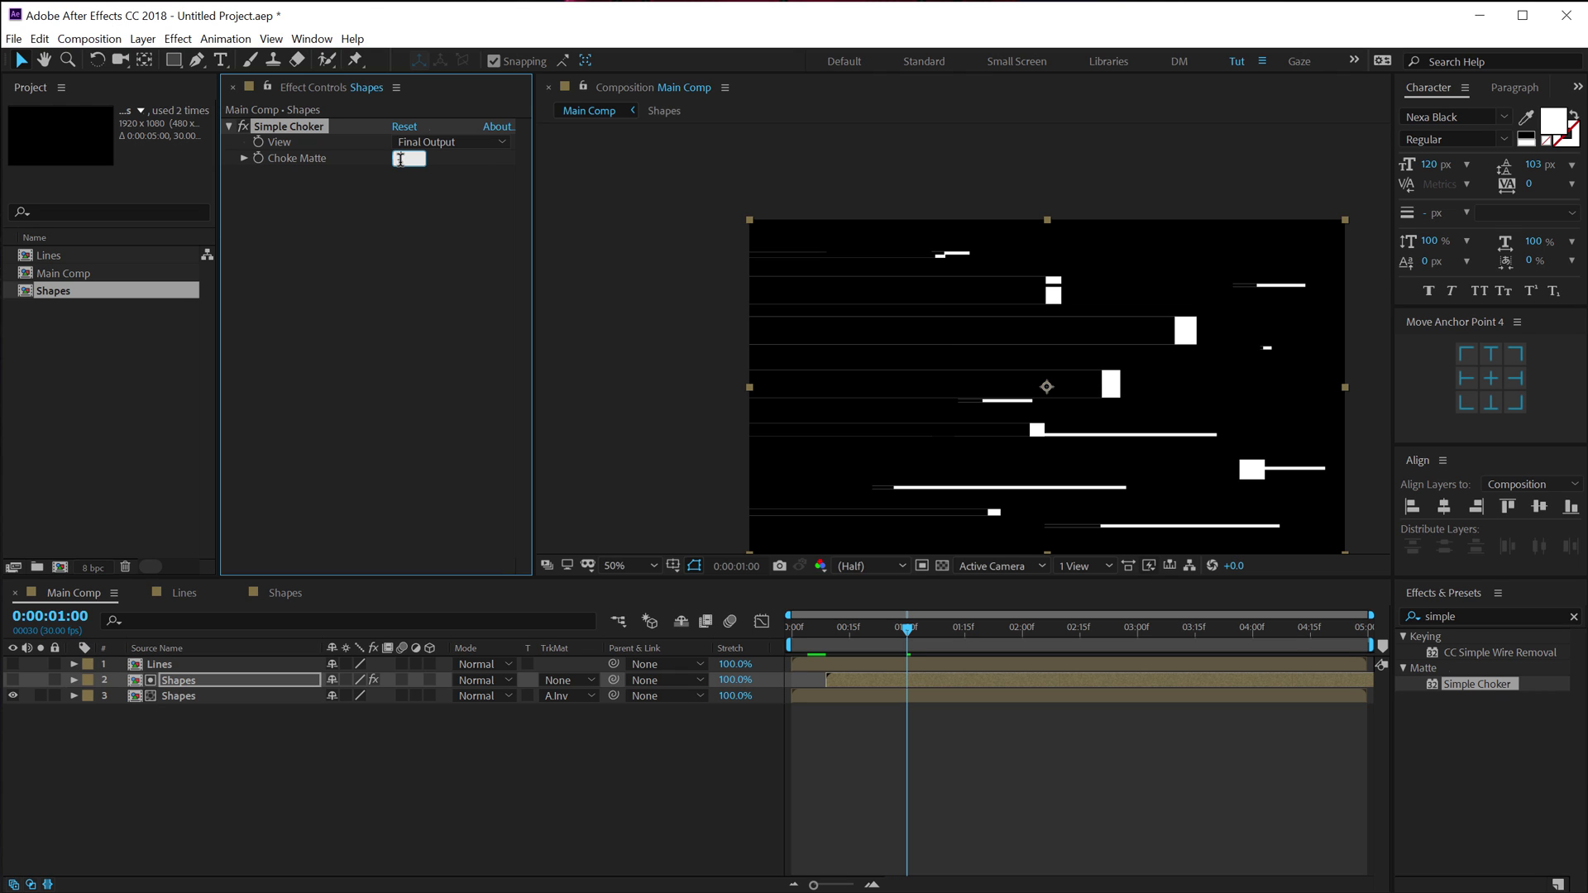
text(-2)
key(Return)
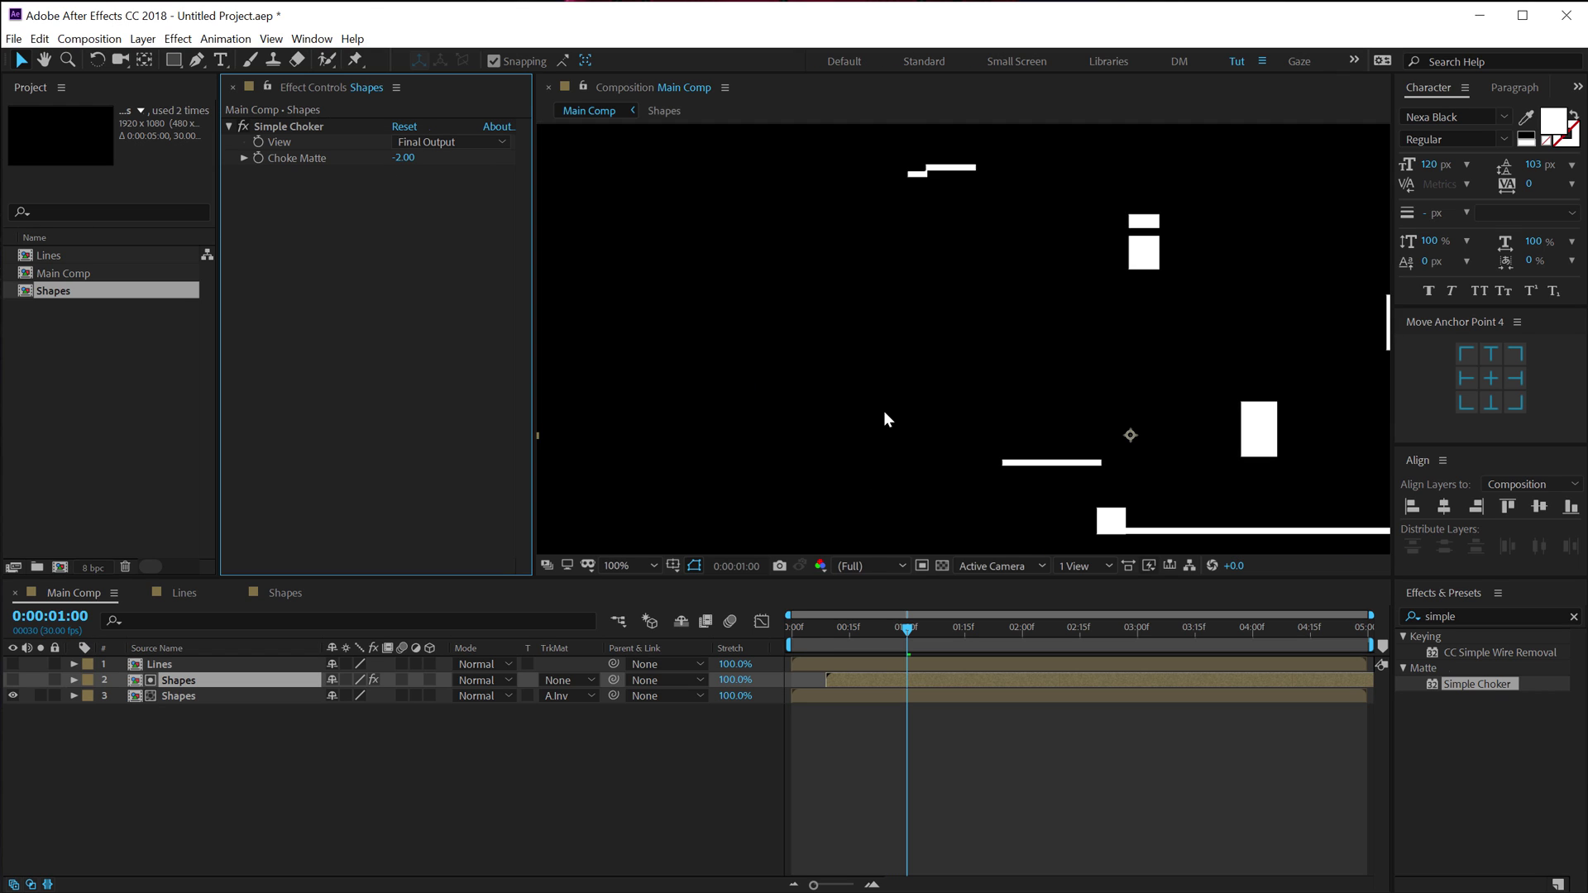
drag(820, 632, 883, 627)
- Pre-compose the two Shapes layers into a new composition named Big Shapes_01
drag(179, 732, 192, 685)
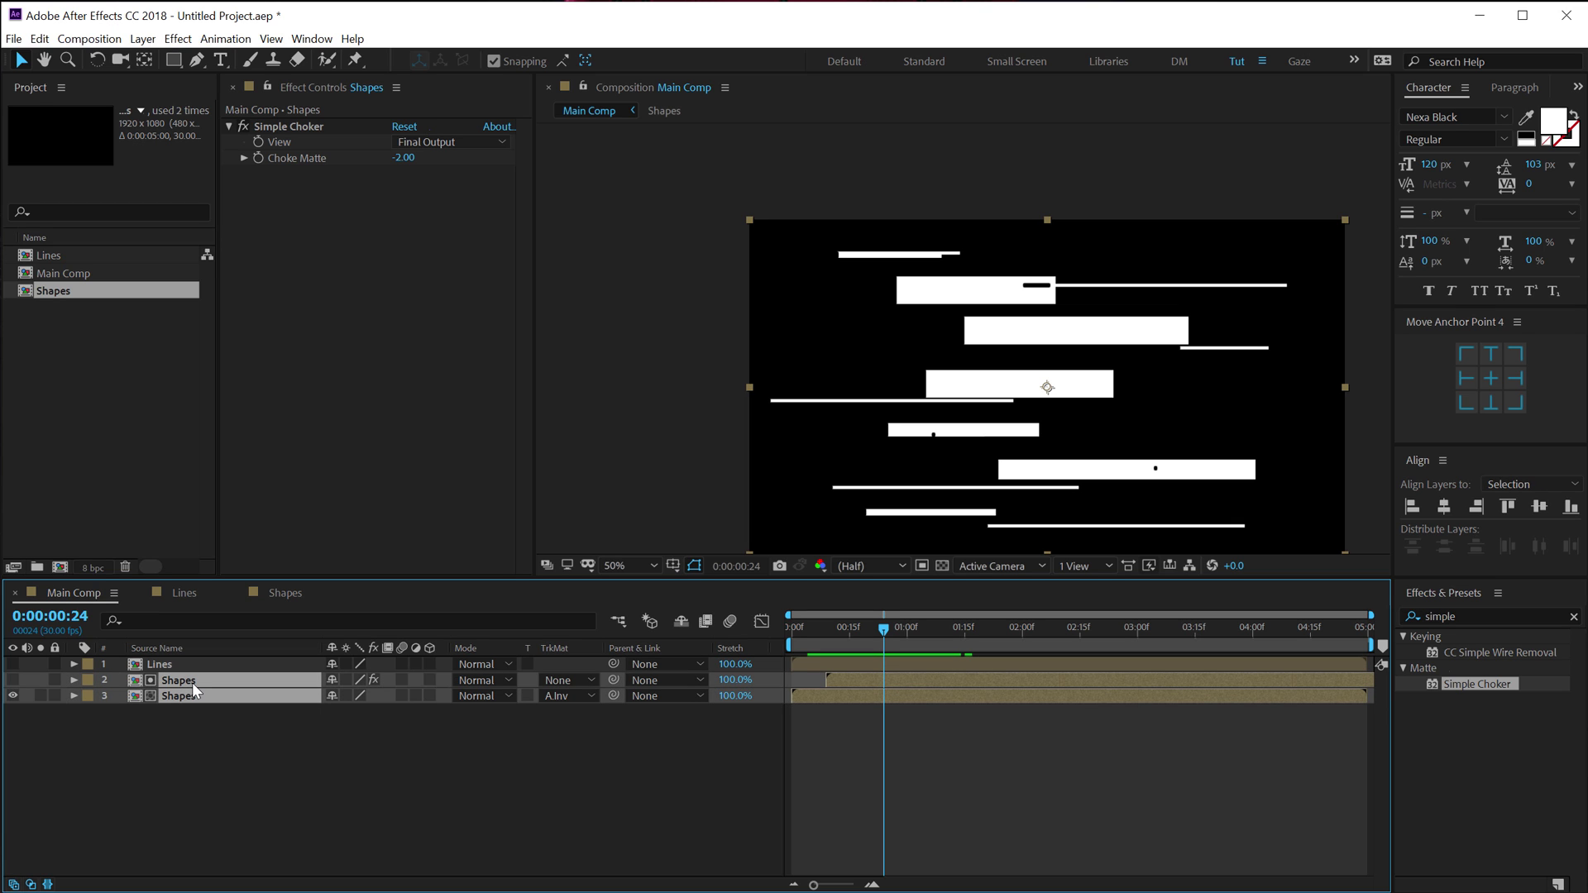
key(ctrl+shift+c)
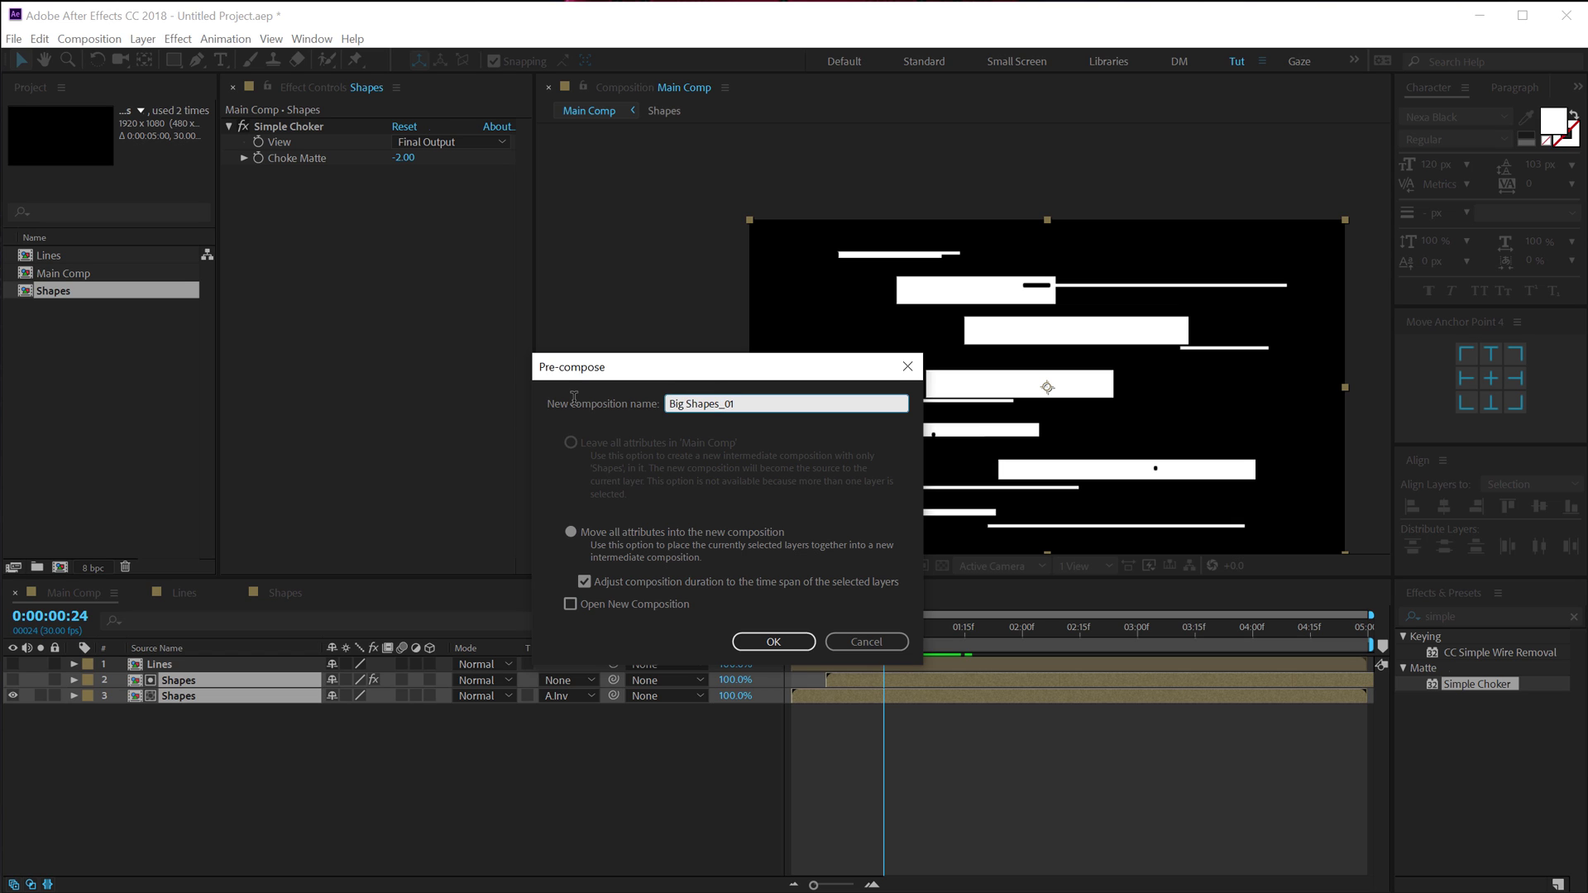
click(738, 642)
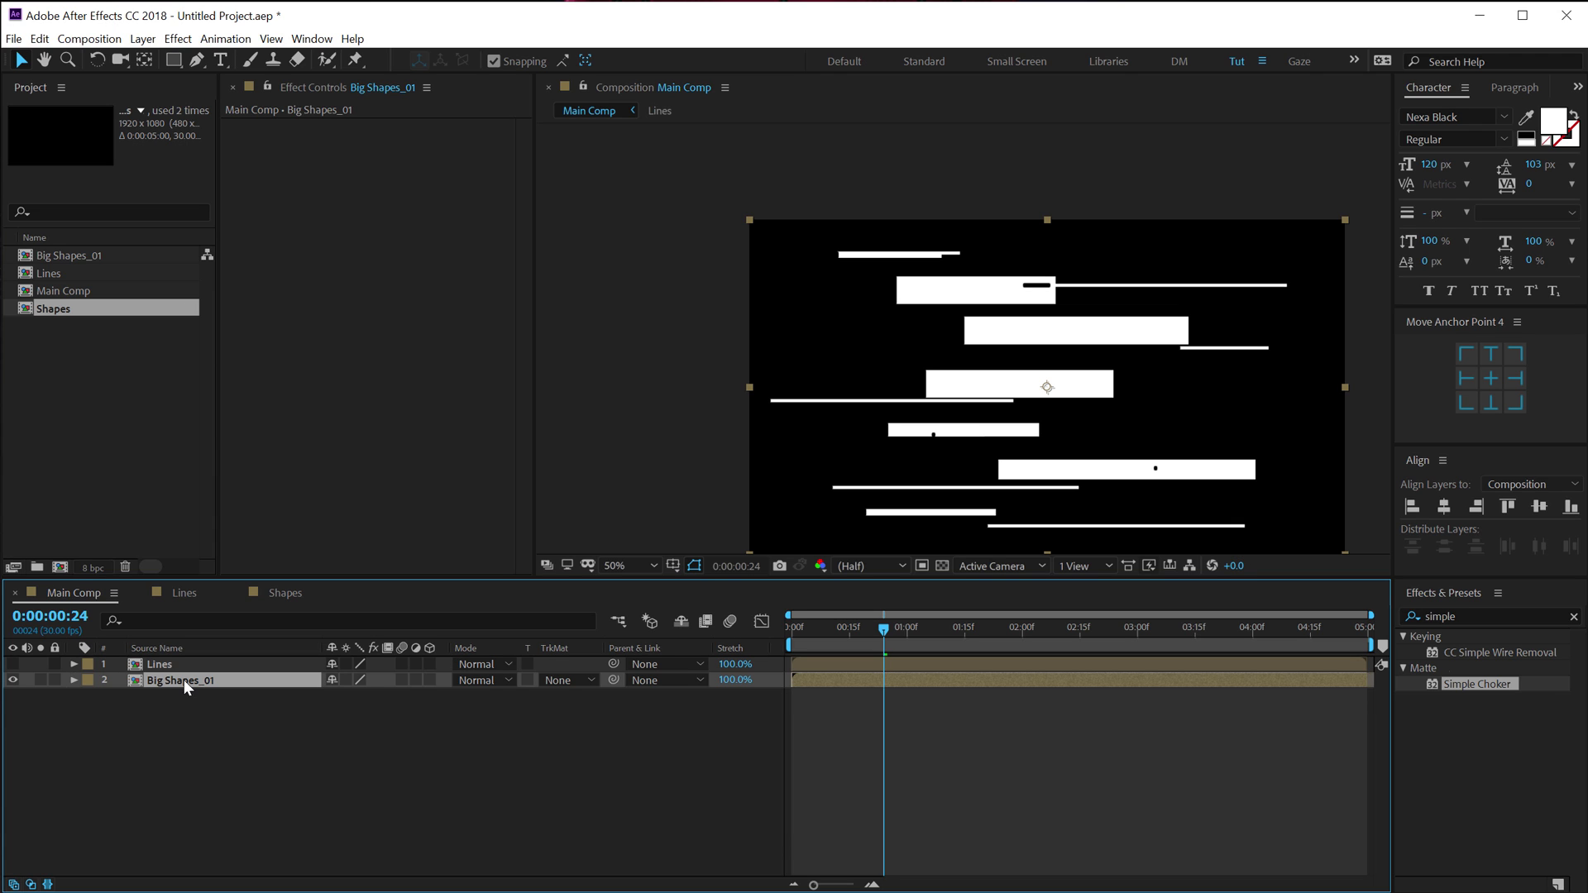
- Duplicate the Big Shapes_01 layer and set the lower copy's track matte to Alpha Inverted Matte "Big Shapes_01"
key(ctrl+d)
click(559, 697)
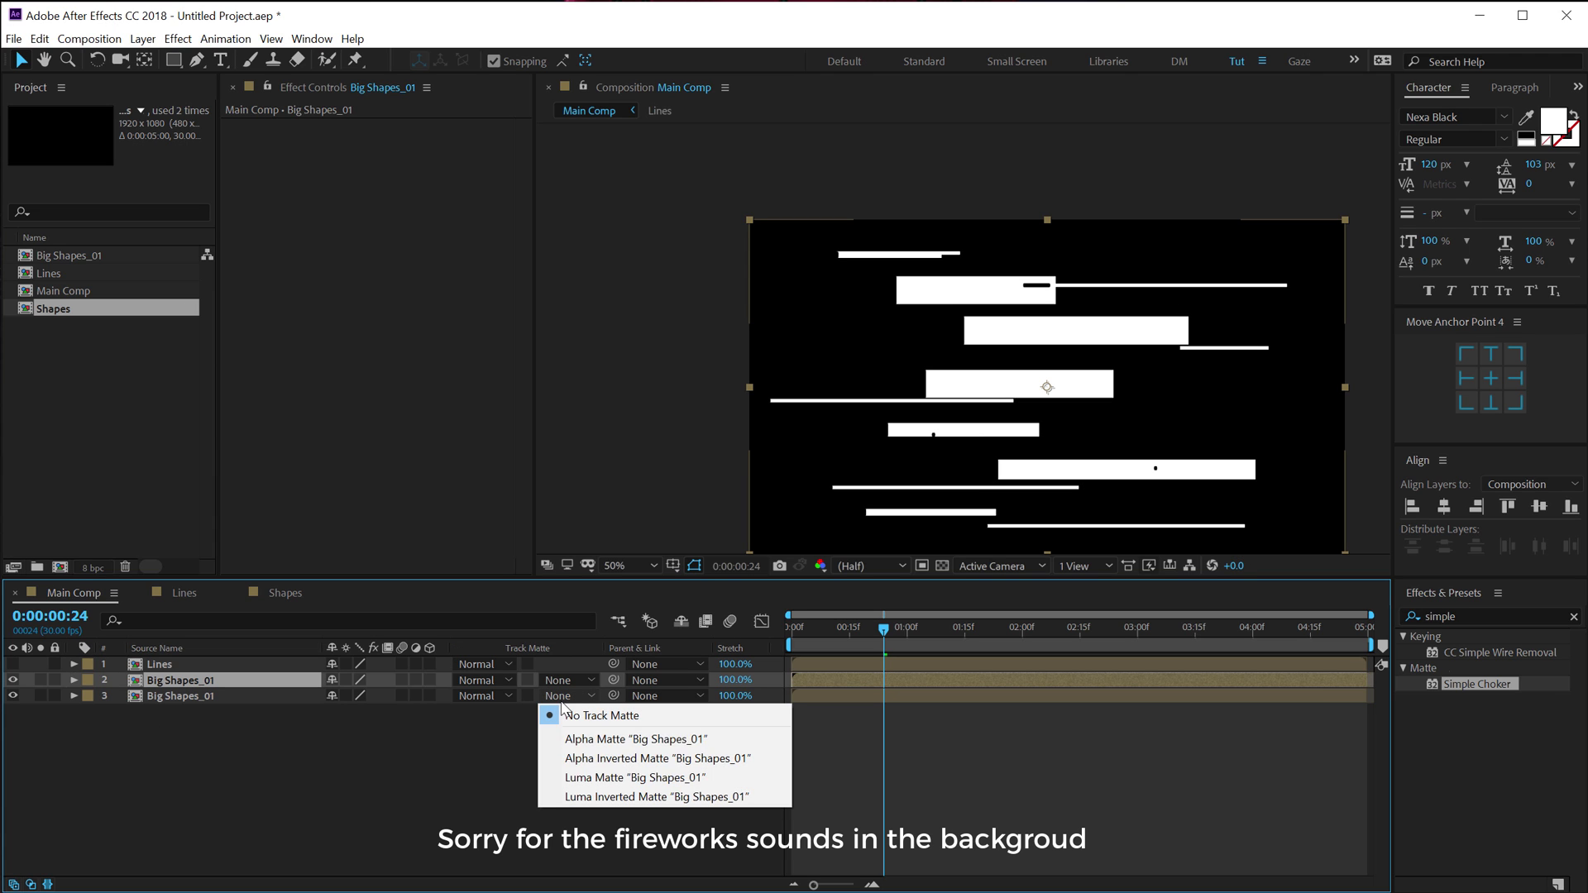
click(662, 759)
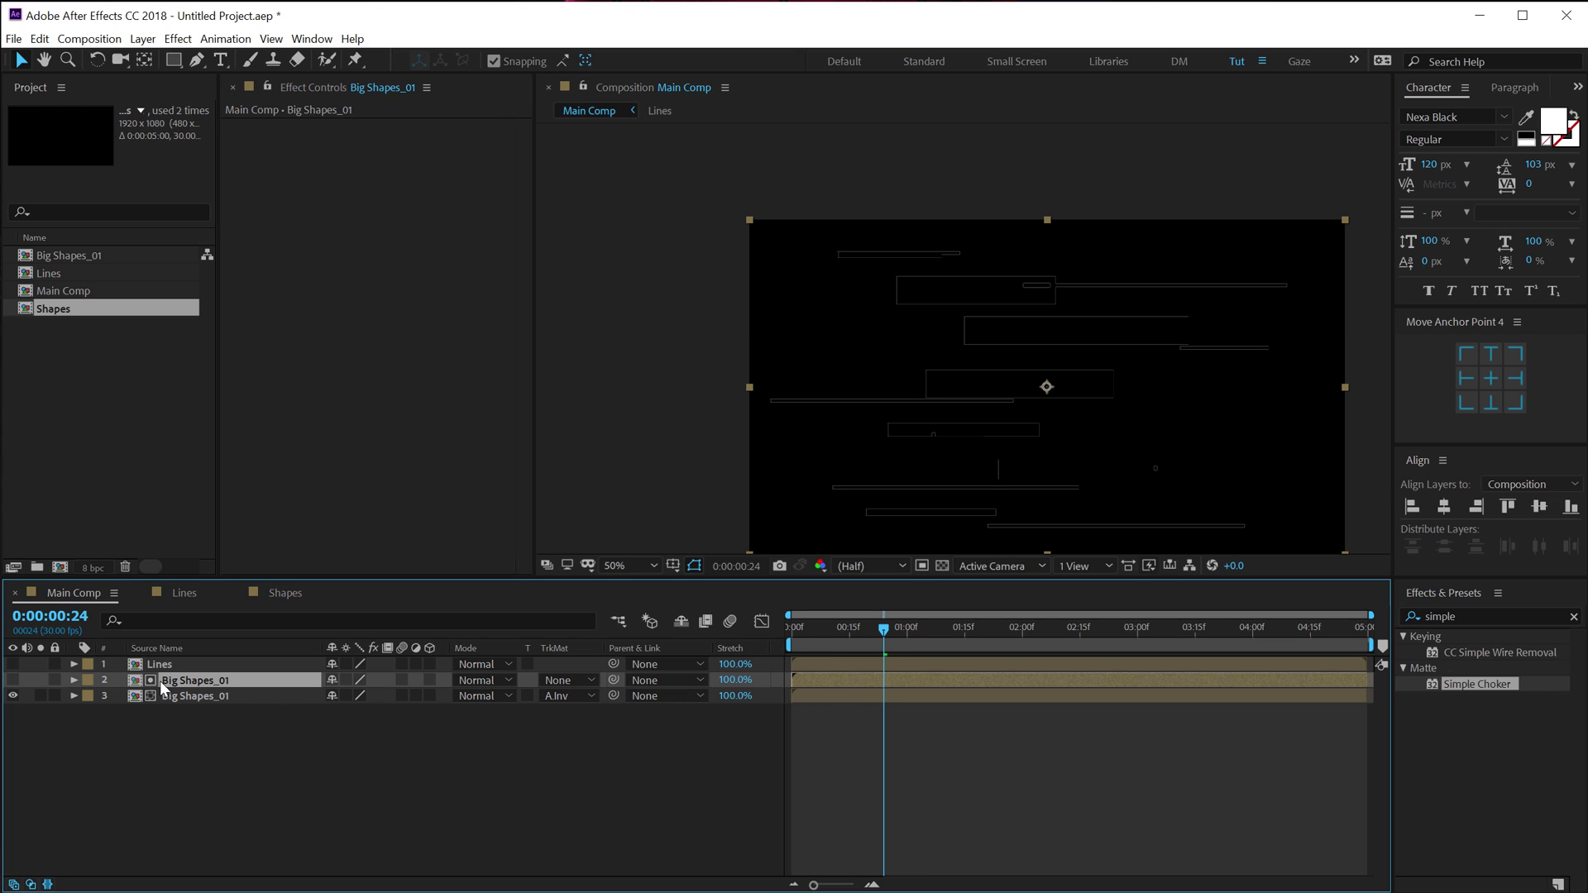
- Unlink the scale proportions of both Big Shapes_01 layers, stretch the upper one to 179, 128%, and preview the animation
drag(180, 714, 206, 683)
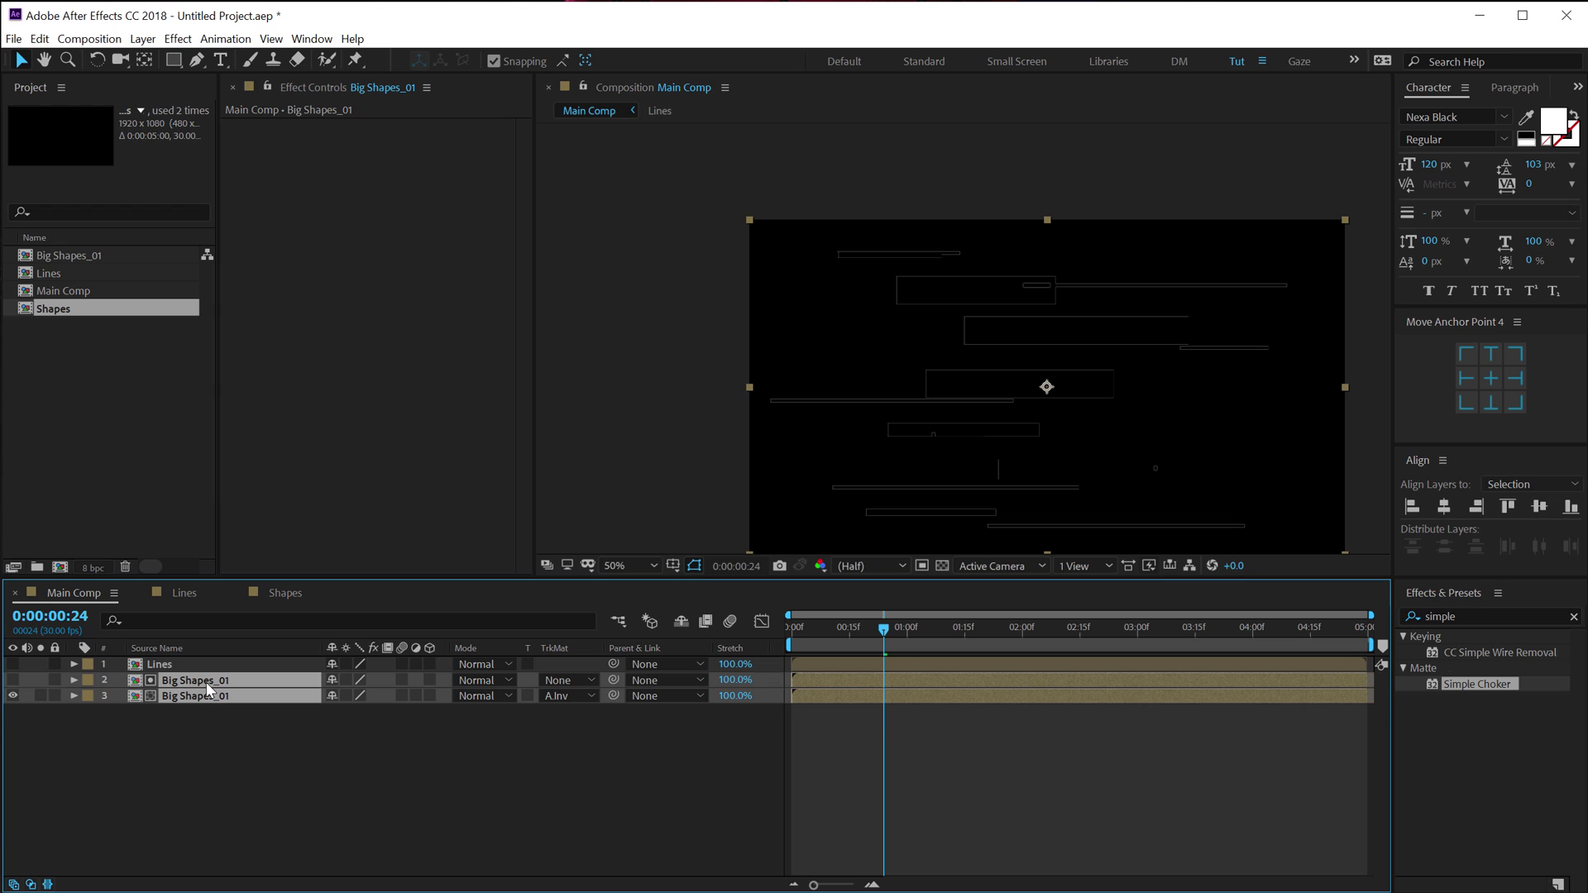
key(s)
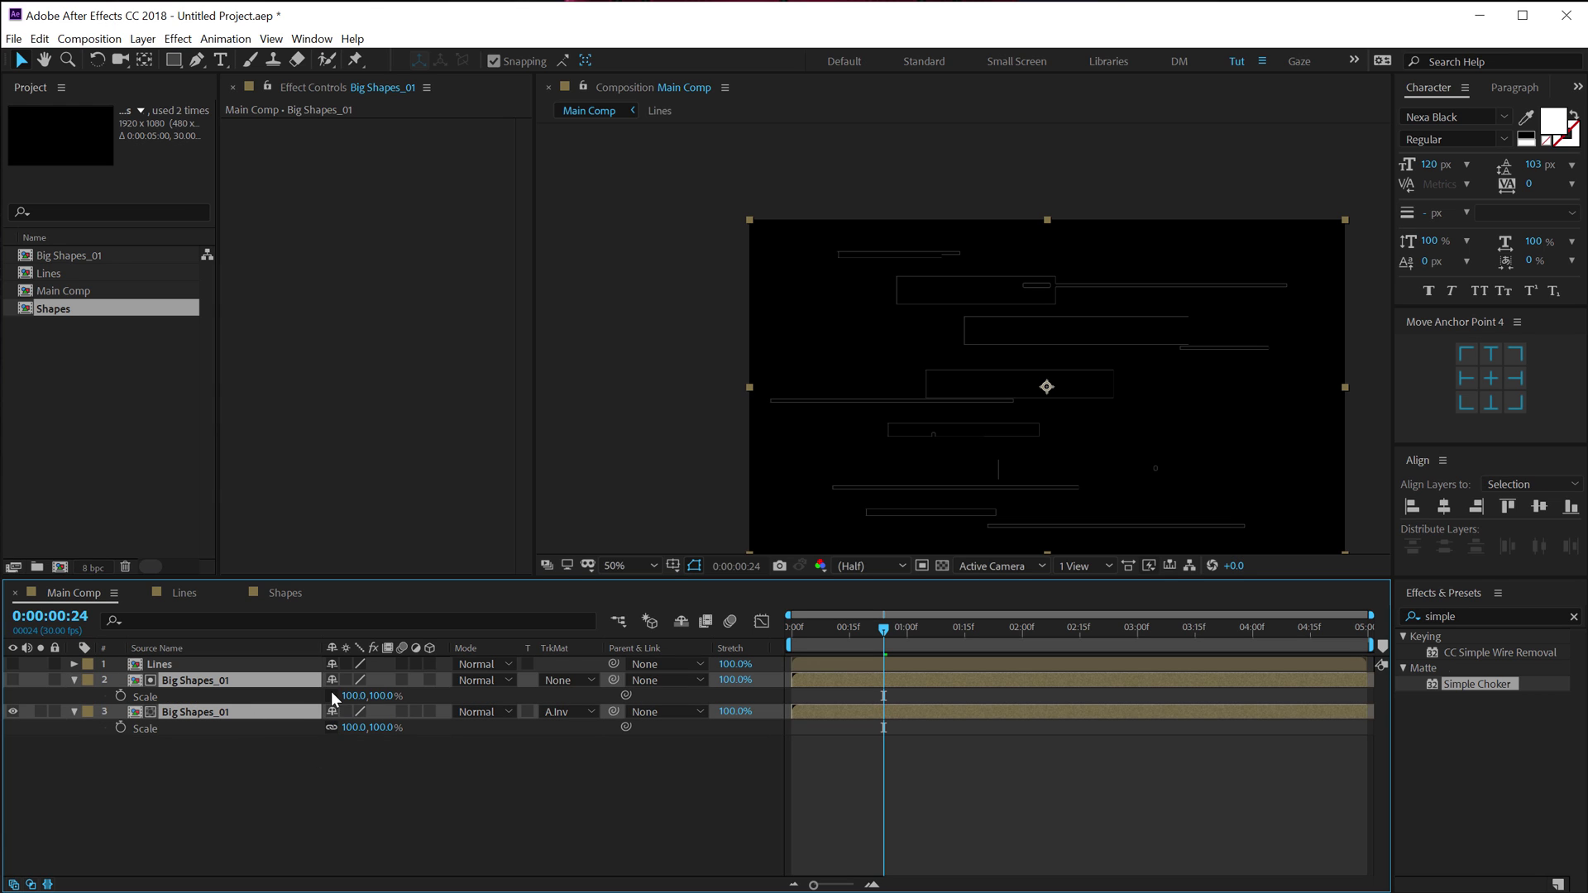
click(329, 723)
drag(354, 695, 395, 696)
click(760, 751)
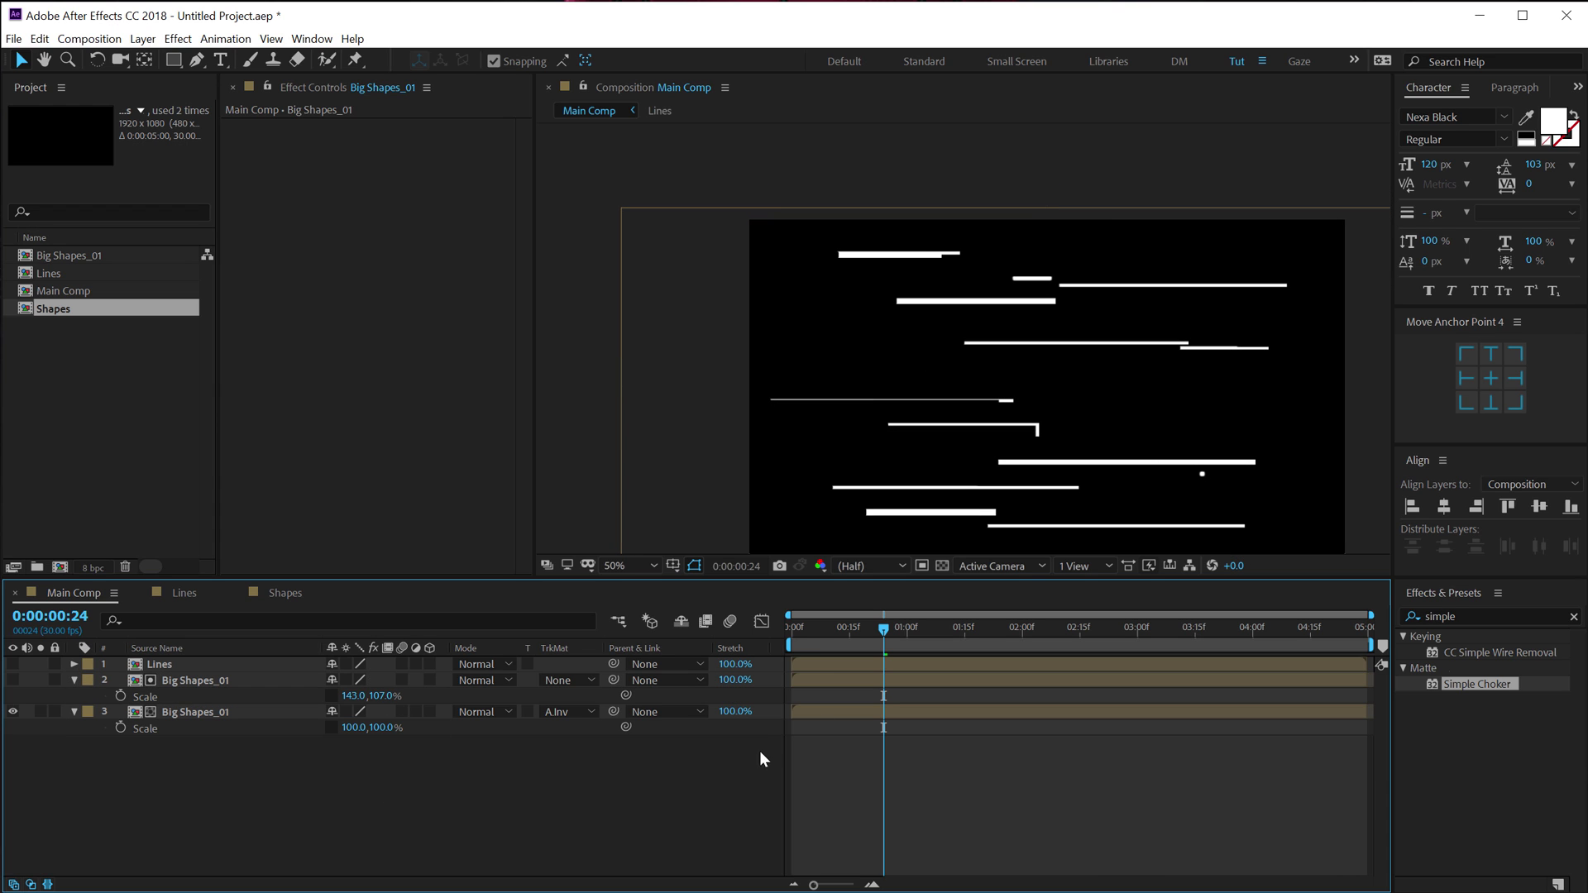
drag(789, 632, 892, 647)
scroll(872, 466, down, 2)
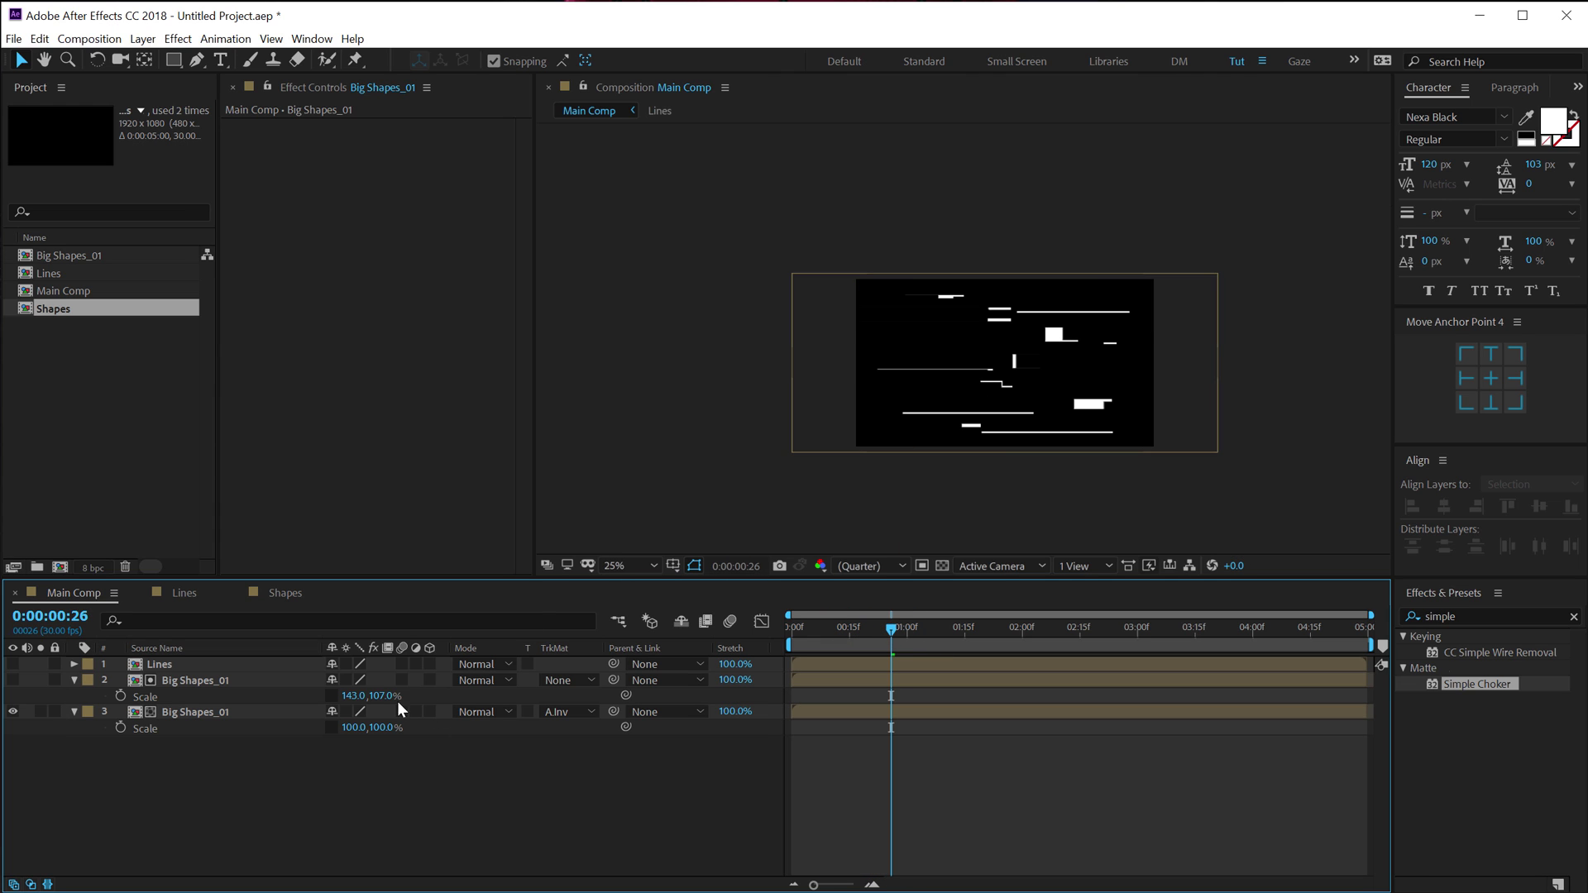
mouse_move(387, 696)
mouse_down()
mouse_move(430, 696)
mouse_move(370, 703)
mouse_move(400, 696)
mouse_up()
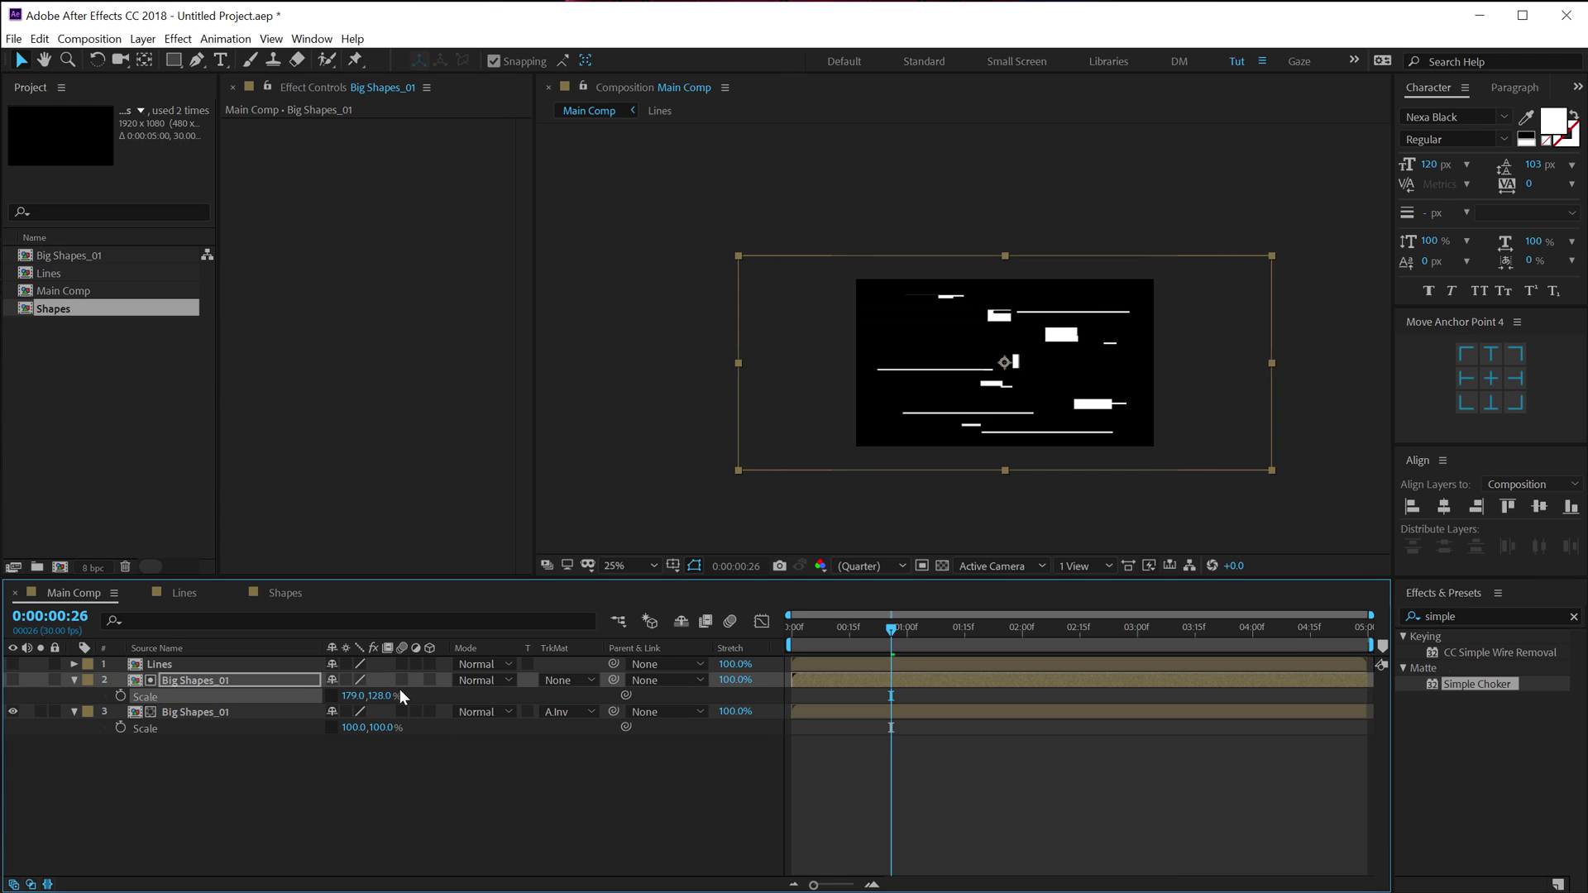
scroll(971, 493, up, 2)
drag(802, 628, 883, 629)
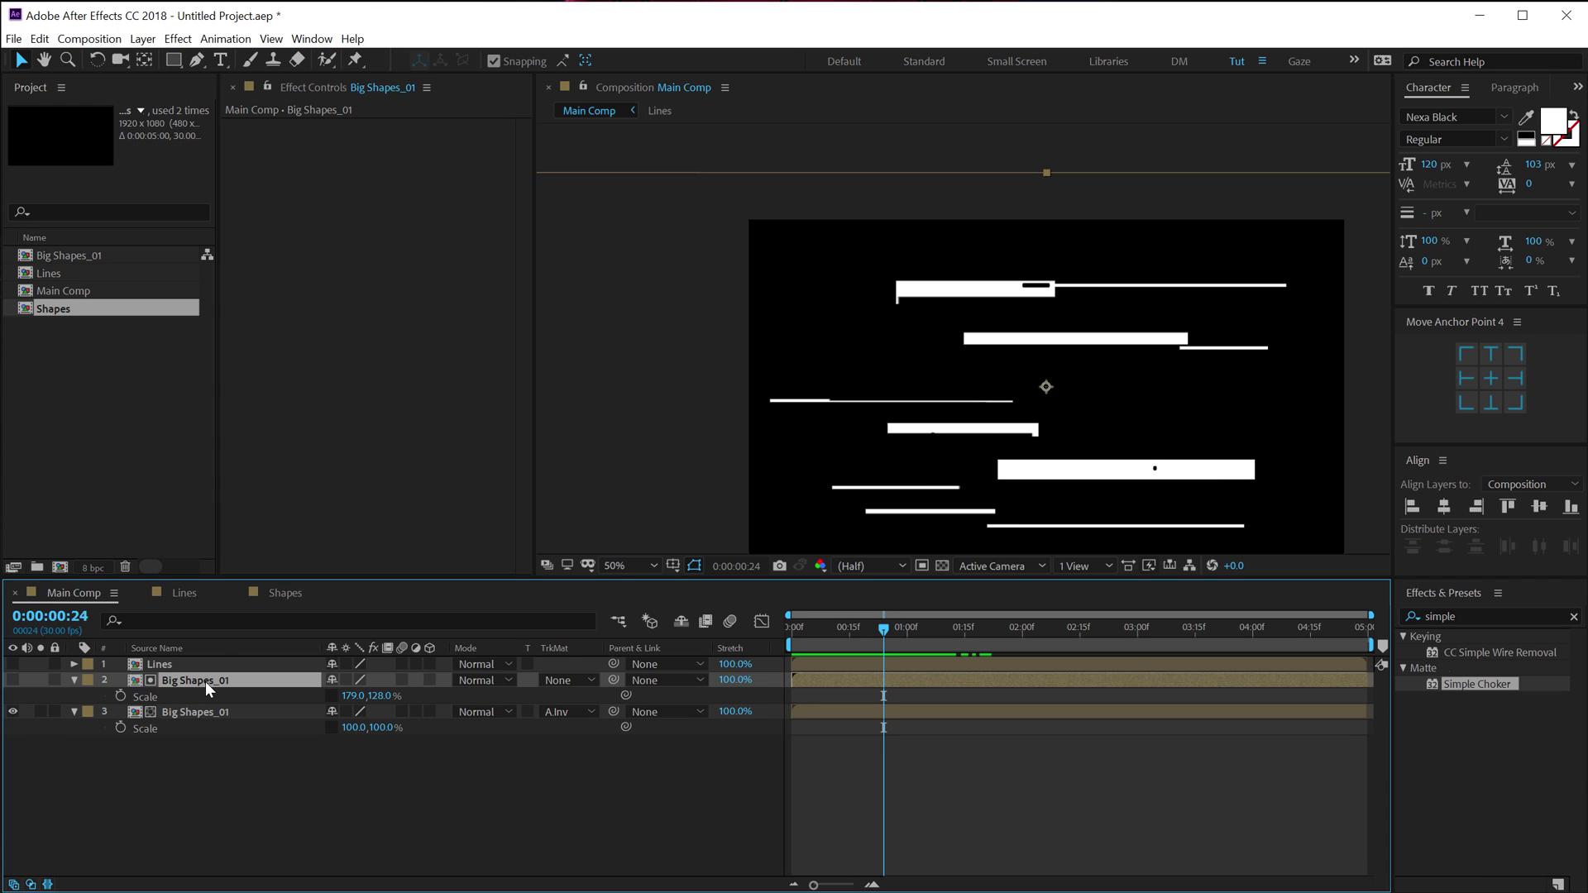
- Duplicate the stretched Big Shapes_01 layer as a visible copy, start it about 9 frames later, and preview up to 0:00:01:17
key(ctrl+d)
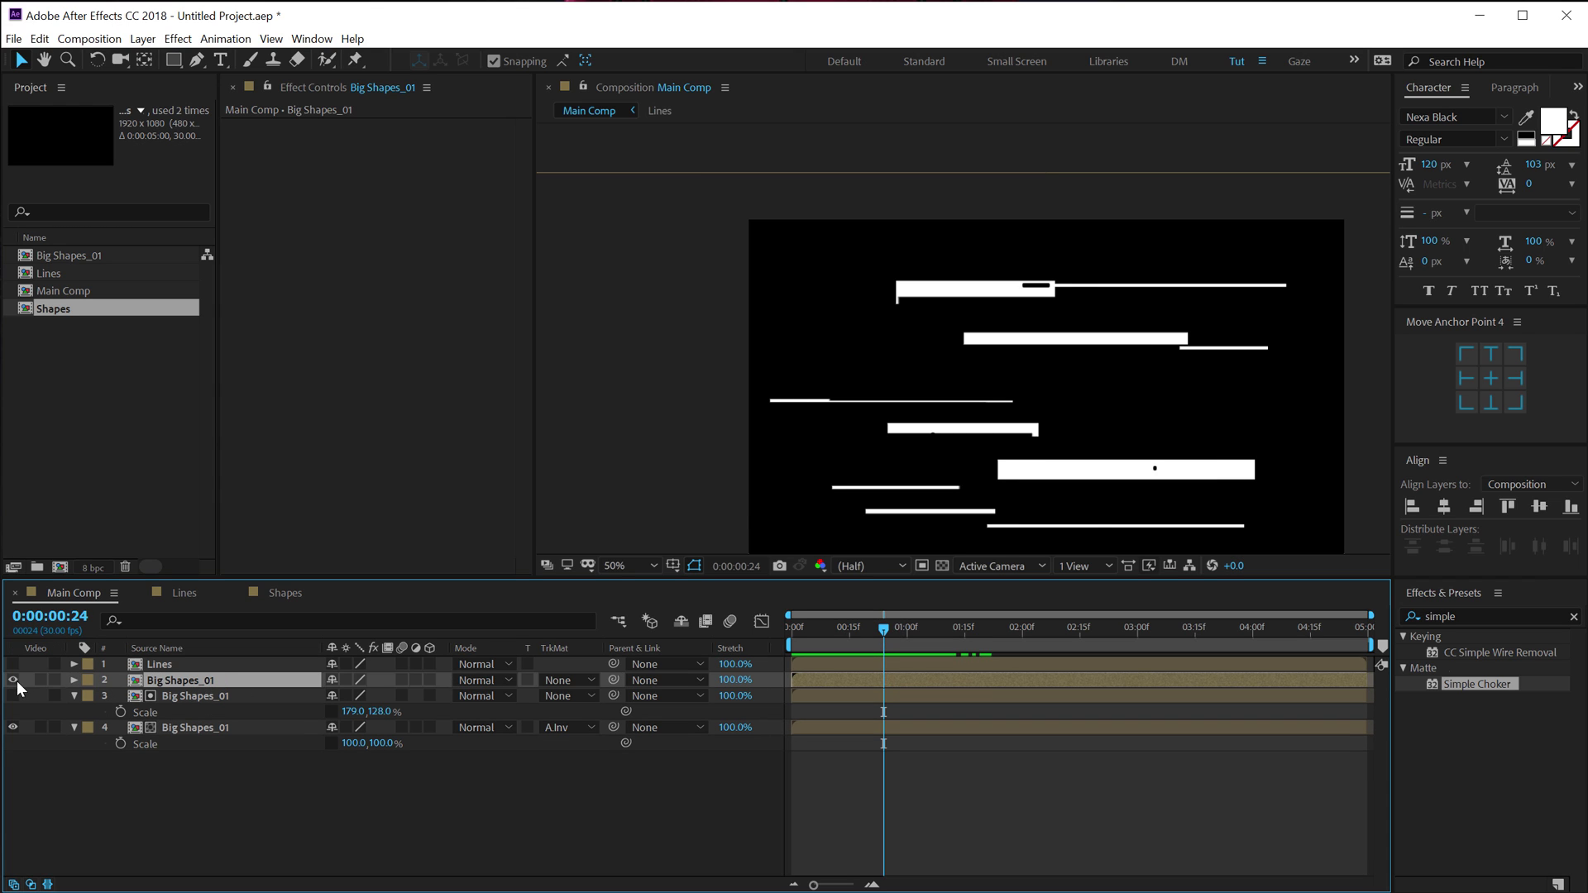
drag(830, 679, 863, 682)
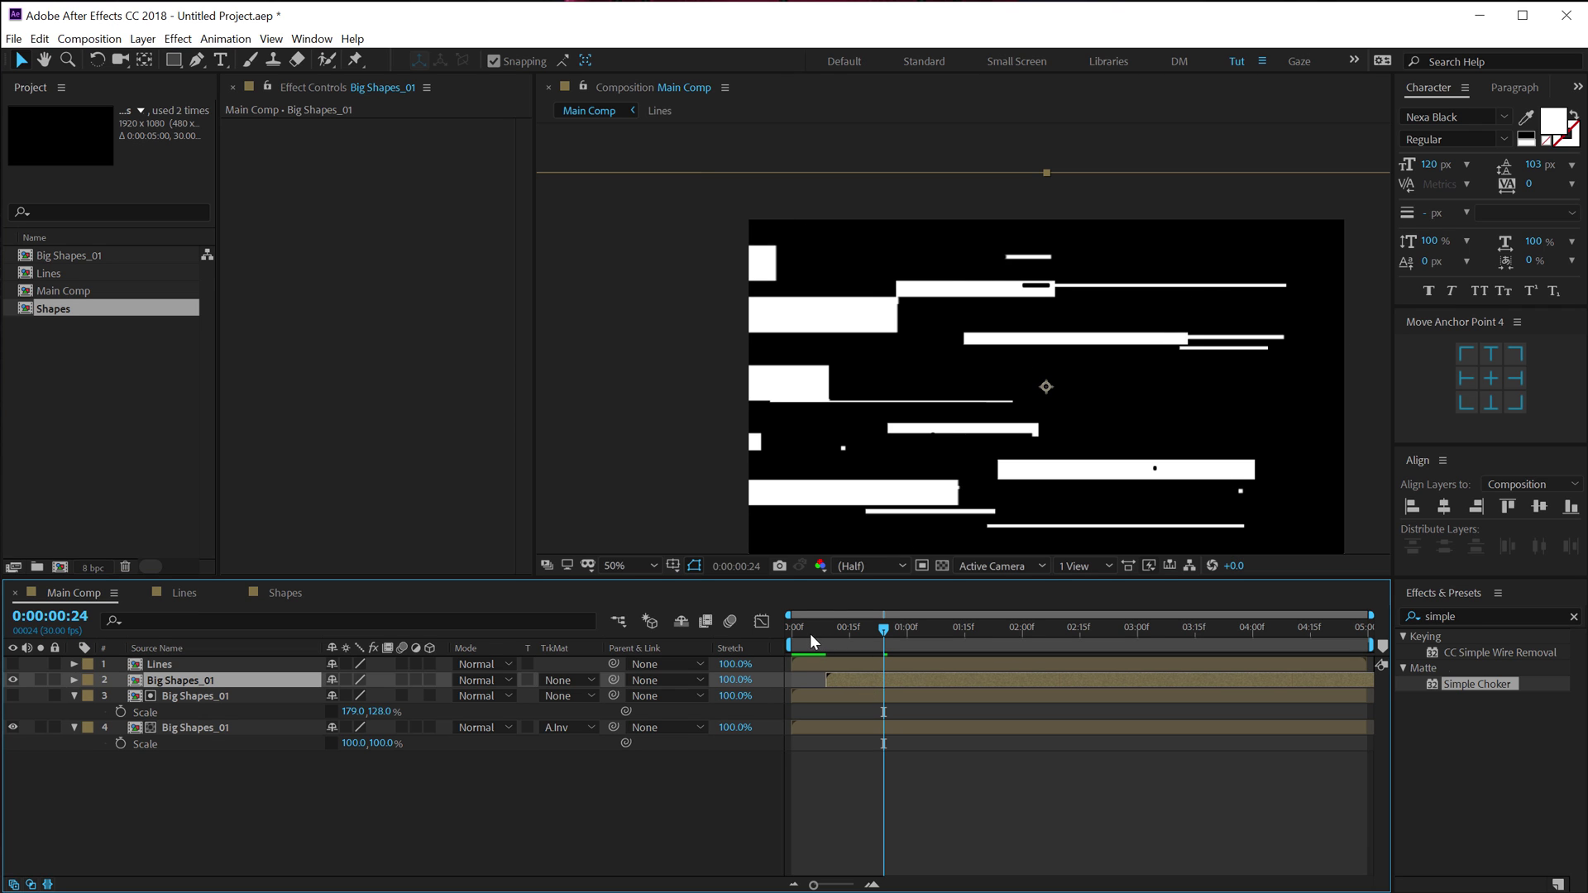
drag(810, 633, 970, 661)
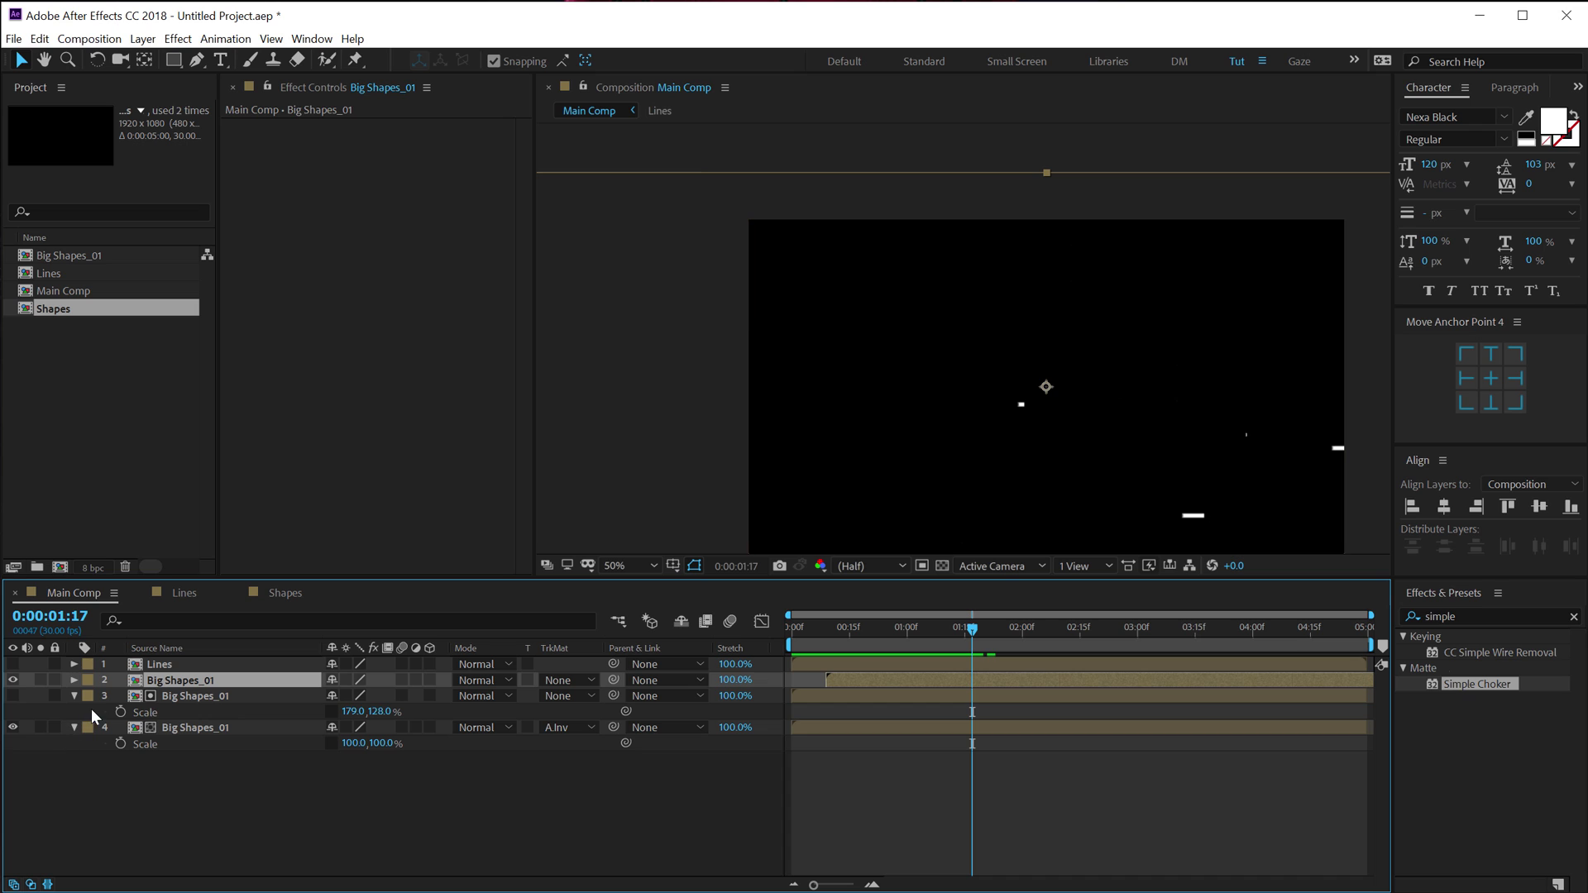
- Pre-compose the three Big Shapes_01 layers into a new composition named Main Shape
click(74, 696)
drag(156, 748, 194, 683)
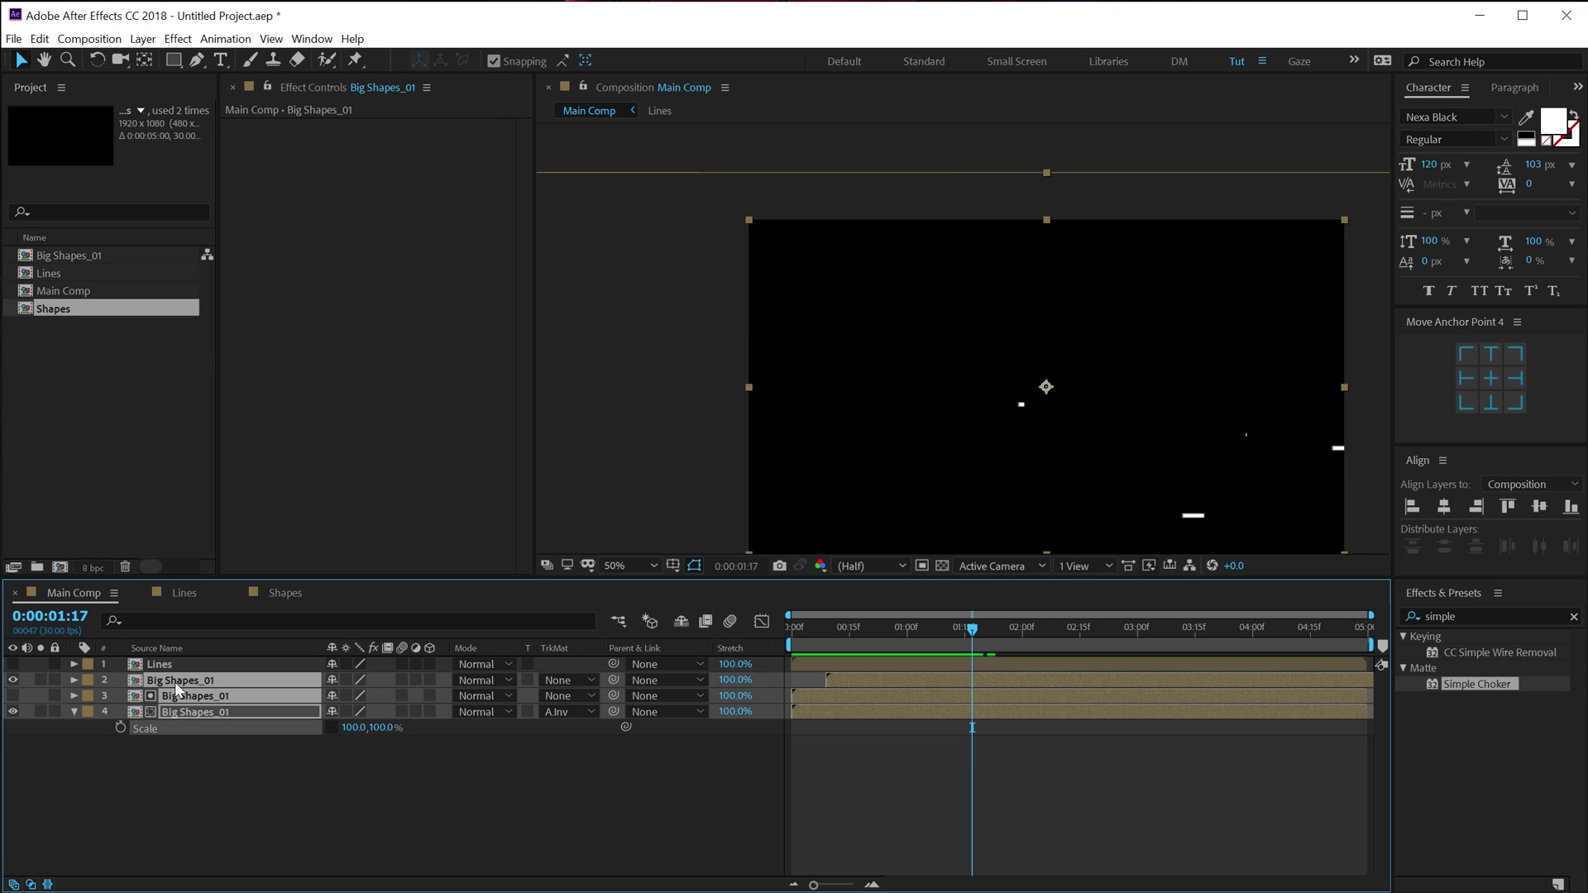
click(73, 713)
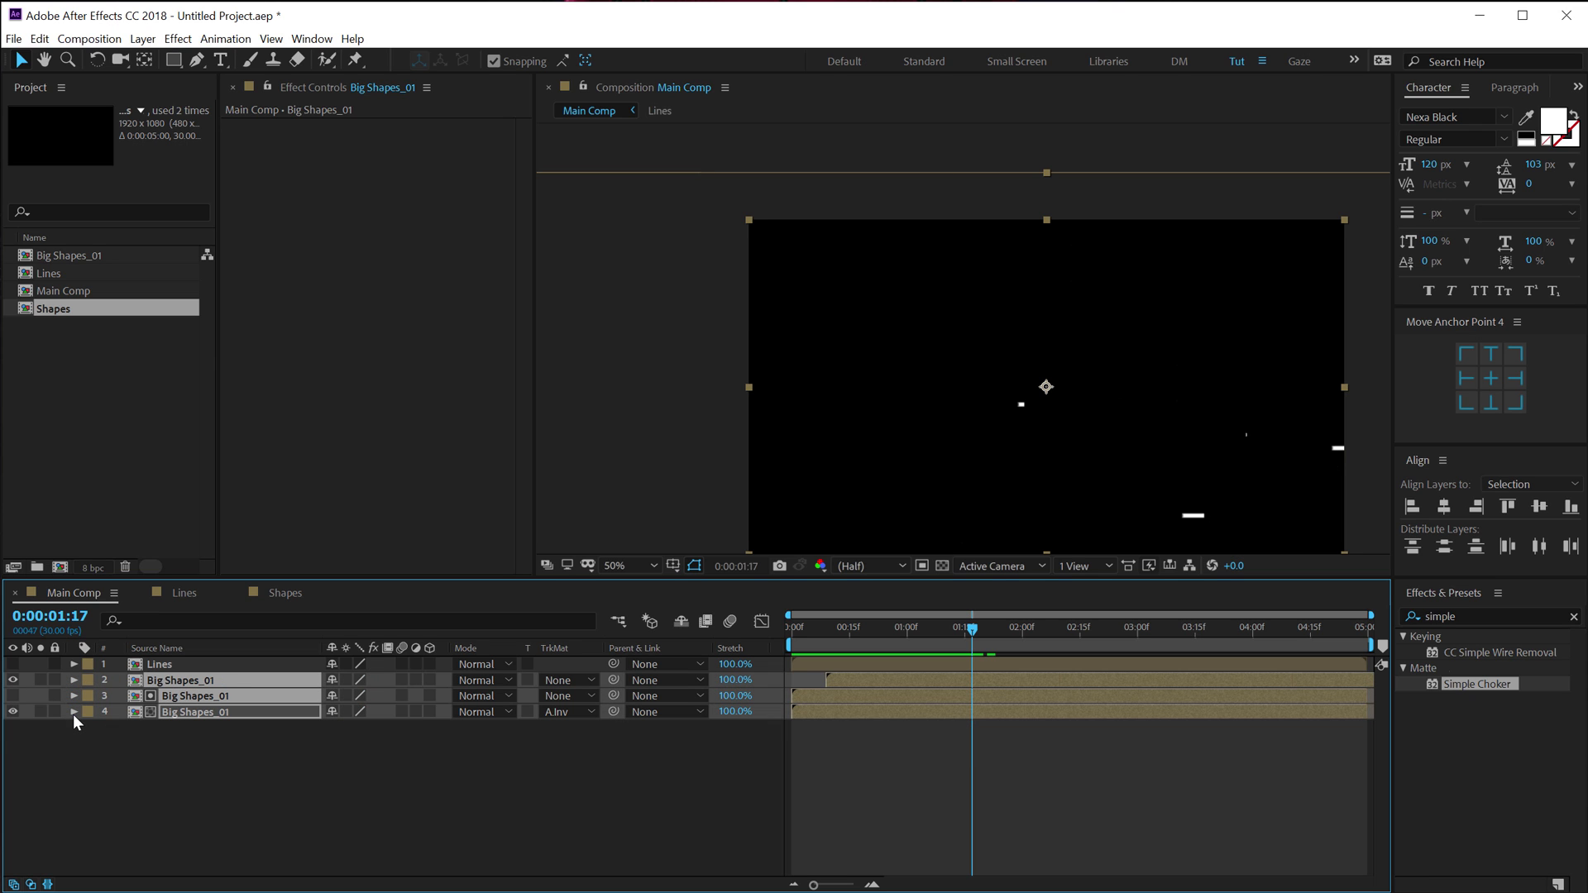
key(ctrl+shift+c)
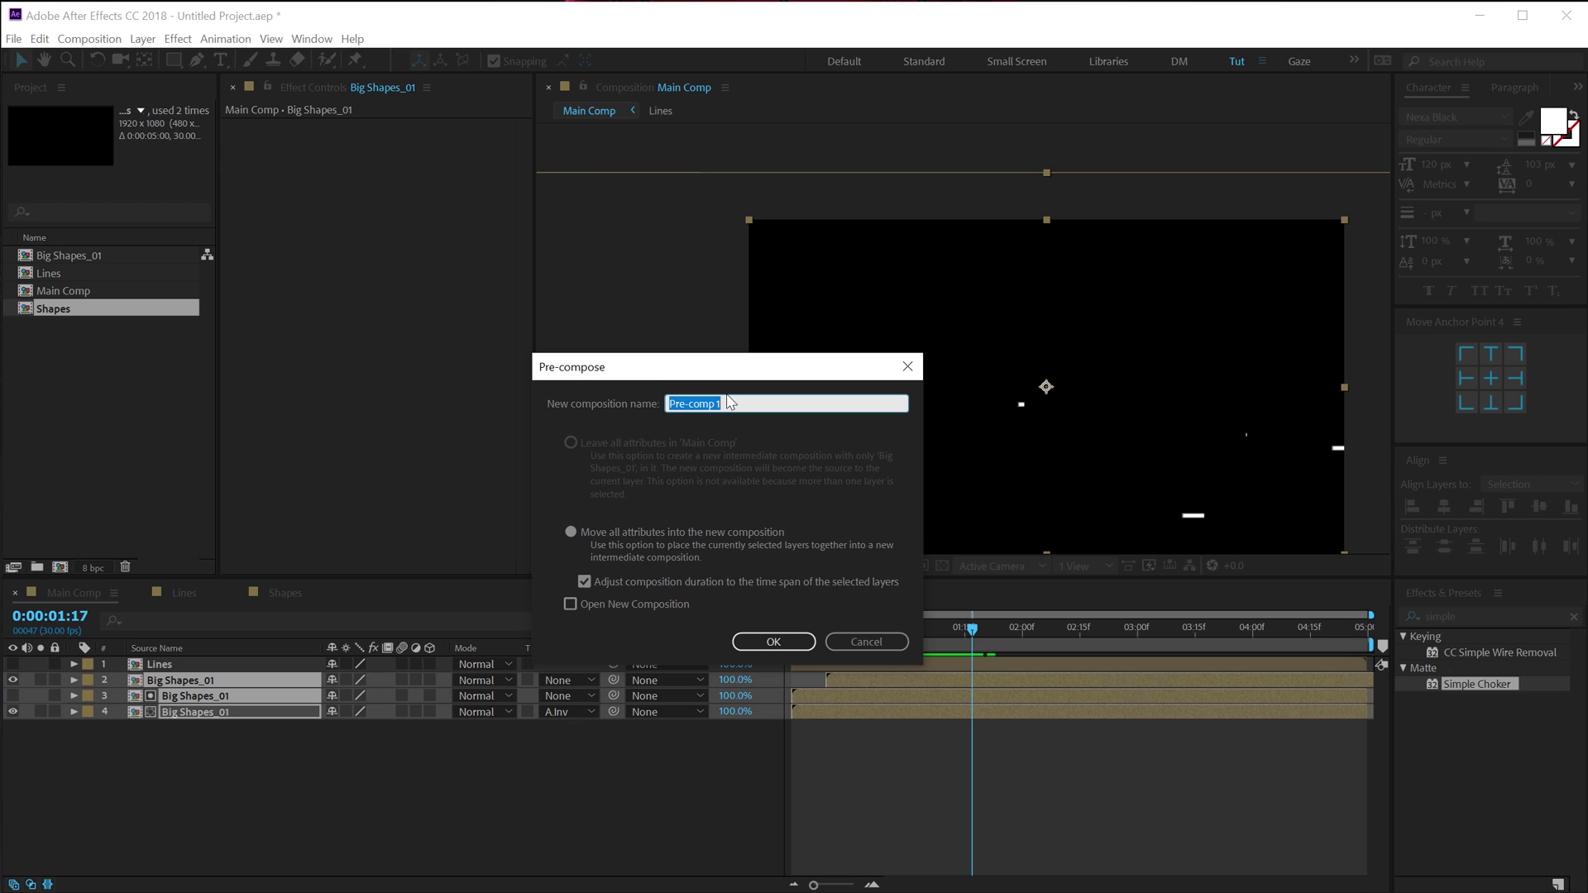
text(Main Shape)
click(773, 642)
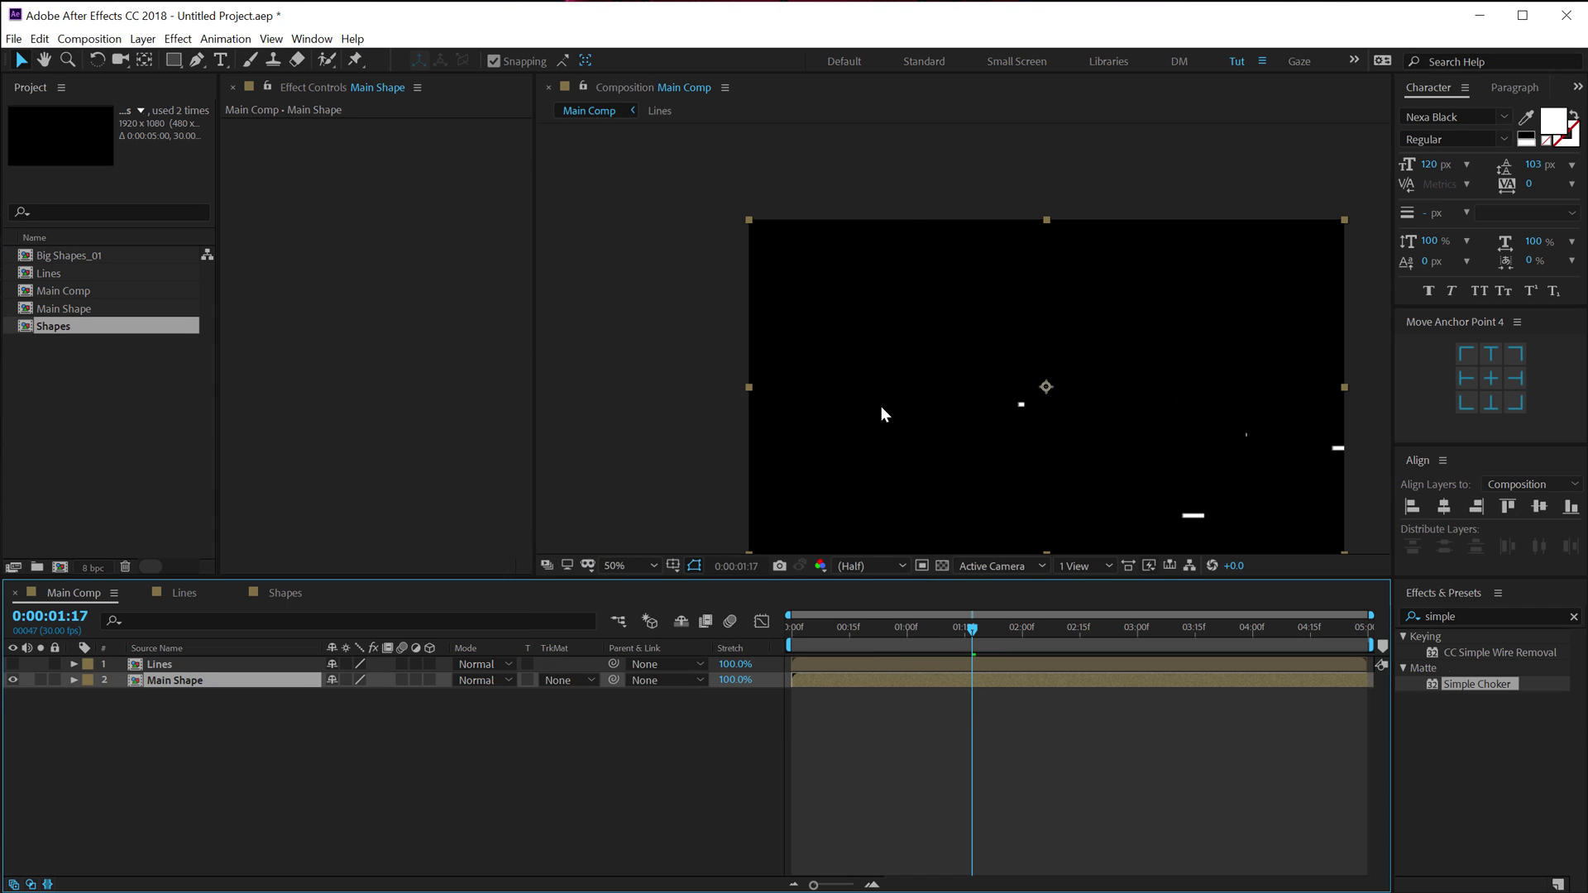
- Turn the Lines layer's visibility back on and preview it together with Main Shape up to 0:00:00:27
drag(881, 406, 789, 340)
shift+click(169, 664)
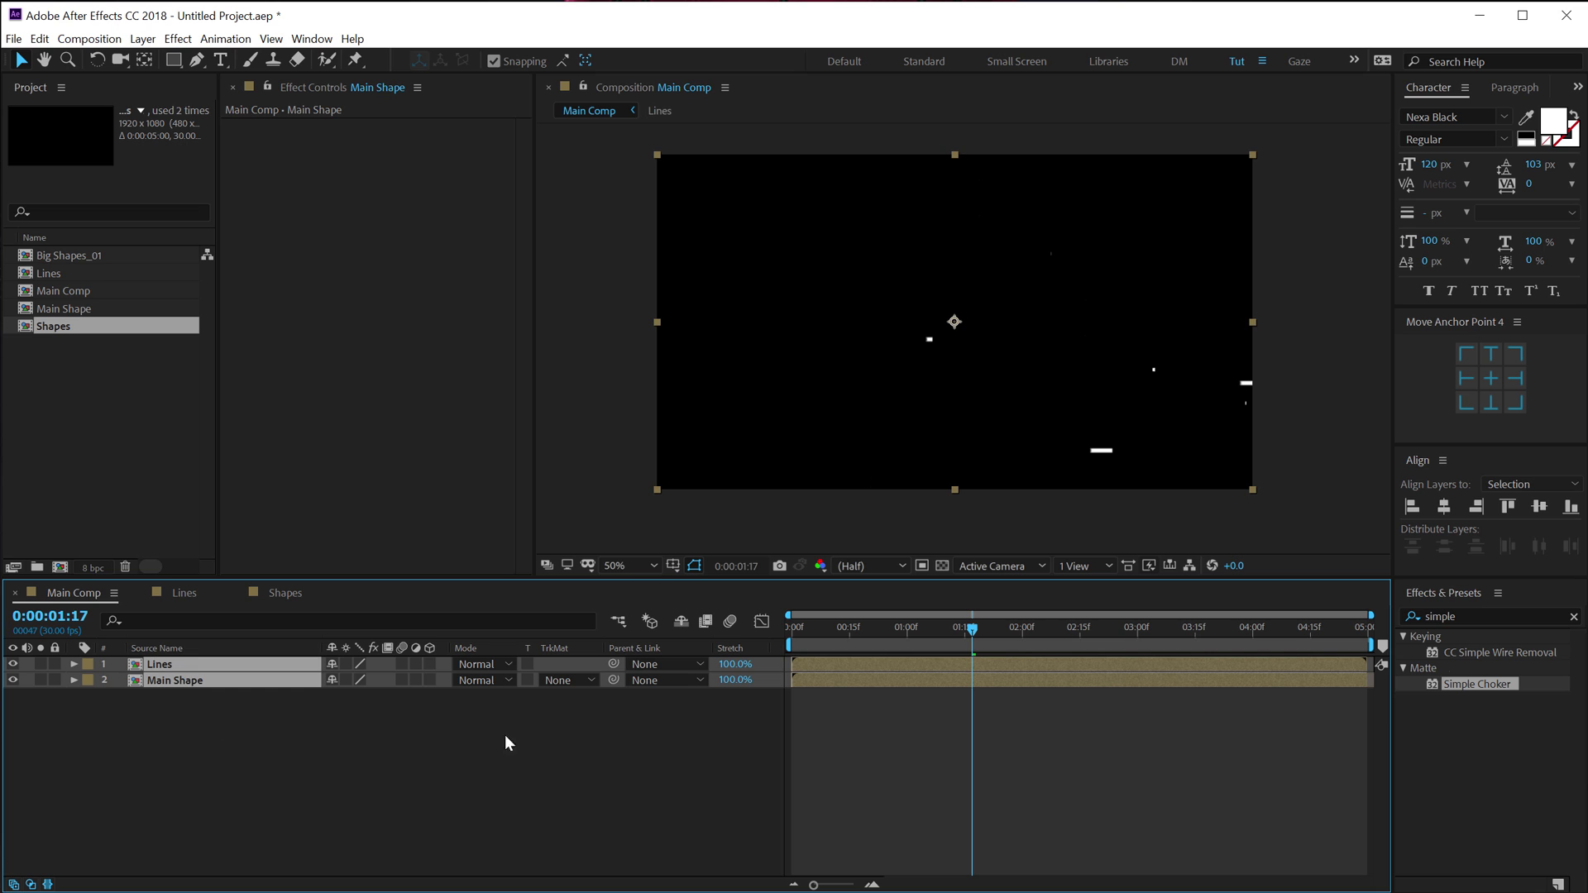
drag(839, 623, 896, 616)
click(387, 732)
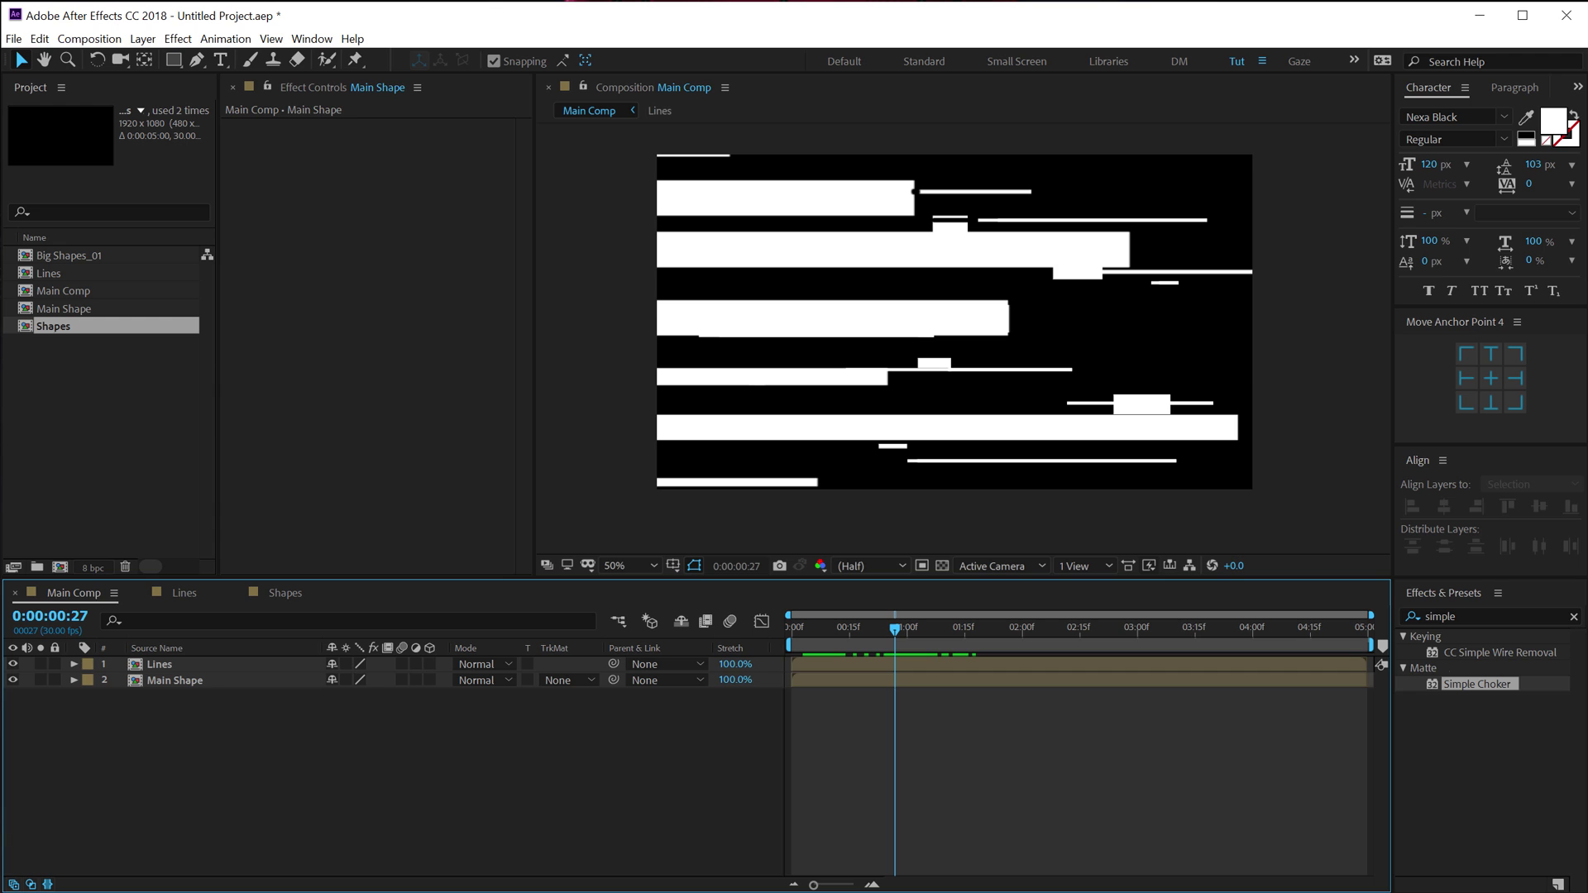
- Apply the Fill effect to the Main Shape layer
click(177, 665)
click(176, 680)
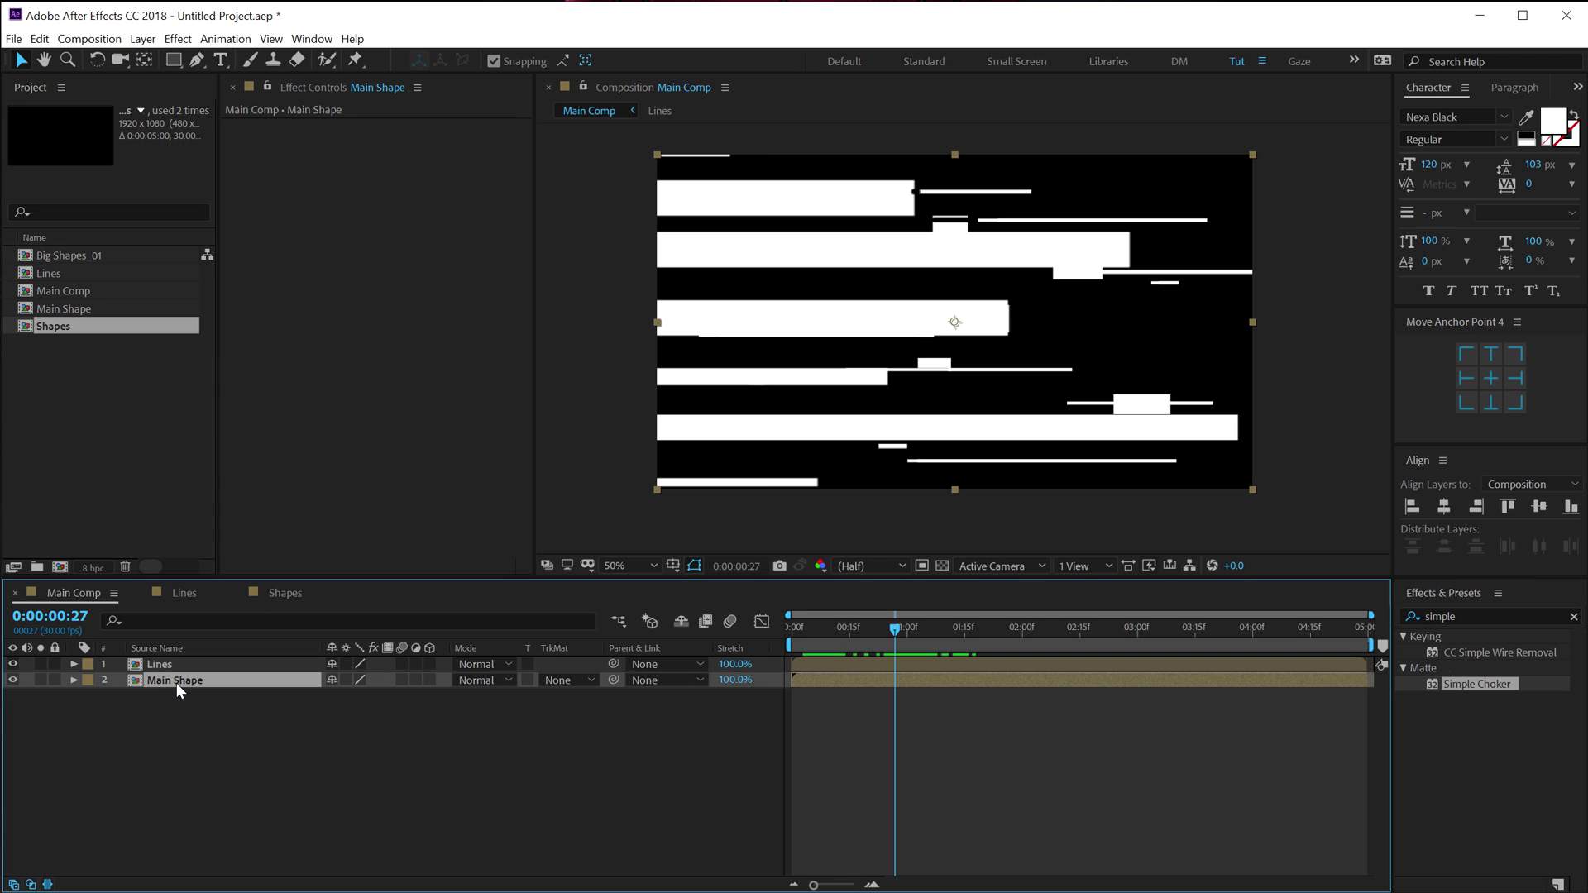
click(1468, 618)
text(fill)
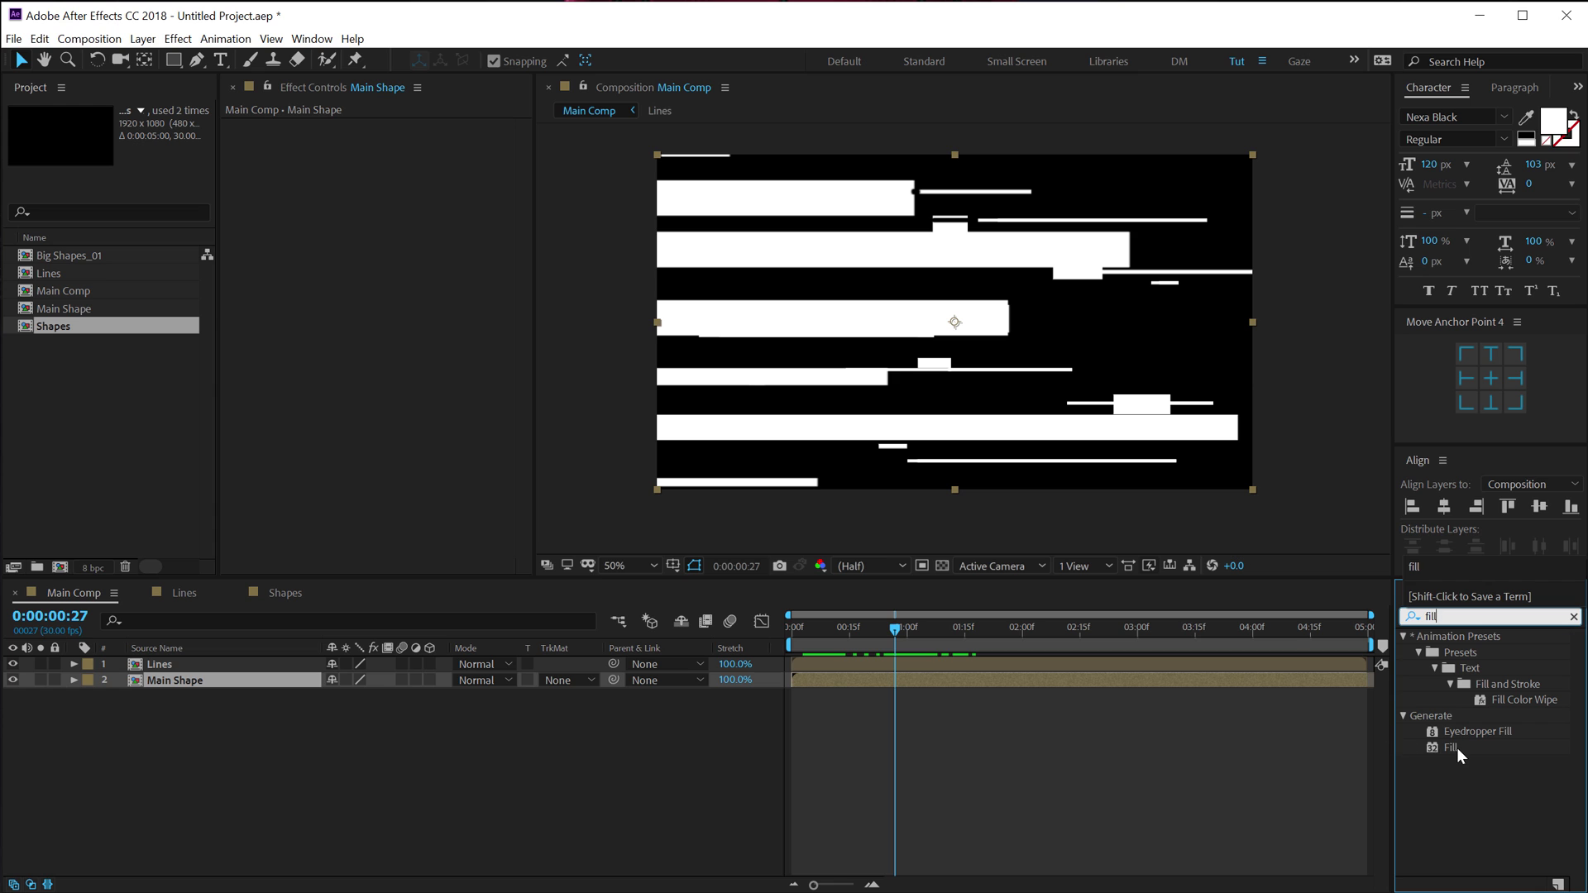
double_click(1451, 748)
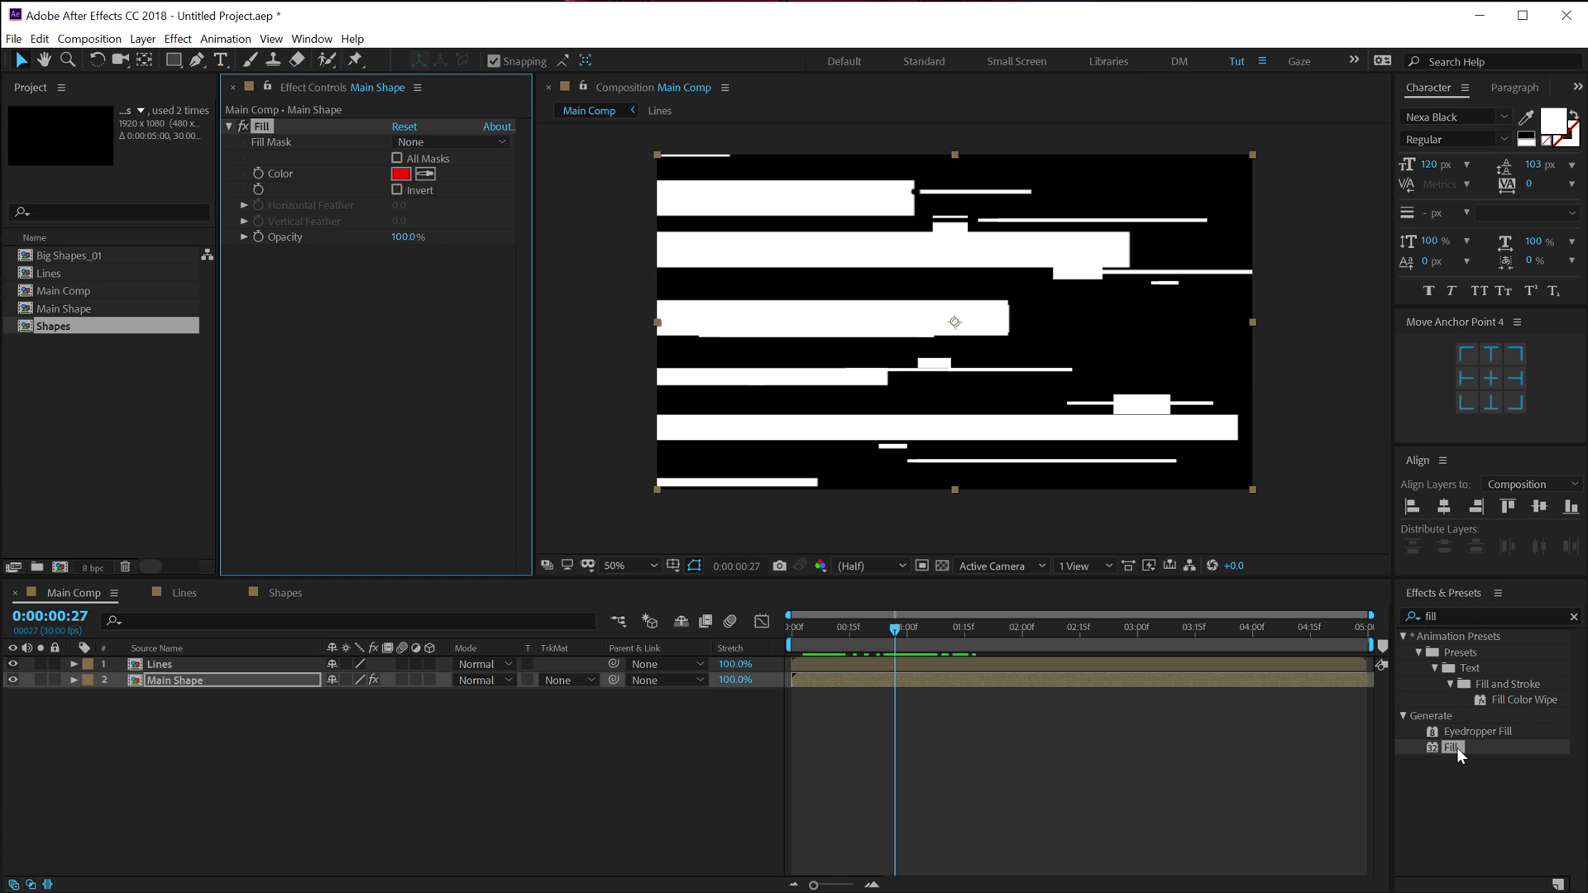
- Set the Main Shape fill colour to the pinkish red FF0038 and check the frame at 0:00:01:00
click(399, 177)
click(524, 353)
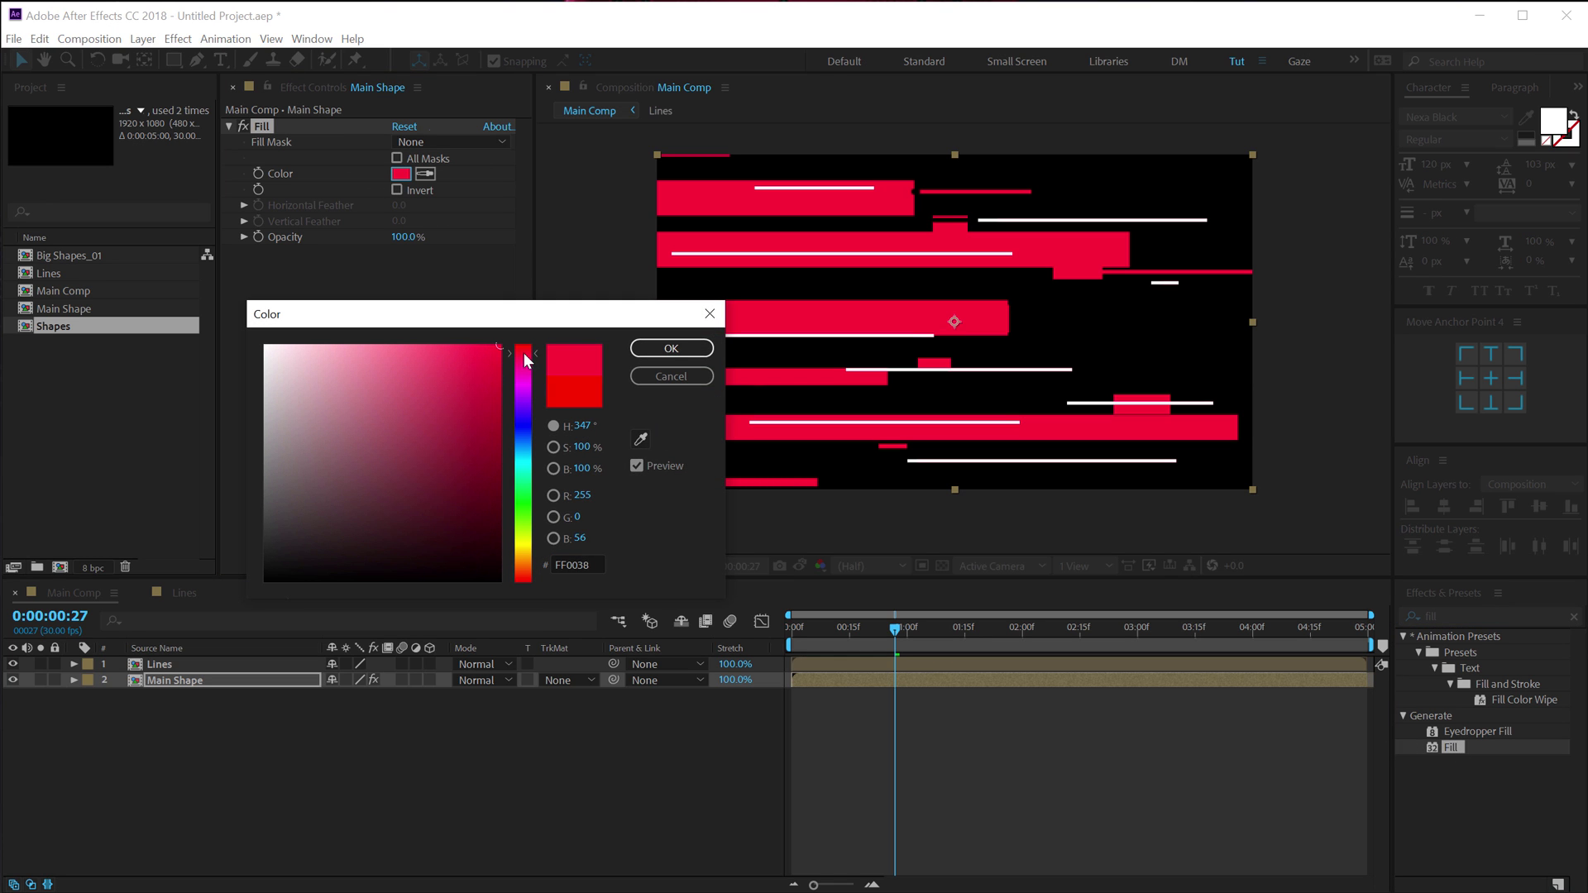
click(671, 348)
mouse_move(895, 631)
mouse_down()
mouse_move(825, 630)
mouse_move(1010, 633)
mouse_move(812, 638)
mouse_move(910, 651)
mouse_up()
click(172, 731)
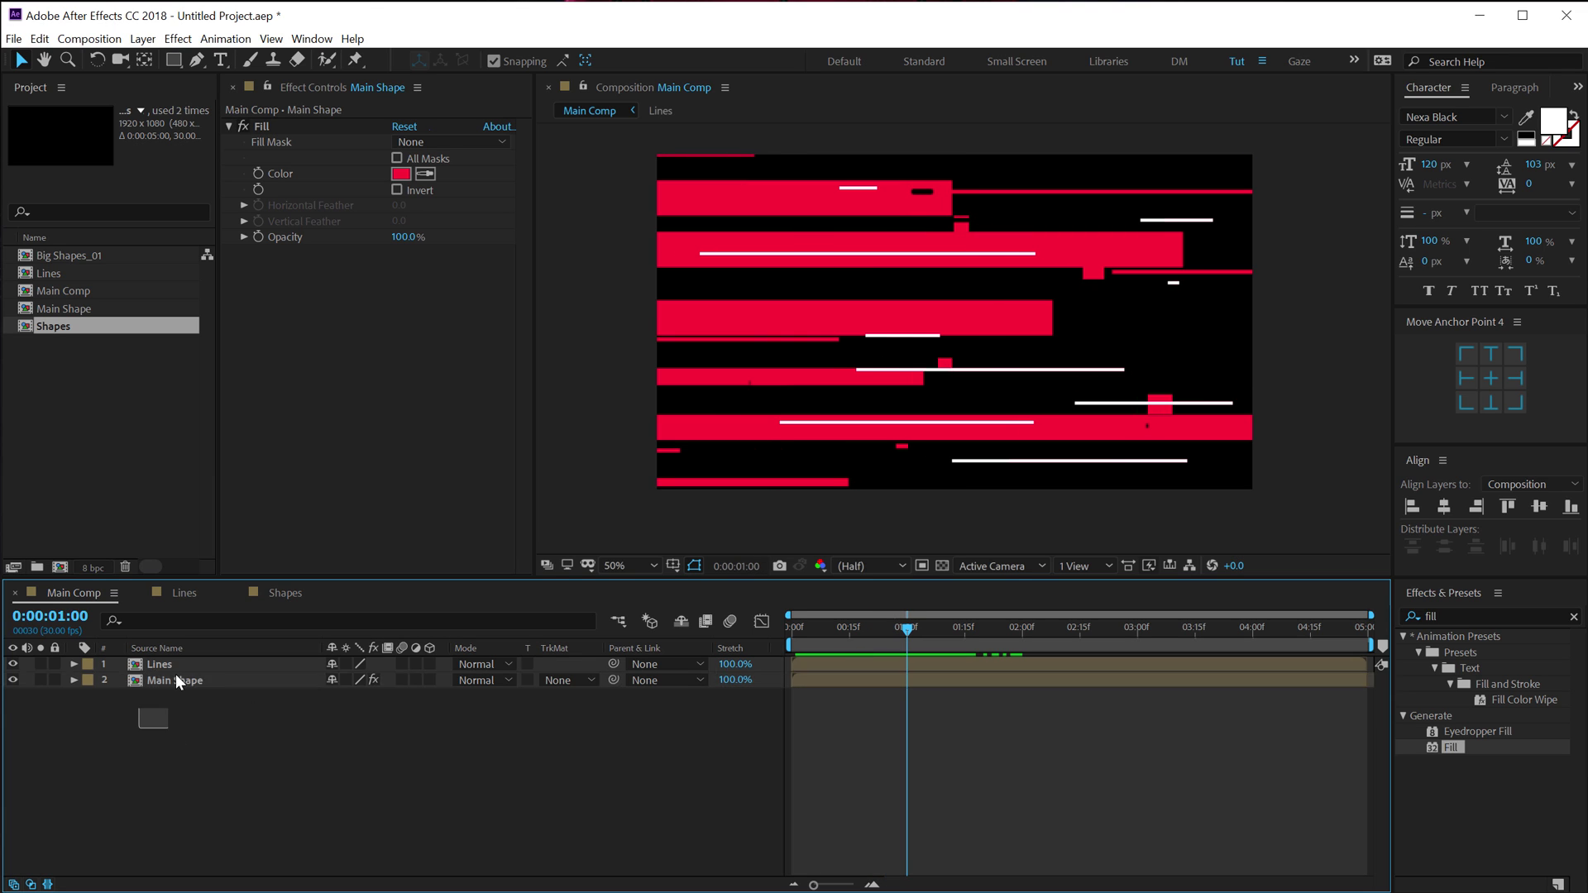
- Unlink the scale proportions of the Lines and Main Shape layers and set both horizontal scales to 170%
drag(176, 680, 177, 661)
key(comma)
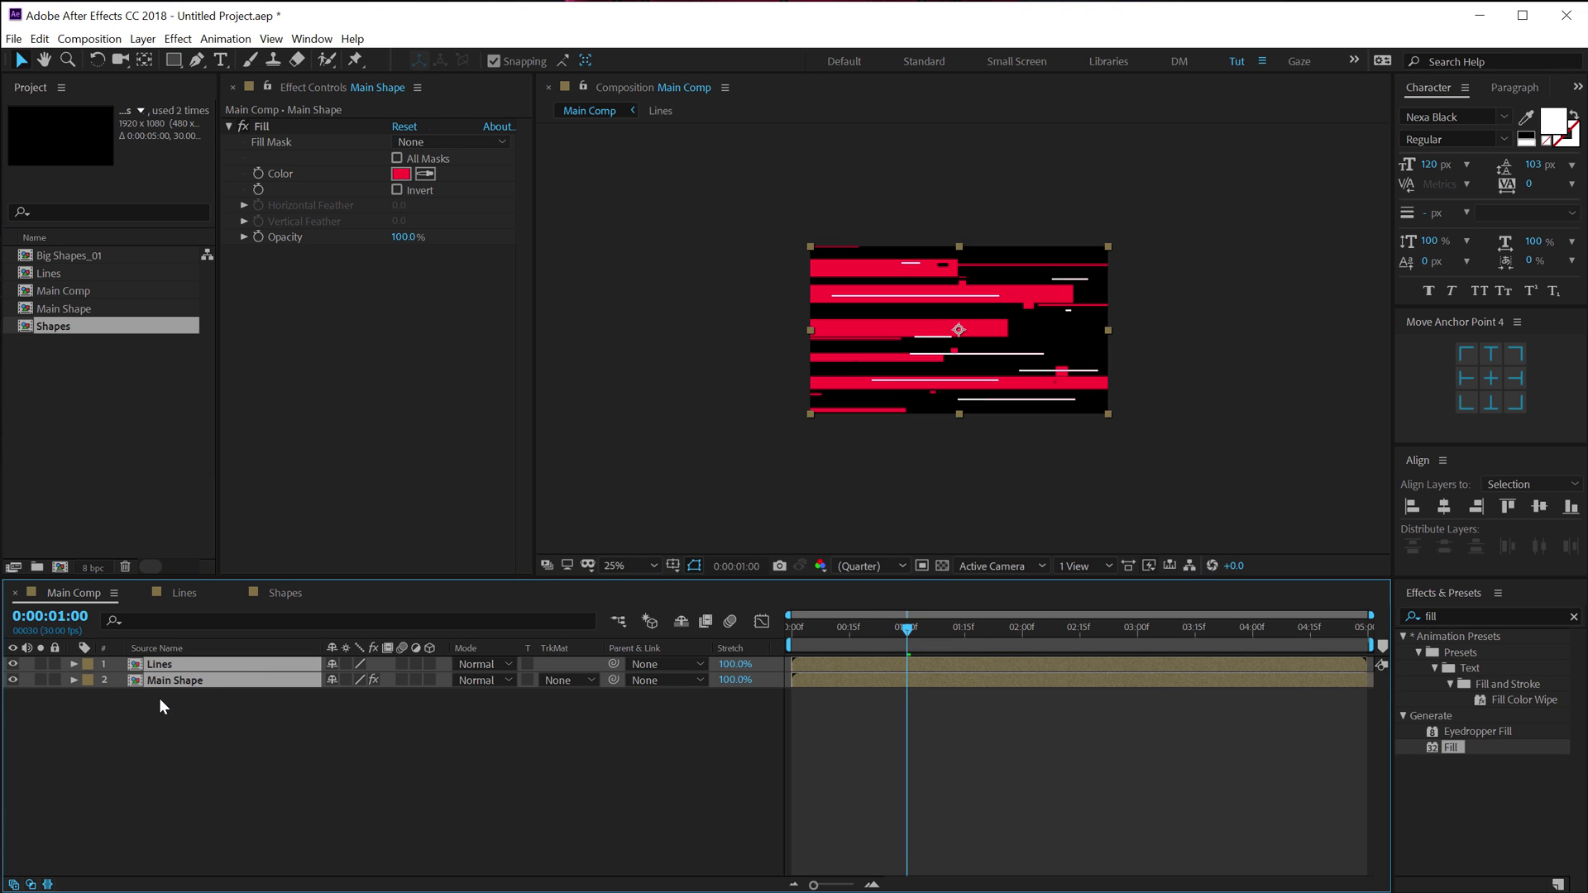
key(s)
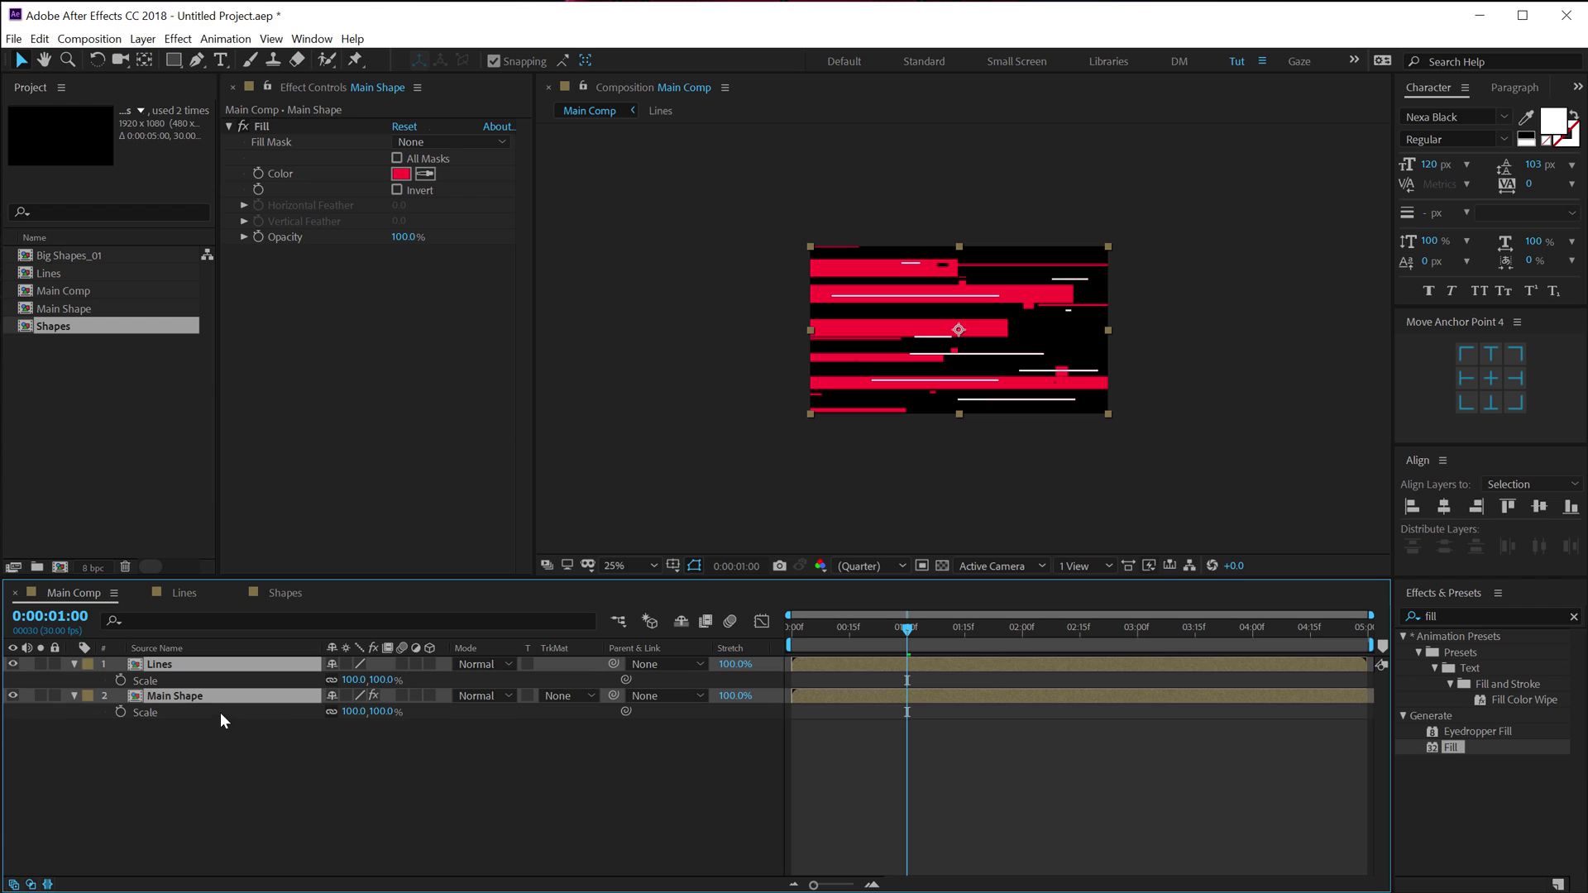
click(325, 743)
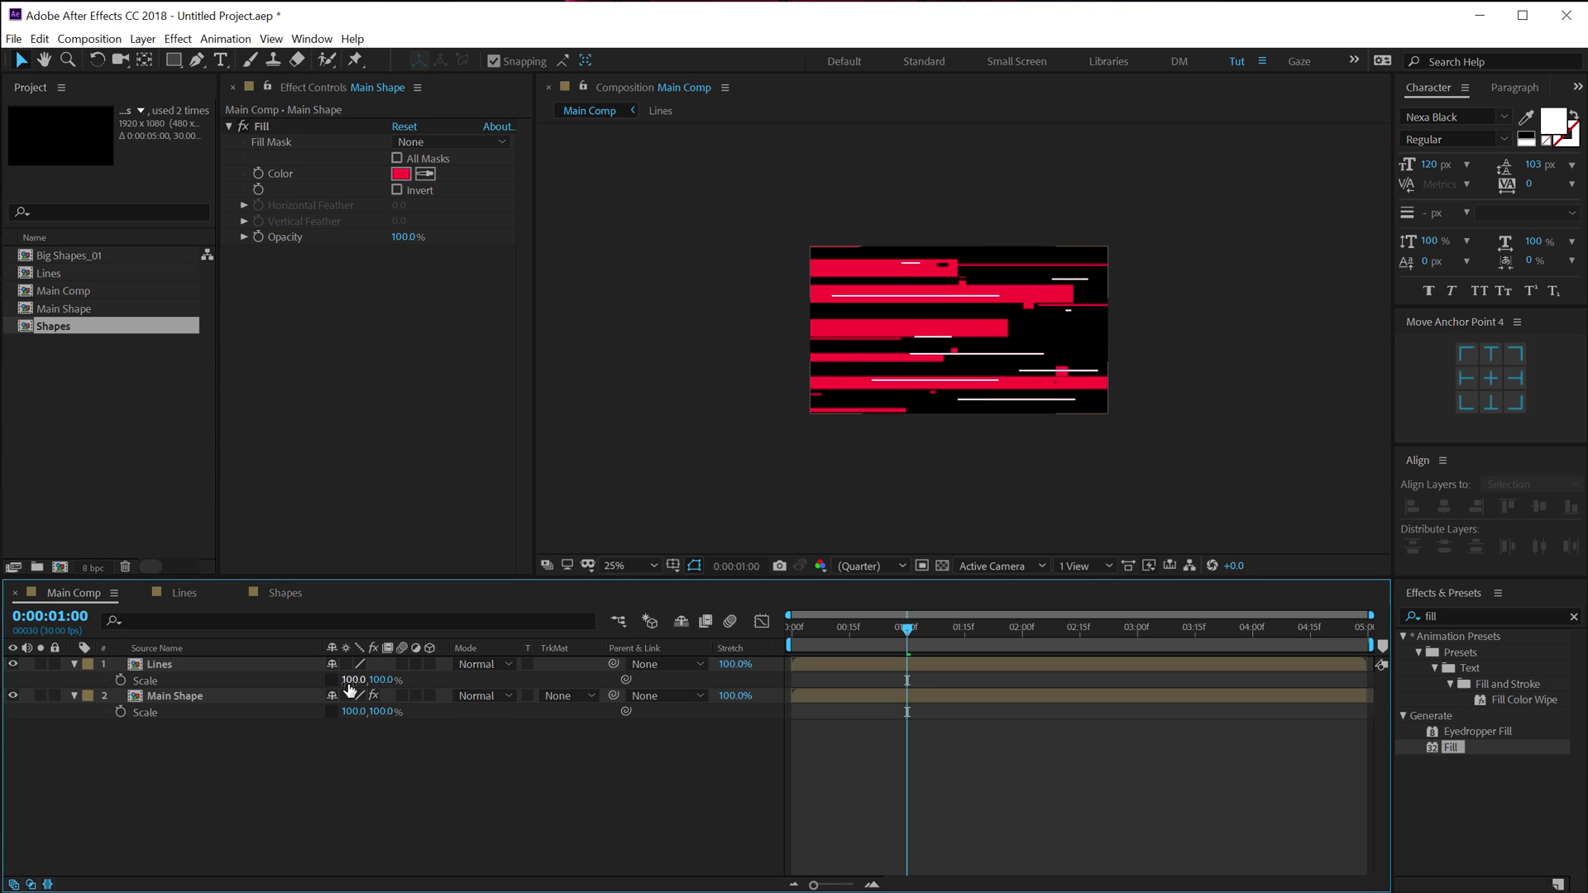
drag(353, 680, 409, 681)
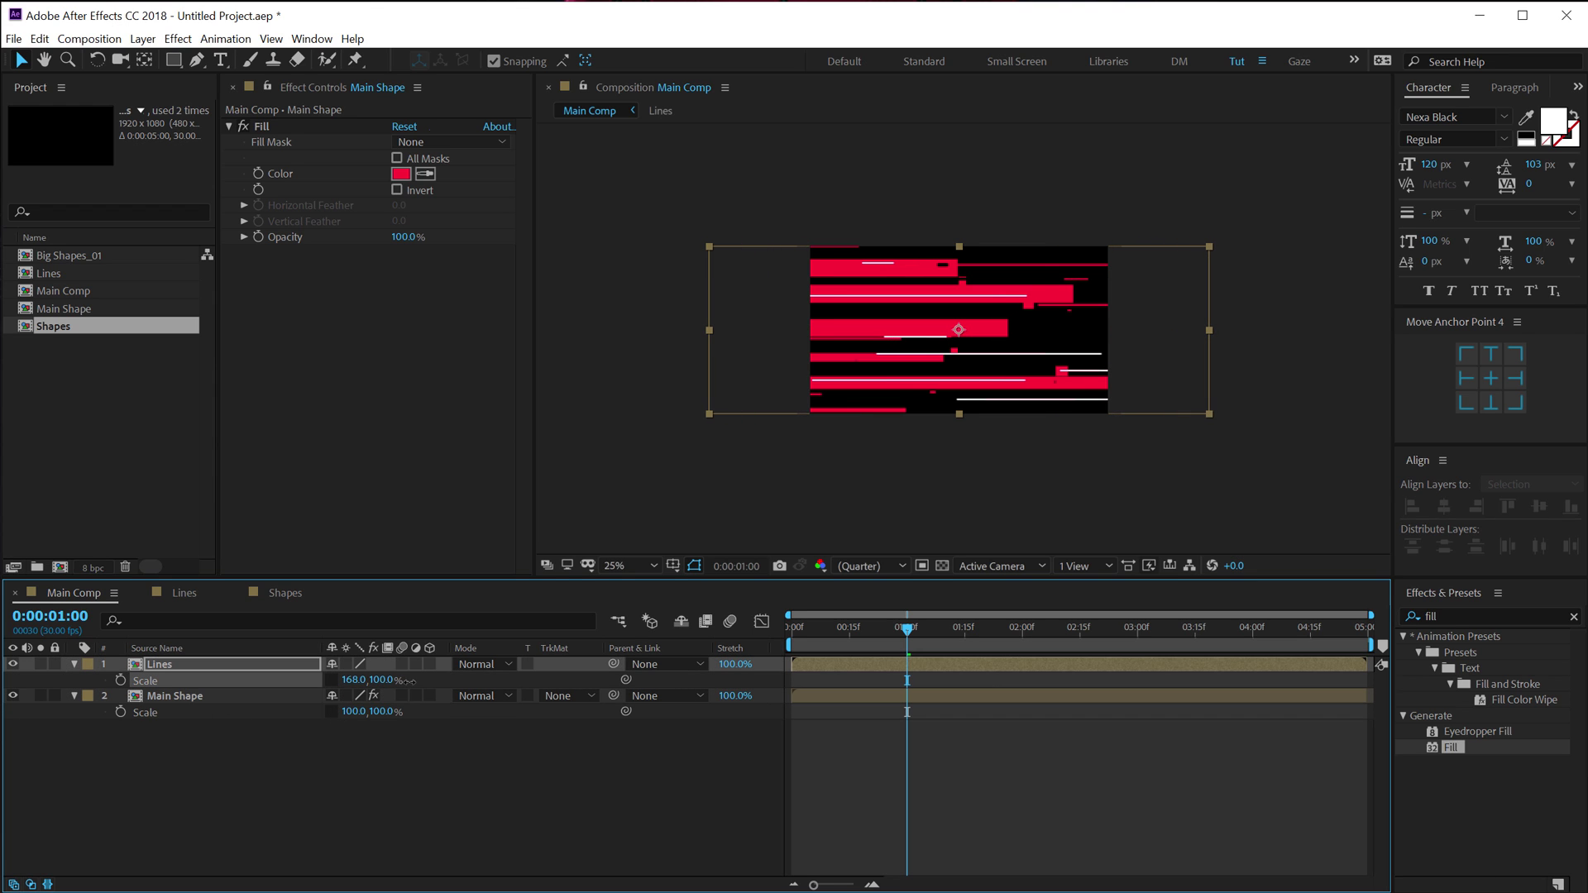
click(351, 680)
text(170)
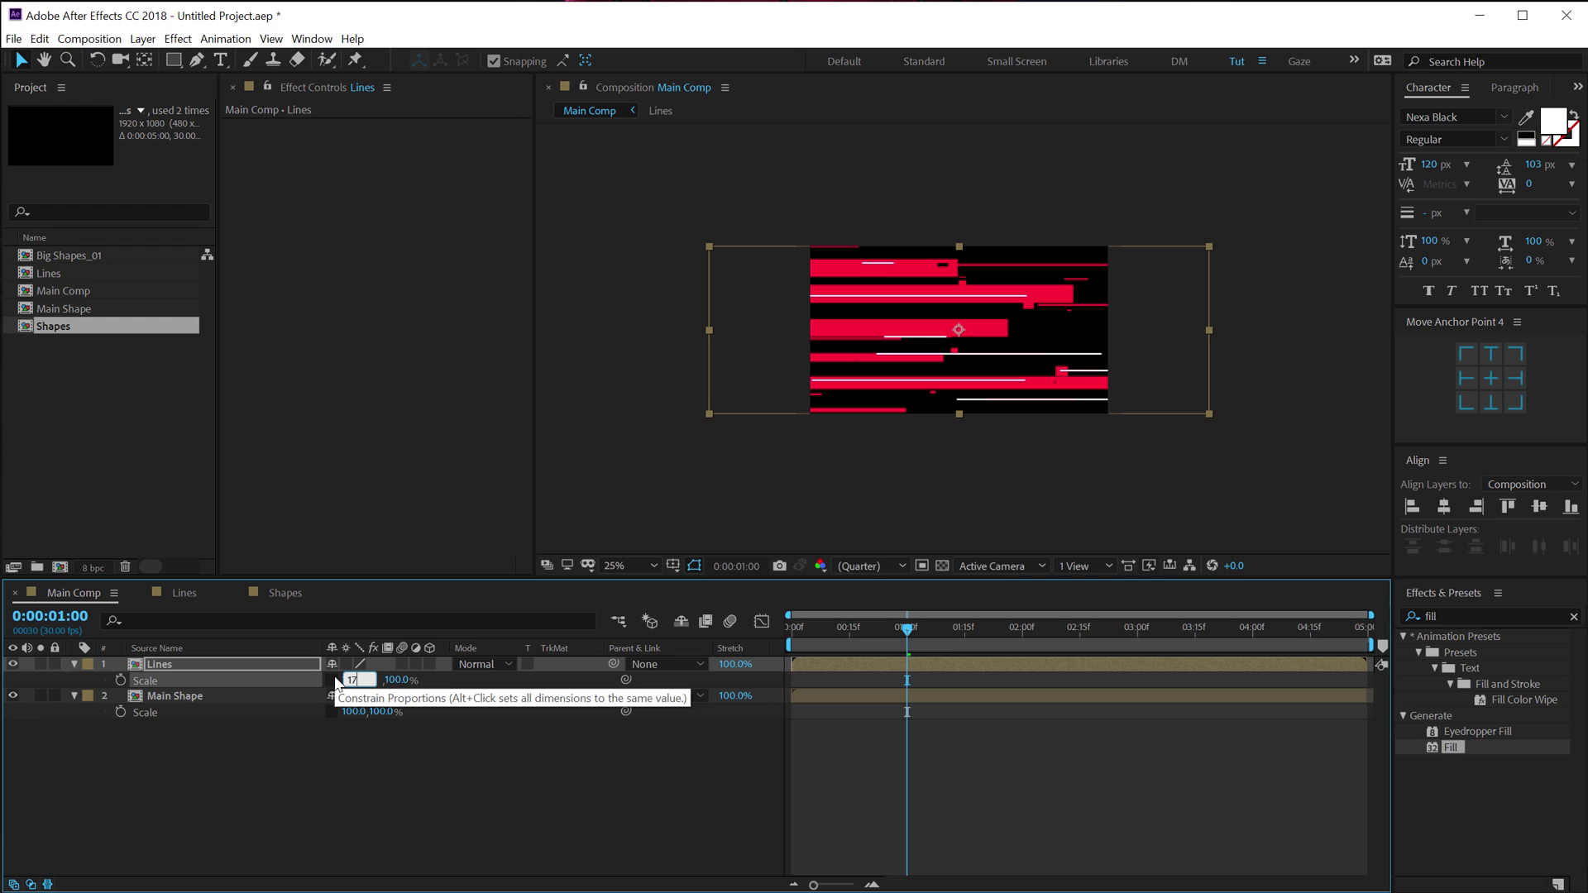
click(354, 781)
click(354, 711)
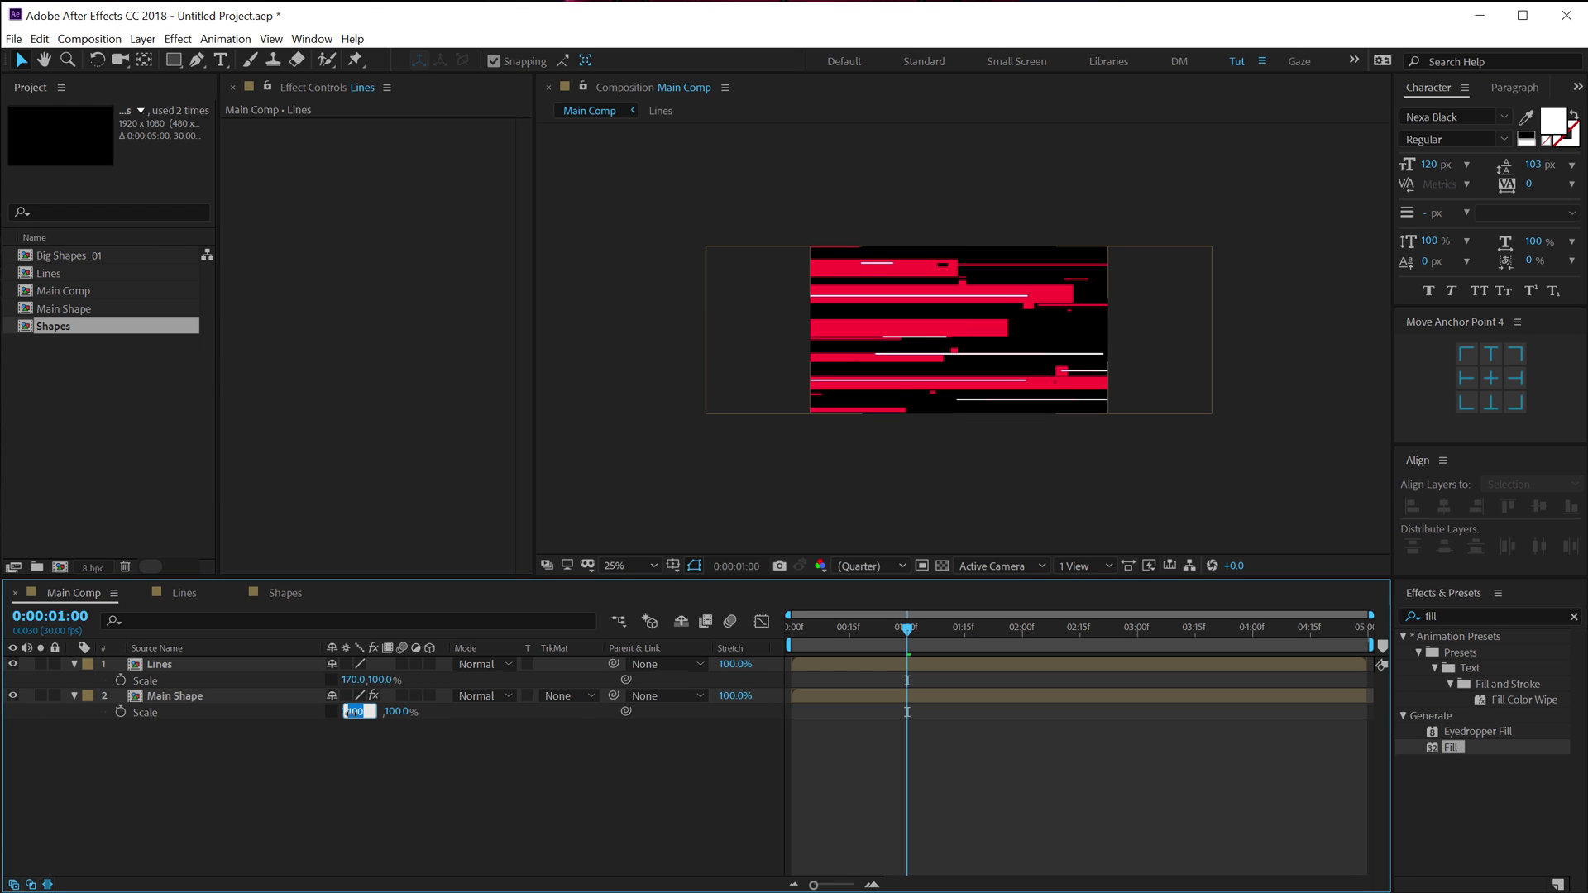
text(170)
click(345, 756)
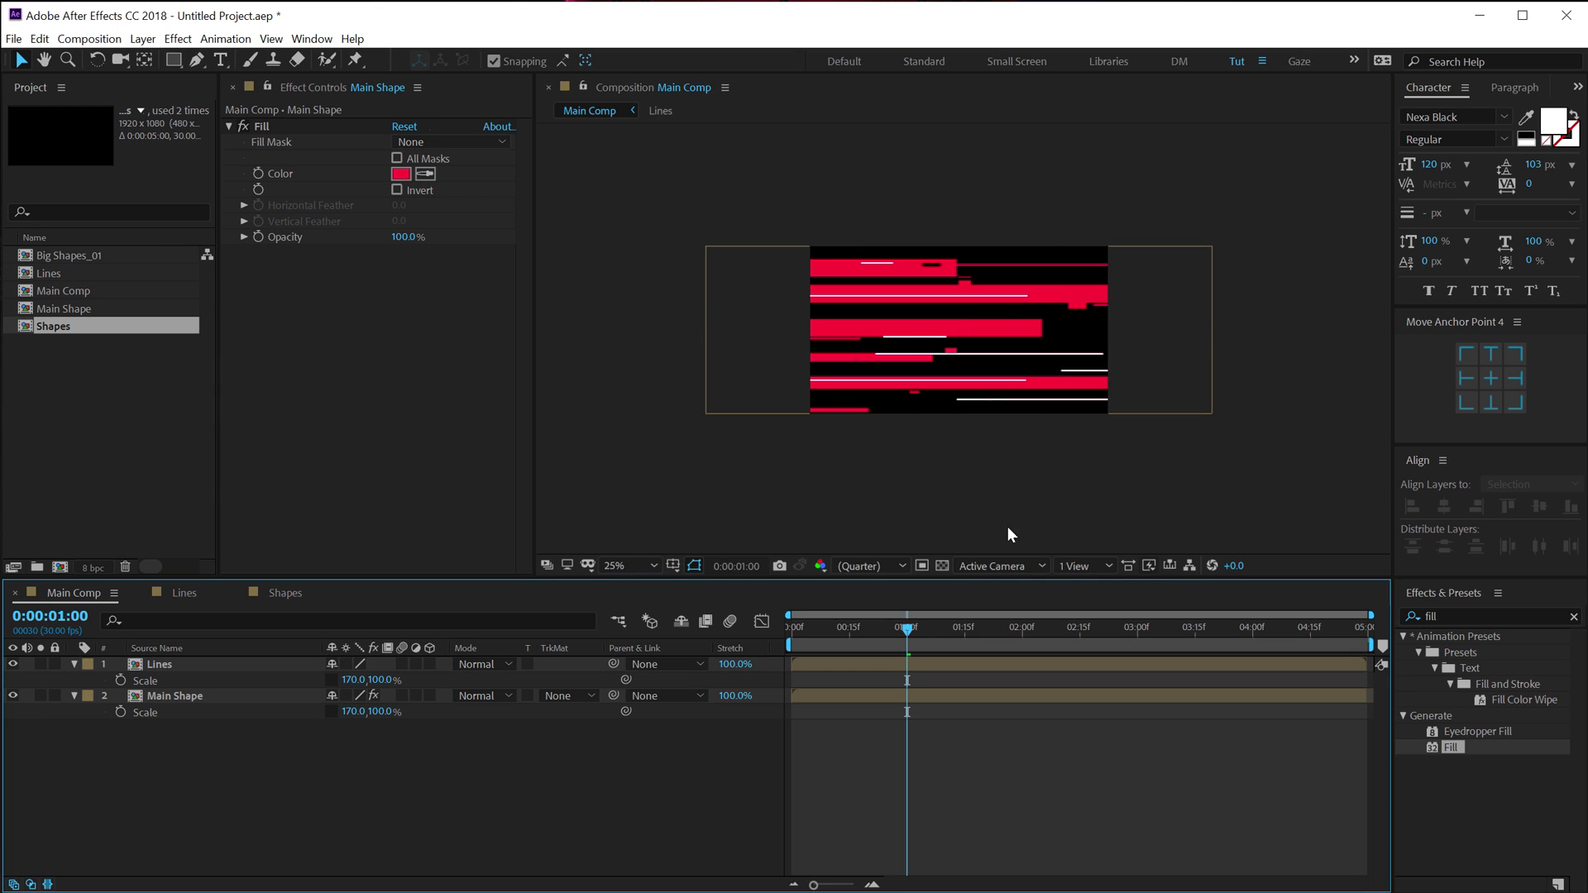
- Shift Lines and Main Shape together horizontally to X position 1308 and add Position keyframes at 0:00:01:00
click(147, 669)
shift+click(152, 696)
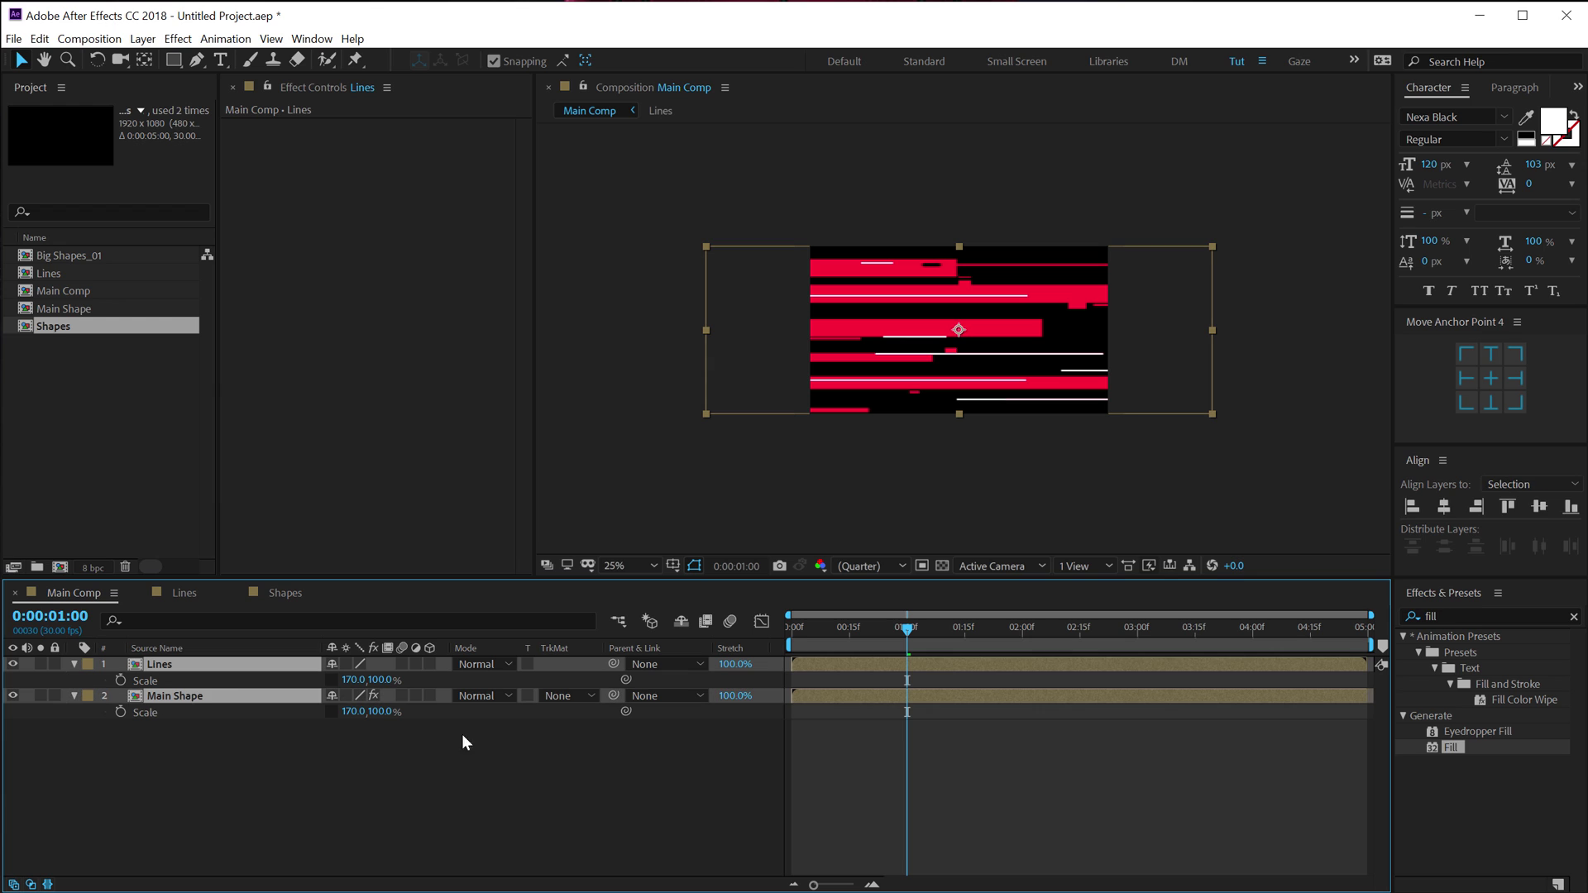
key(p)
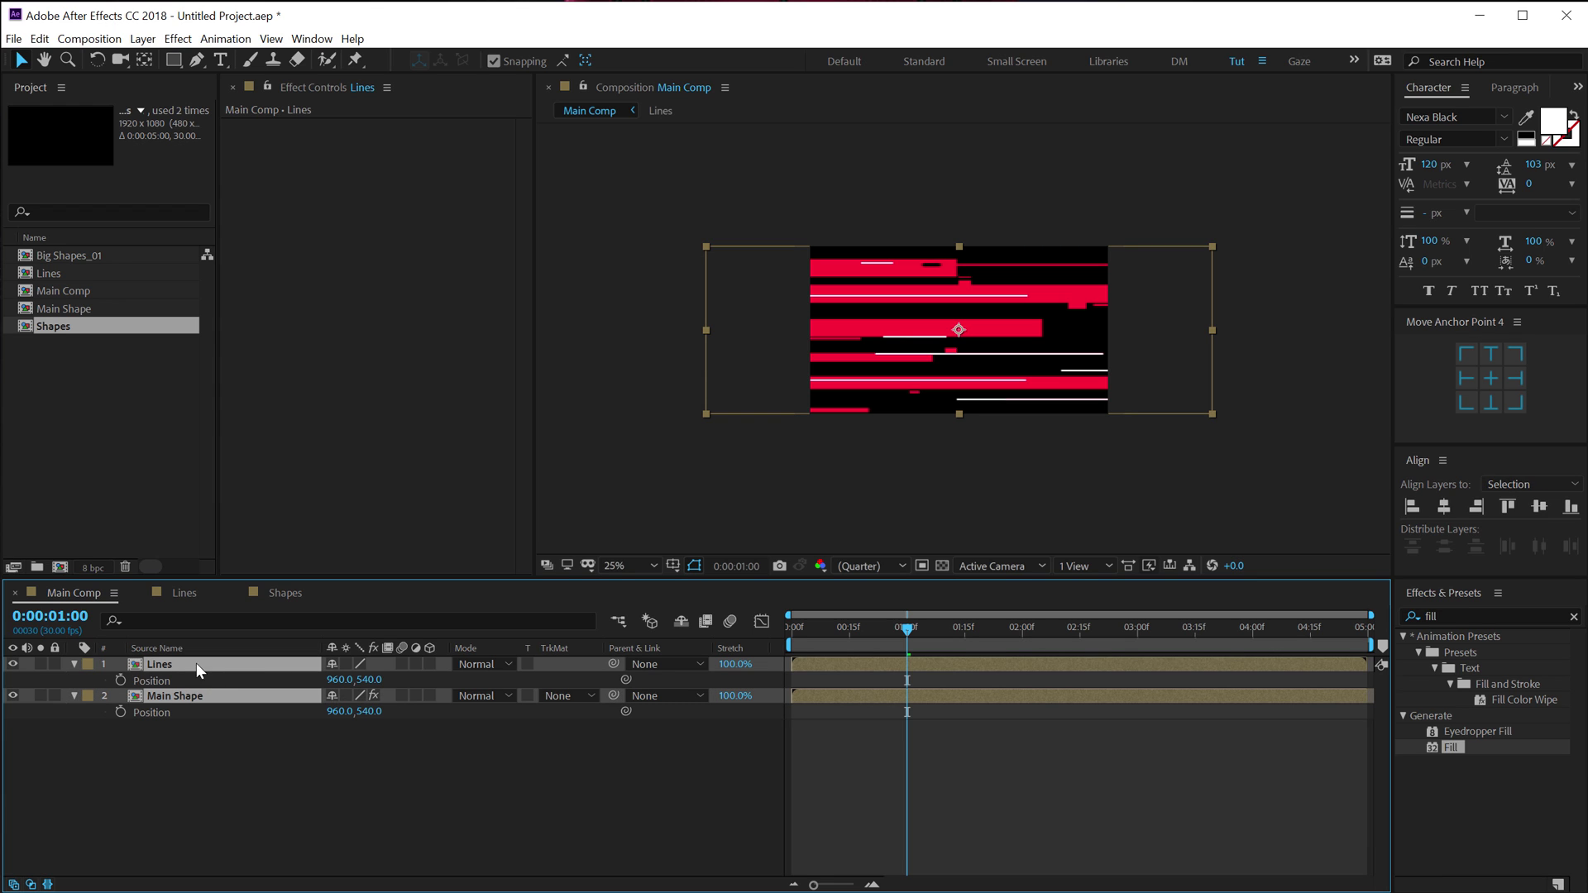
drag(1074, 344, 1128, 344)
click(121, 680)
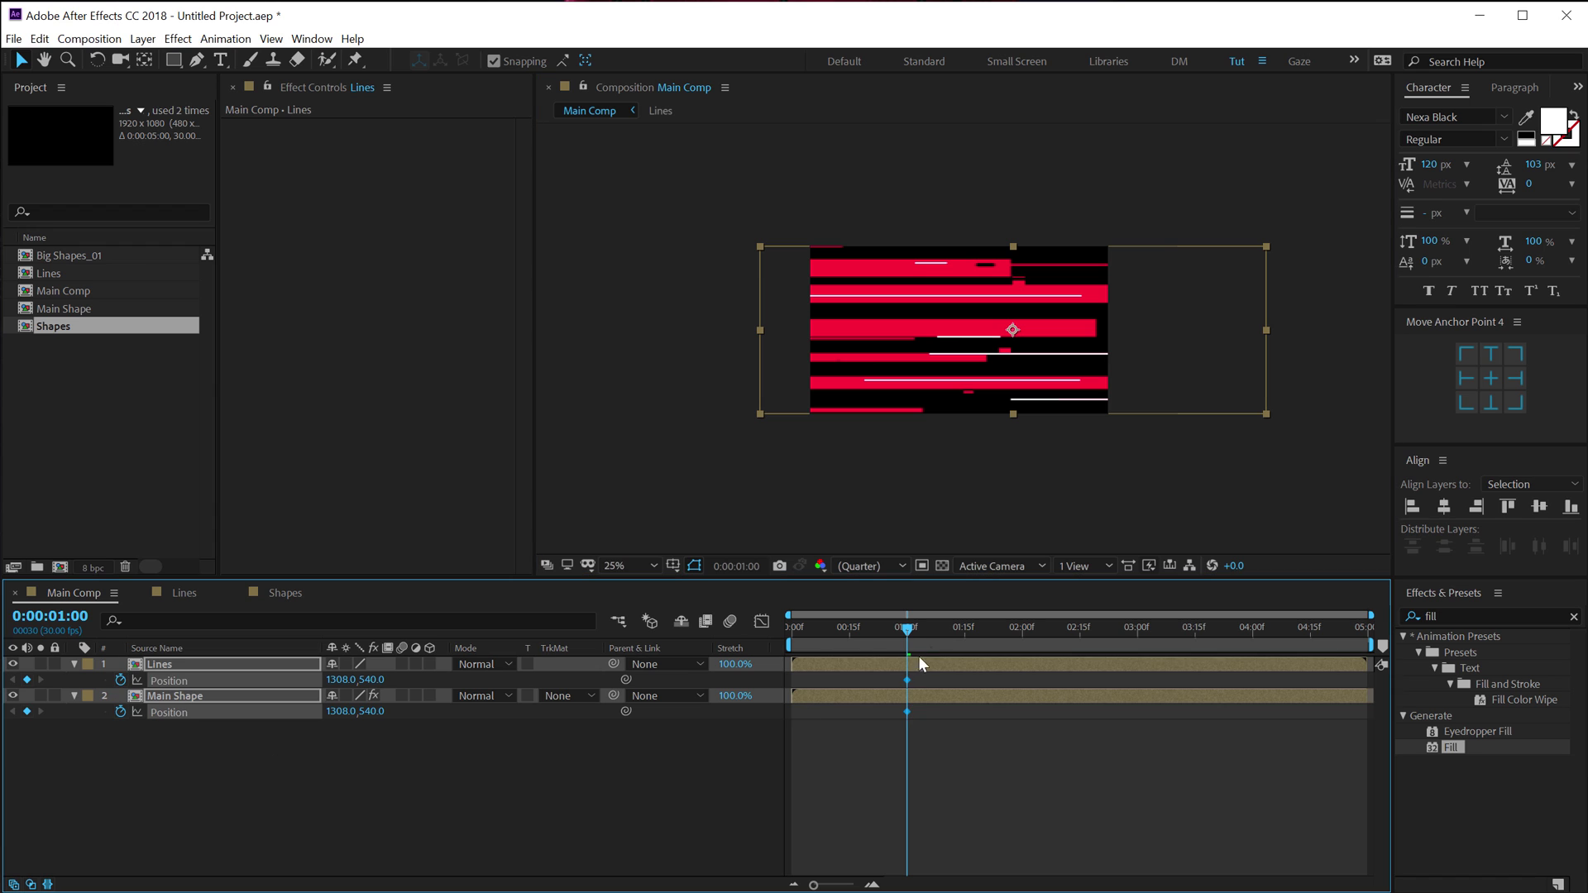
- Keyframe both layers at X position 760 on the first frame and delay their end Position keyframes to 0:00:01:06
drag(907, 630, 751, 628)
drag(970, 401, 886, 401)
drag(798, 635, 930, 628)
drag(913, 716, 920, 681)
- Ease all Position keyframes of Lines and Main Shape and shape their speed graph into a sharp peak around 0:00:00:18
drag(1010, 744, 787, 659)
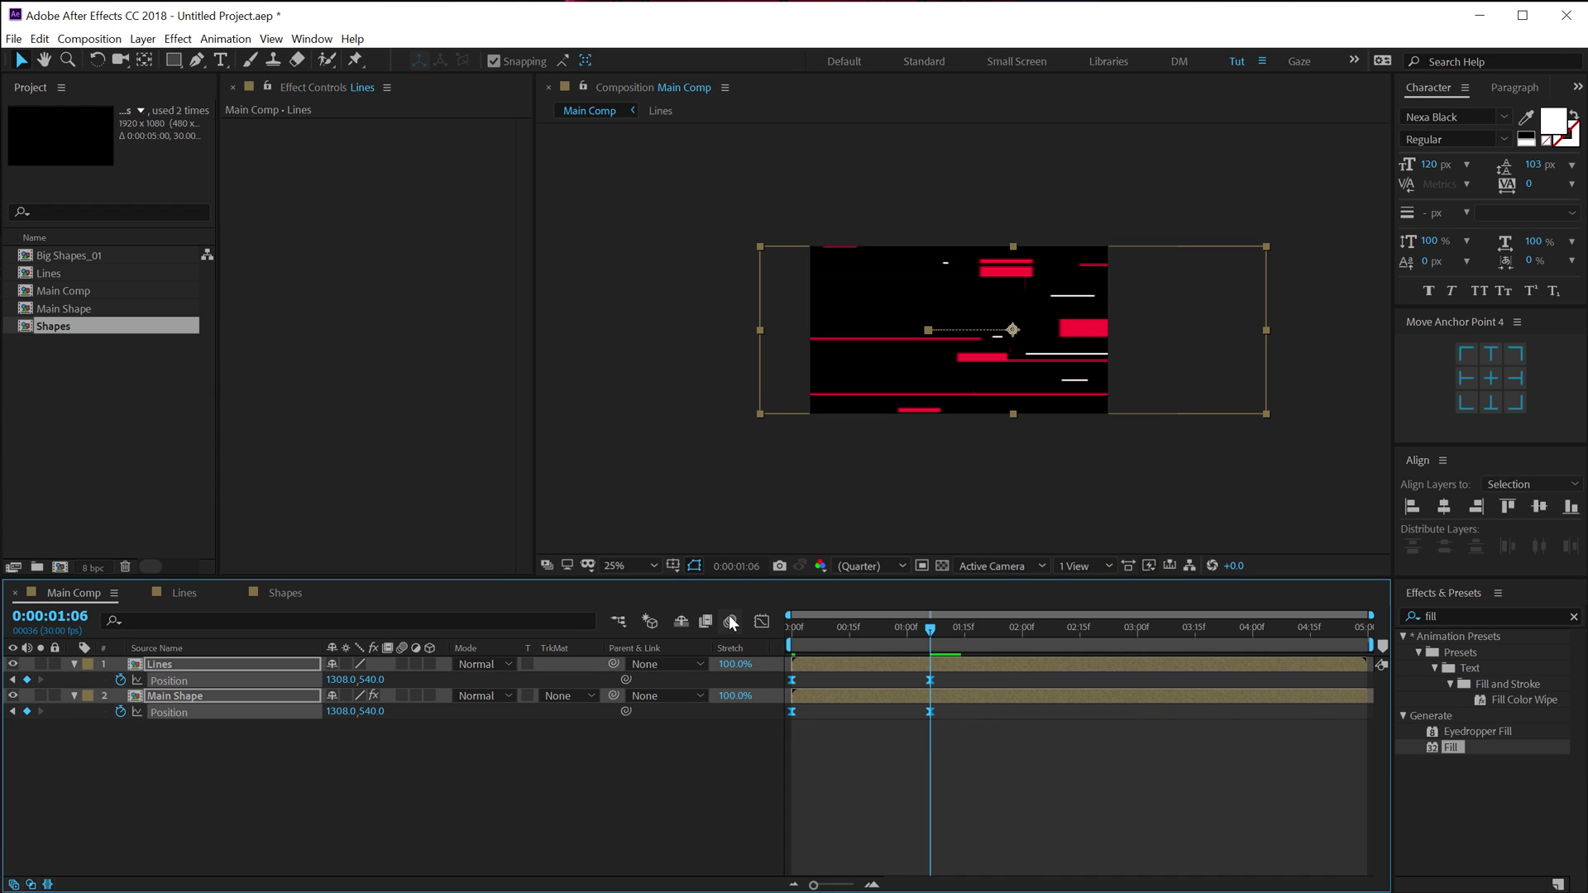
click(762, 621)
drag(867, 632, 862, 632)
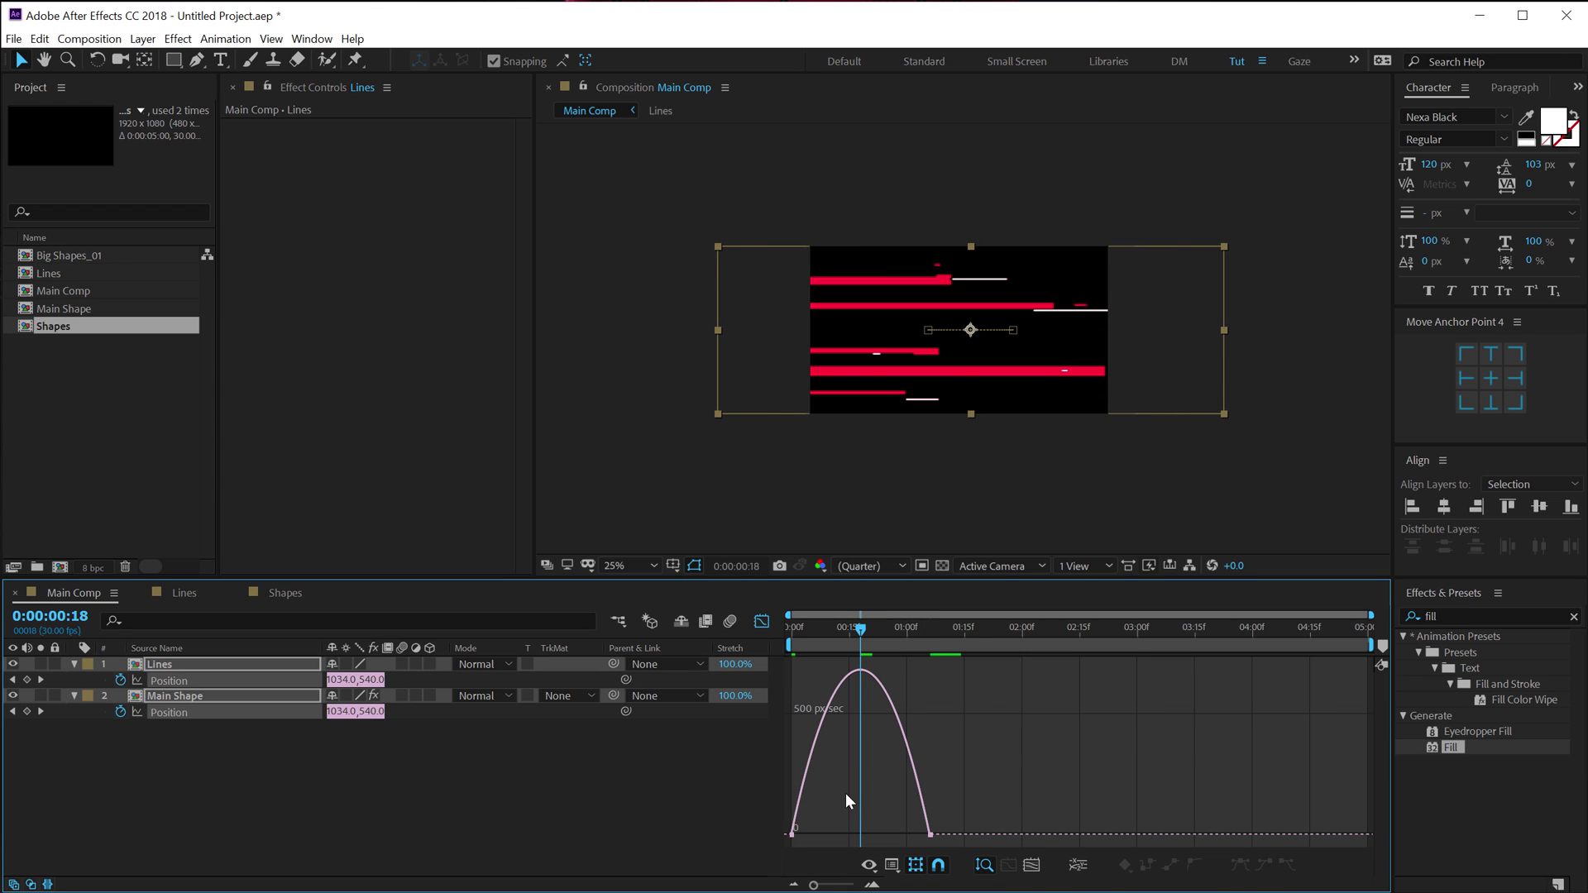
drag(845, 793, 856, 831)
drag(963, 798, 865, 834)
- Preview the eased movement from the start, close the Graph Editor and check the frame at 0:00:00:28
key(space)
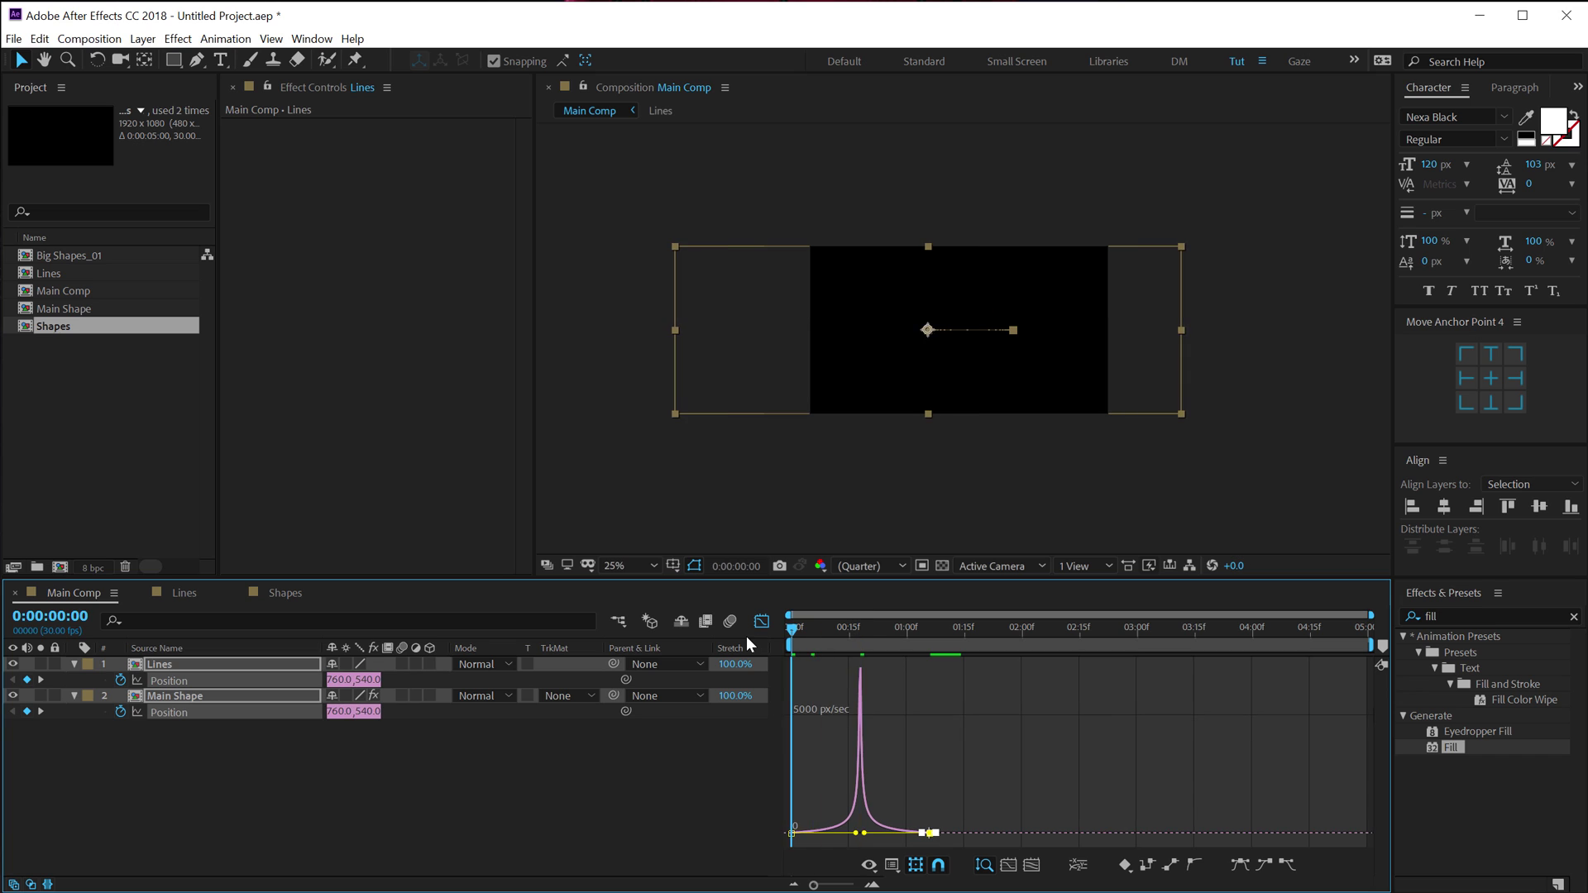
key(space)
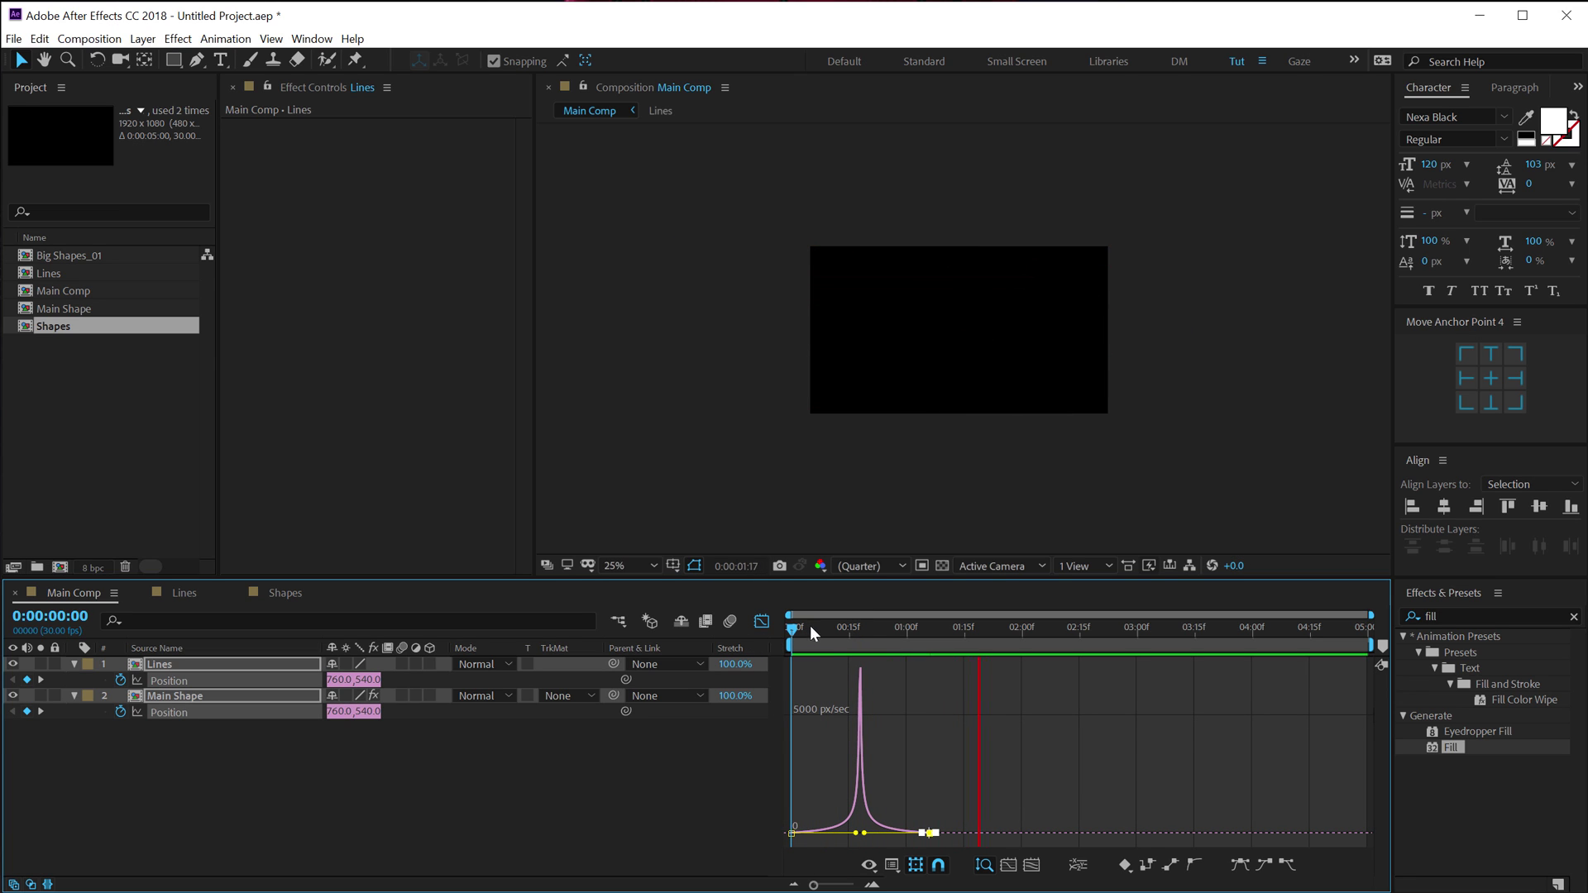
key(period)
key(space)
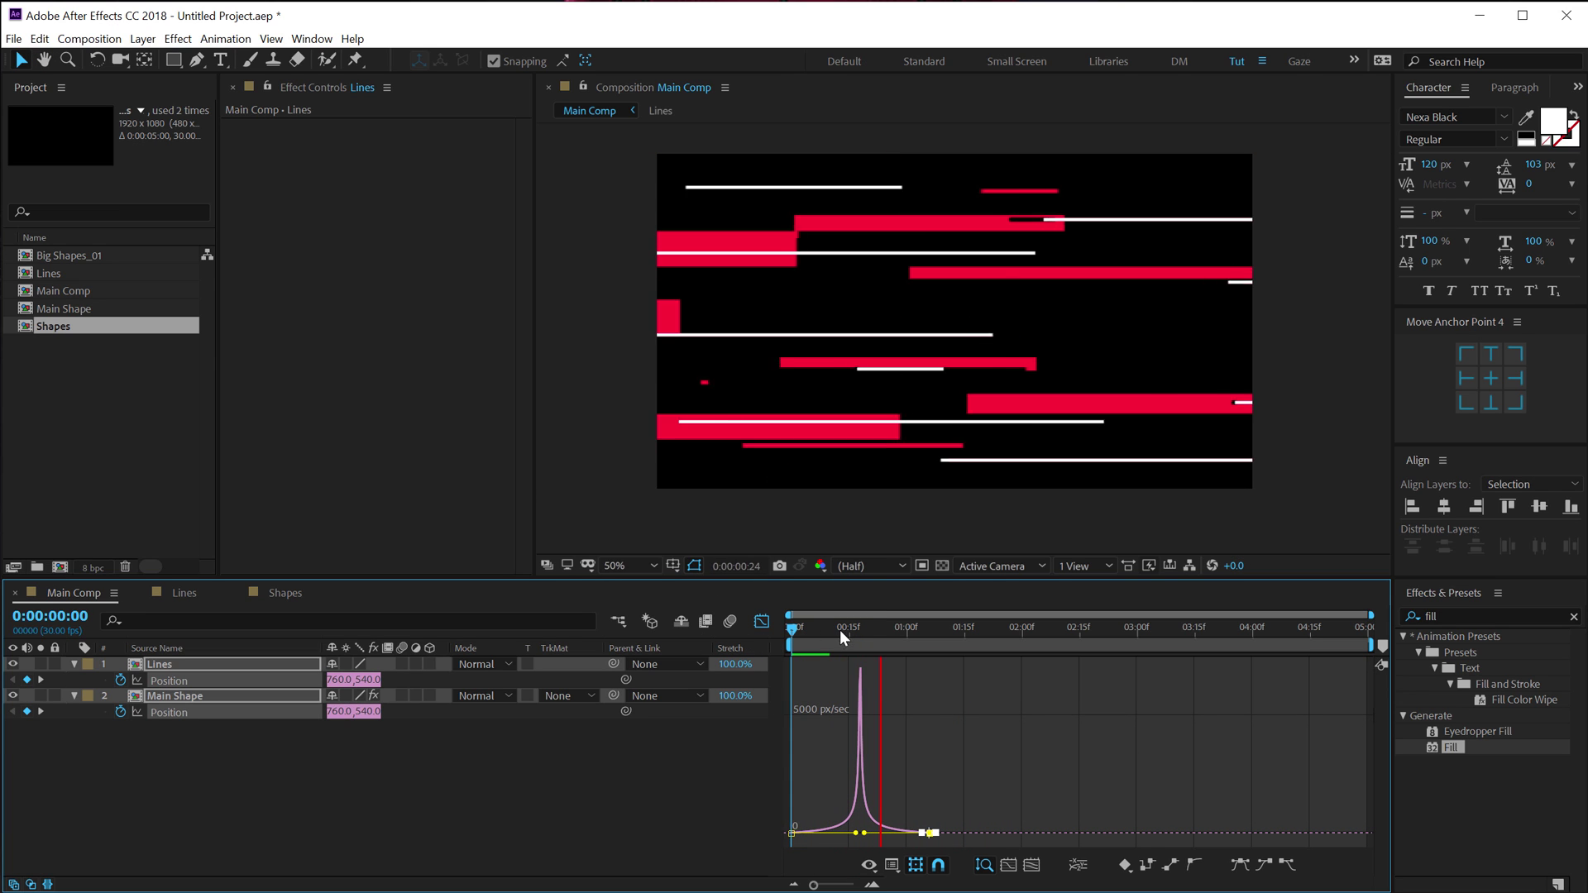
key(space)
key(shift+F3)
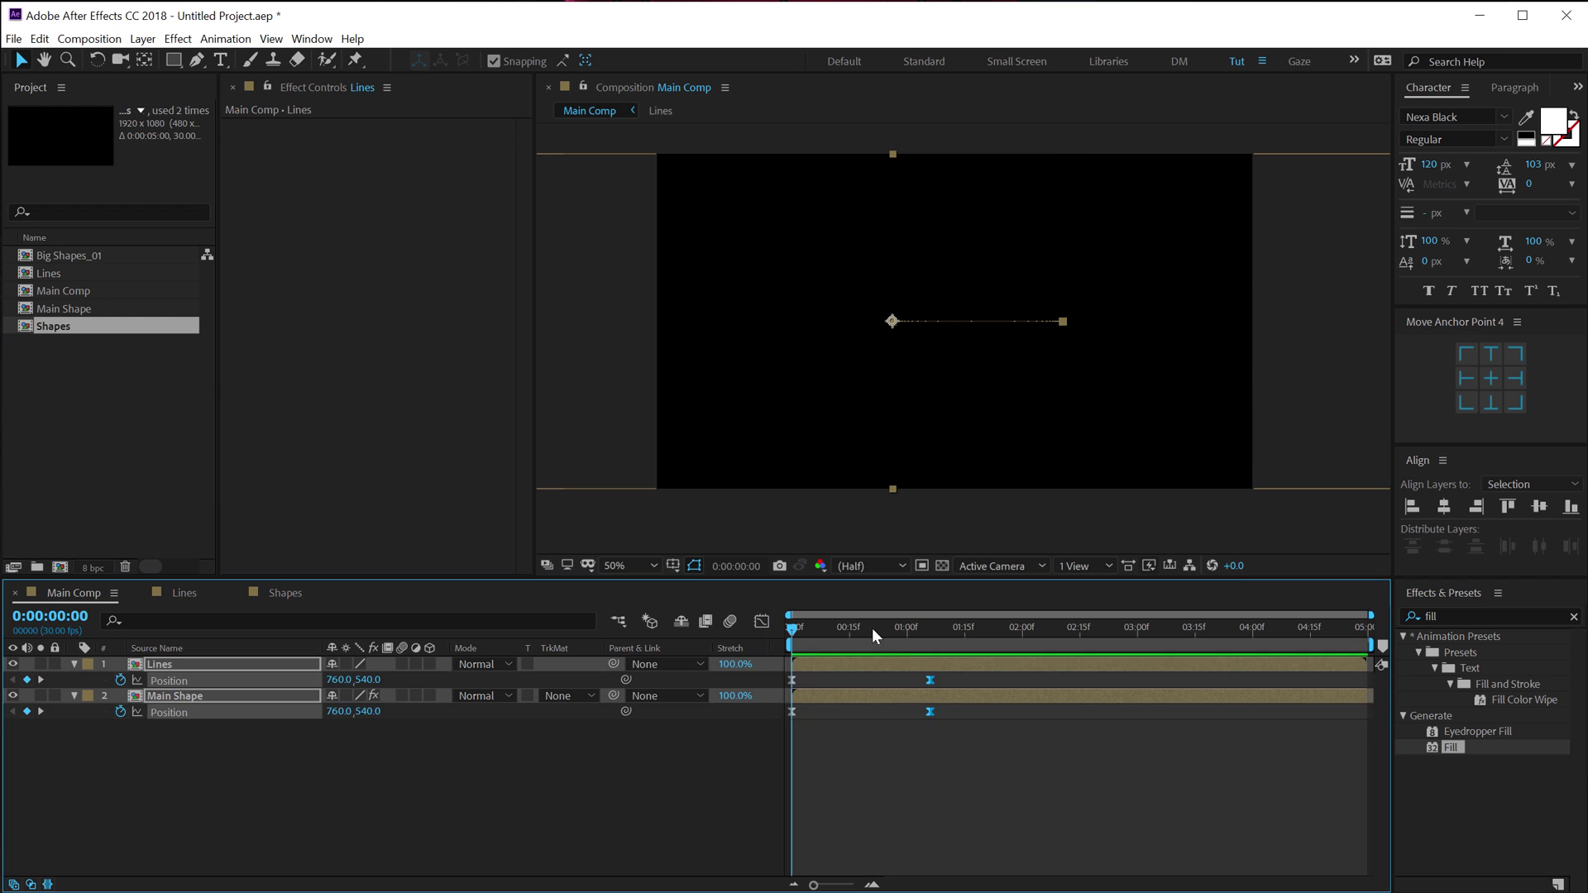
click(899, 627)
- Collapse the layer properties and duplicate the Main Shape layer
click(695, 679)
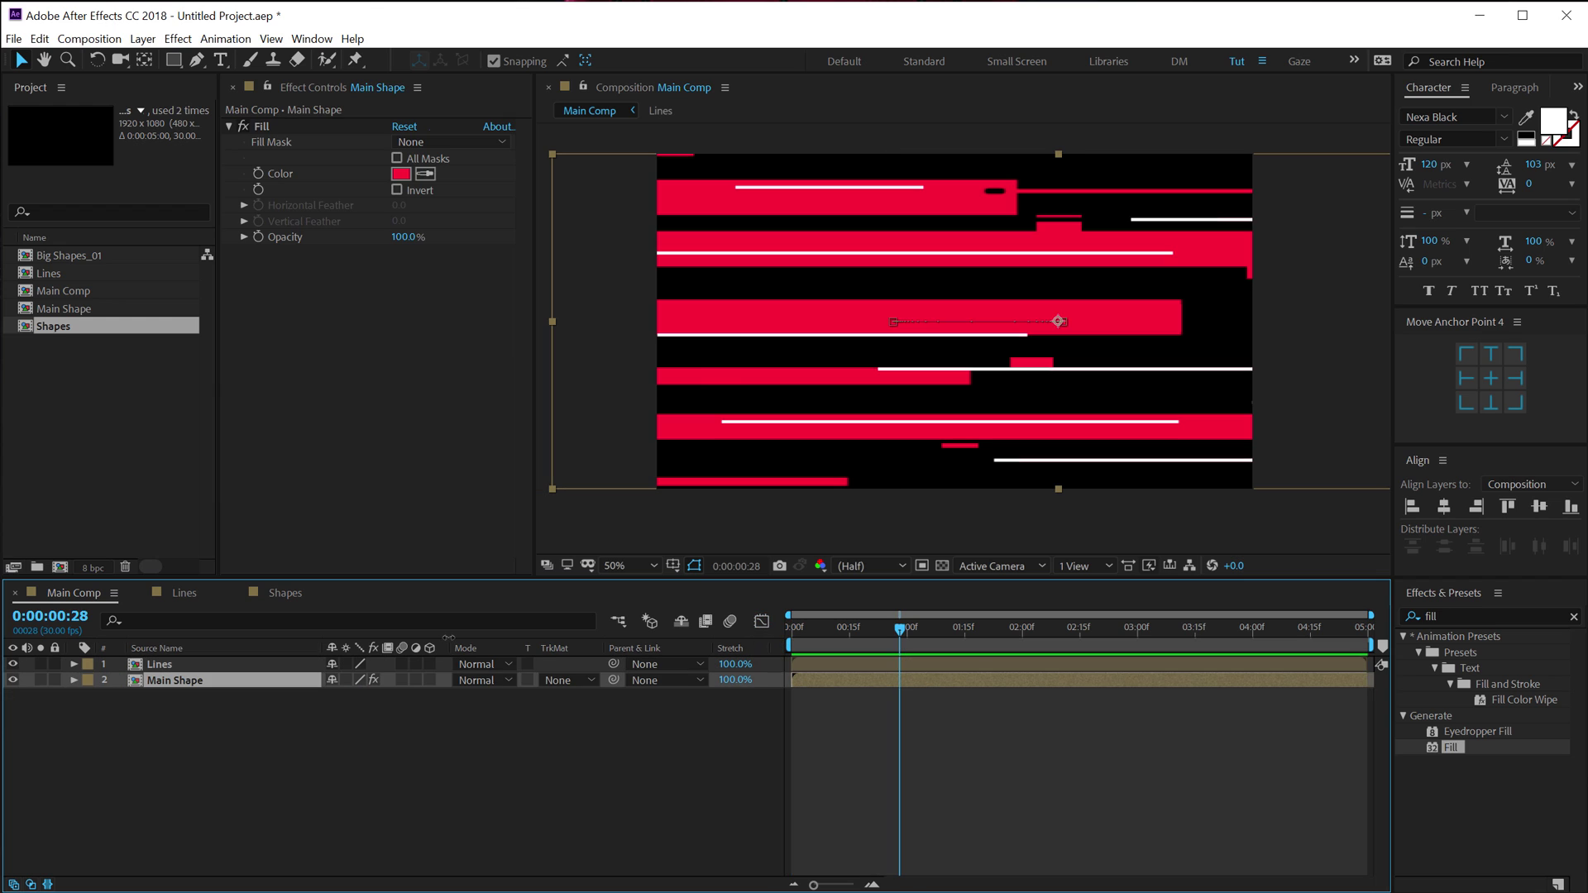
click(221, 705)
click(167, 683)
key(ctrl+d)
key(ctrl+k)
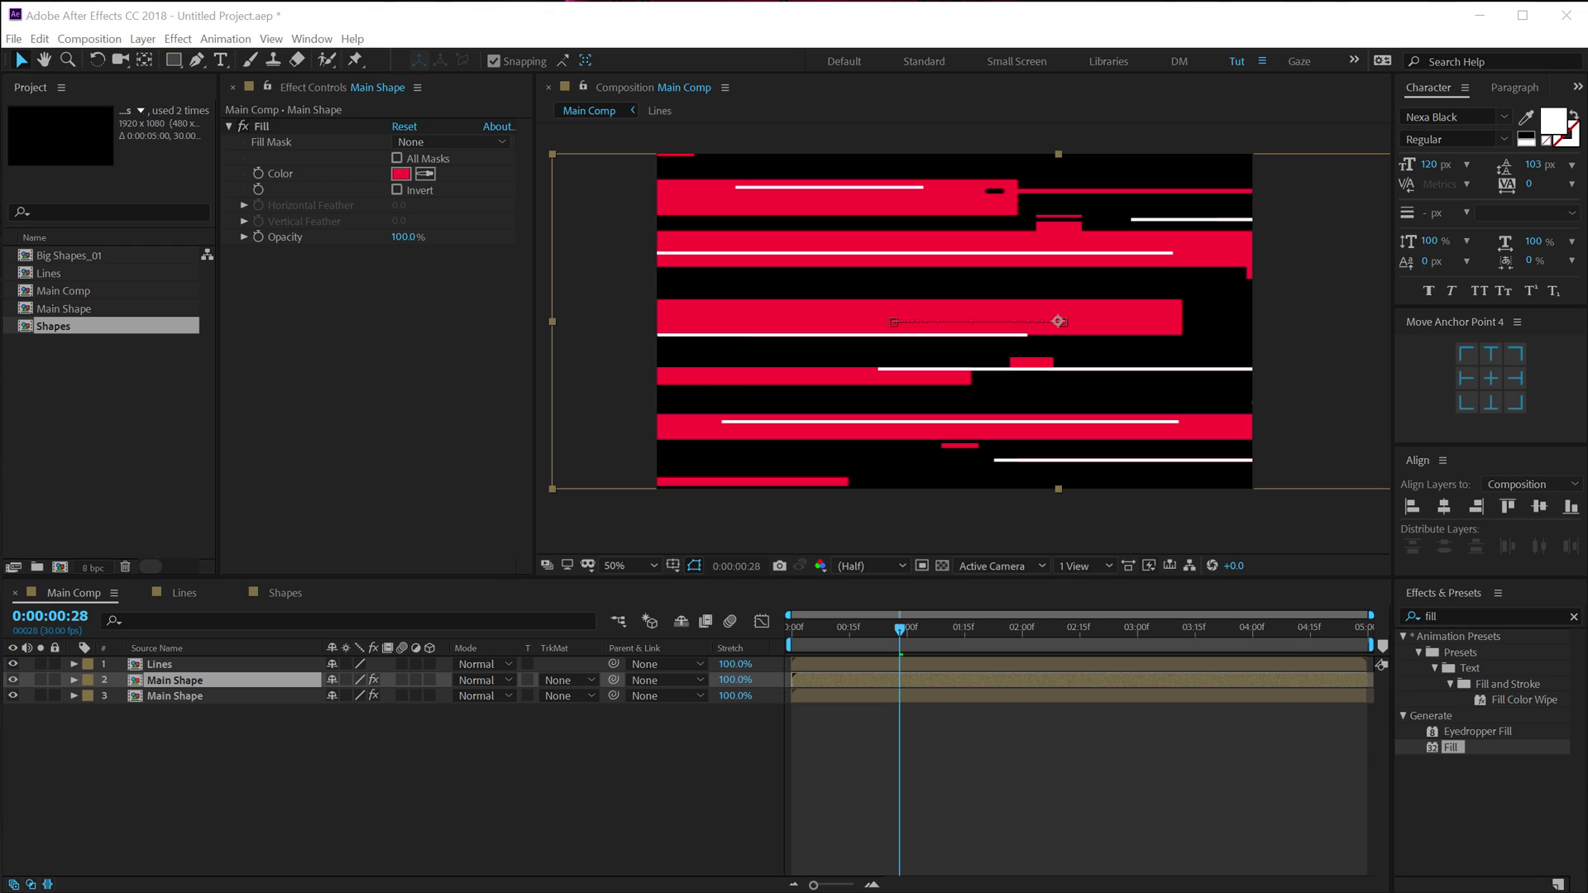
click(198, 834)
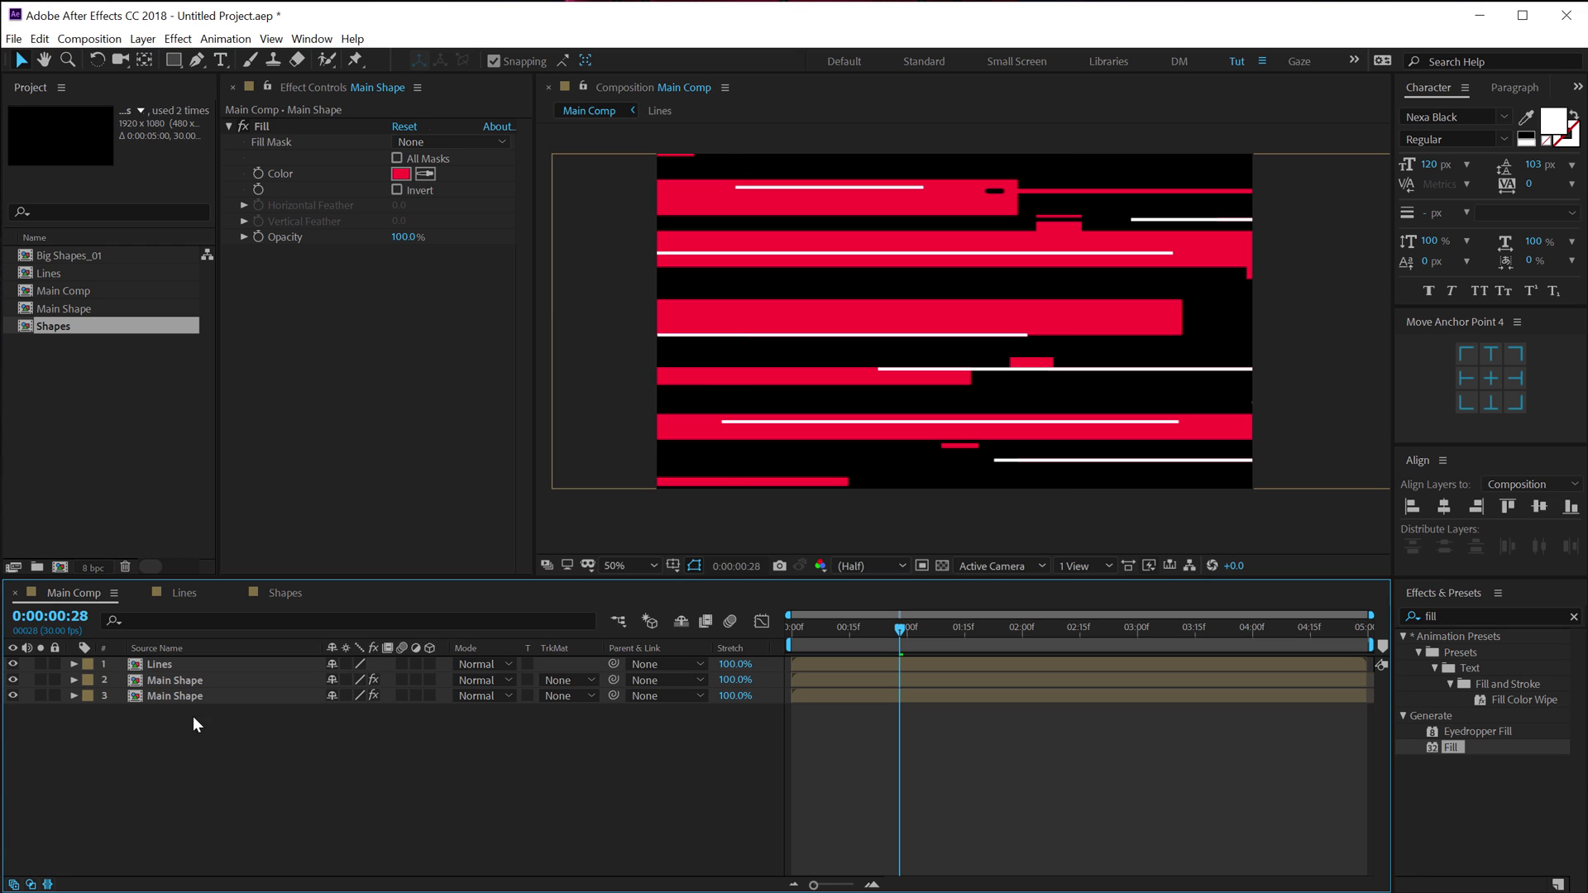
- Set the lower Main Shape layer's vertical scale to 144% and change its fill colour to blue 0036FF
click(171, 699)
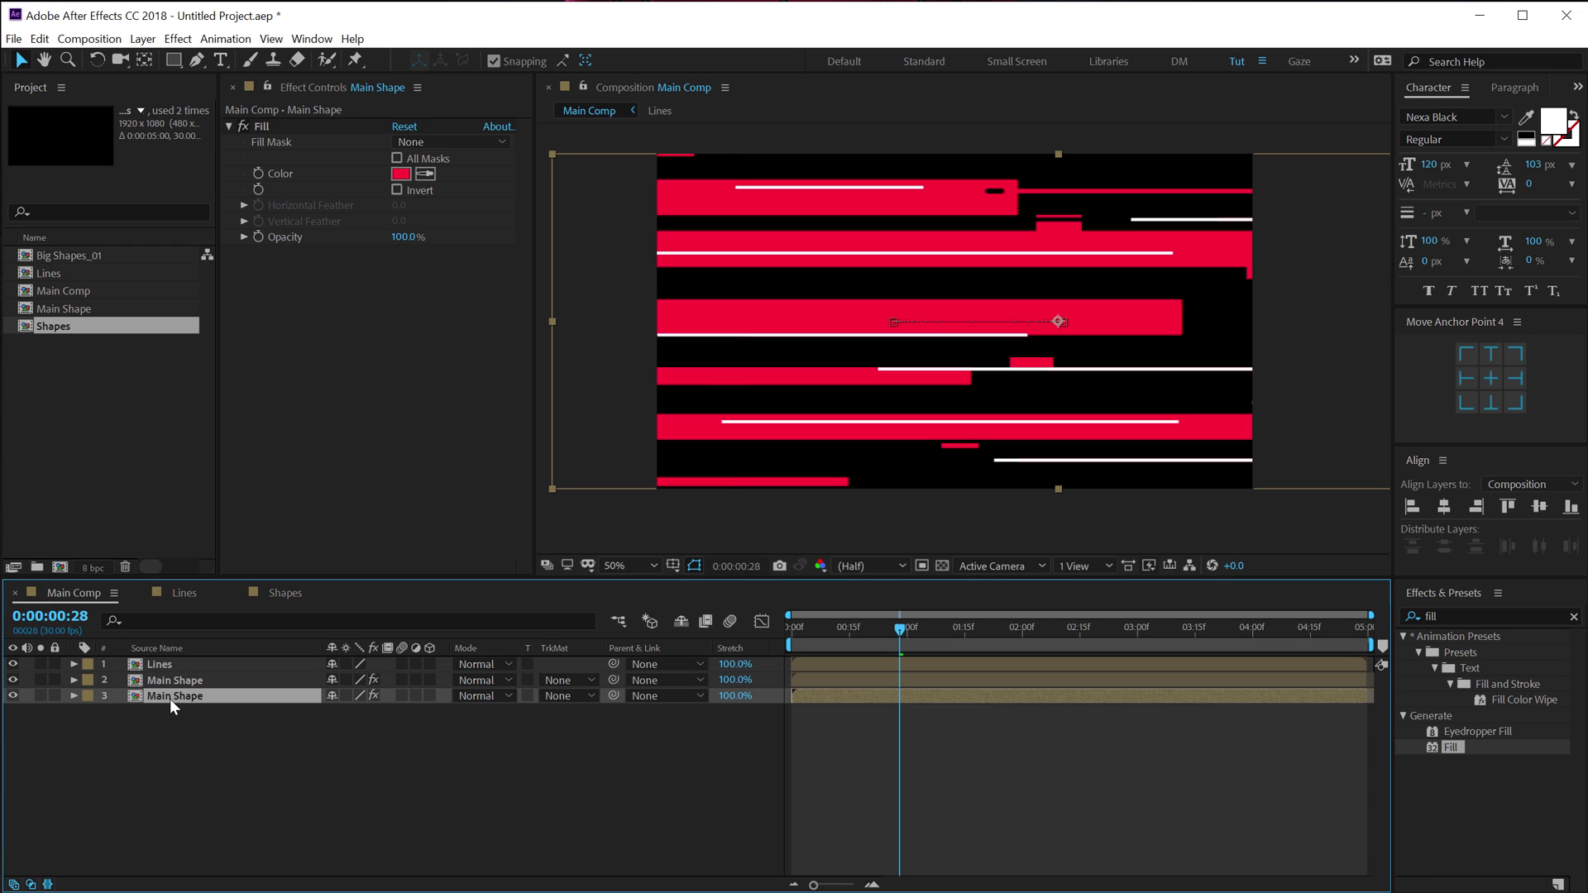
key(s)
drag(378, 712, 415, 711)
click(410, 176)
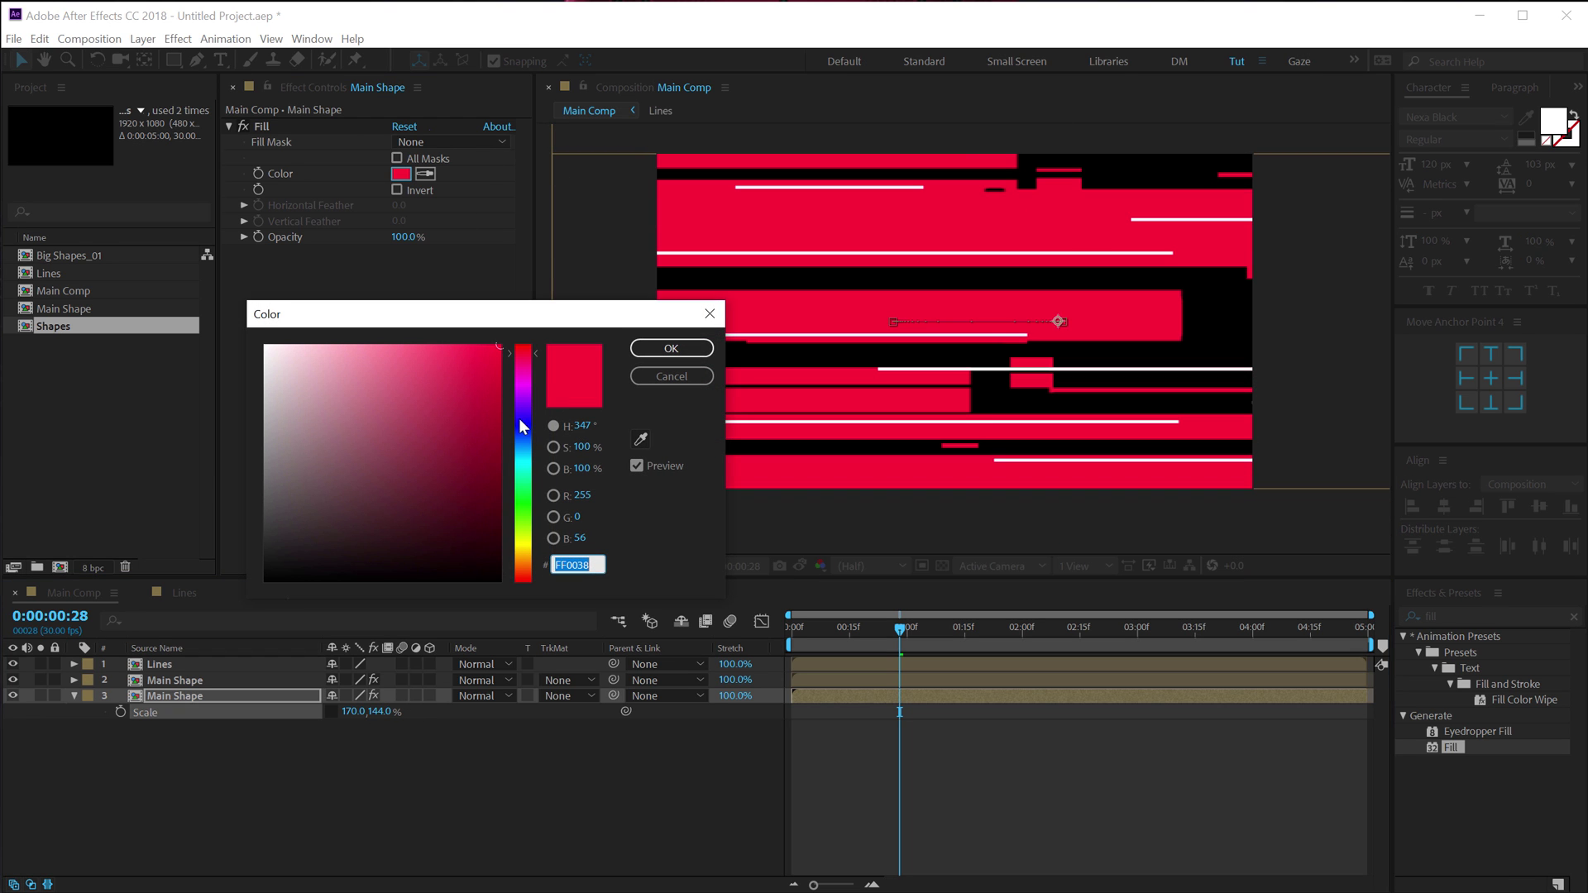
drag(521, 419, 531, 431)
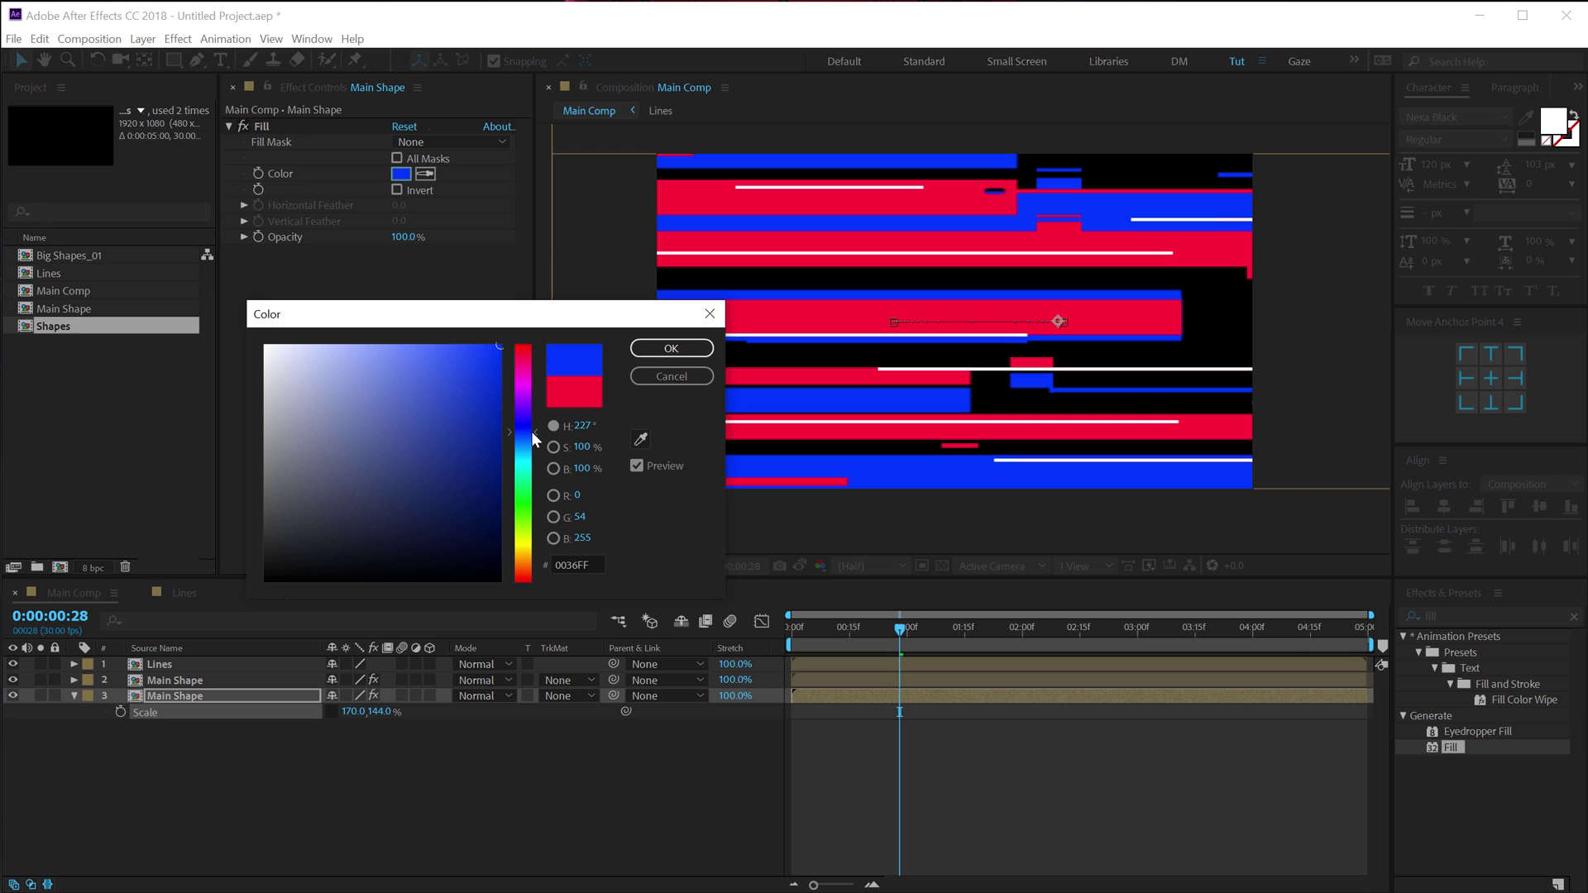
click(670, 348)
- Set the blue Main Shape layer's scale to 198, -129% to widen and flip it, and preview the transition from the start
drag(347, 716, 696, 693)
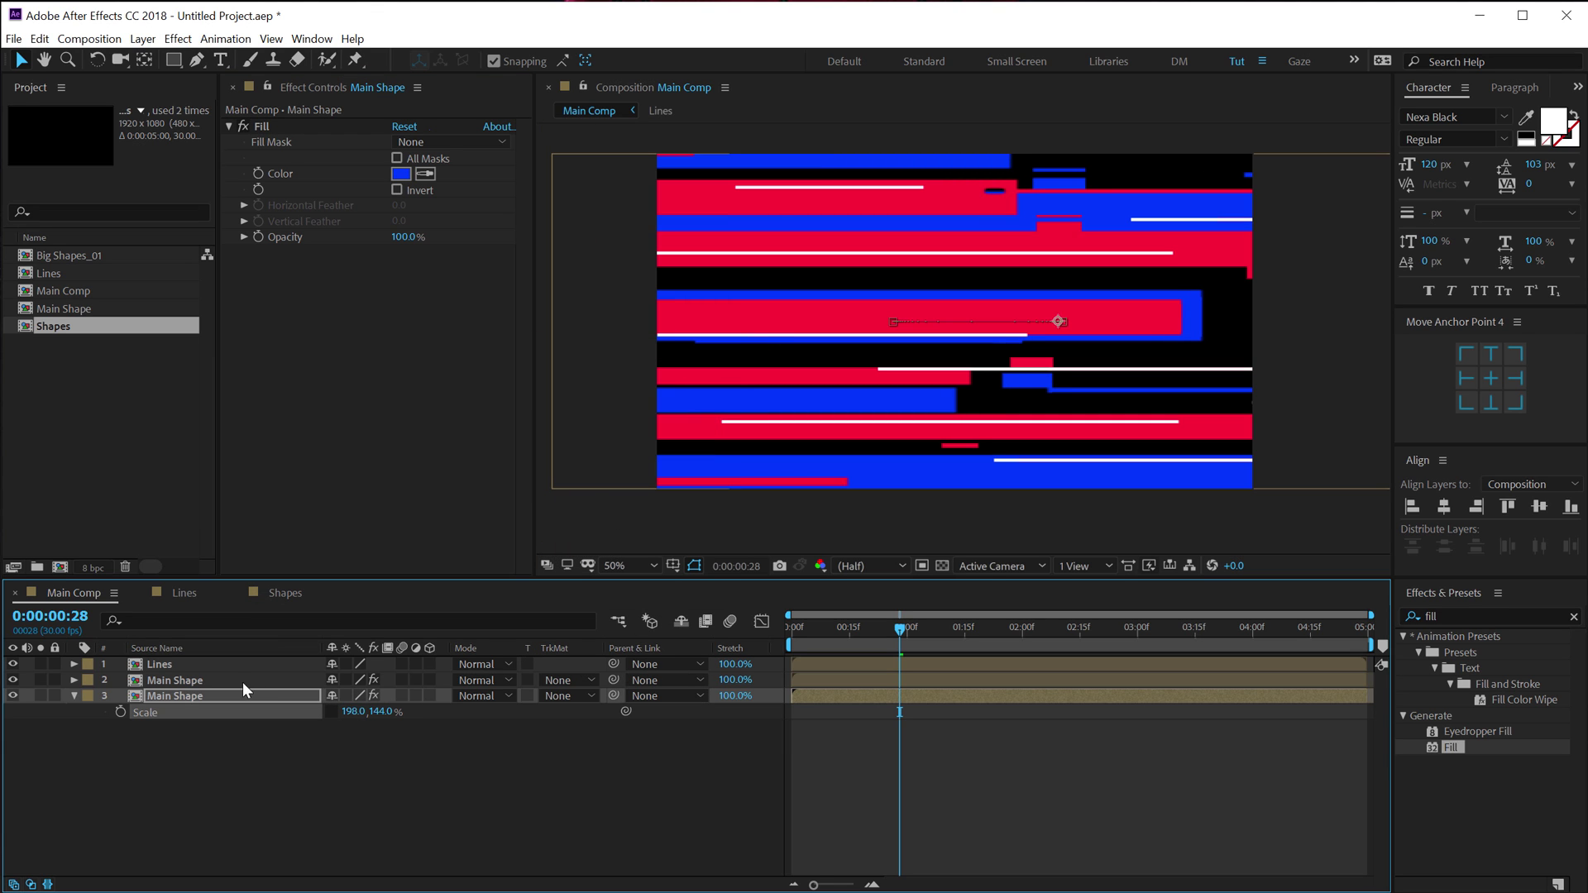
mouse_move(866, 629)
mouse_down()
mouse_move(787, 636)
mouse_move(955, 638)
mouse_move(821, 639)
mouse_move(905, 637)
mouse_move(885, 638)
mouse_up()
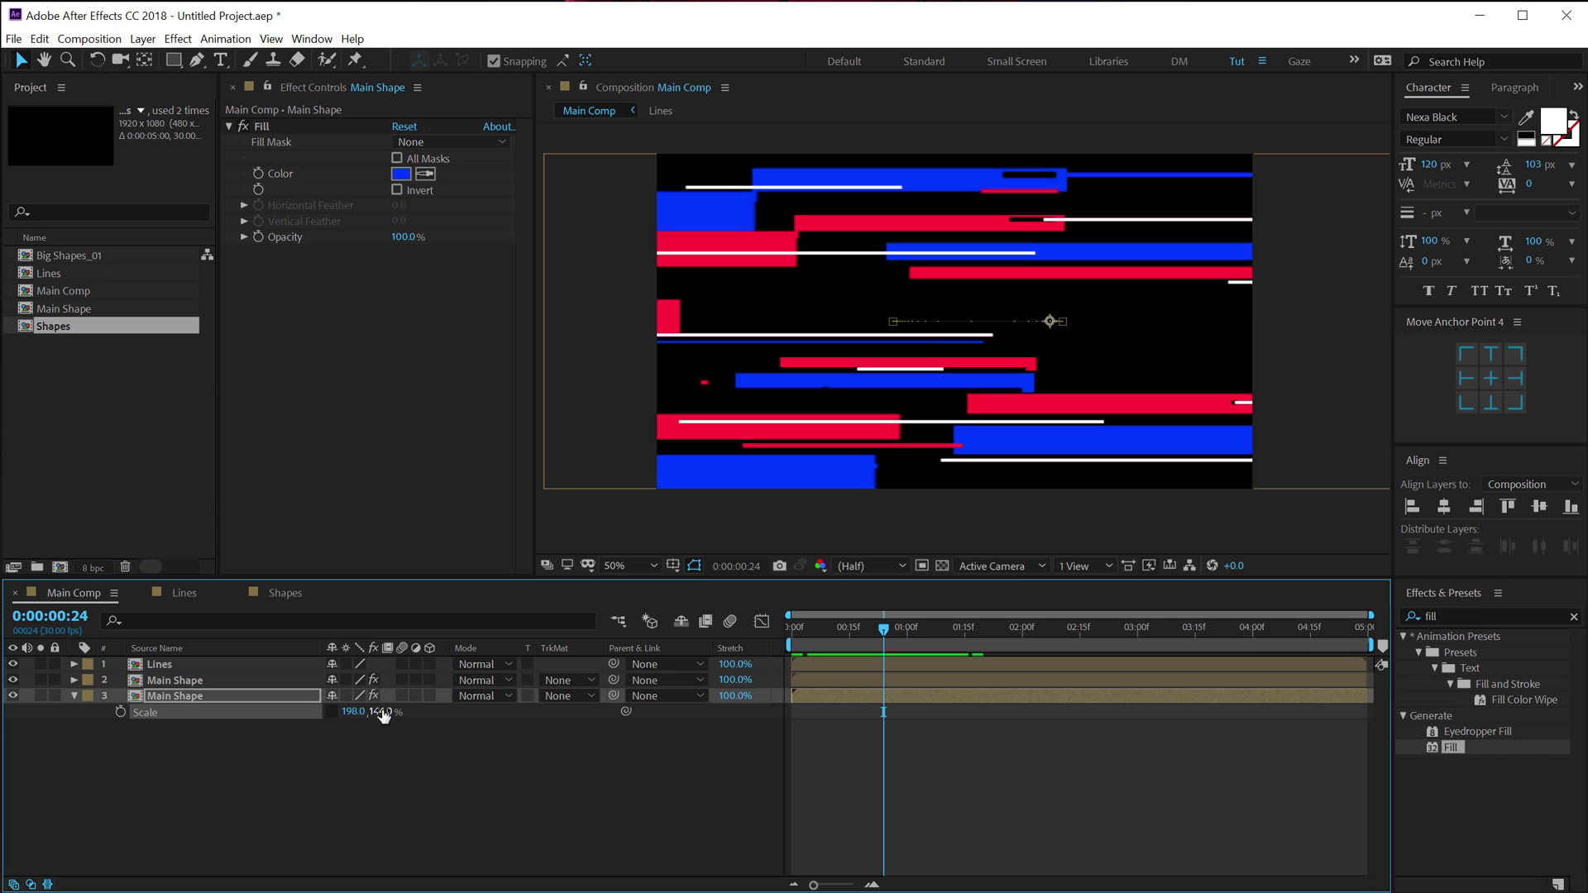
mouse_move(383, 714)
mouse_down()
mouse_move(281, 715)
mouse_move(396, 716)
mouse_move(381, 700)
mouse_up()
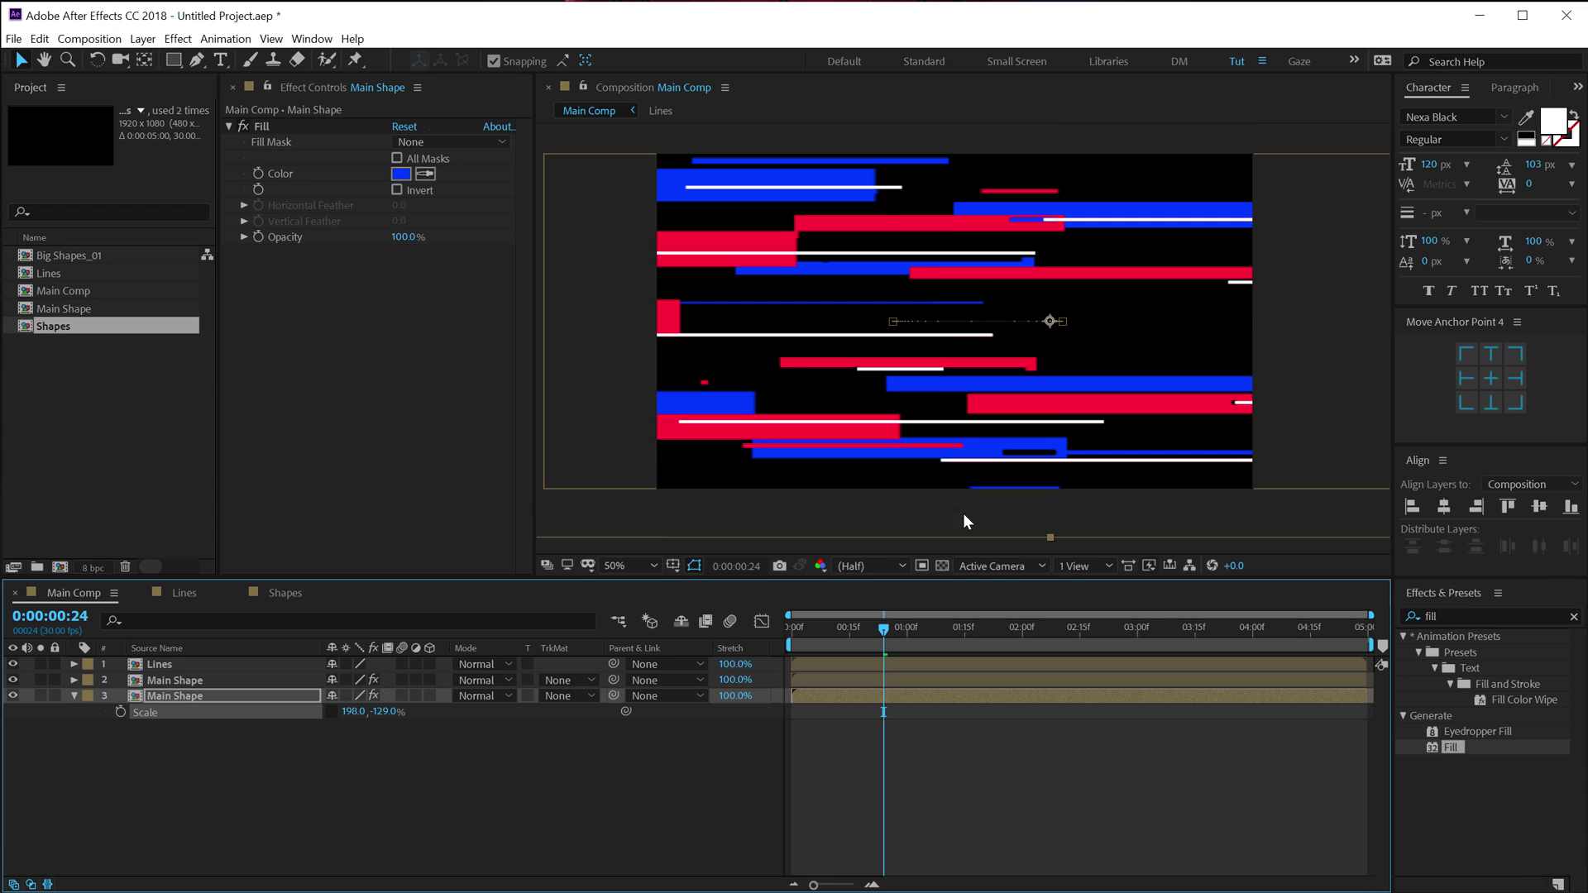
key(Home)
key(space)
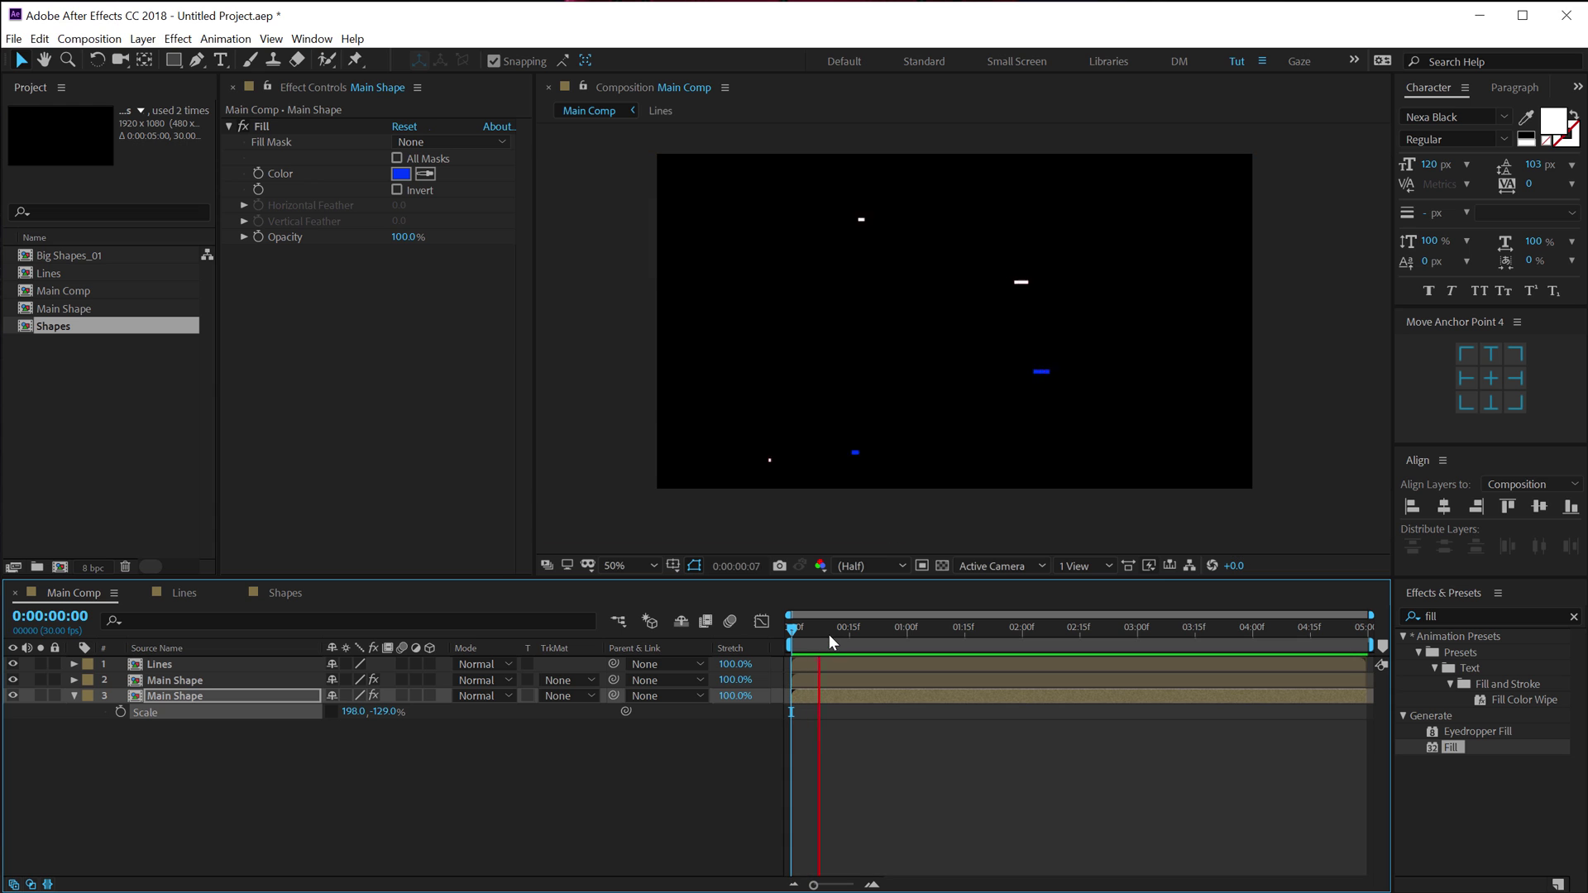
drag(841, 634, 914, 627)
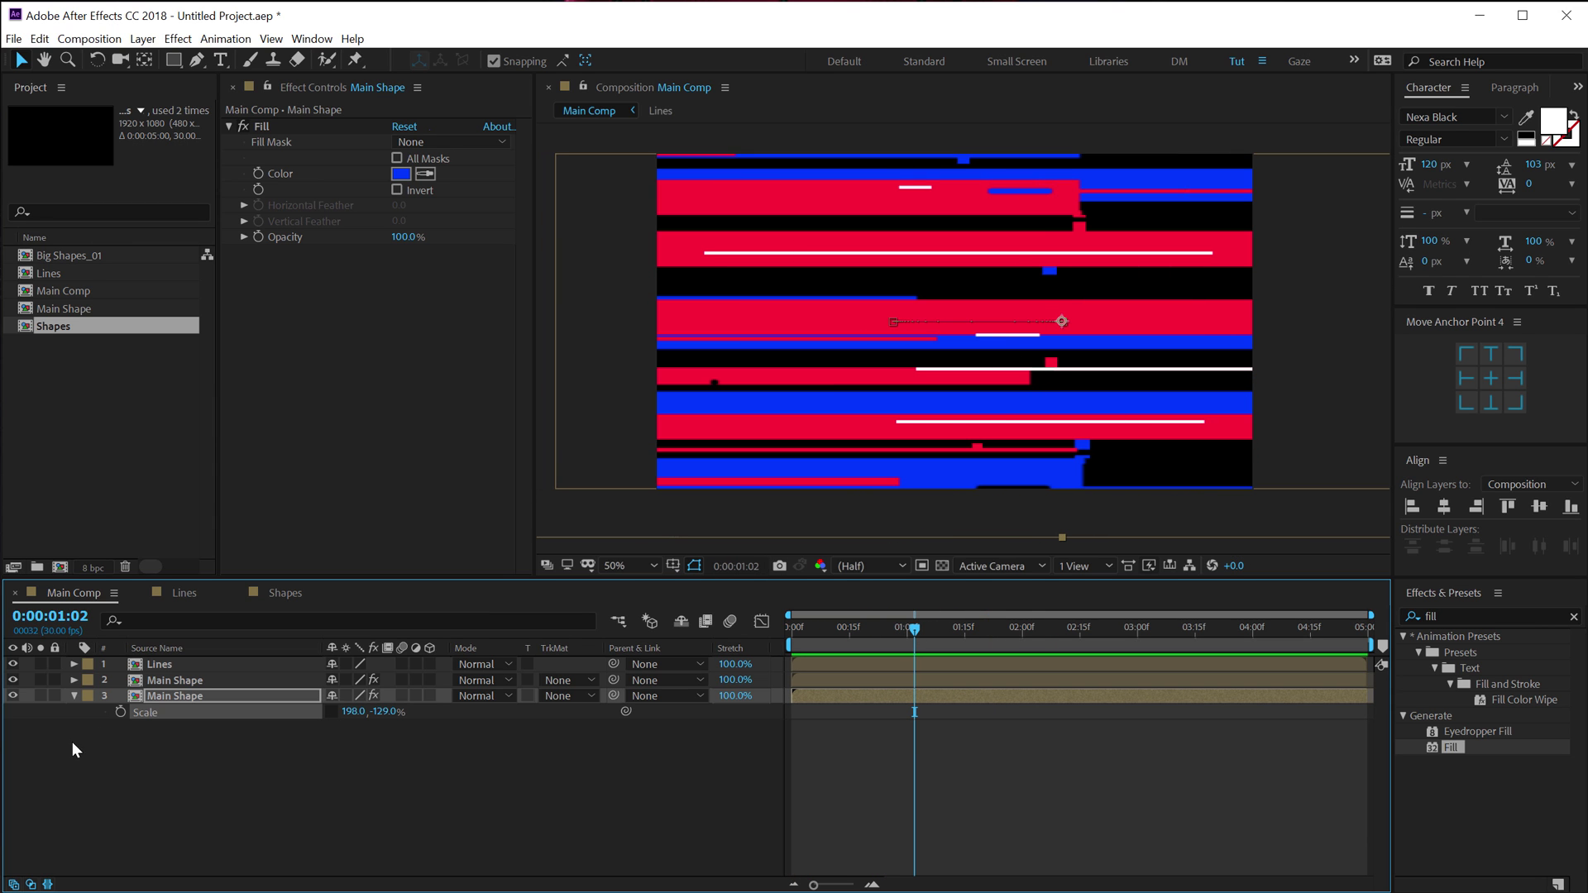
- Push the end Position keyframes of both Main Shape layers at 0:00:01:06 further along the movement direction, beyond X 1308
click(74, 701)
shift+click(184, 687)
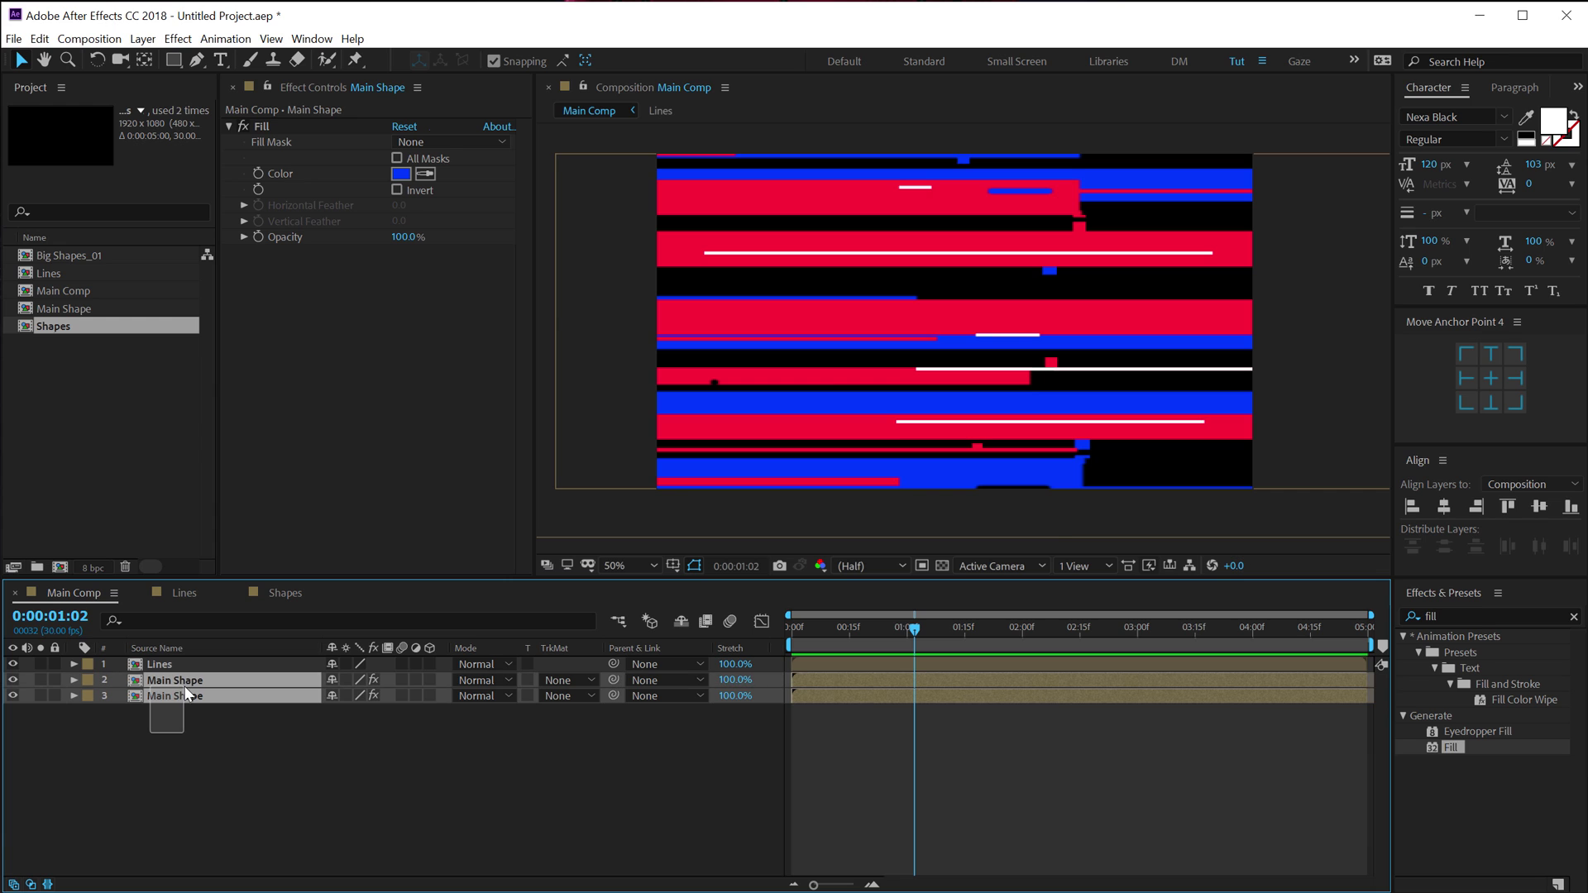
key(p)
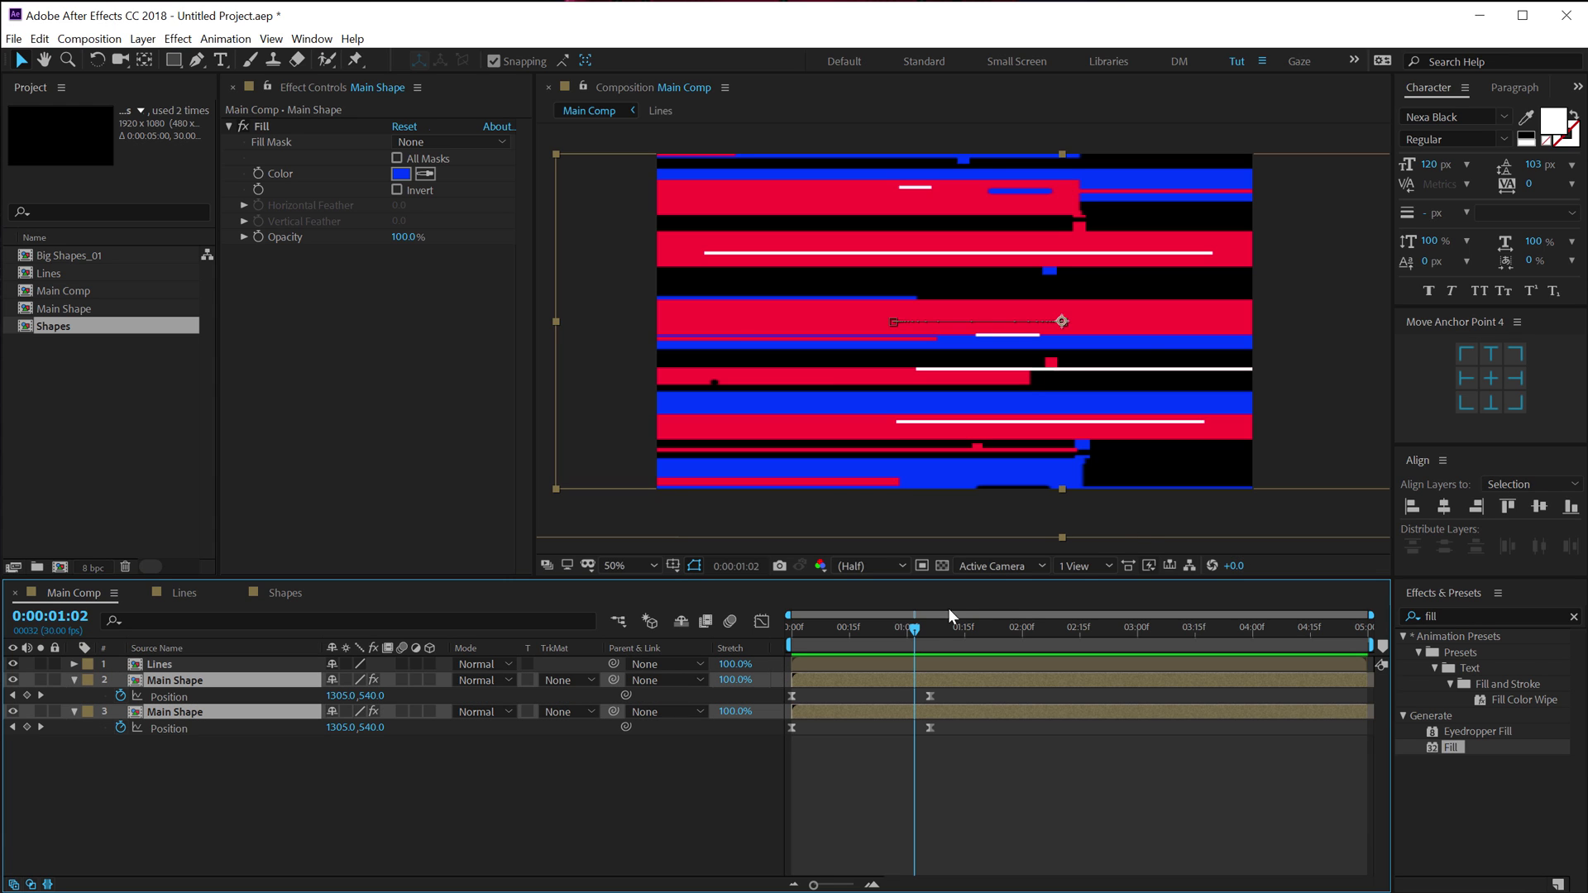
drag(916, 634, 925, 630)
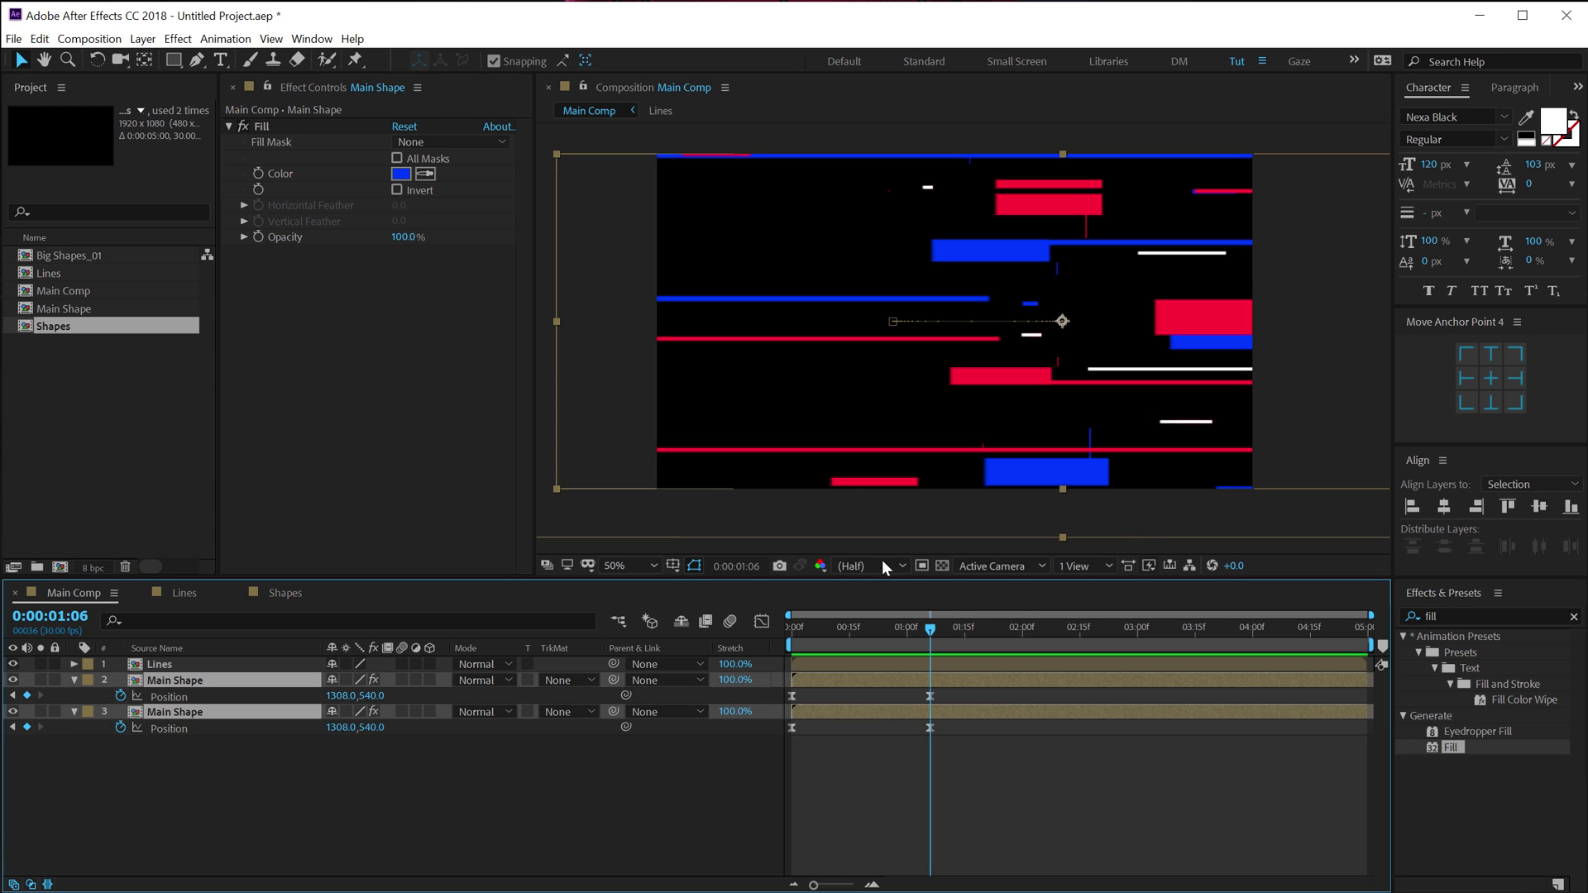
drag(928, 369, 1022, 370)
- Preview the extended movement, check the frame at 0:00:00:27, and select the Lines layer with all layer properties collapsed
key(Home)
key(space)
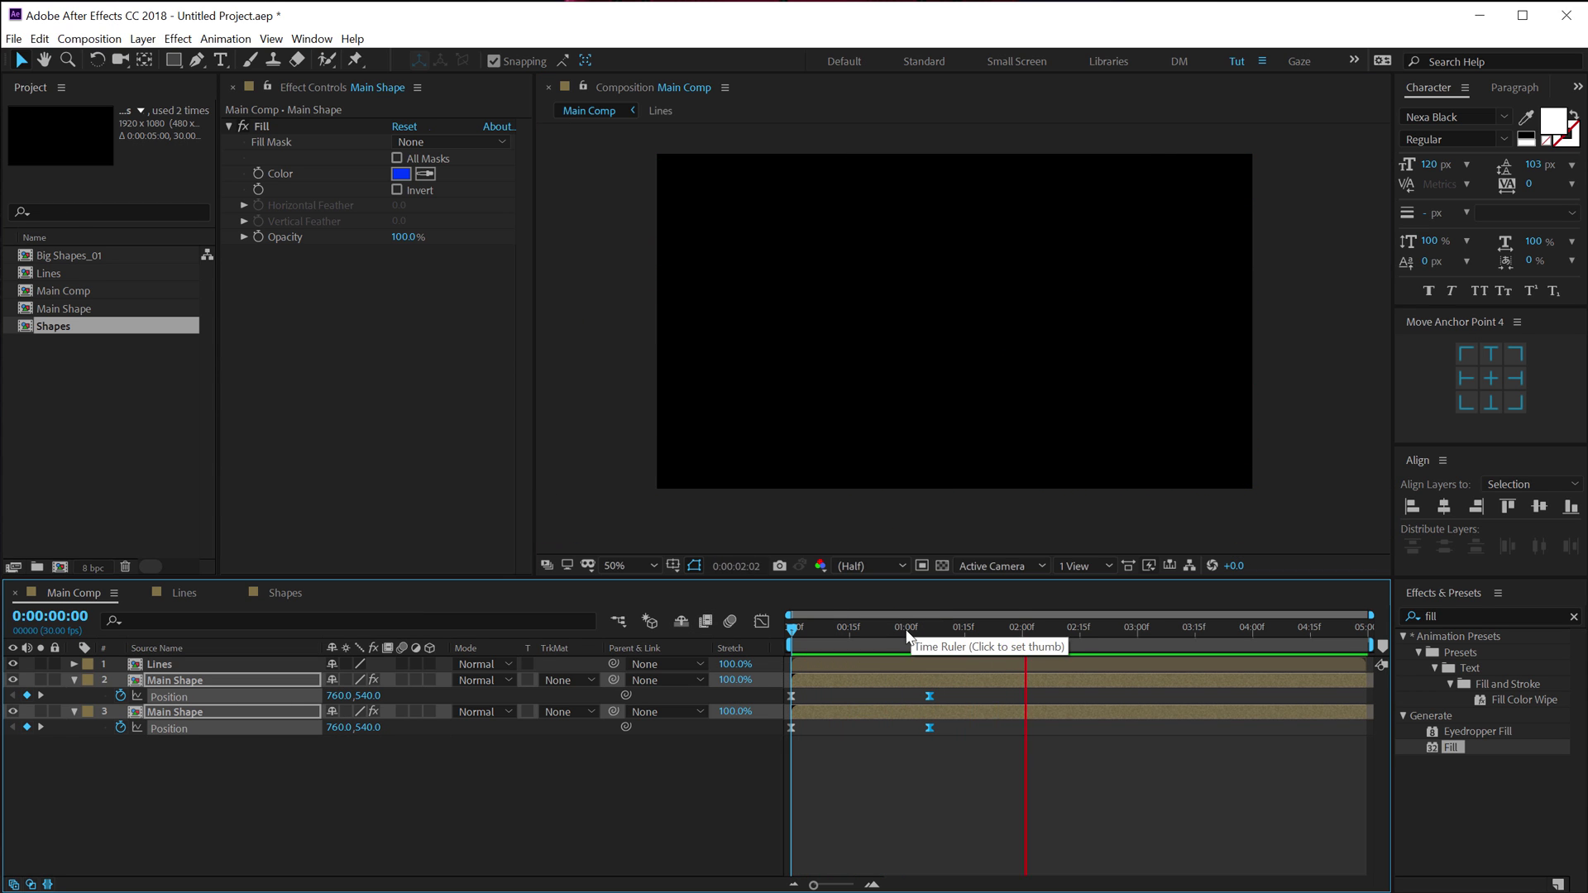
mouse_move(890, 632)
mouse_down()
mouse_move(958, 632)
mouse_move(873, 636)
mouse_move(894, 632)
mouse_up()
click(74, 680)
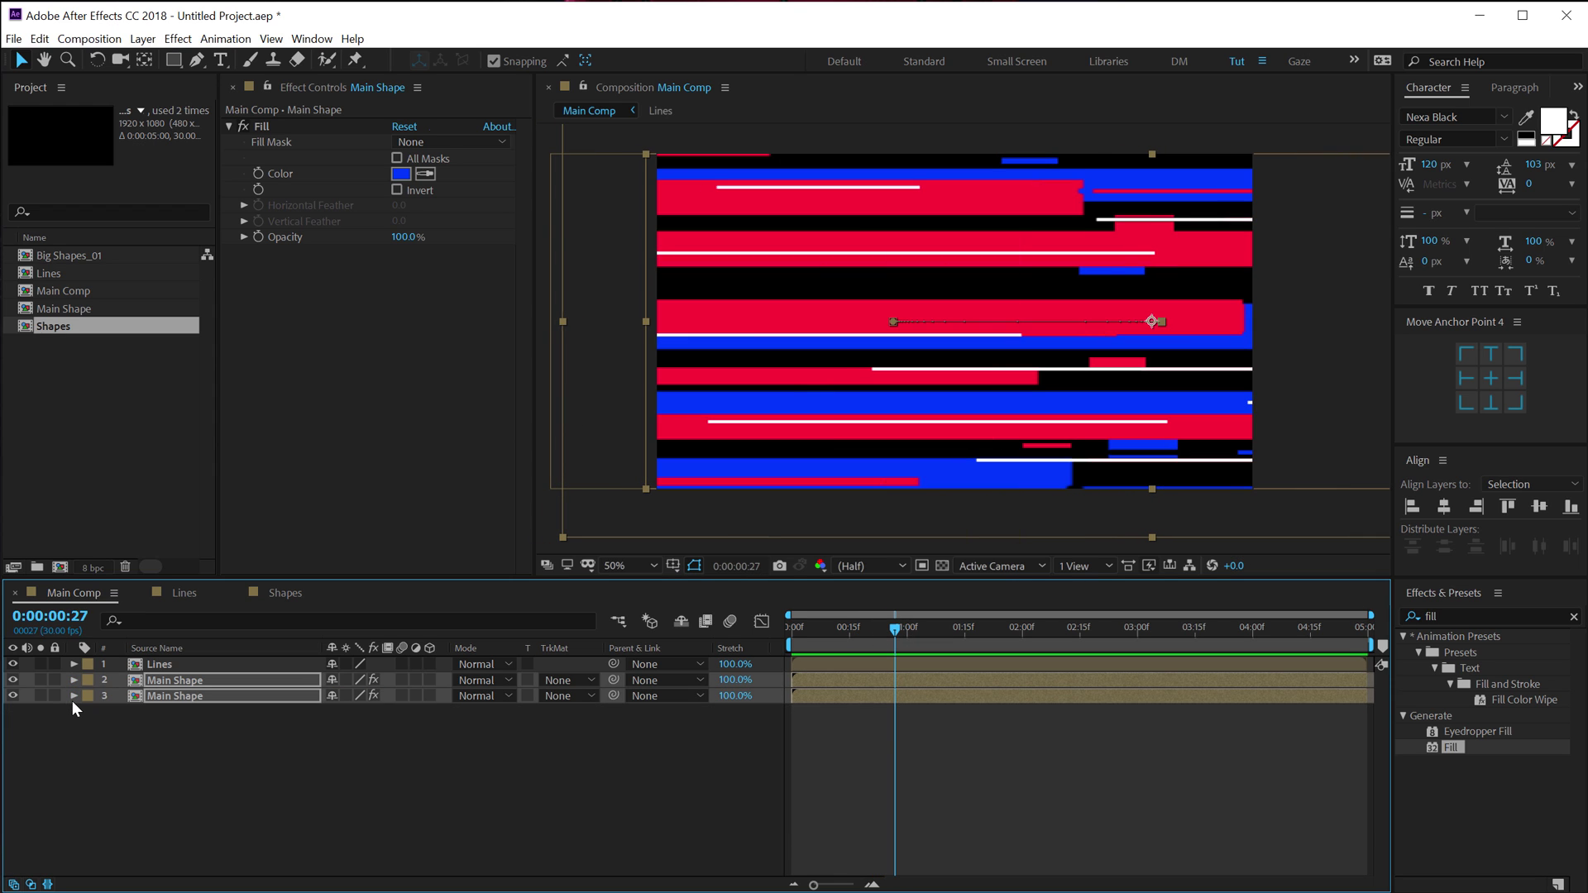
click(129, 742)
click(176, 667)
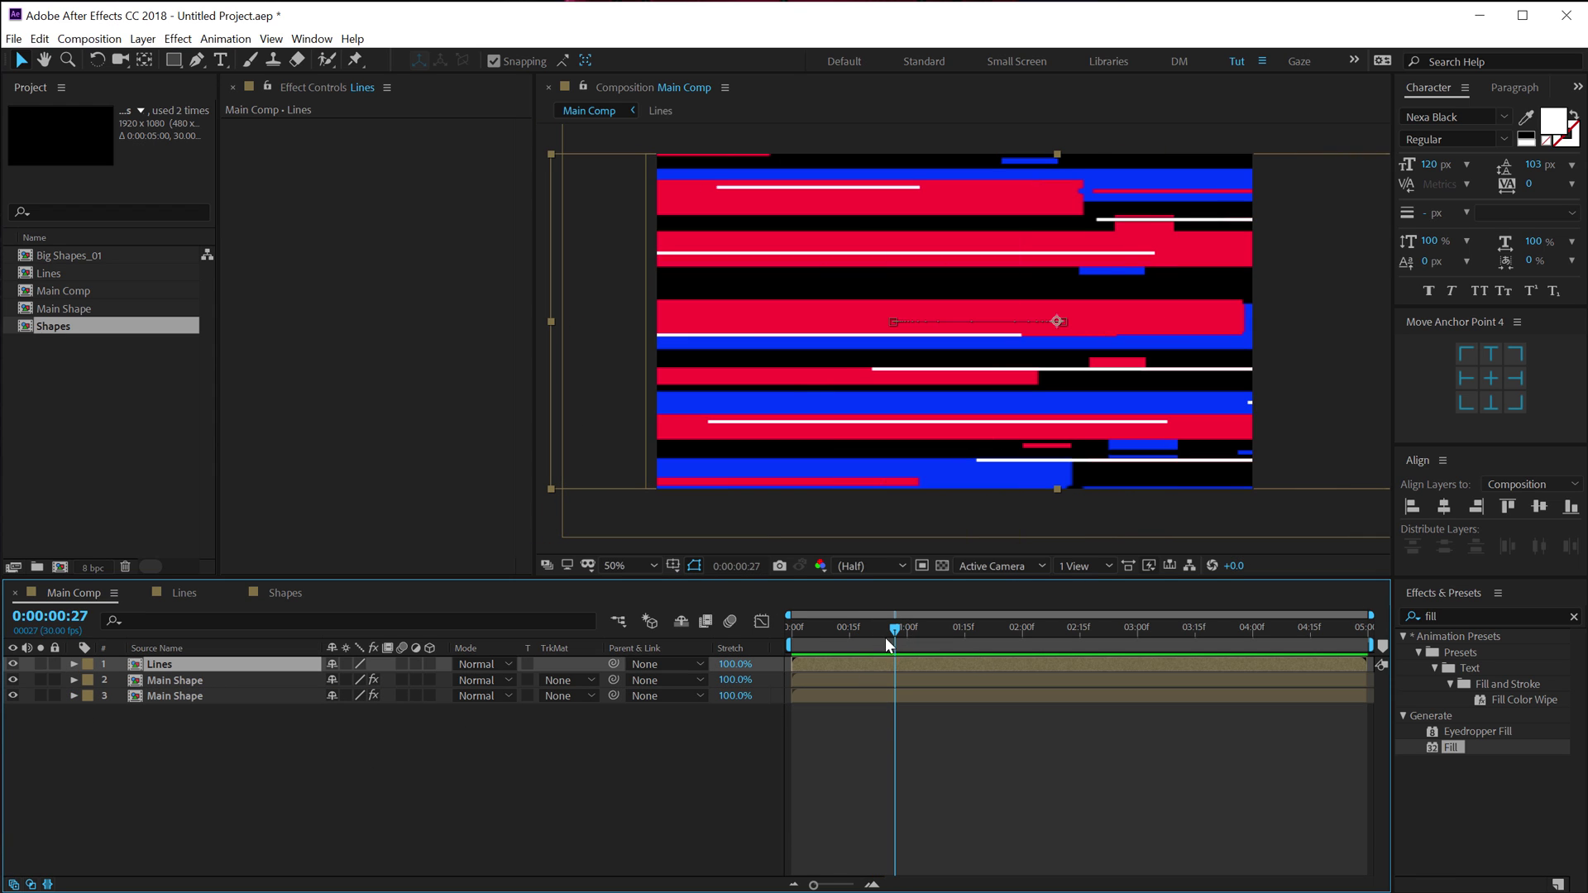
- Copy Shape Layer 6 from the Lines composition into Main Comp as the bottom layer and solo it
double_click(158, 667)
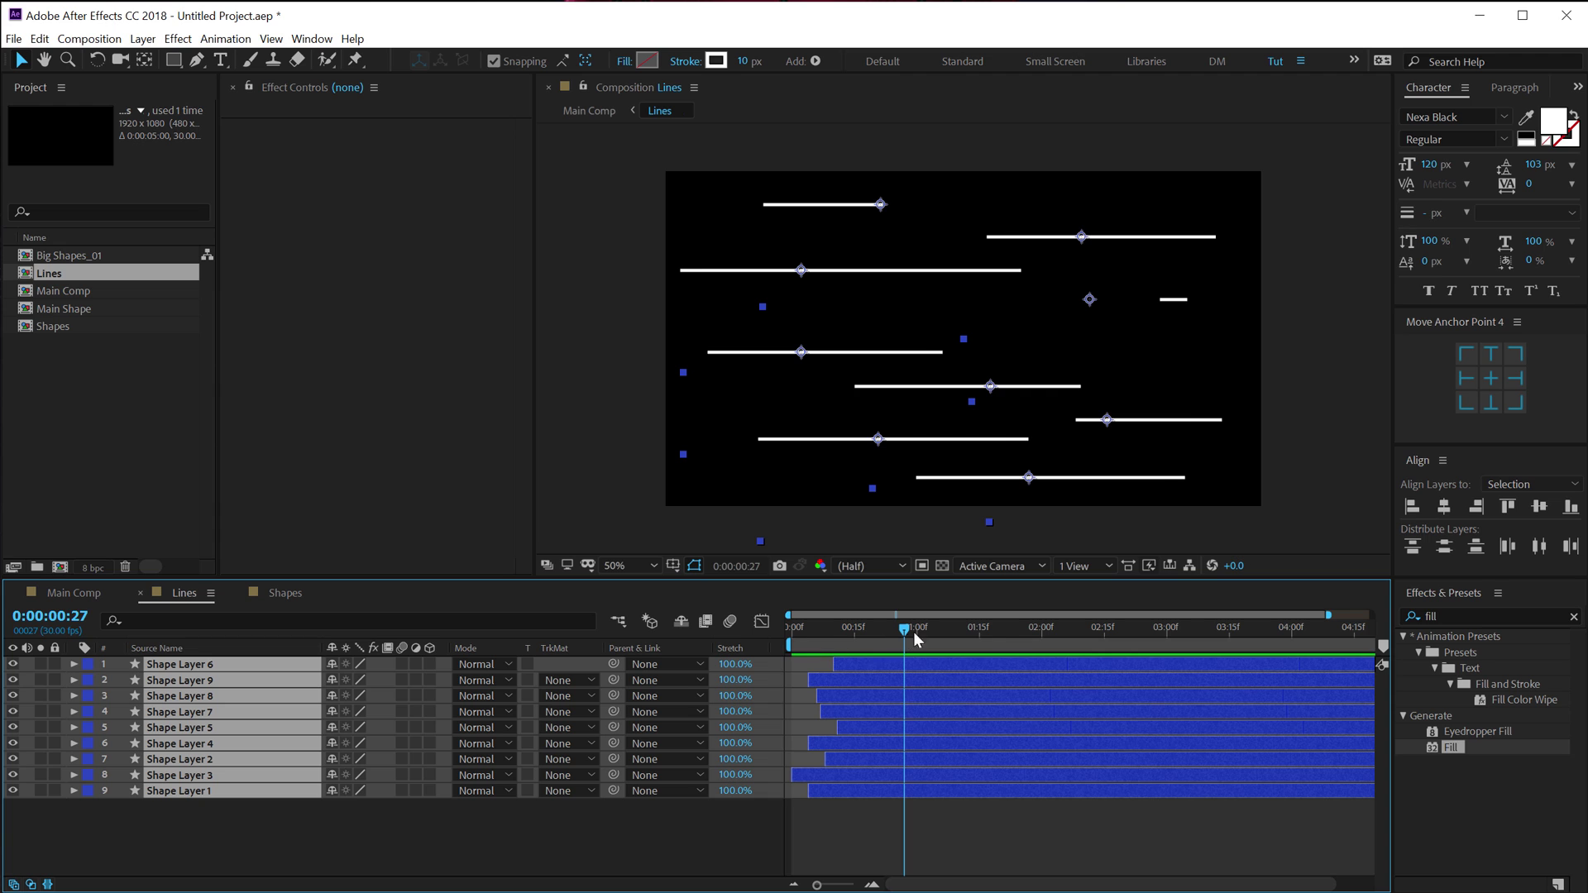
mouse_move(913, 632)
mouse_down()
mouse_move(966, 631)
mouse_move(905, 632)
mouse_up()
key(F2)
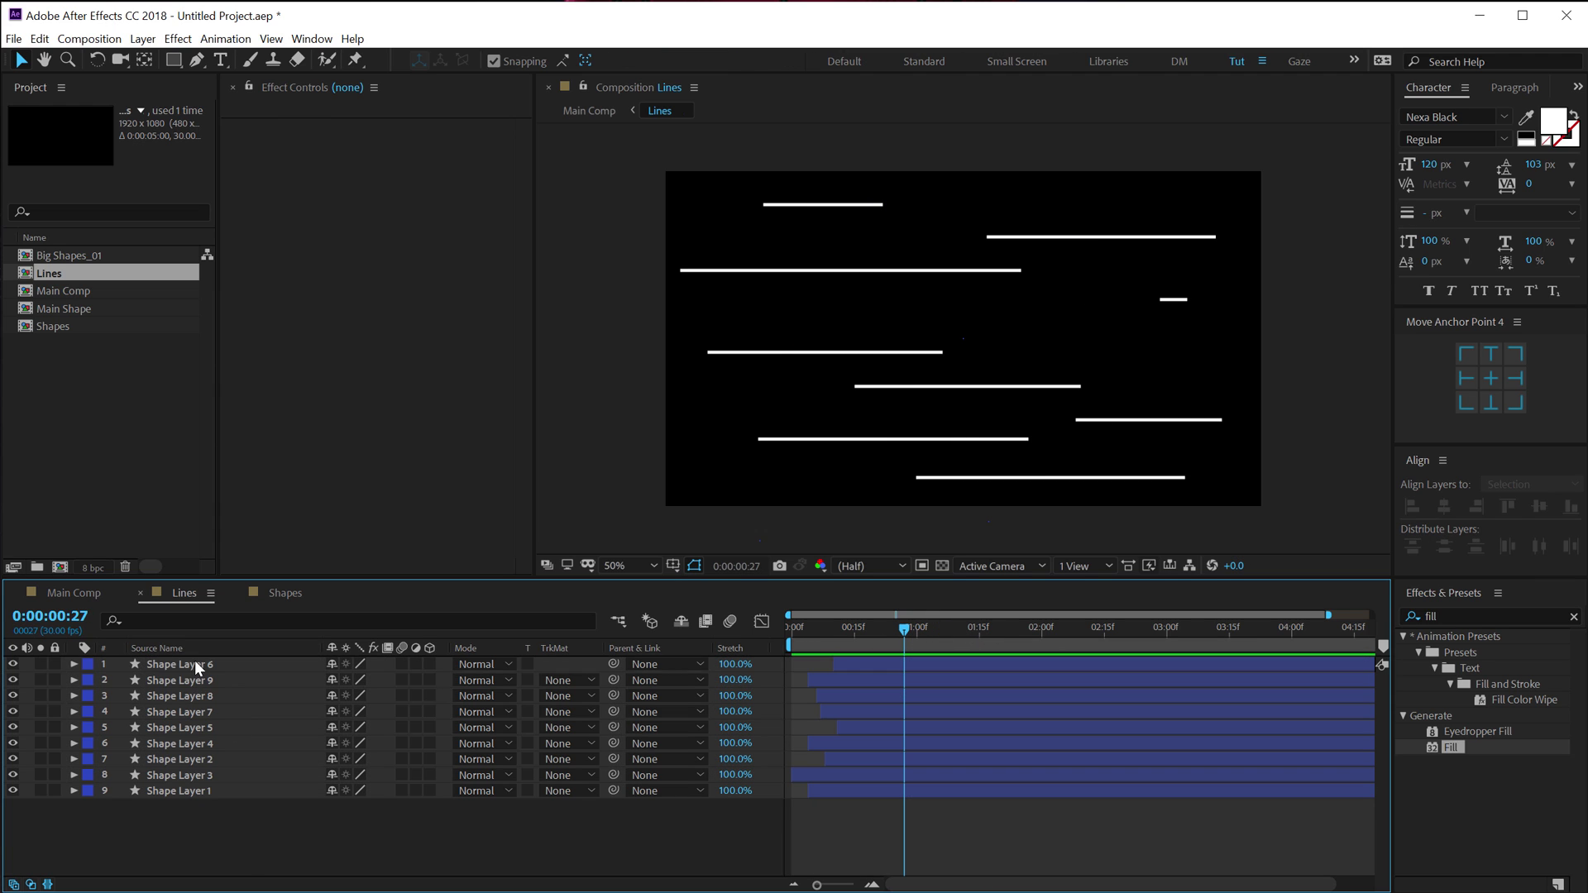
click(197, 665)
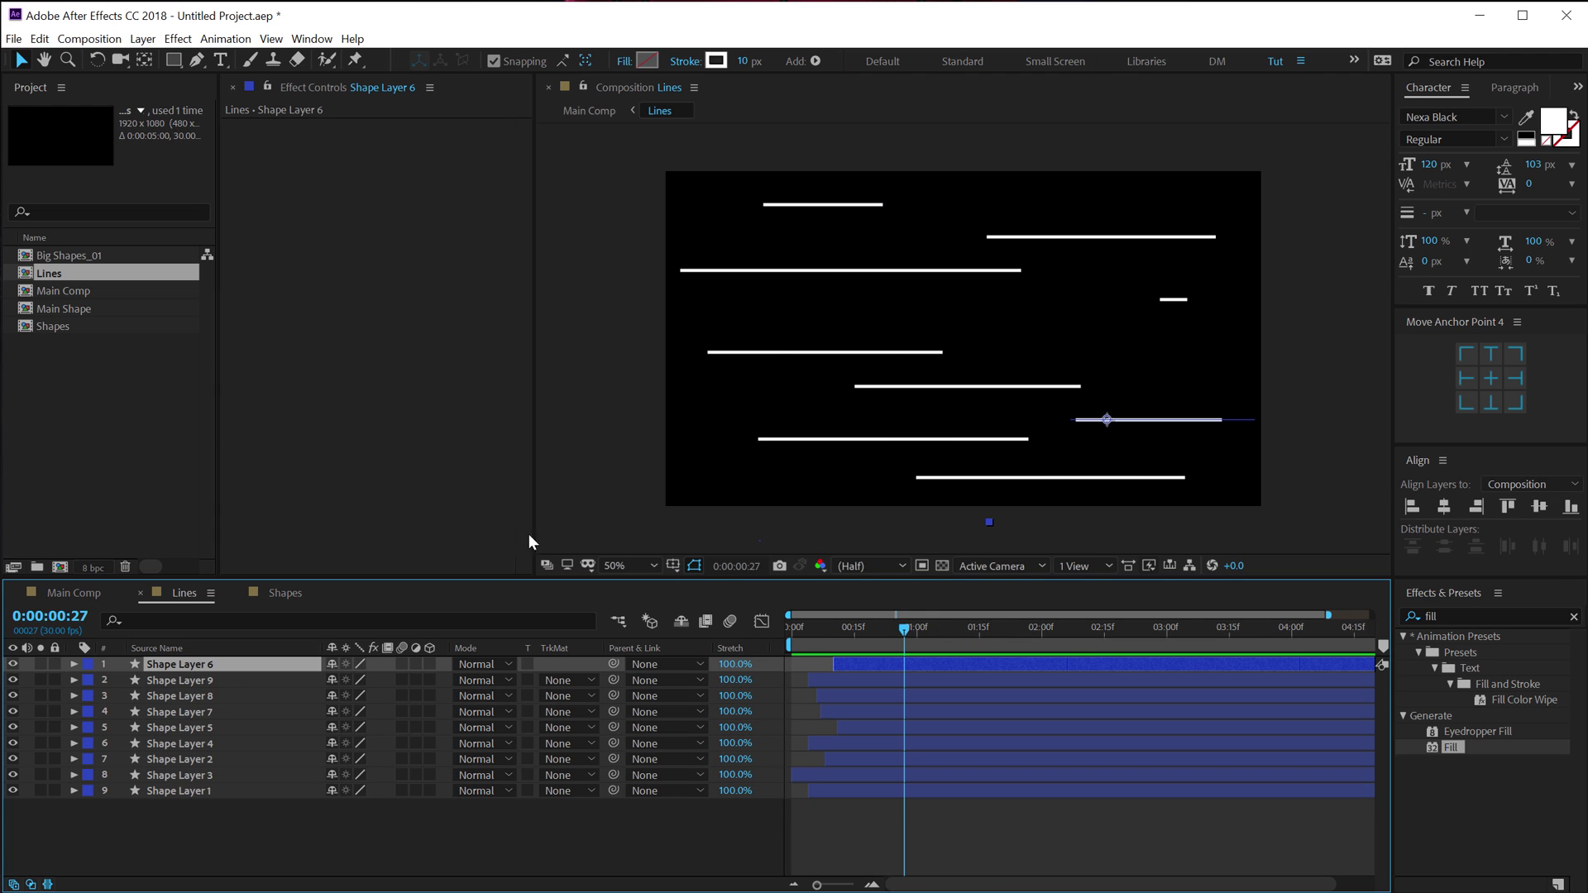
click(79, 593)
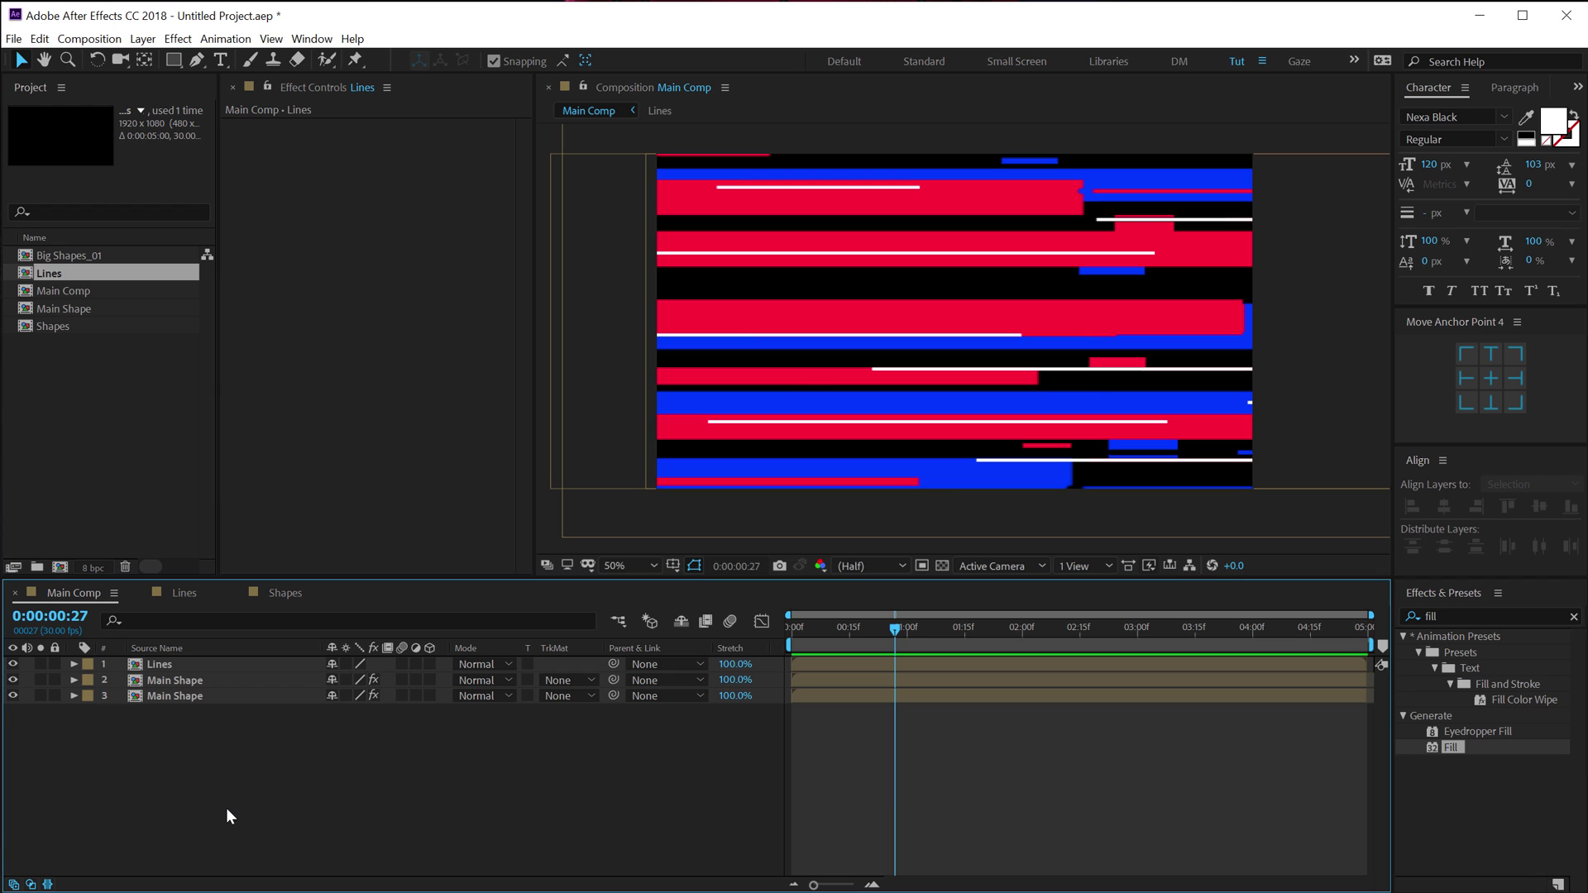
key(ctrl+v)
drag(179, 665, 136, 718)
click(40, 714)
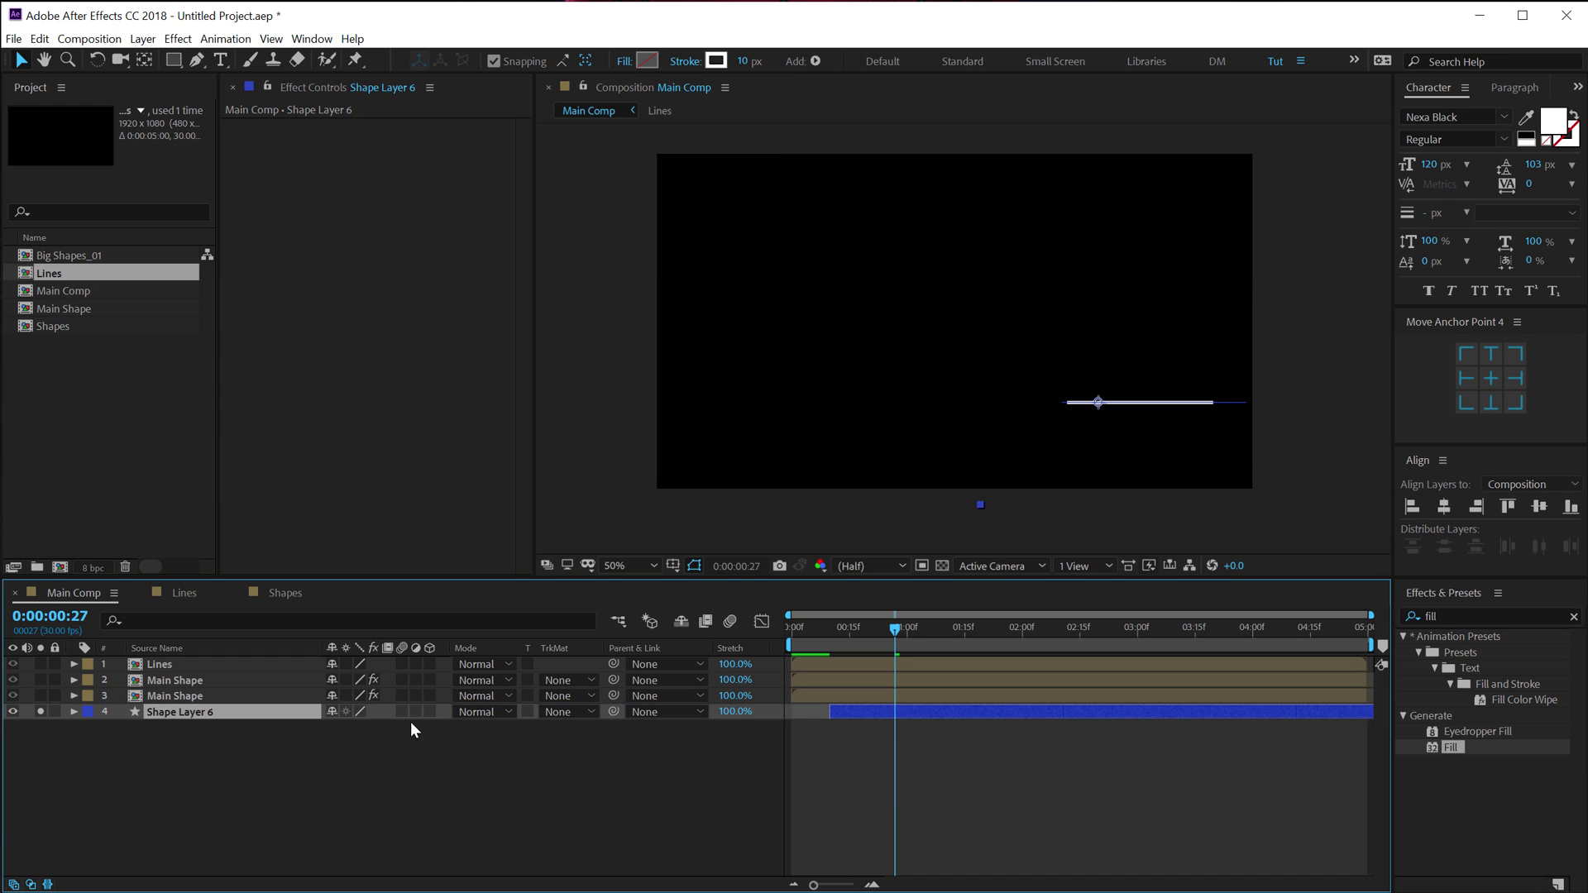
- Set Shape Layer 6's stroke width to 1080 px and reposition the shape so it spans the frame's full height
drag(1093, 409, 868, 390)
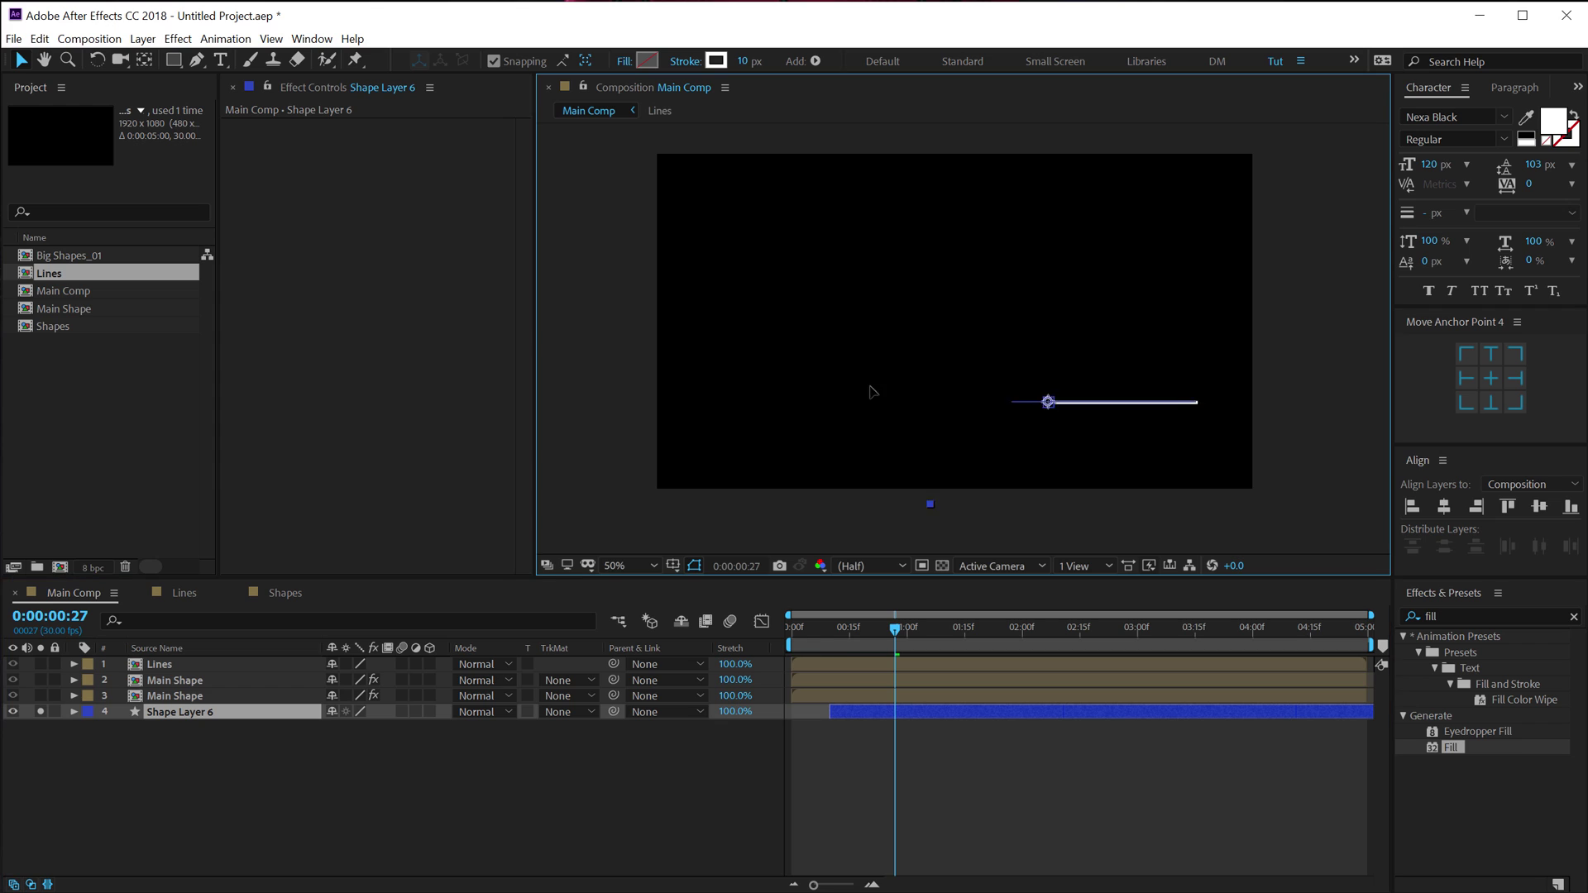
click(741, 61)
text(1080)
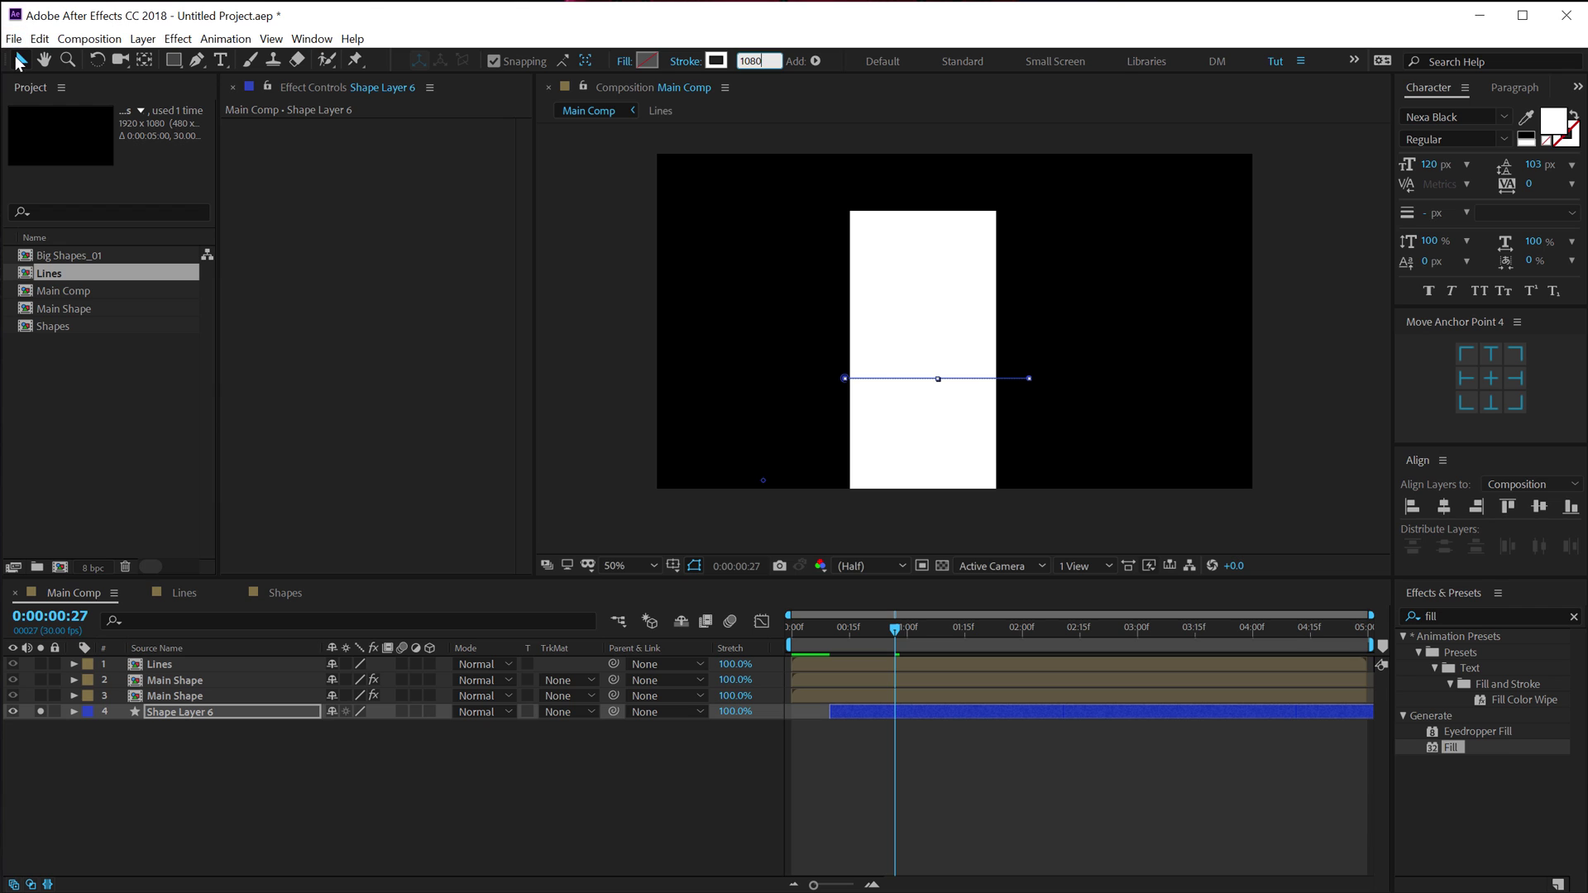
click(19, 61)
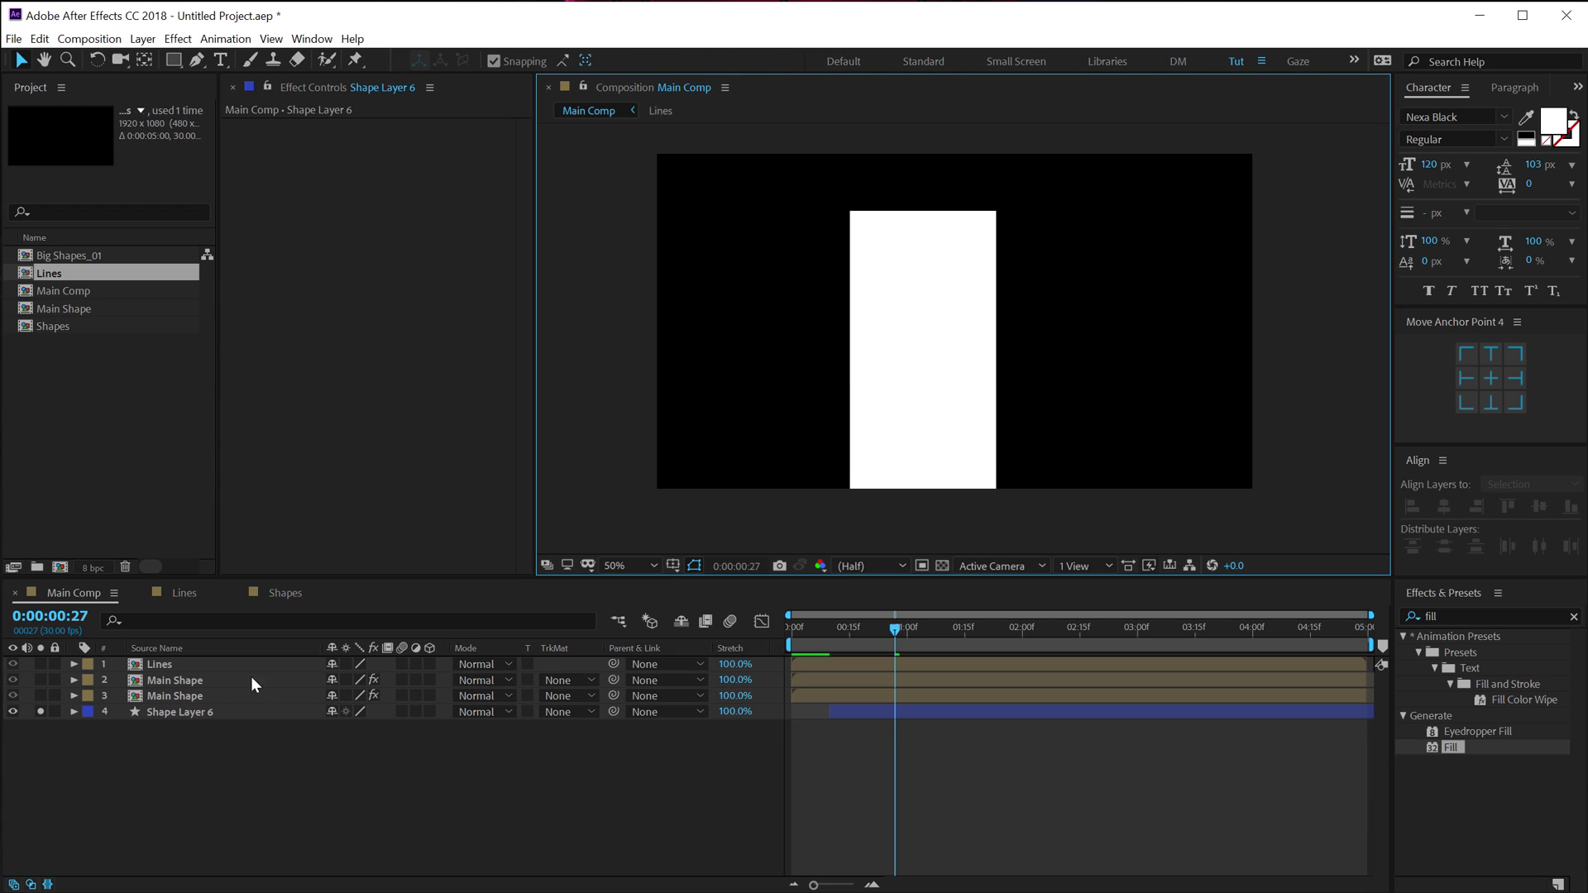
click(252, 712)
drag(881, 381, 901, 324)
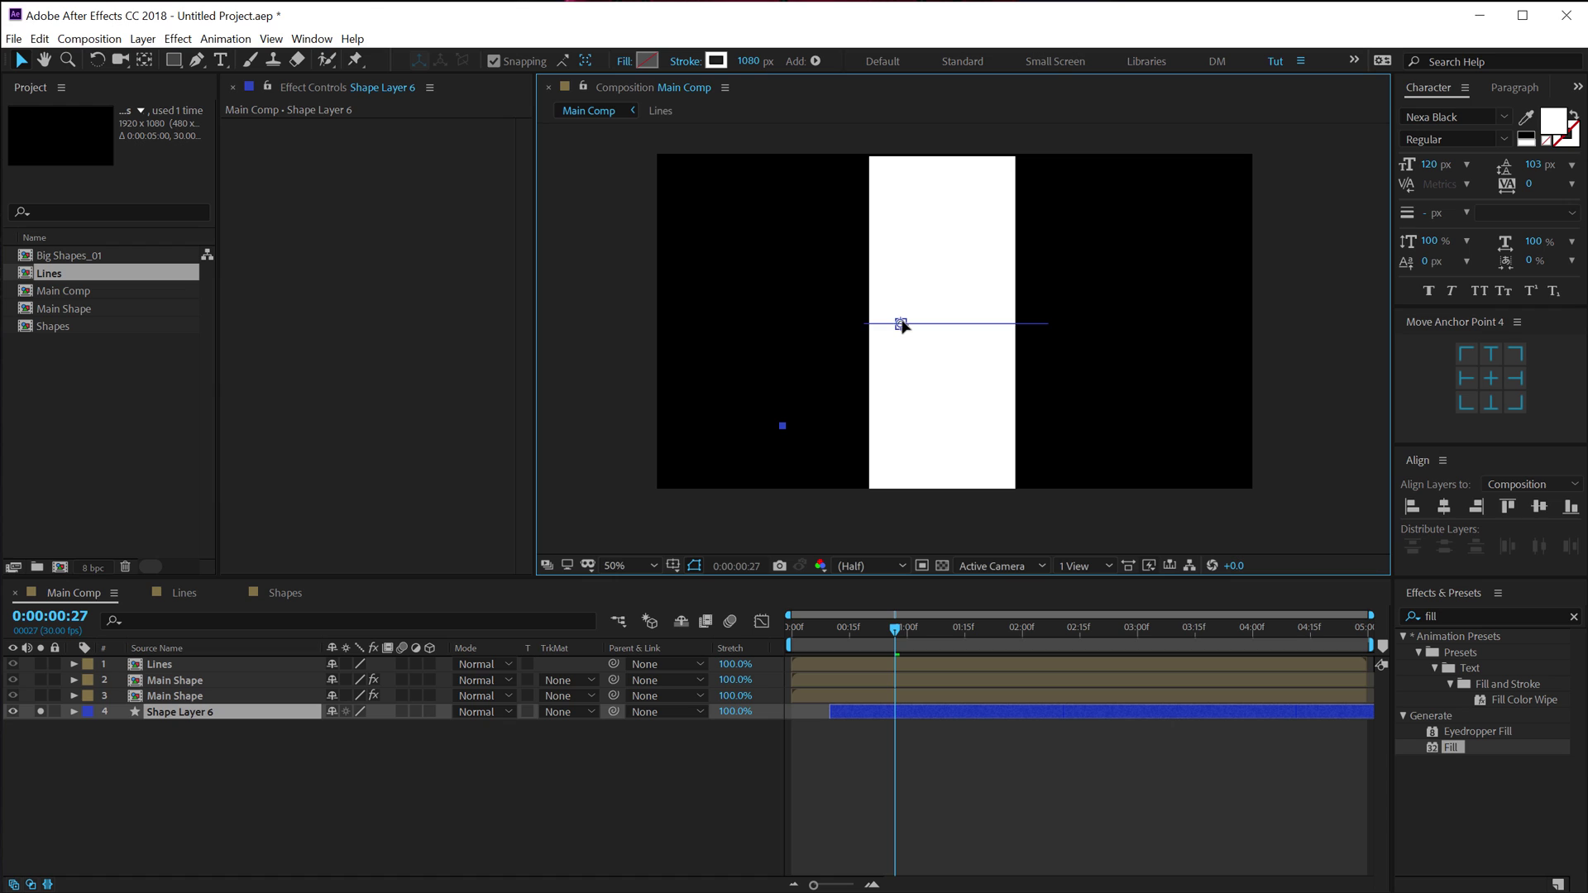
click(1541, 508)
click(893, 230)
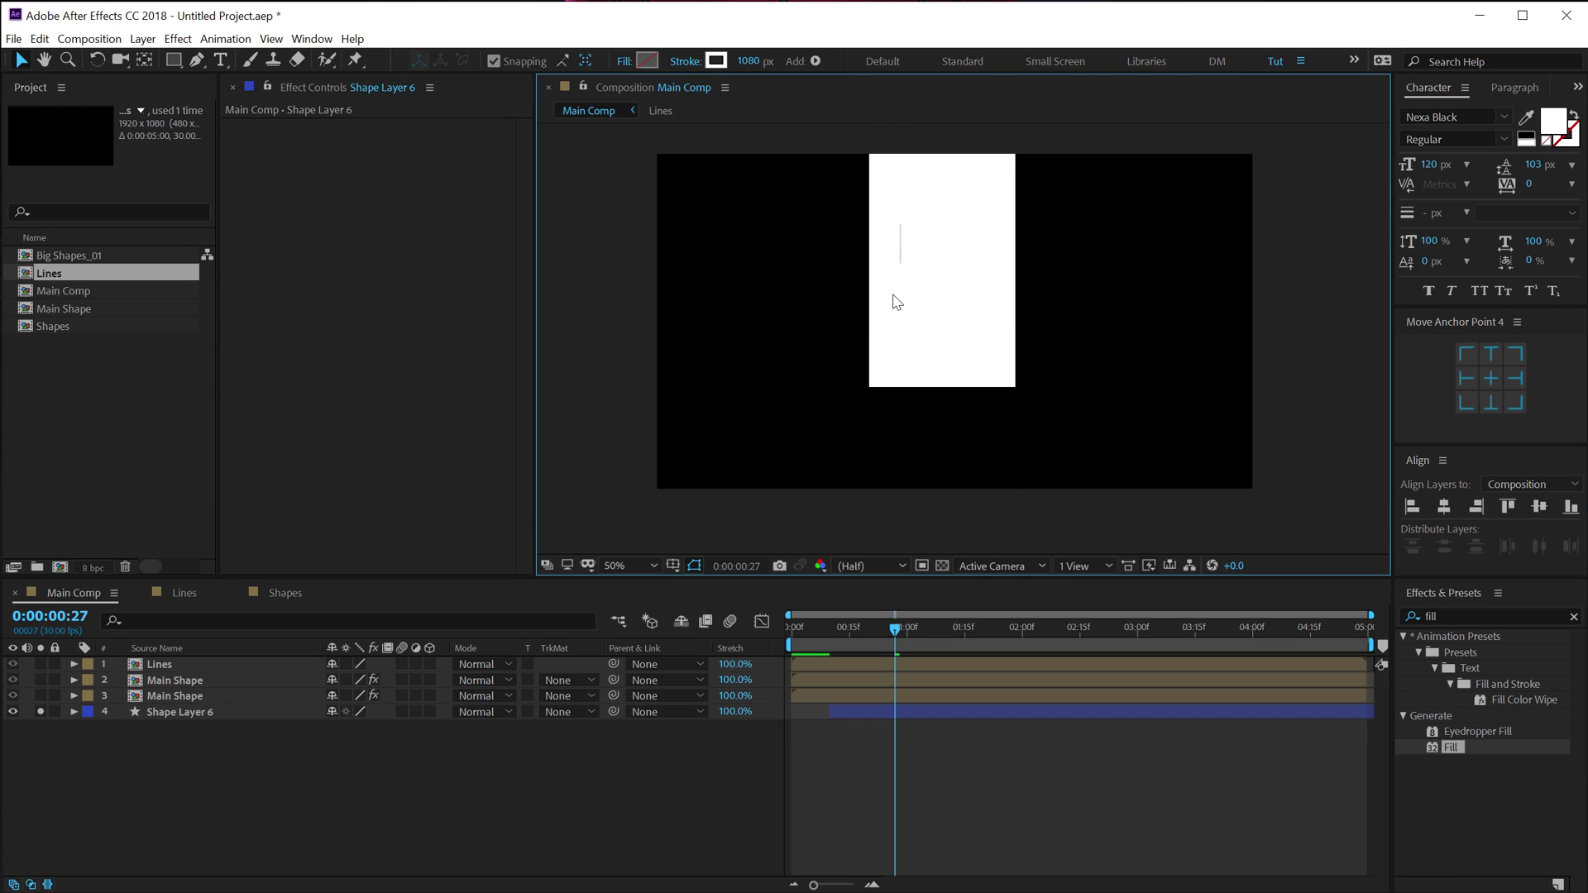
key(ctrl+z)
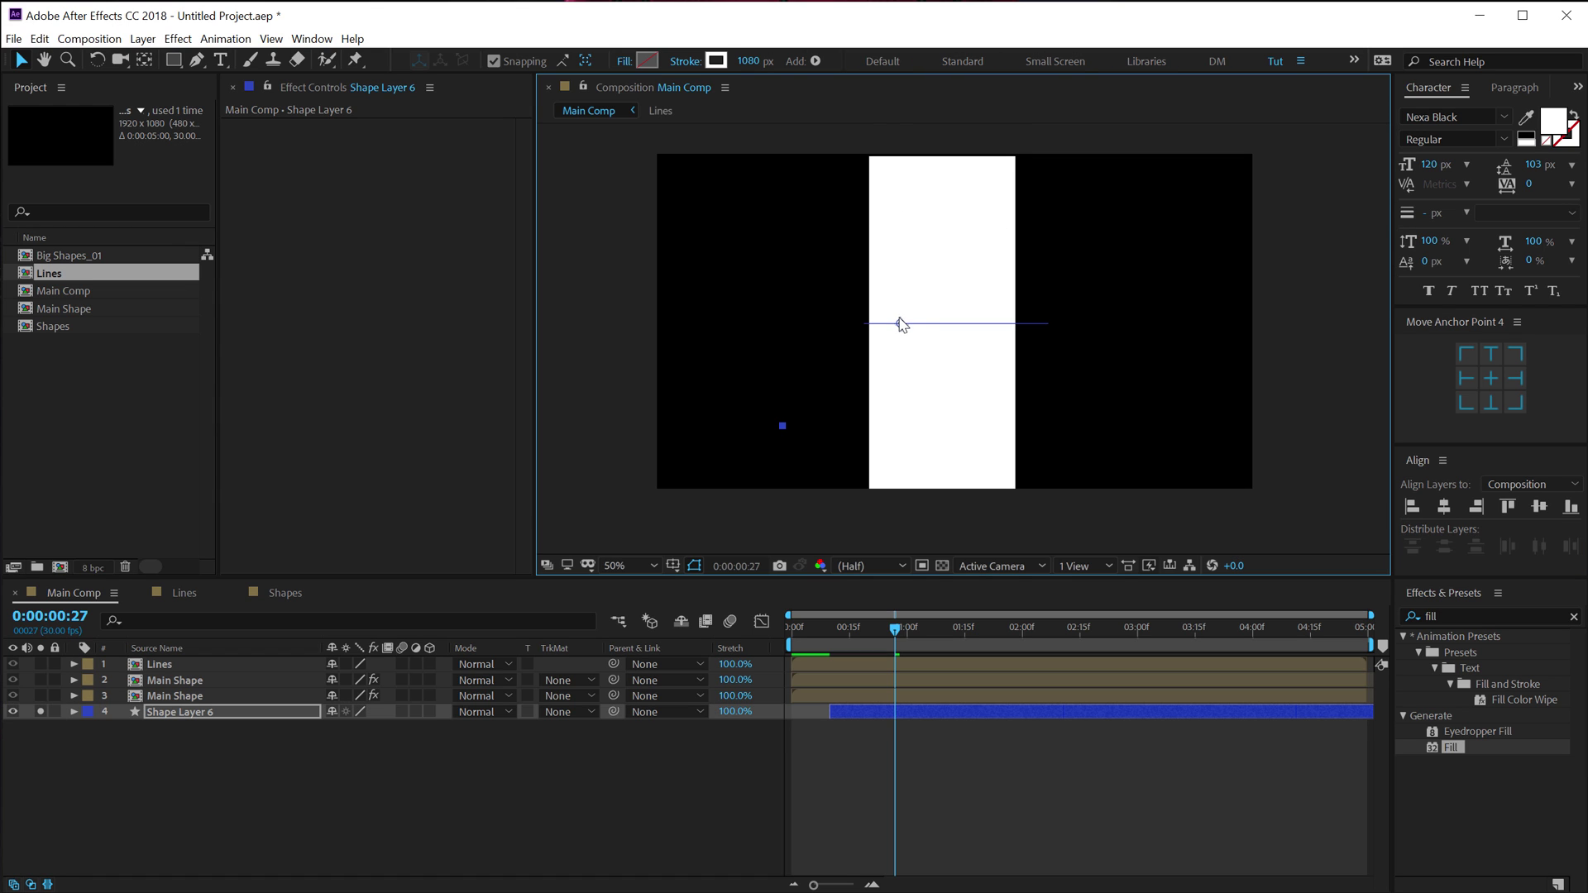
- Select Shape Layer 6's path and extend both of its end points horizontally beyond the frame edges
click(189, 711)
key(u)
key(u)
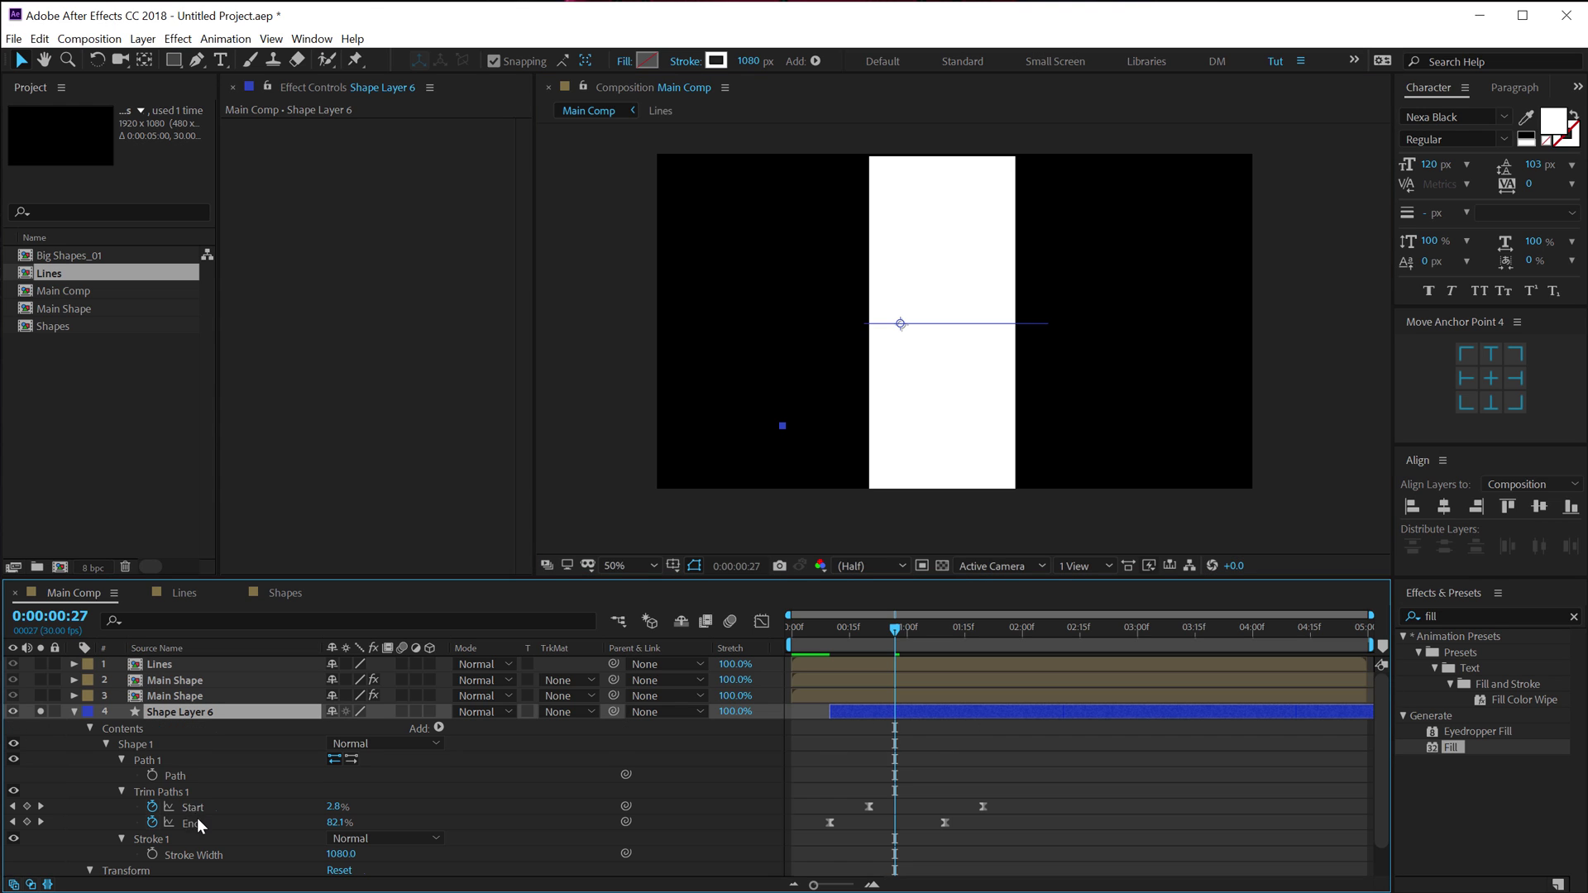
click(172, 776)
click(1048, 325)
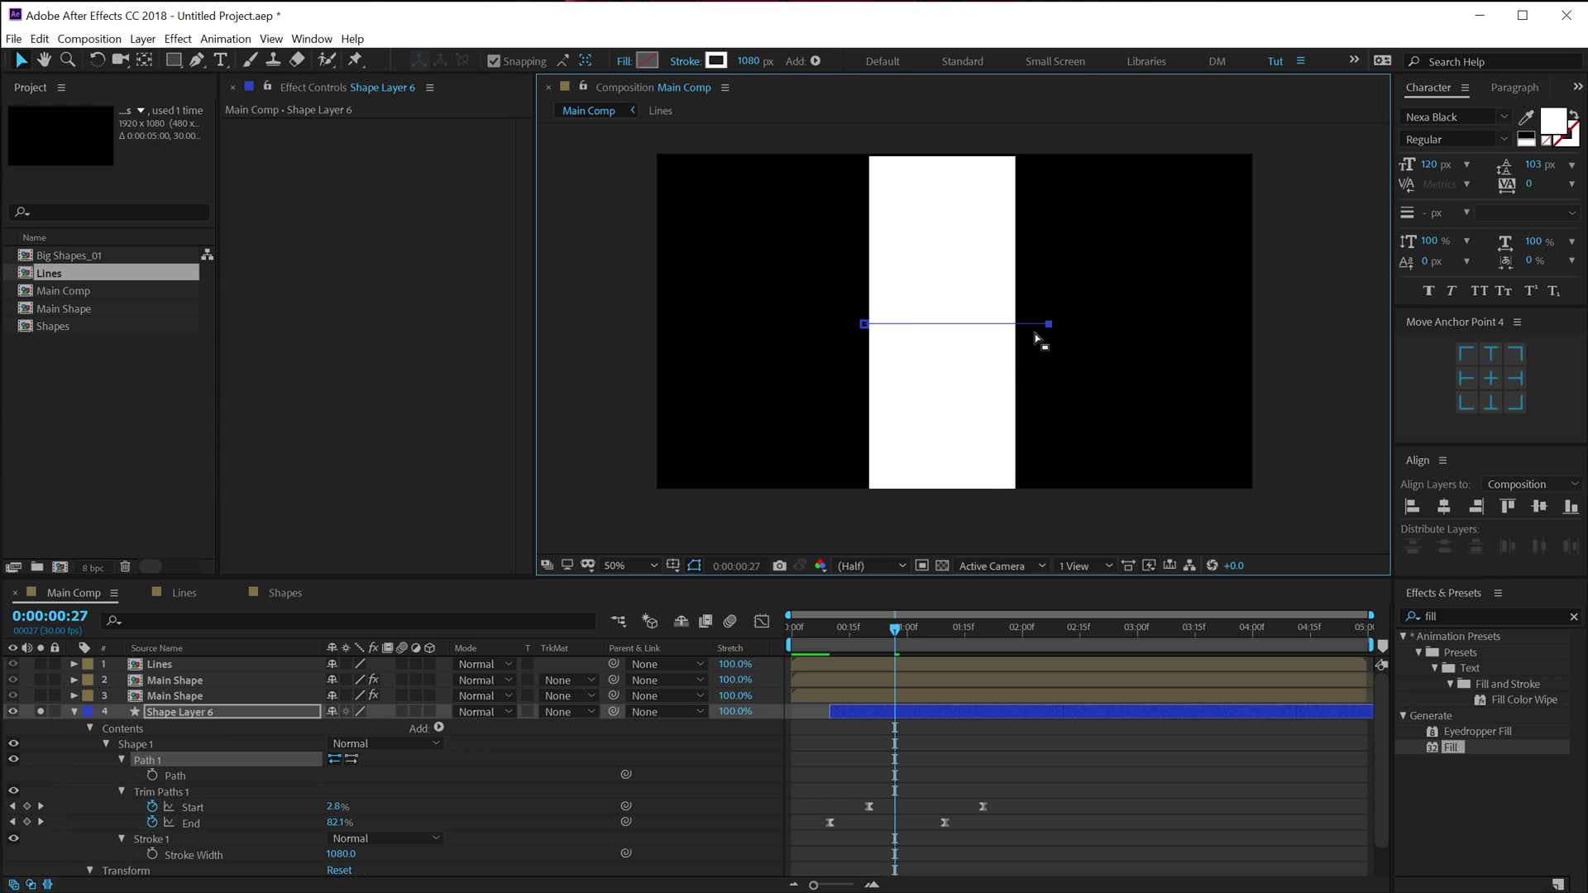
drag(1049, 325, 1341, 325)
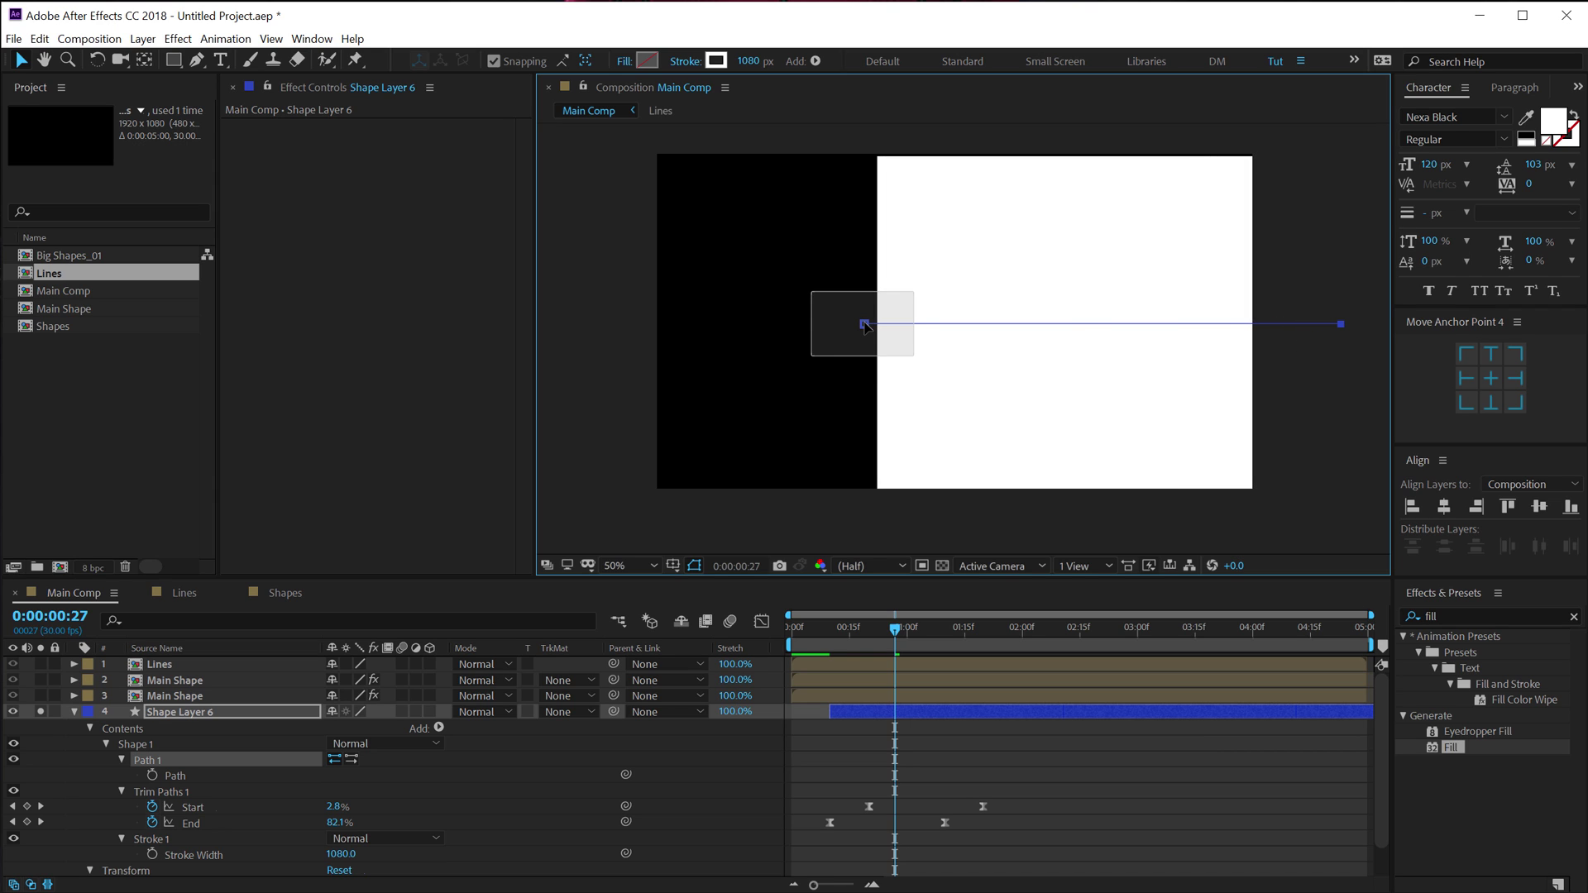
drag(866, 326, 536, 325)
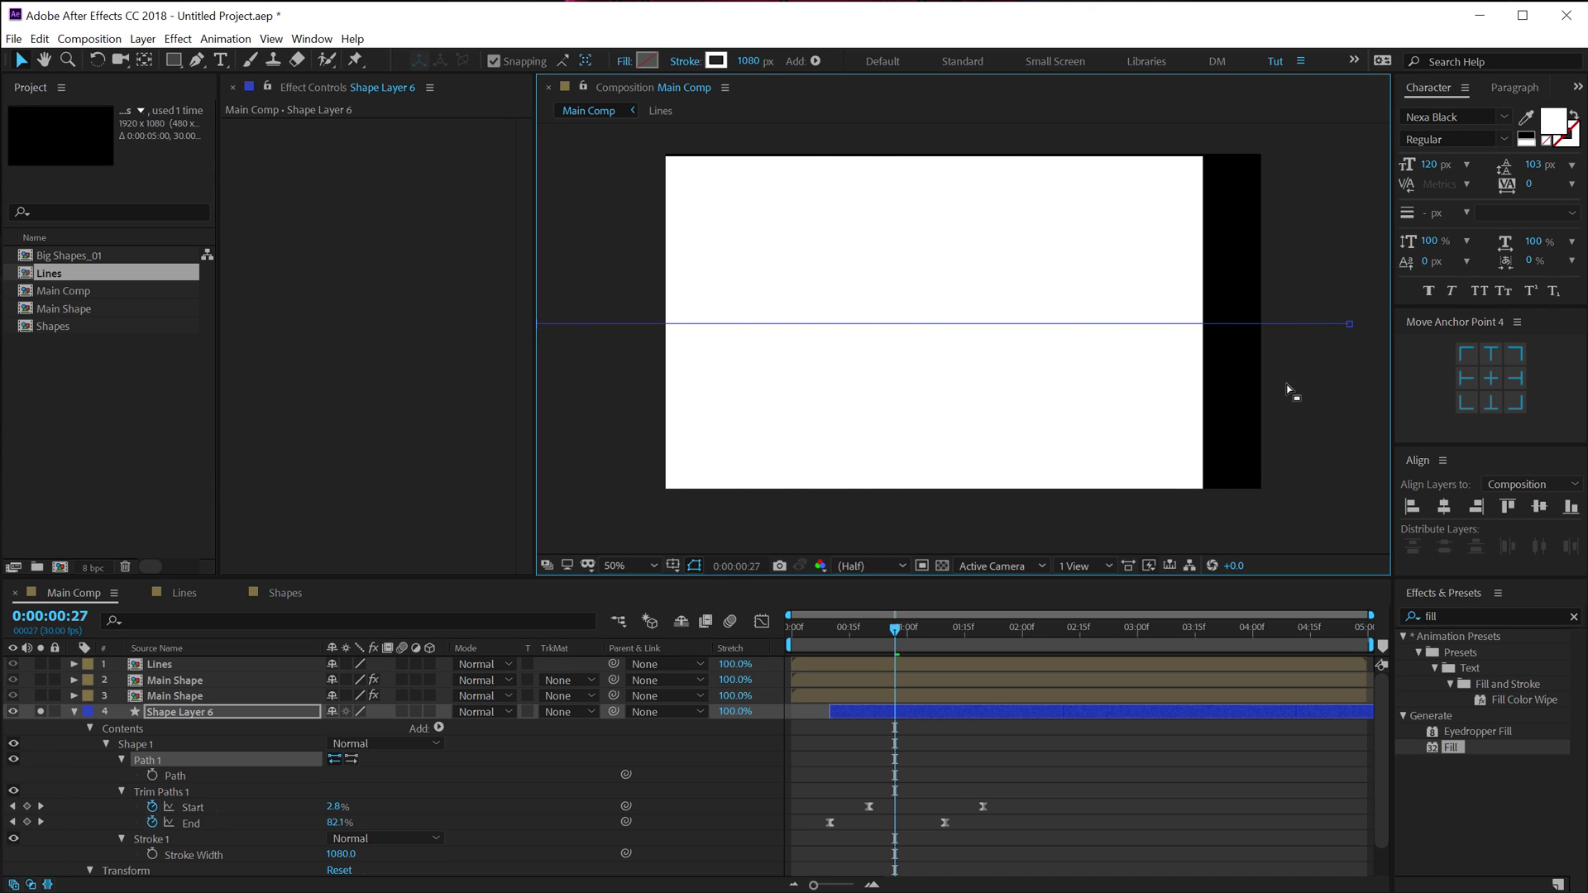
drag(1350, 327, 1437, 329)
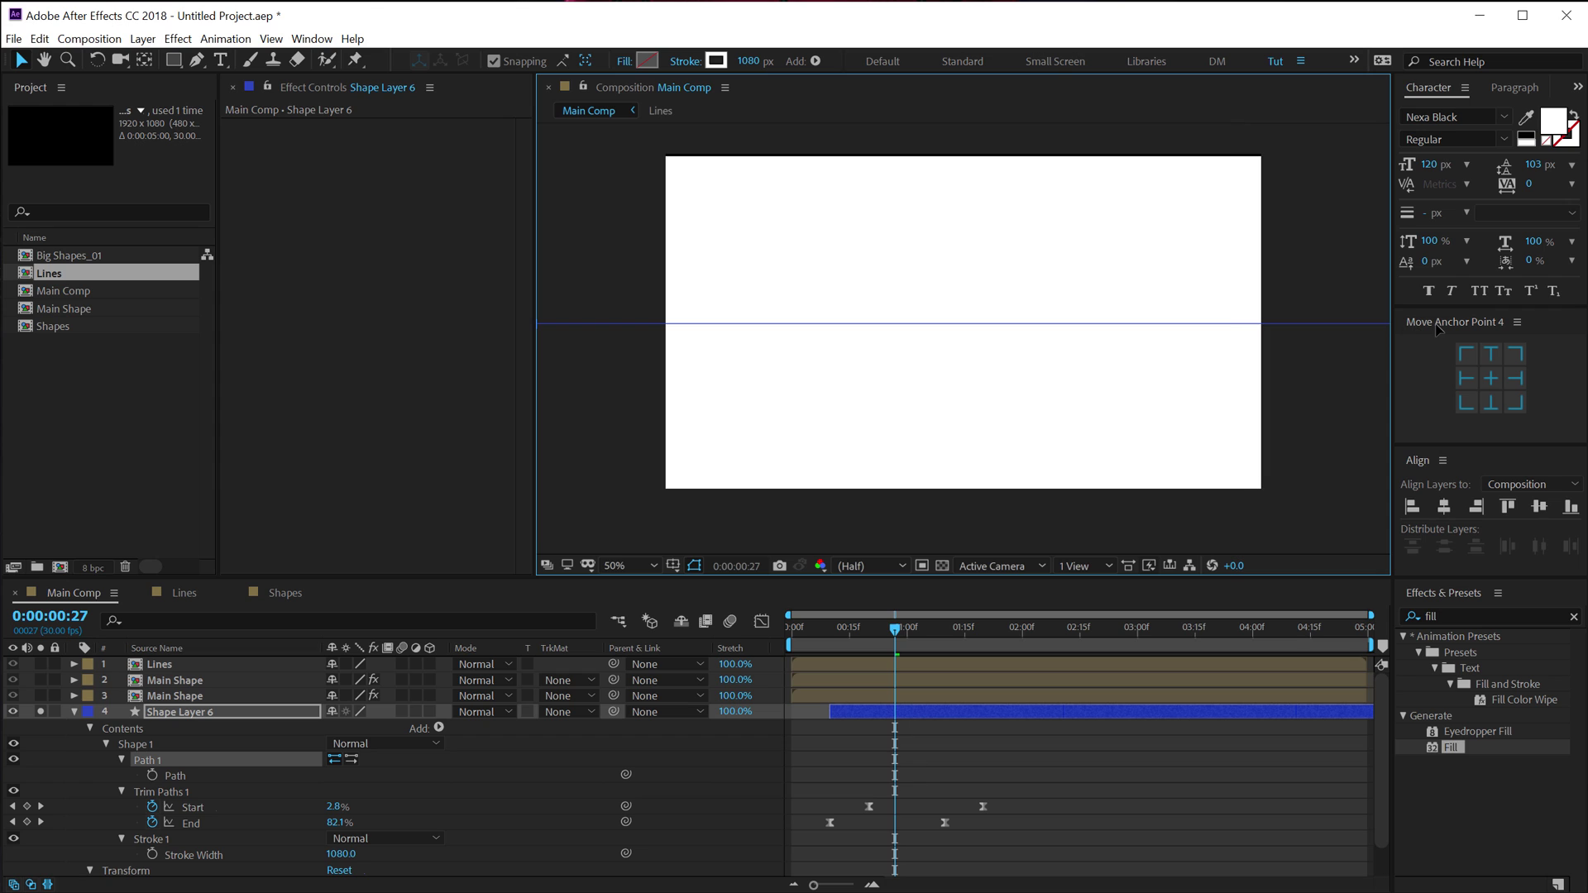
- Slide Shape Layer 6 earlier to start at 0:00:00:00, check its wipe up to 0:00:00:14, and collapse its properties
drag(854, 701, 814, 710)
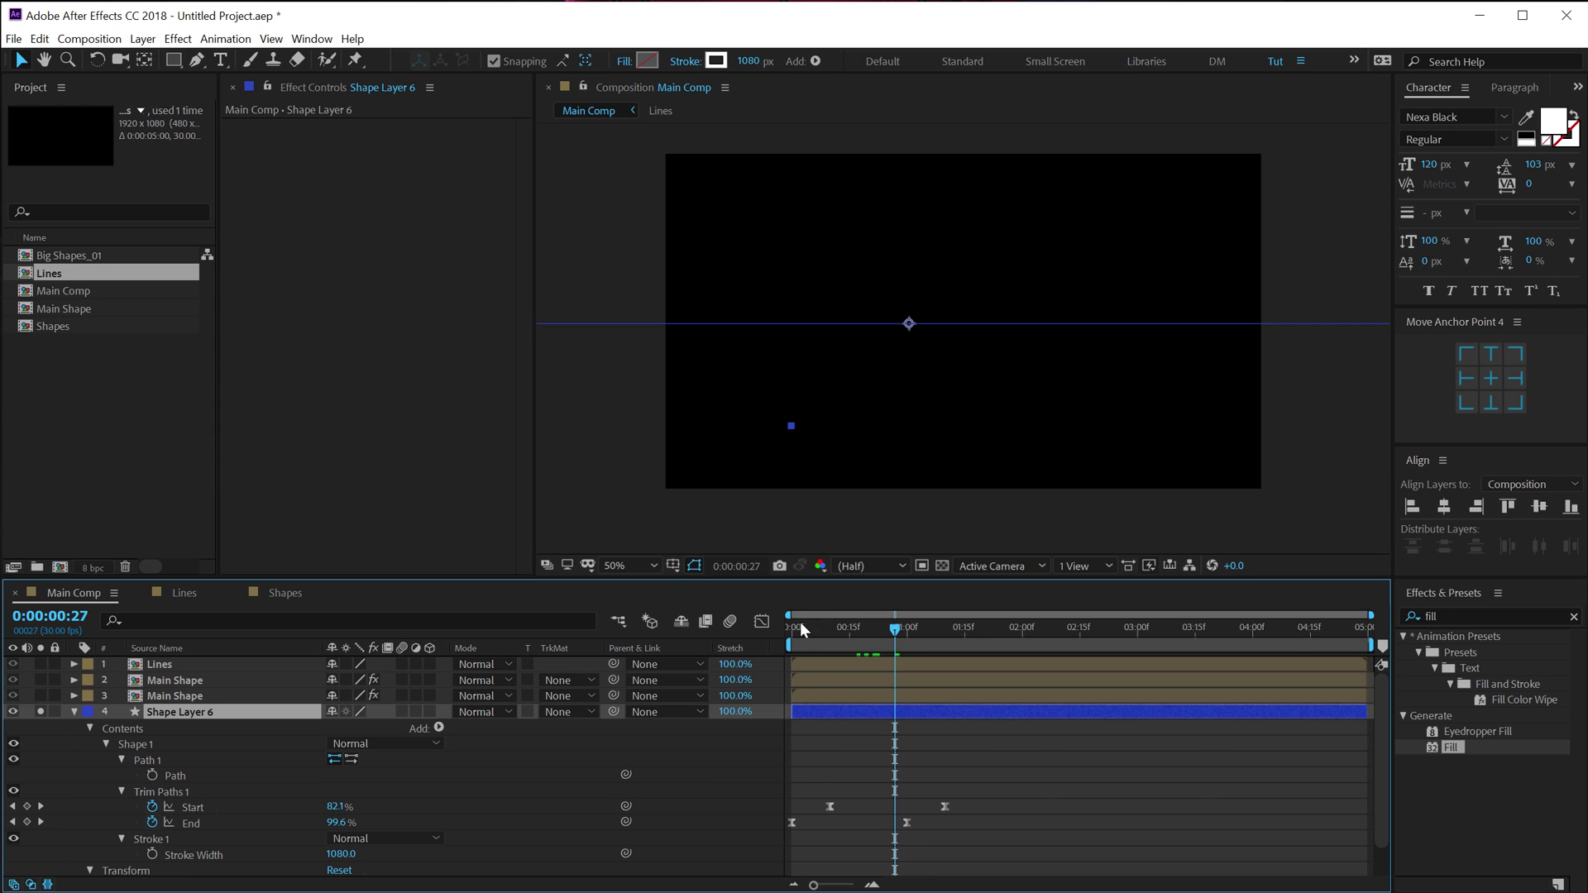
click(792, 633)
drag(792, 632, 845, 633)
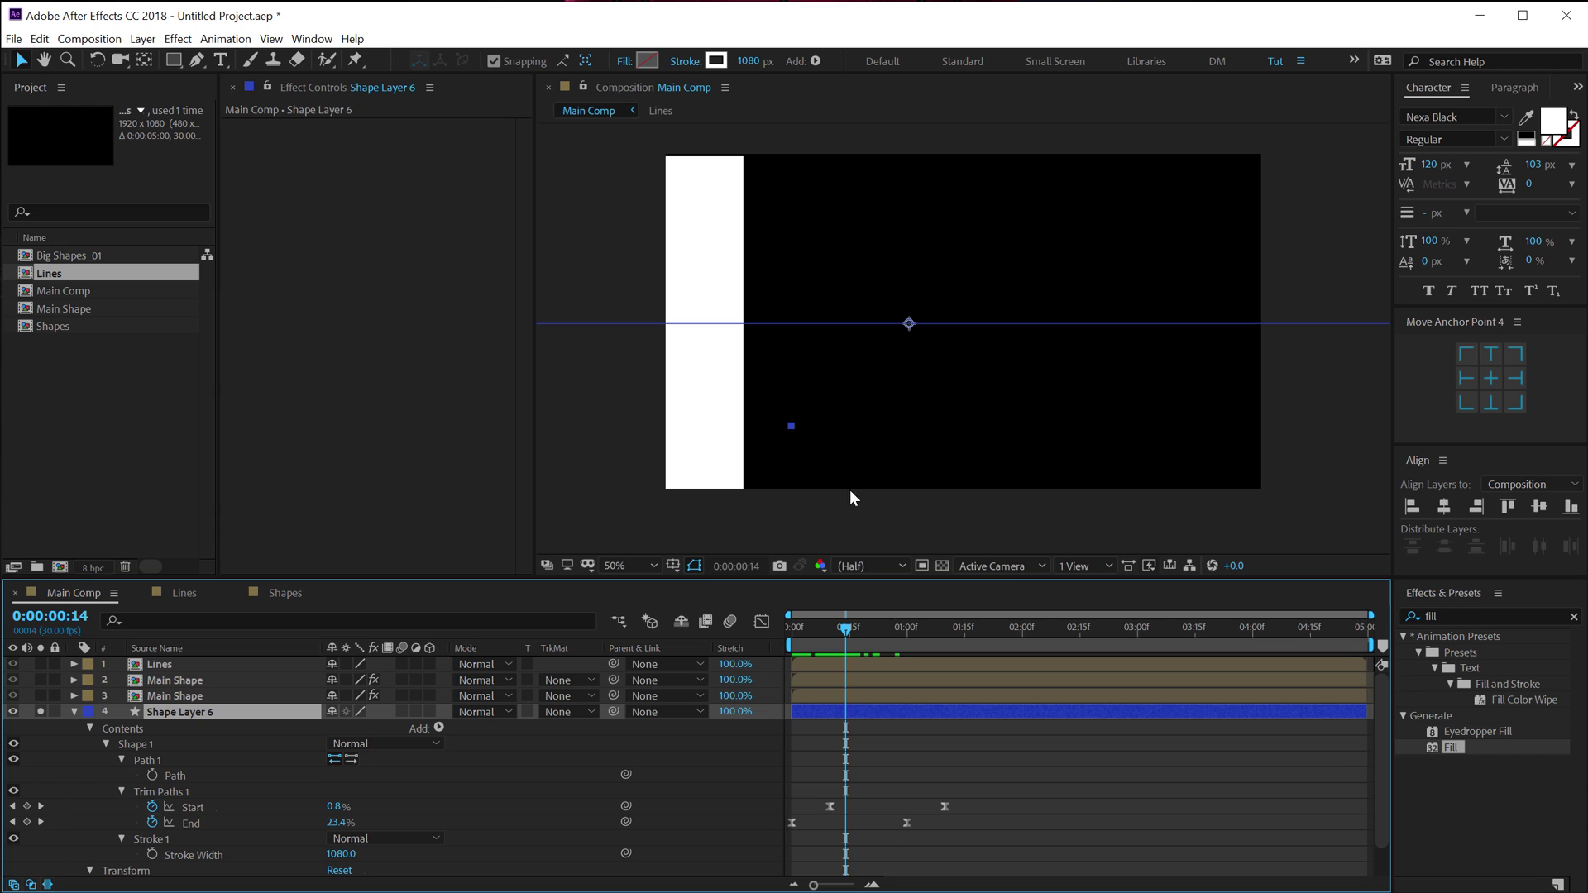
click(69, 710)
click(429, 742)
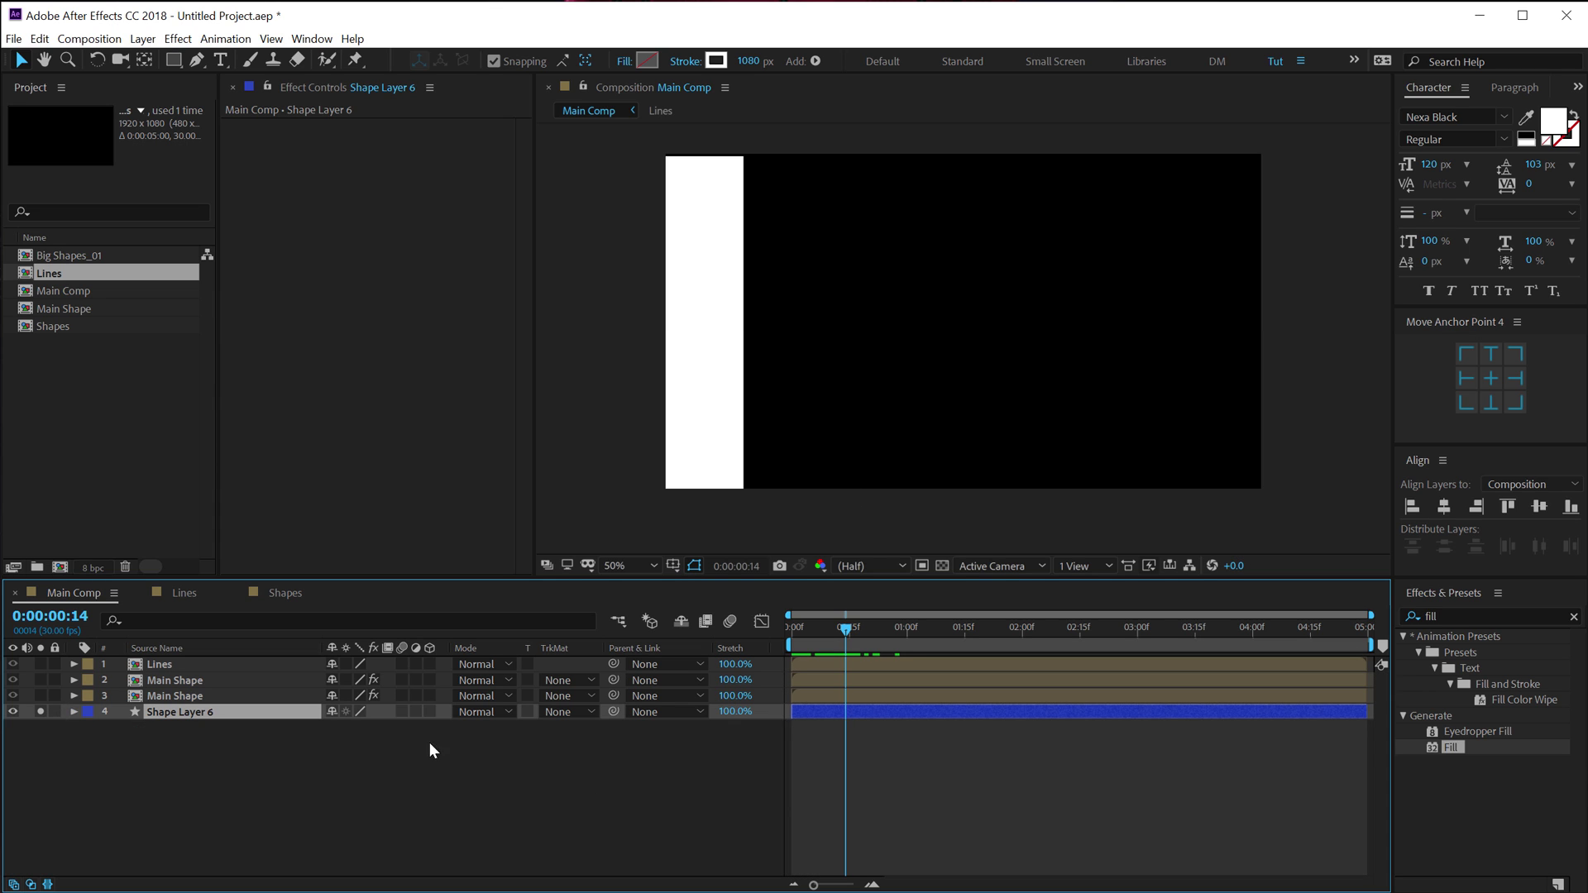
- Change Shape Layer 6's stroke colour to dark purple 14101A and turn off its solo
click(240, 711)
click(714, 61)
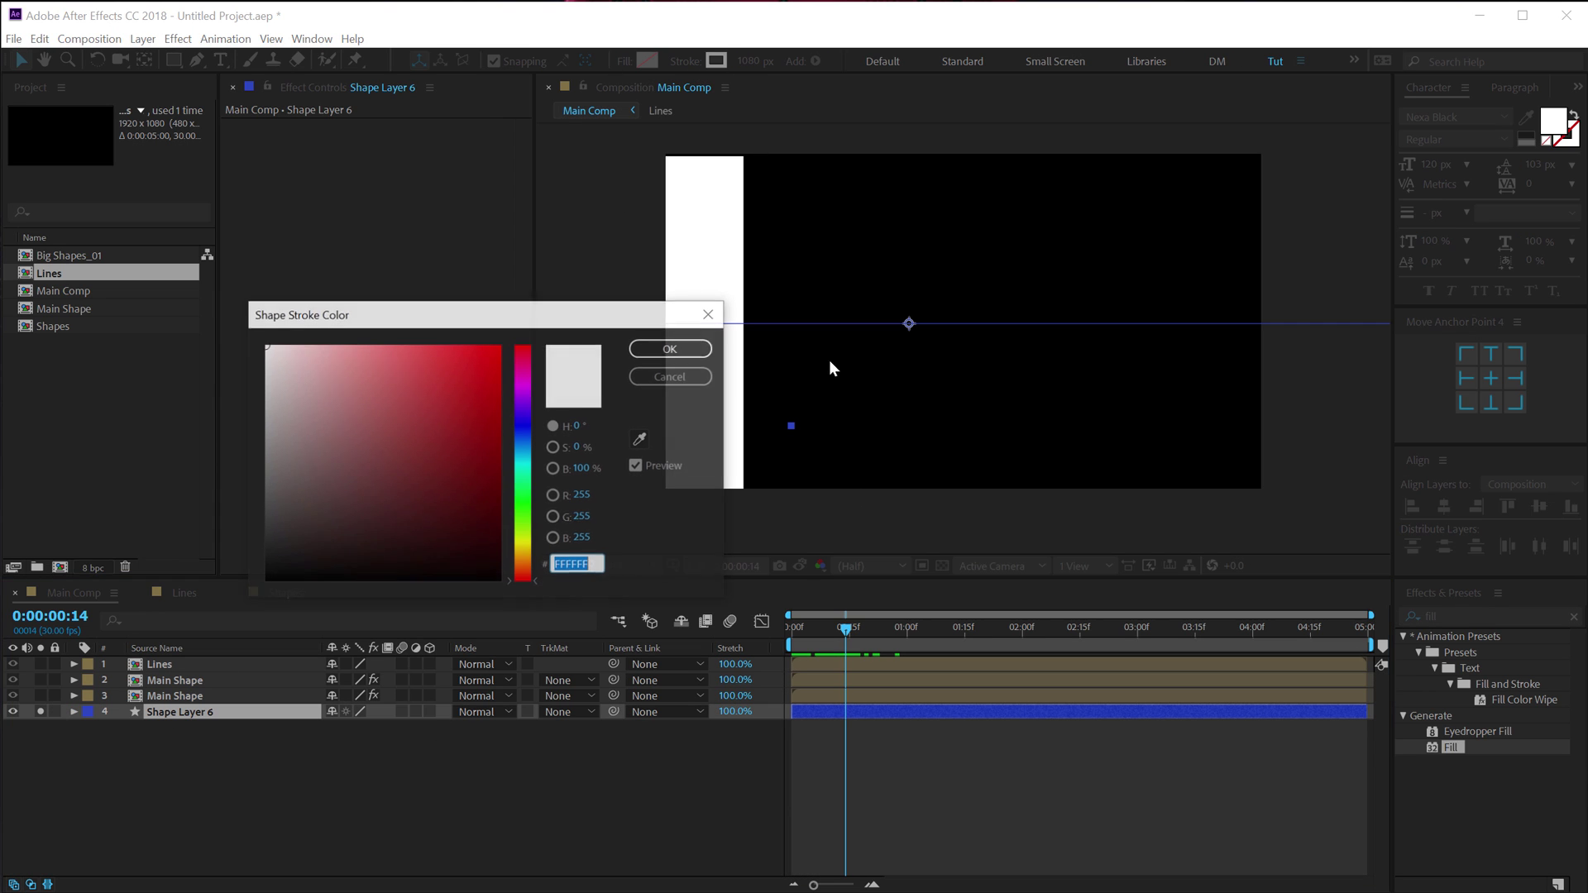
click(528, 407)
click(364, 549)
drag(364, 549, 359, 556)
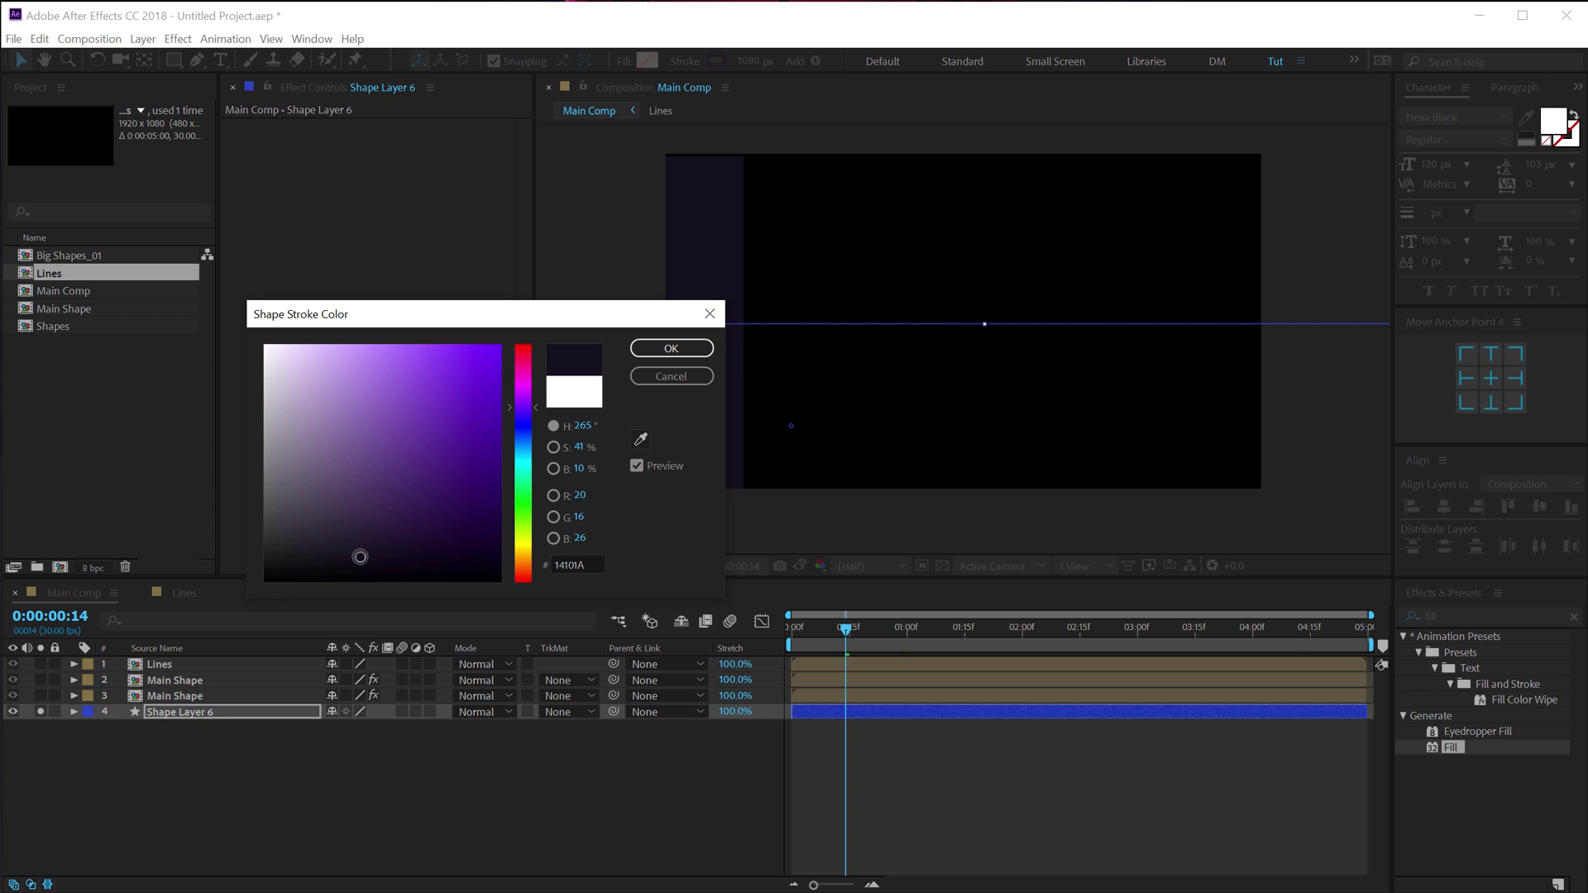
click(685, 347)
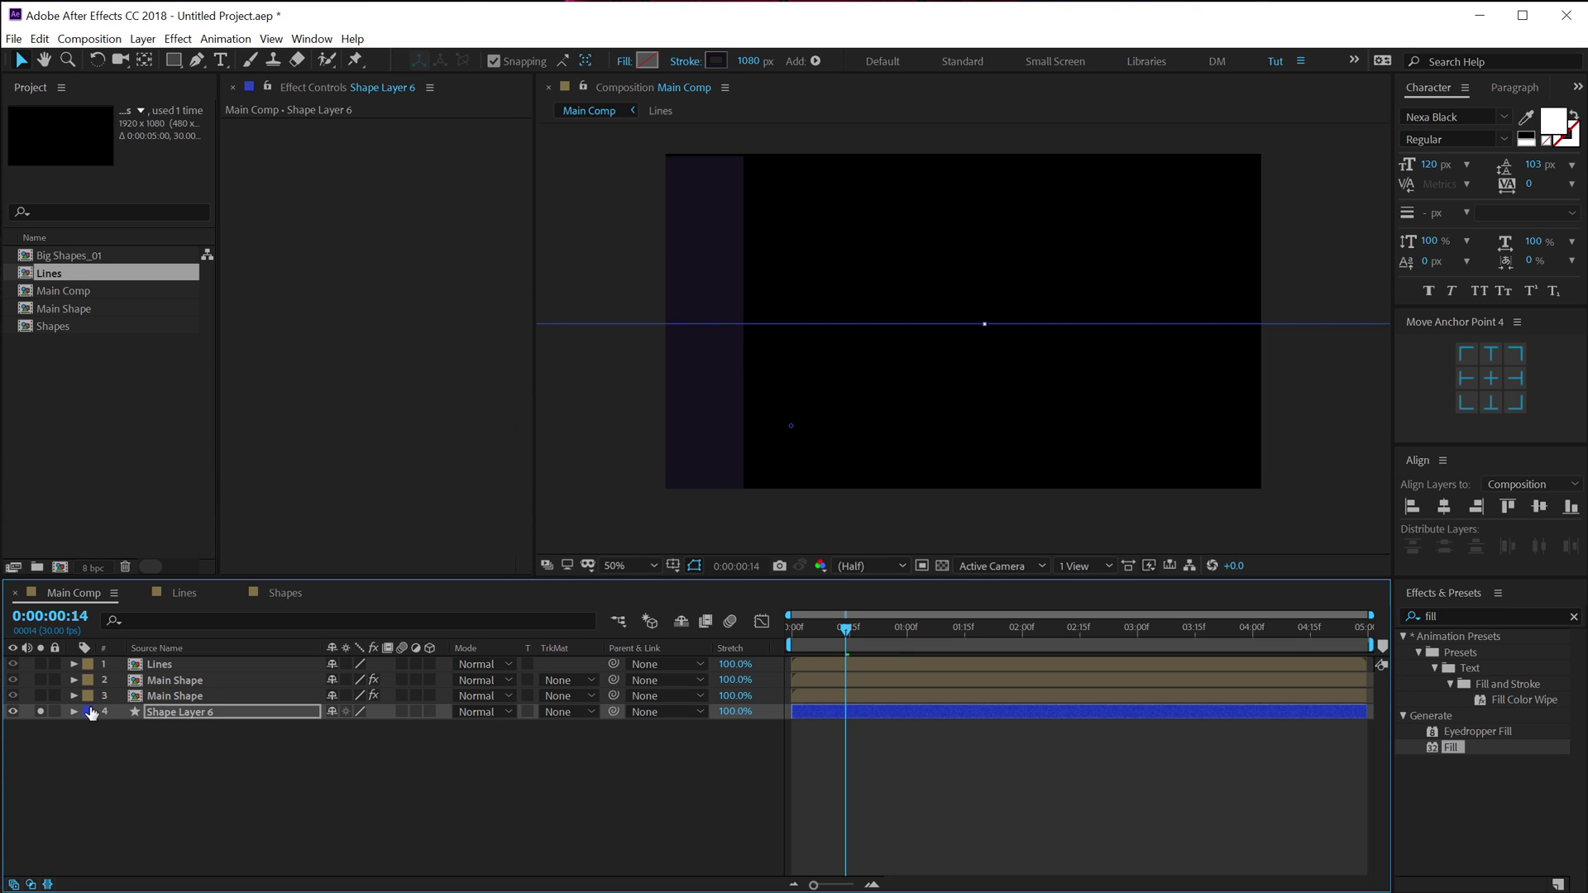
click(39, 713)
- Spread out Shape Layer 6's Trim Paths keyframes, with Start running from about 0:00:00:05 to 0:00:01:21 and End finishing near 0:00:01:16
drag(842, 631, 922, 629)
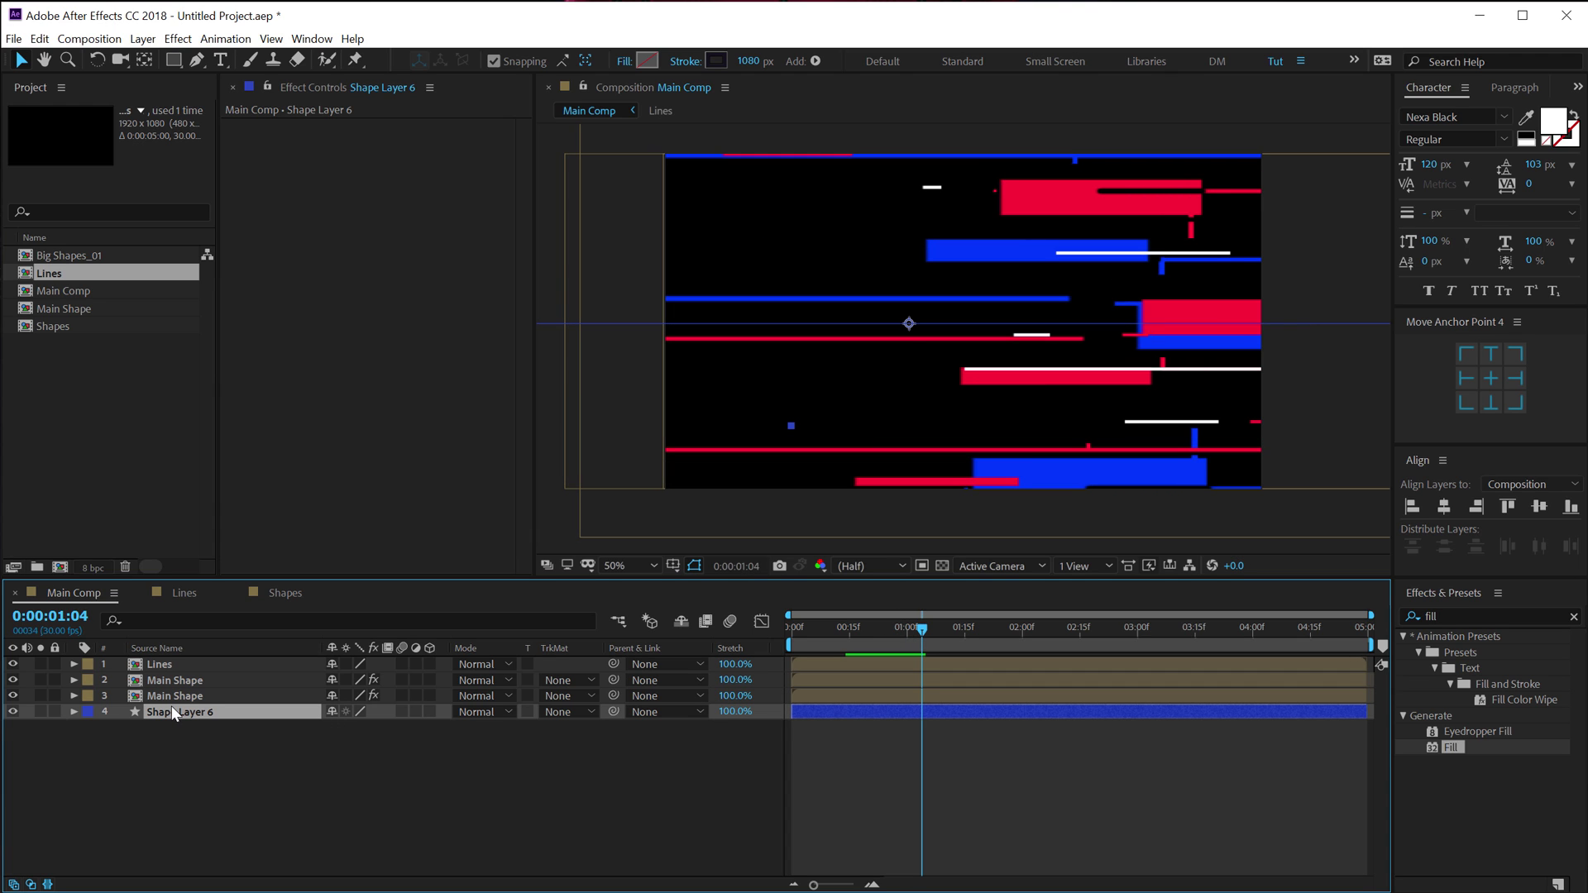
key(u)
drag(907, 733, 1044, 736)
click(922, 632)
mouse_move(921, 632)
mouse_down()
mouse_move(980, 633)
mouse_move(928, 642)
mouse_up()
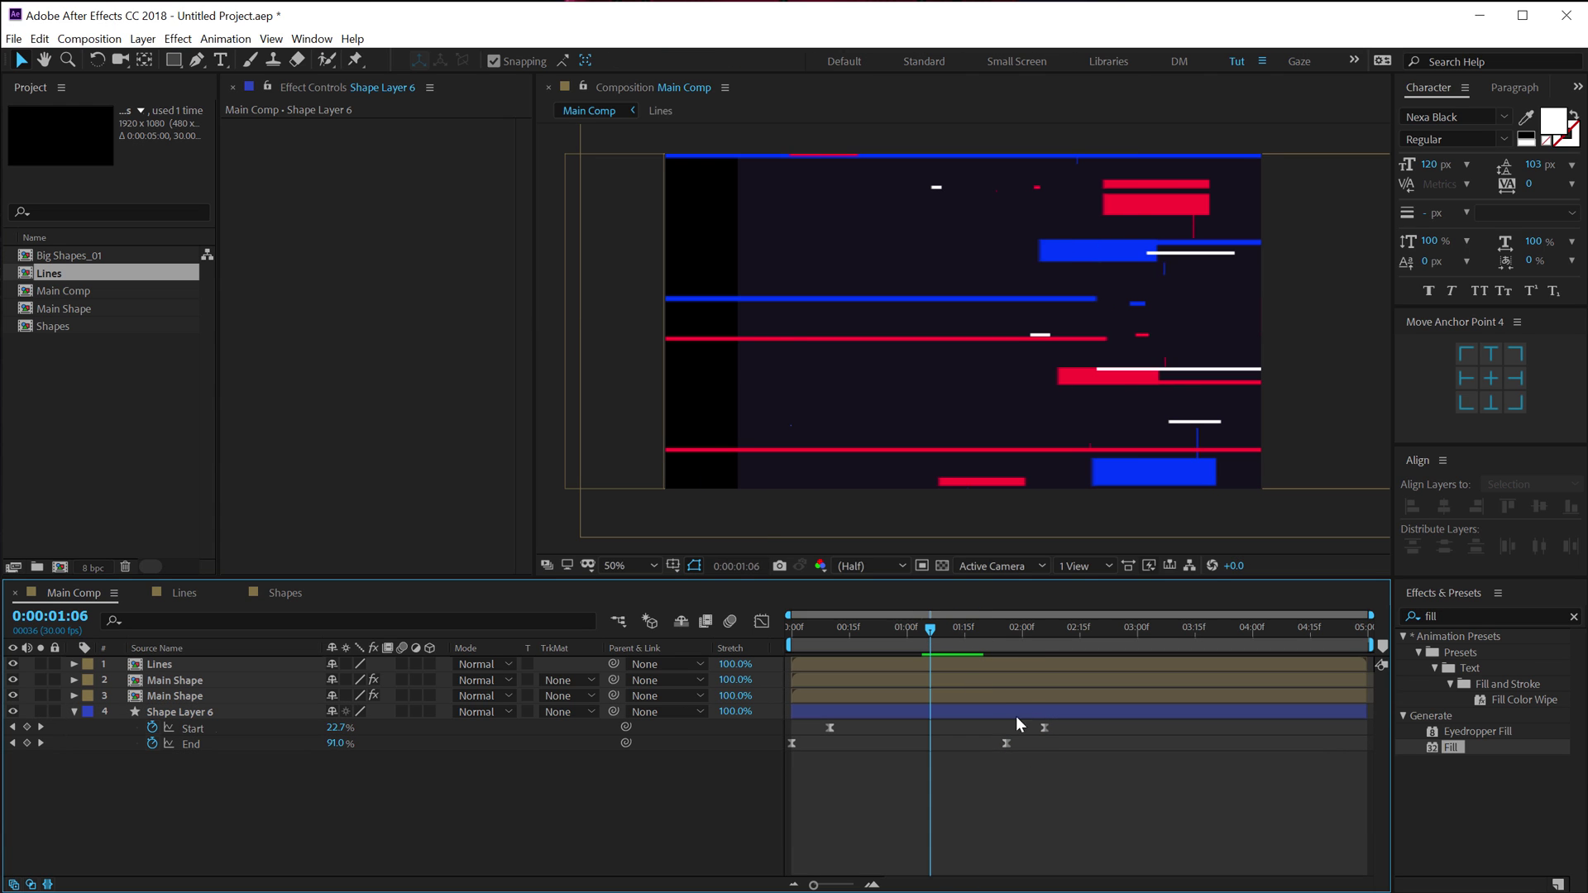
drag(988, 721, 1057, 737)
click(859, 611)
mouse_move(828, 627)
mouse_down()
mouse_move(902, 637)
mouse_move(844, 639)
mouse_up()
drag(818, 726, 1000, 738)
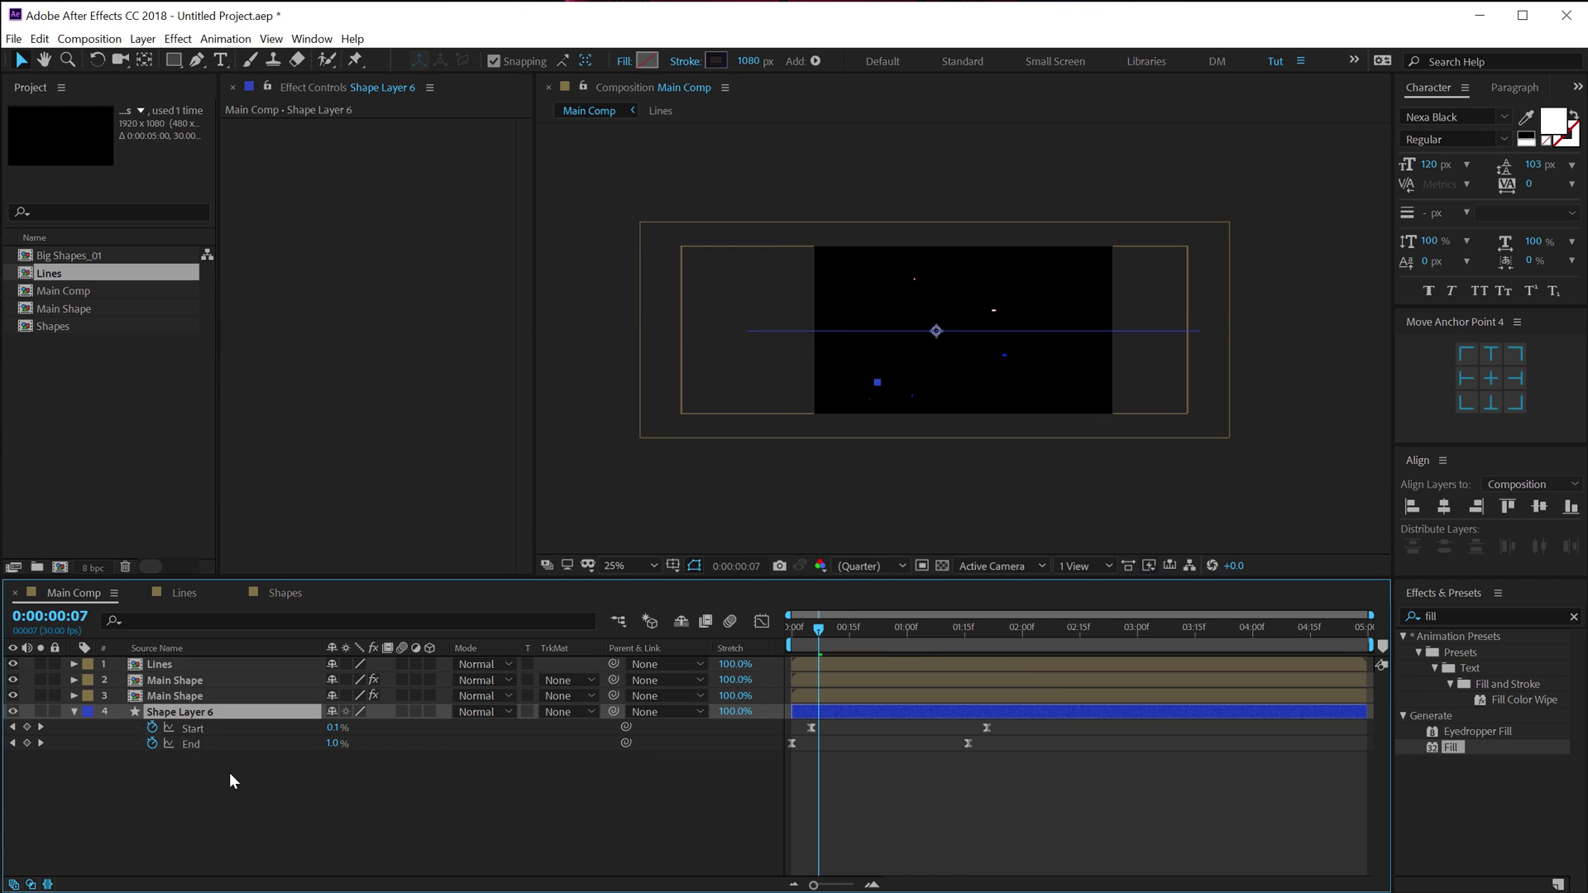
- Move the left end point of Shape Layer 6's path inward to just outside the frame's left edge
key(u)
key(u)
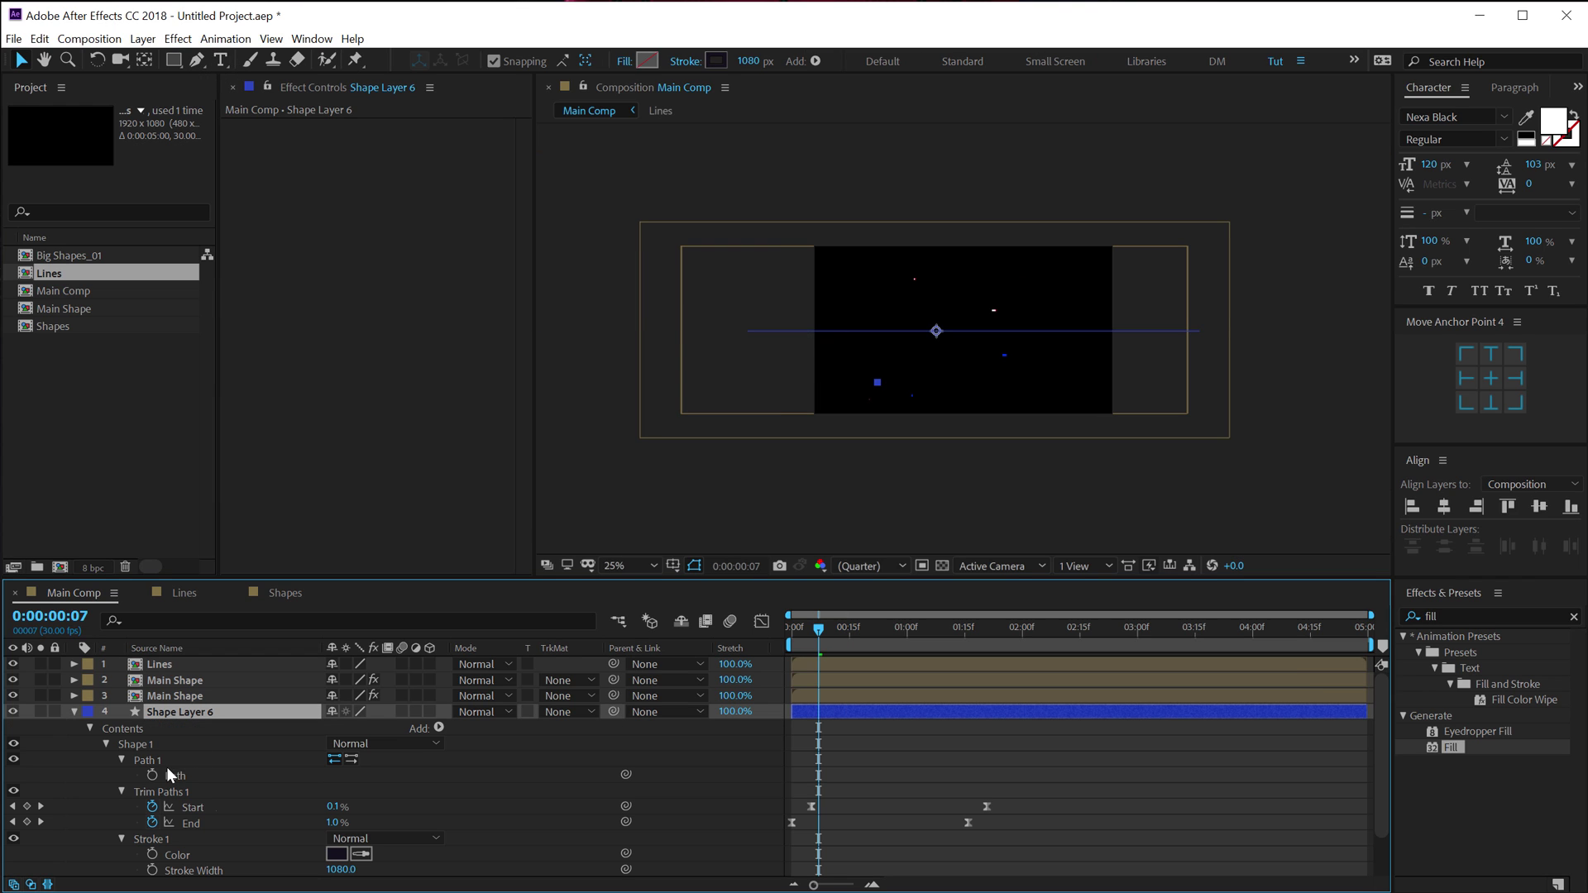
click(170, 775)
click(748, 331)
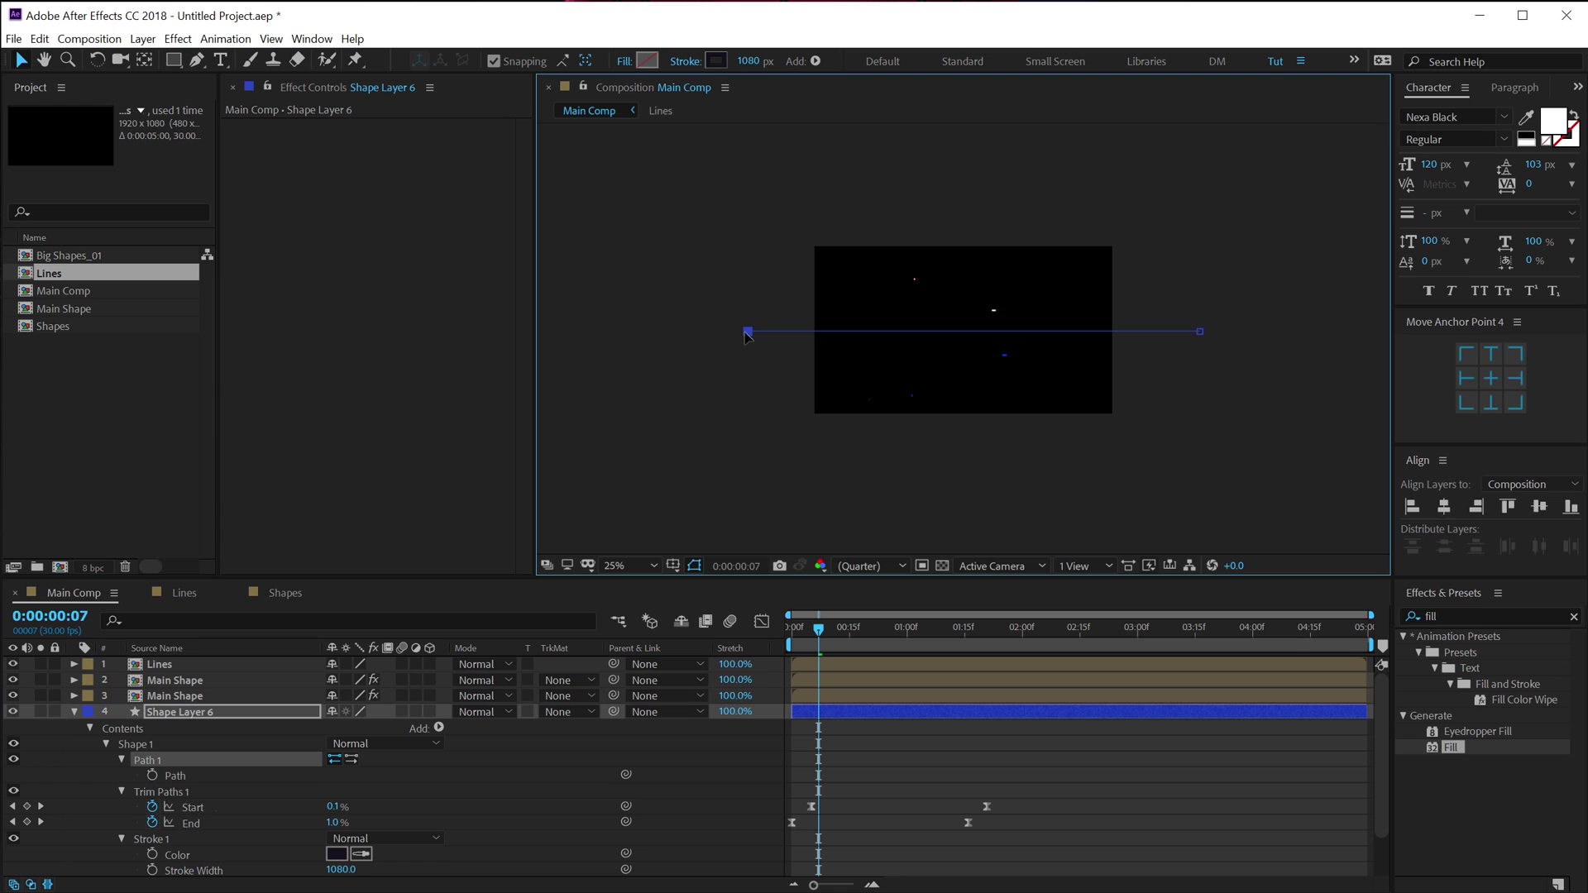
click(779, 771)
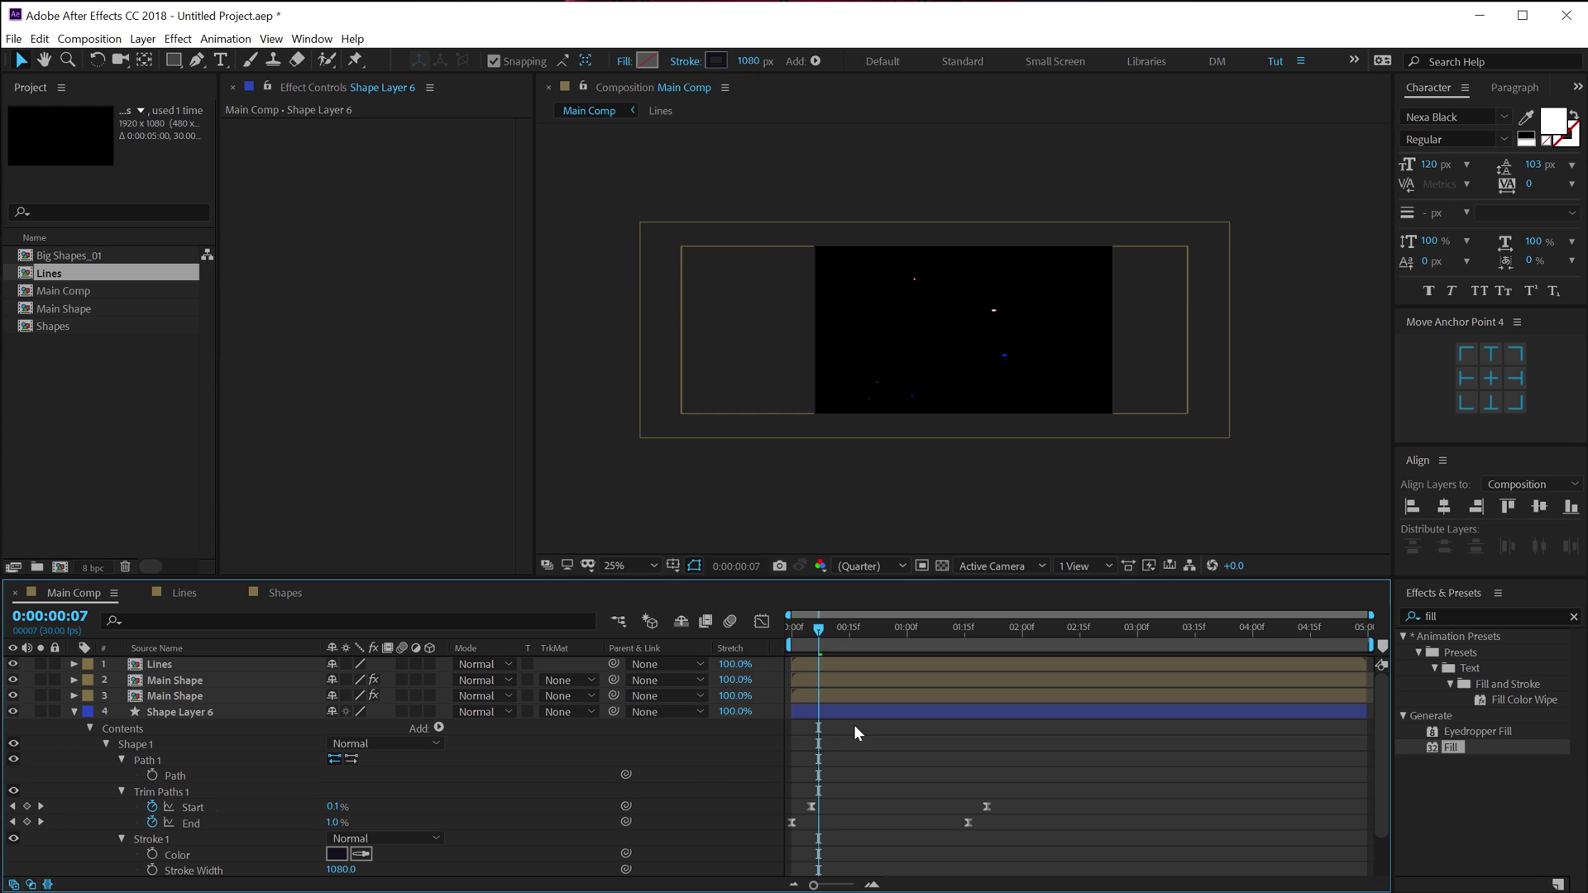
- Shift both Trim Paths Start keyframes of Shape Layer 6 later, to about 0:00:01:02 and 0:00:02:18
scroll(975, 401, up, 2)
click(827, 630)
mouse_move(834, 634)
mouse_down()
mouse_move(876, 633)
mouse_move(812, 633)
mouse_move(852, 633)
mouse_up()
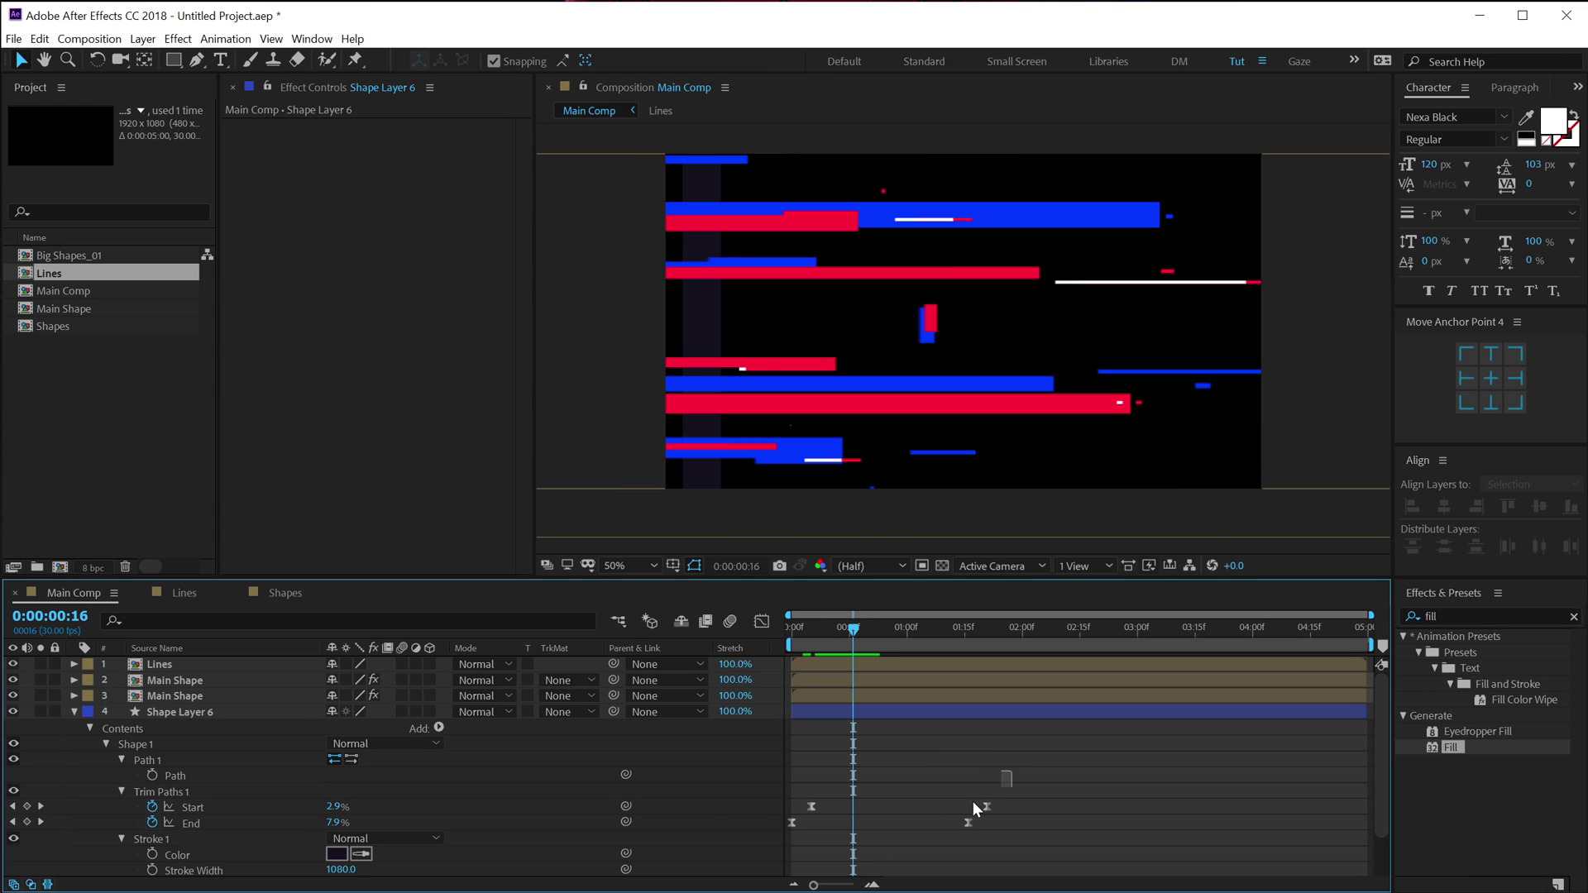
drag(1011, 770, 919, 806)
click(918, 727)
mouse_move(857, 628)
mouse_down()
mouse_move(887, 635)
mouse_move(842, 636)
mouse_up()
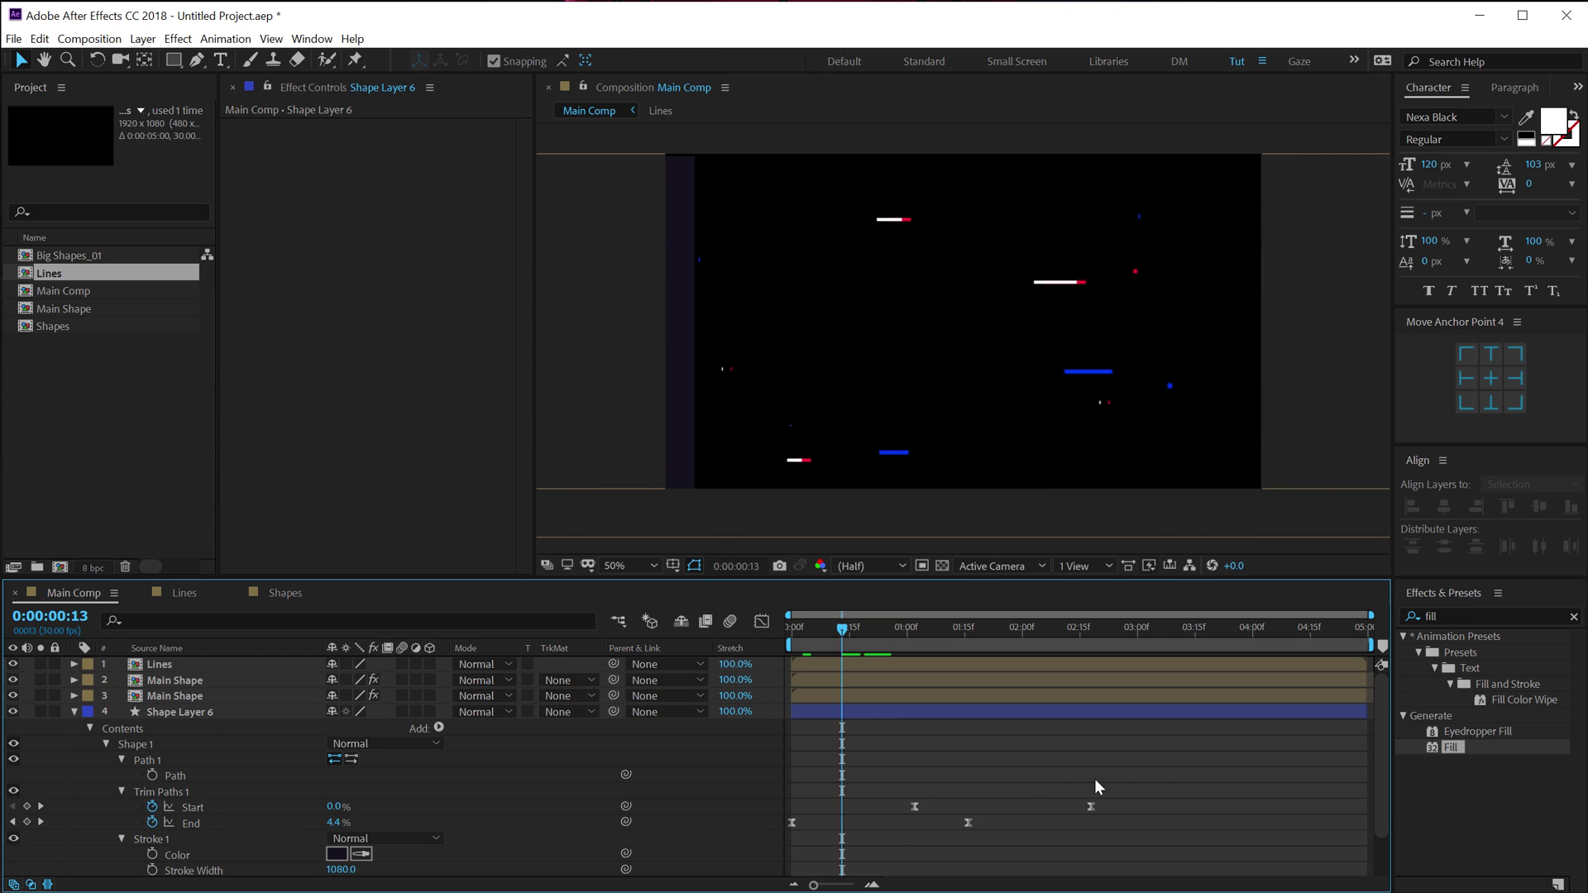
- Shift Shape Layer 6's Start keyframes earlier to about 0:00:00:20 and 0:00:02:06, and its last End keyframe to about 0:00:01:04
drag(1152, 781, 796, 833)
click(974, 781)
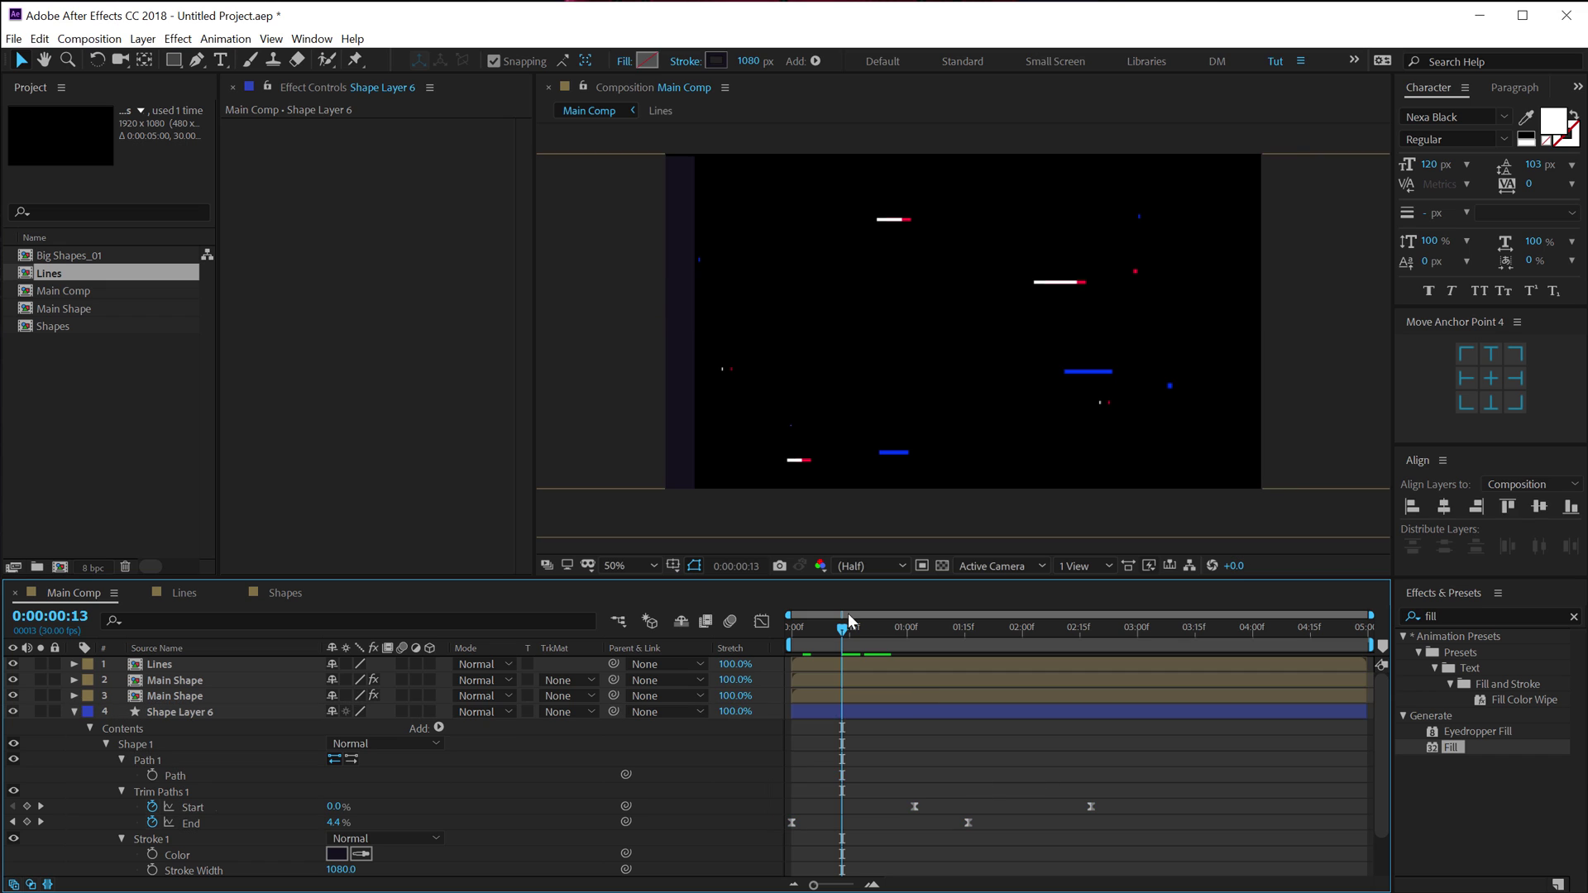
drag(851, 621, 962, 616)
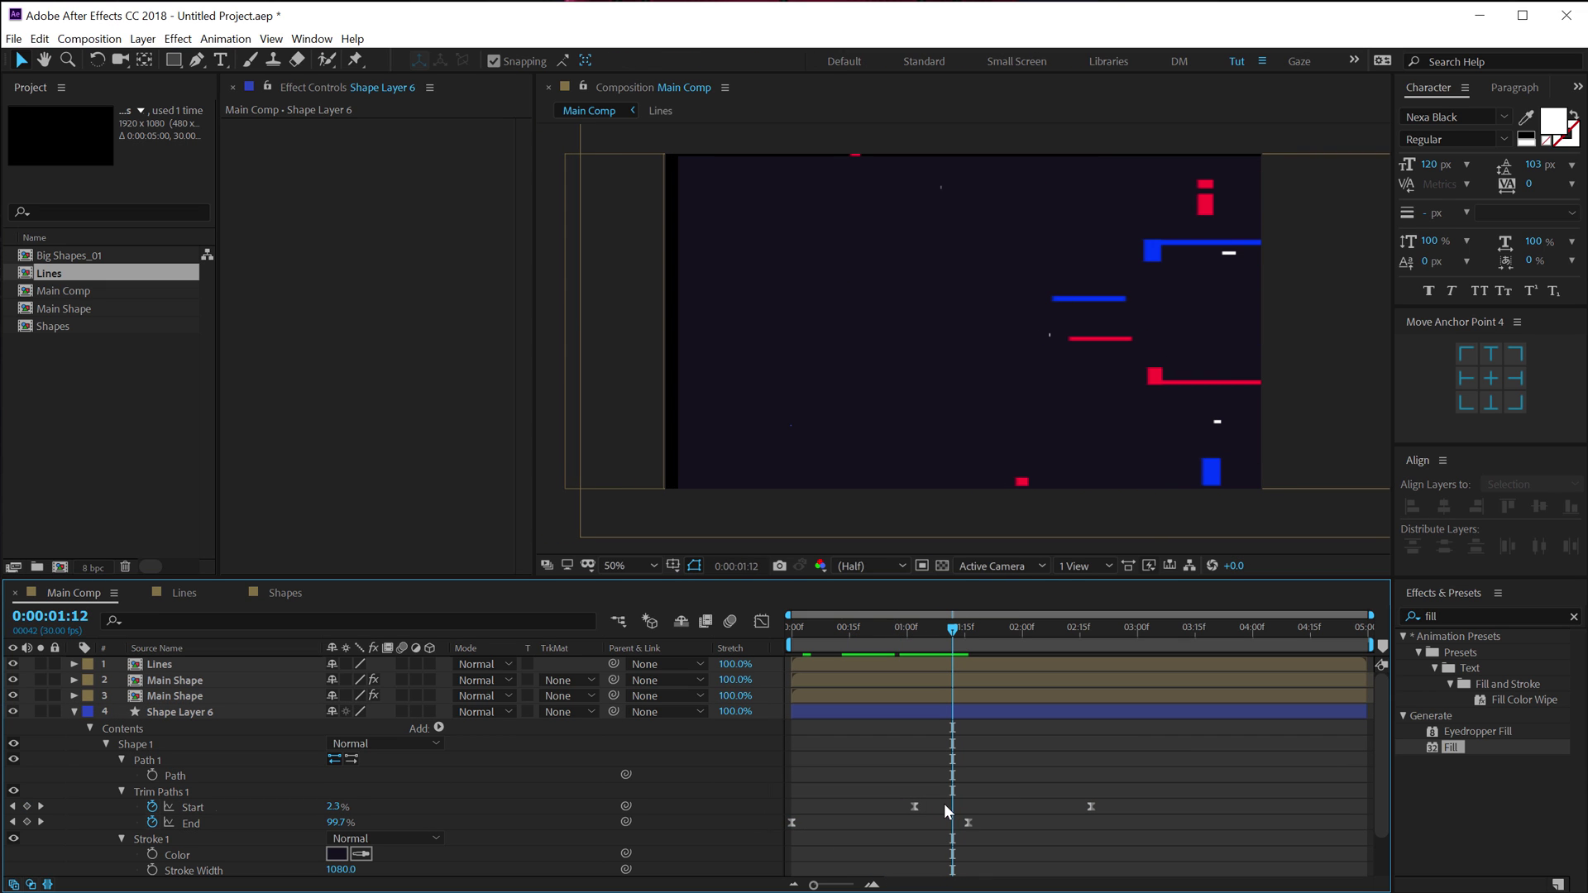
drag(881, 777, 1045, 803)
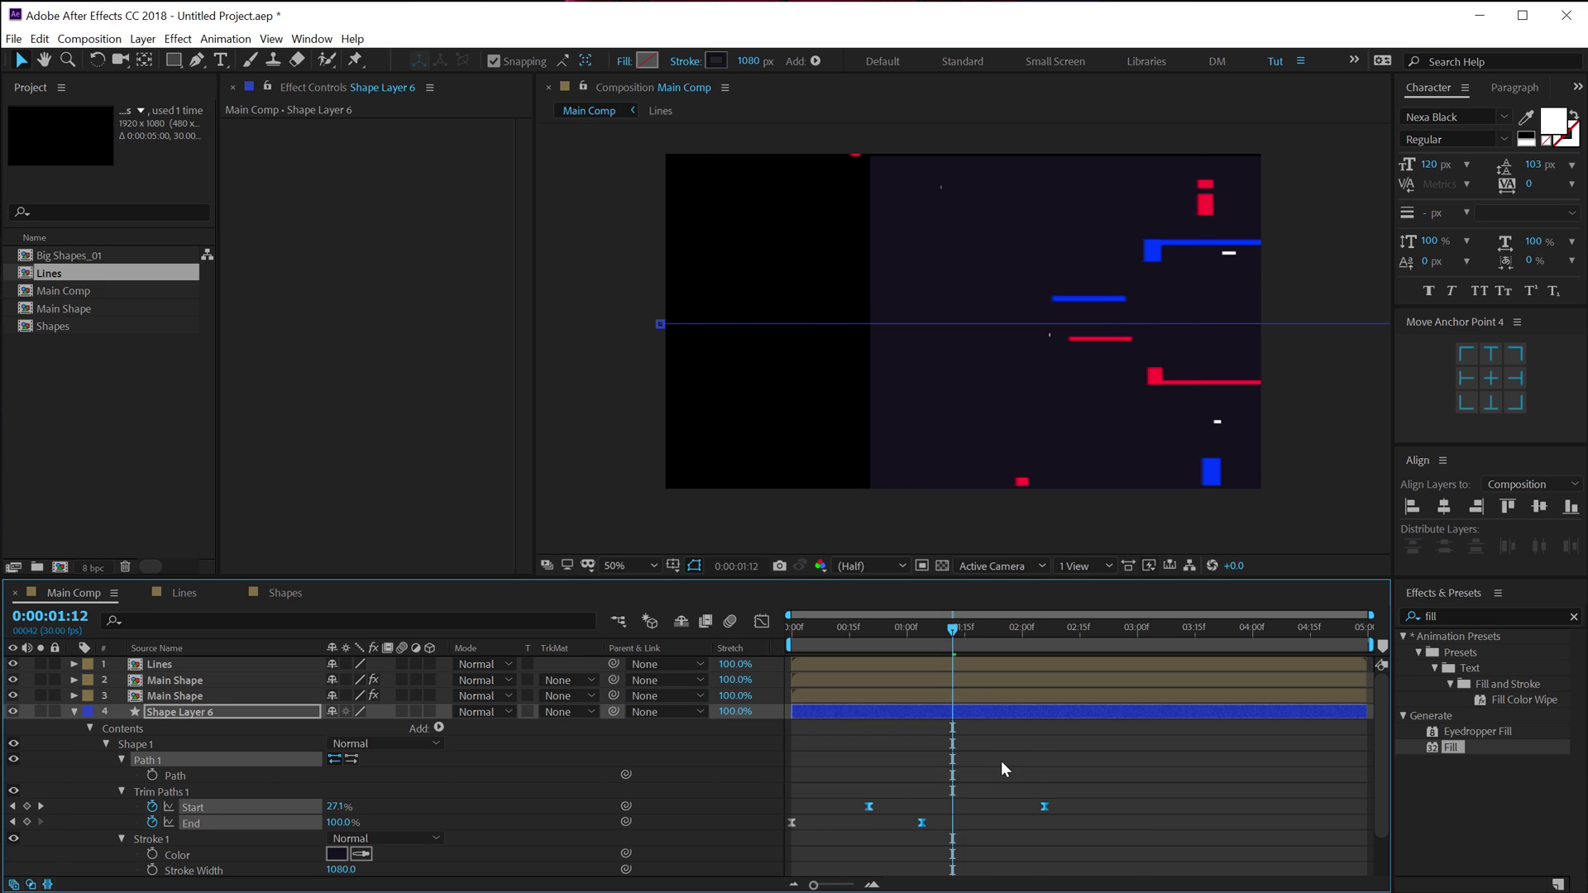
click(1001, 761)
- Preview the transition from the start and move the last Trim Paths Start keyframe to about 0:00:02:00
drag(954, 639, 688, 627)
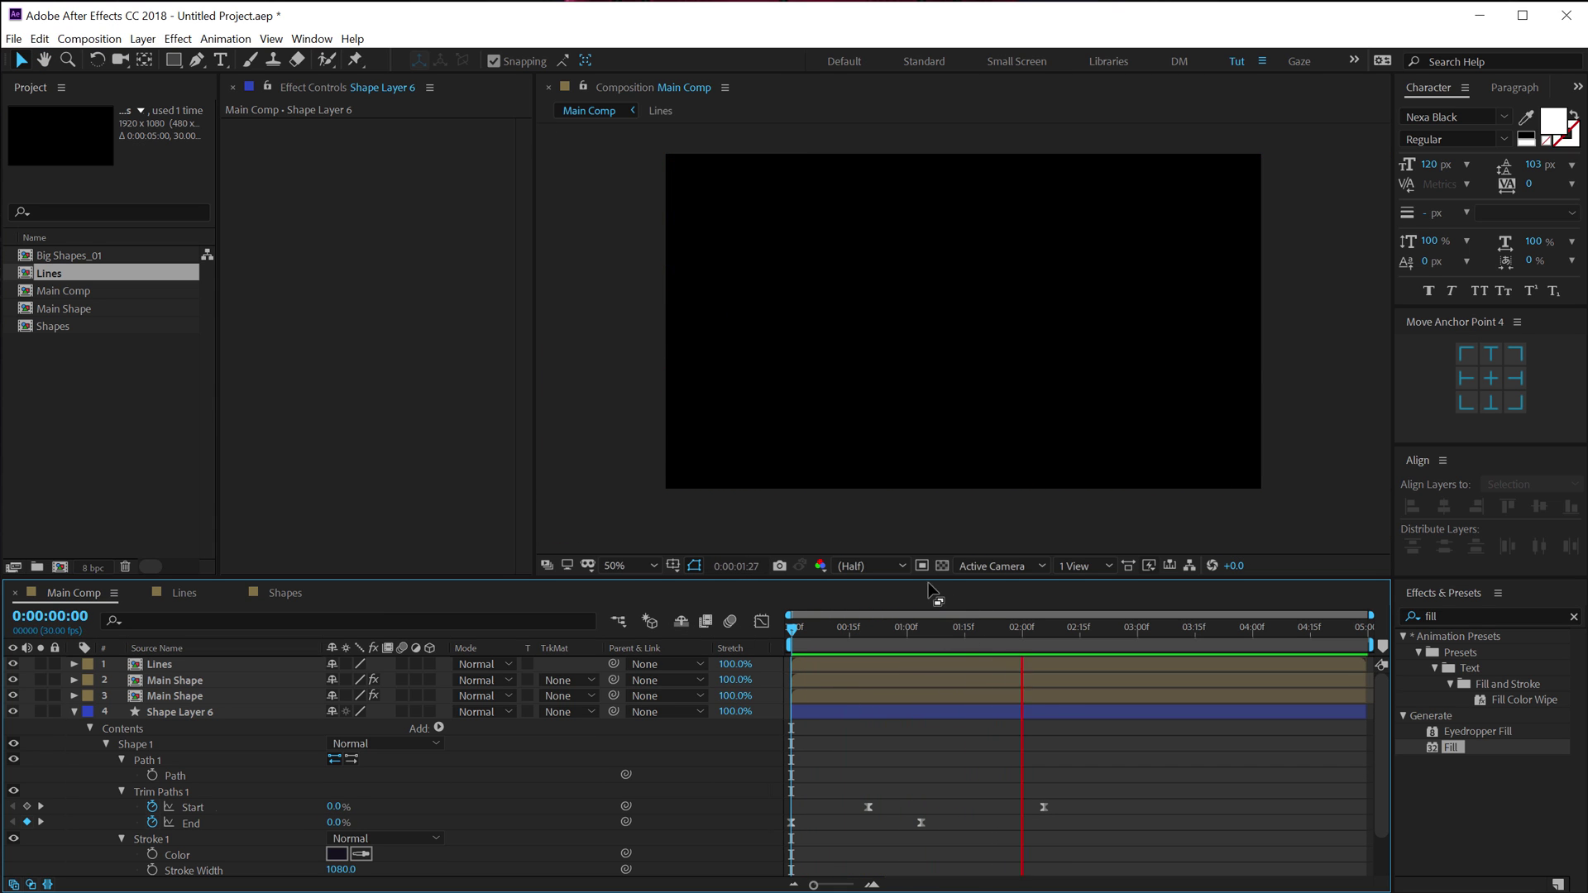
click(899, 619)
drag(1045, 808, 1021, 810)
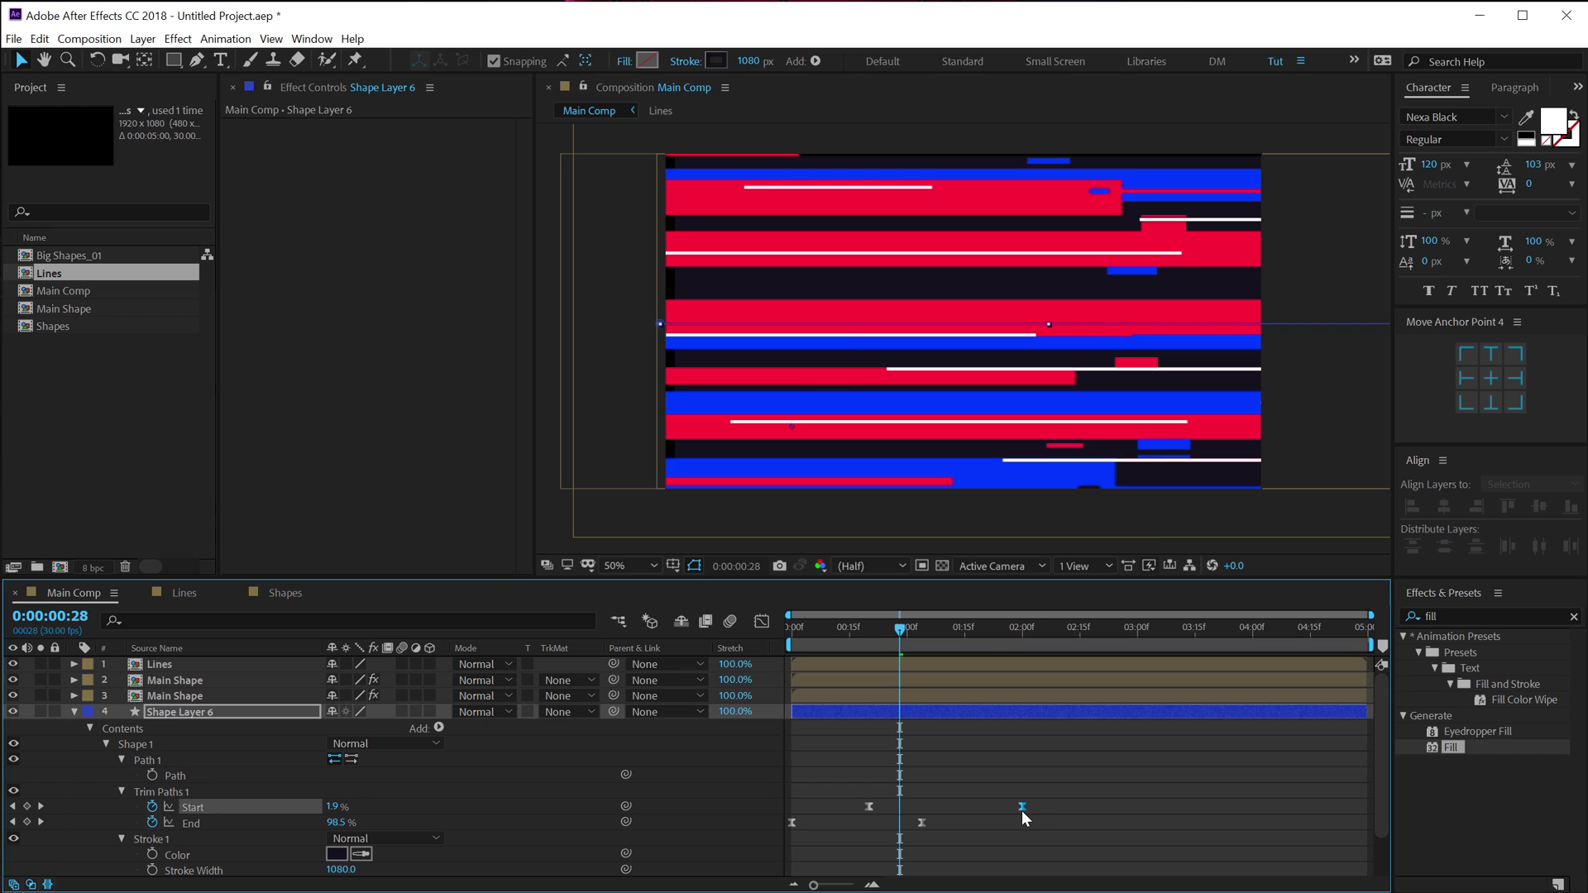
- Shorten the work area to end at about 0:00:02:18, preview the transition, and set the current time to 0:00:00:27
key(space)
drag(1001, 645, 1080, 643)
key(space)
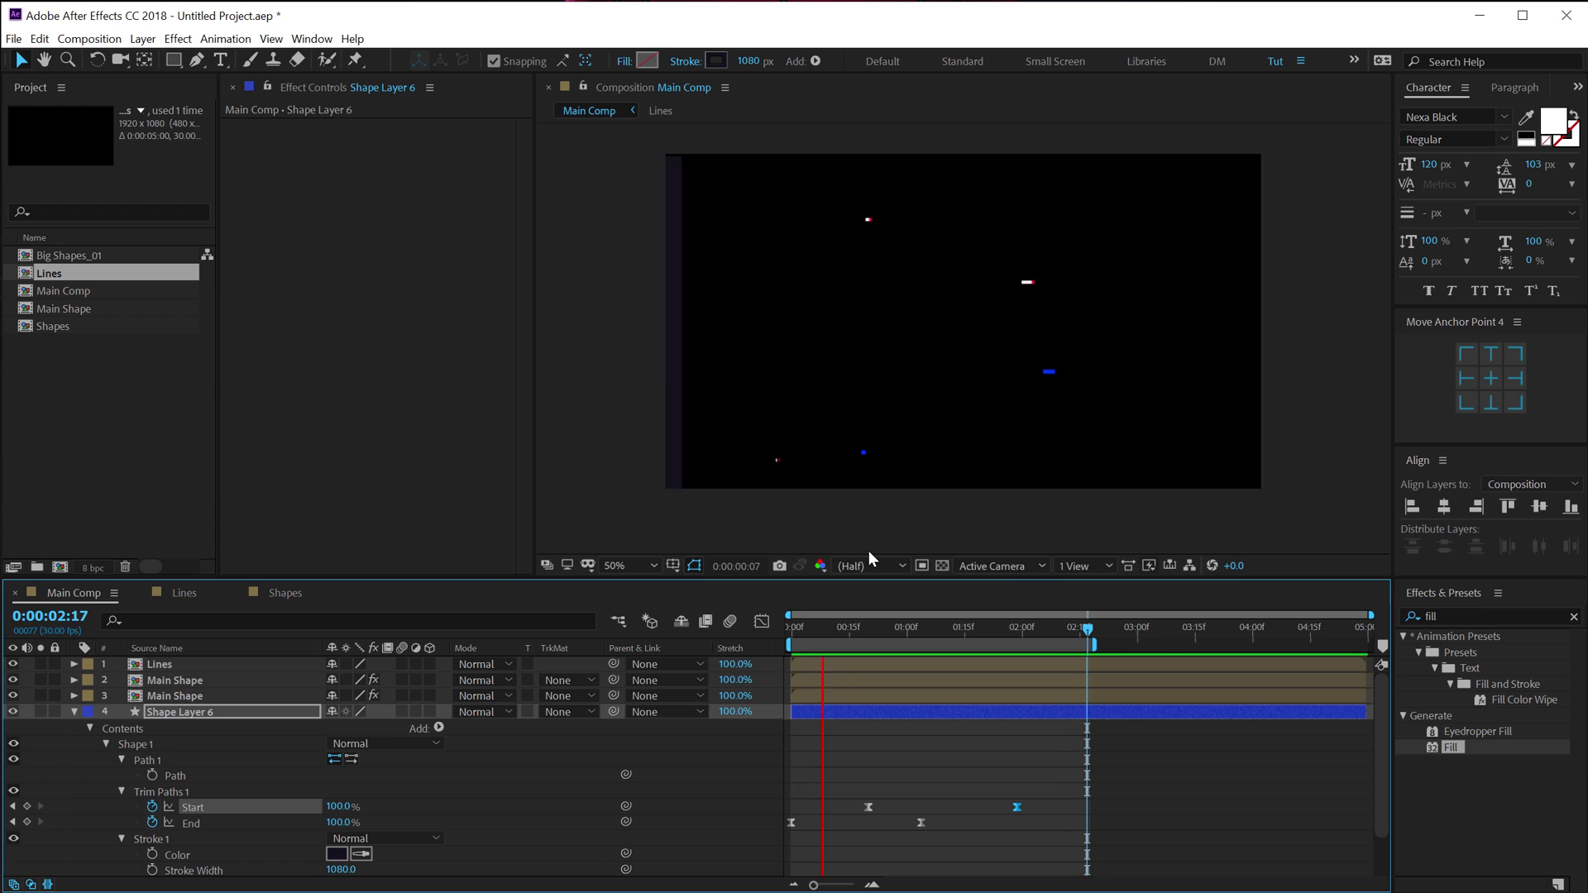
click(896, 630)
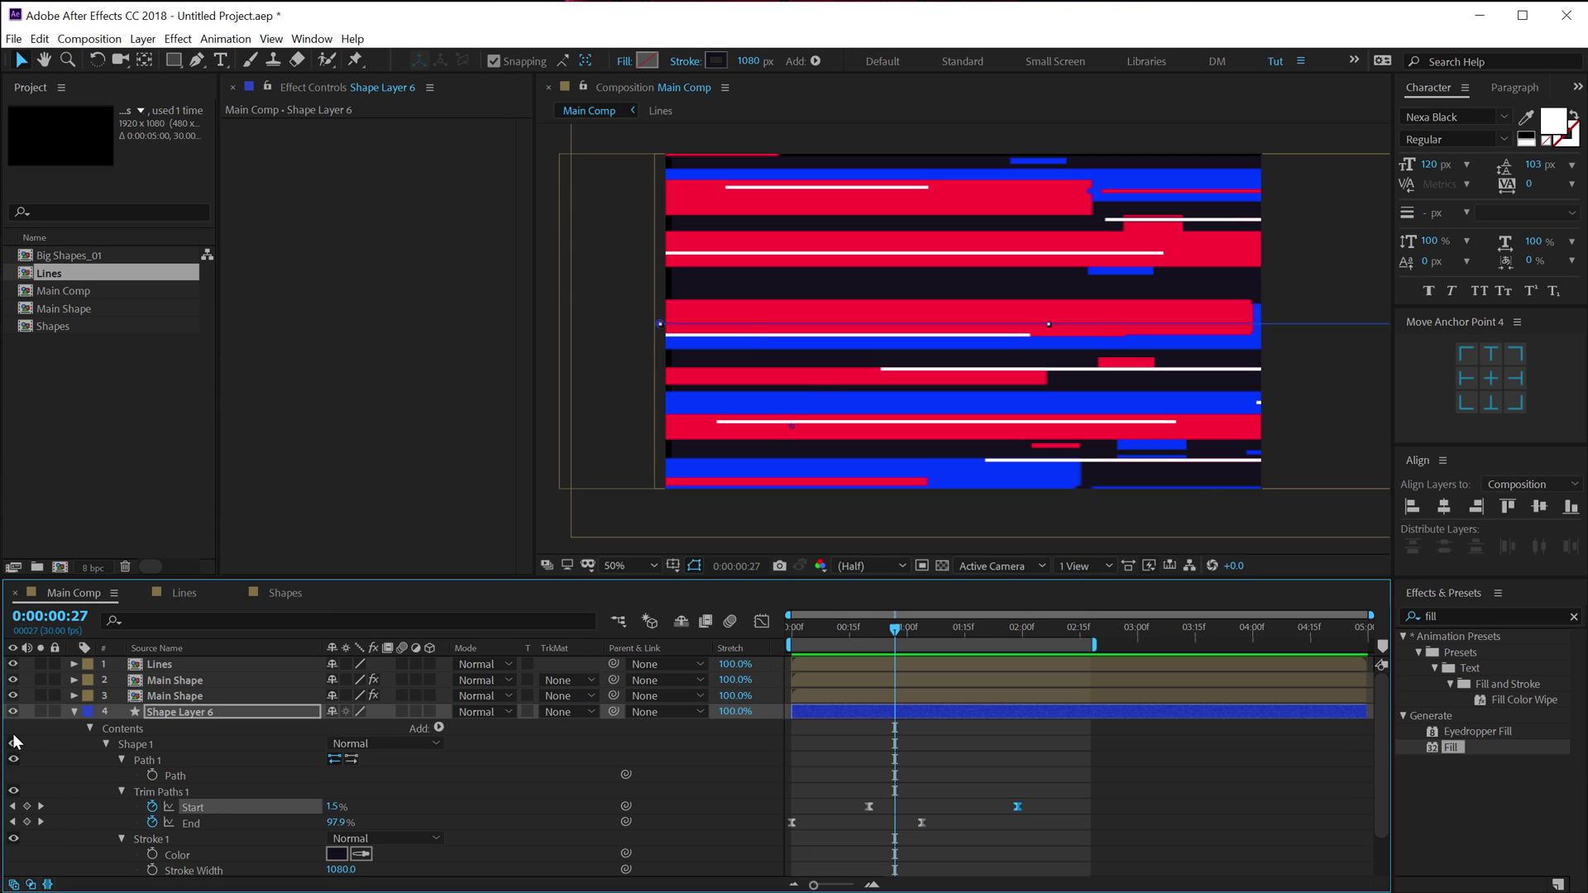
- Duplicate the blue Main Shape layer and set the lower copy's Fill colour to white (FFFFFF)
click(76, 710)
click(182, 696)
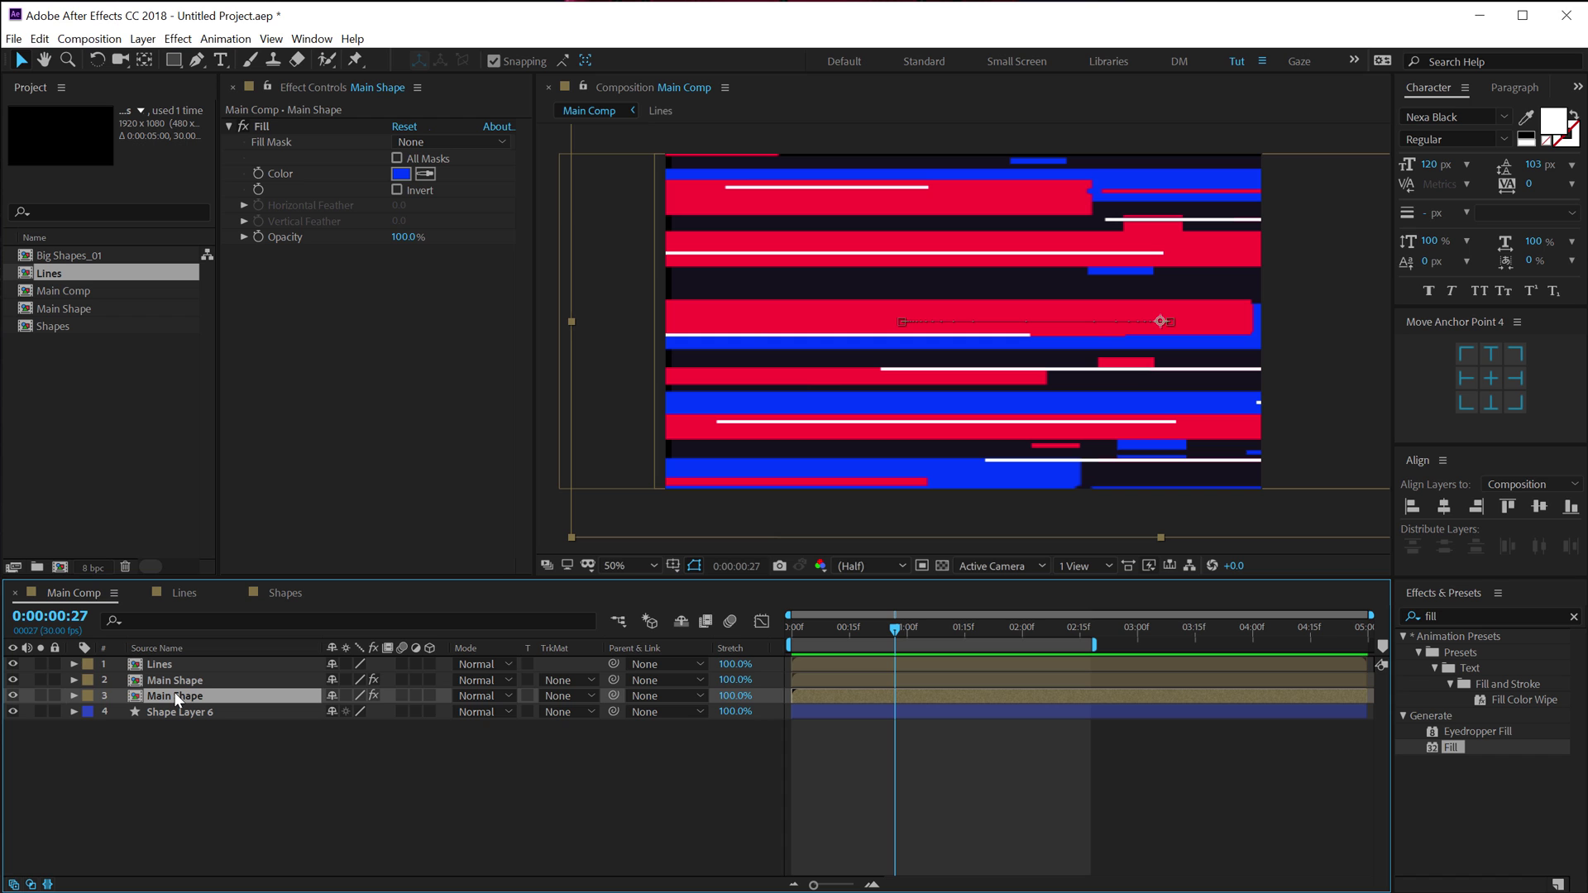
key(ctrl+d)
click(173, 713)
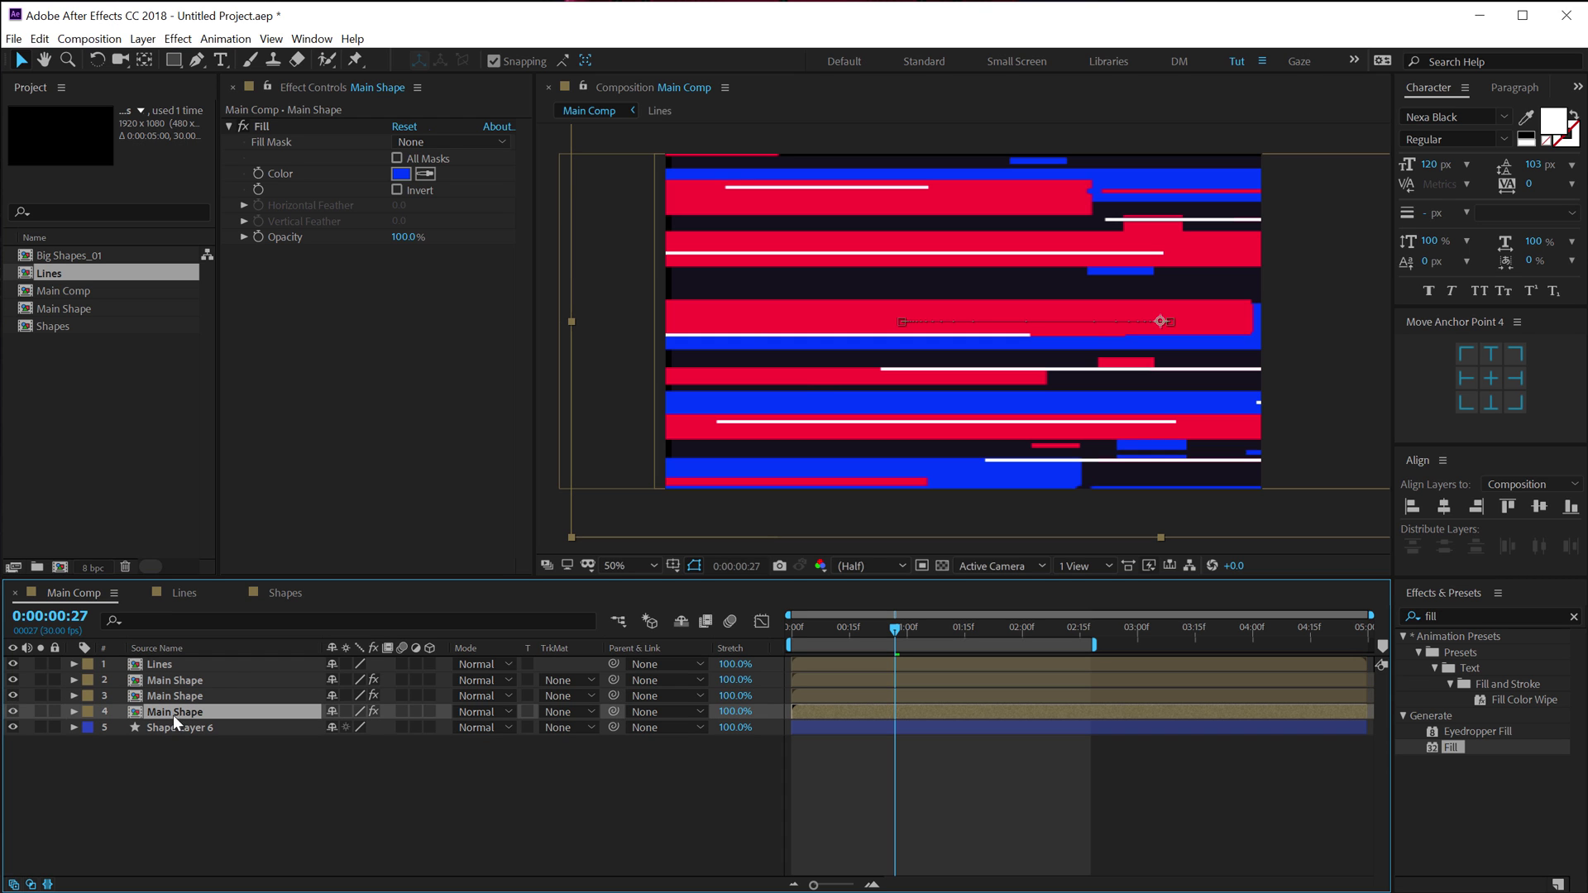
click(400, 173)
drag(281, 364, 132, 300)
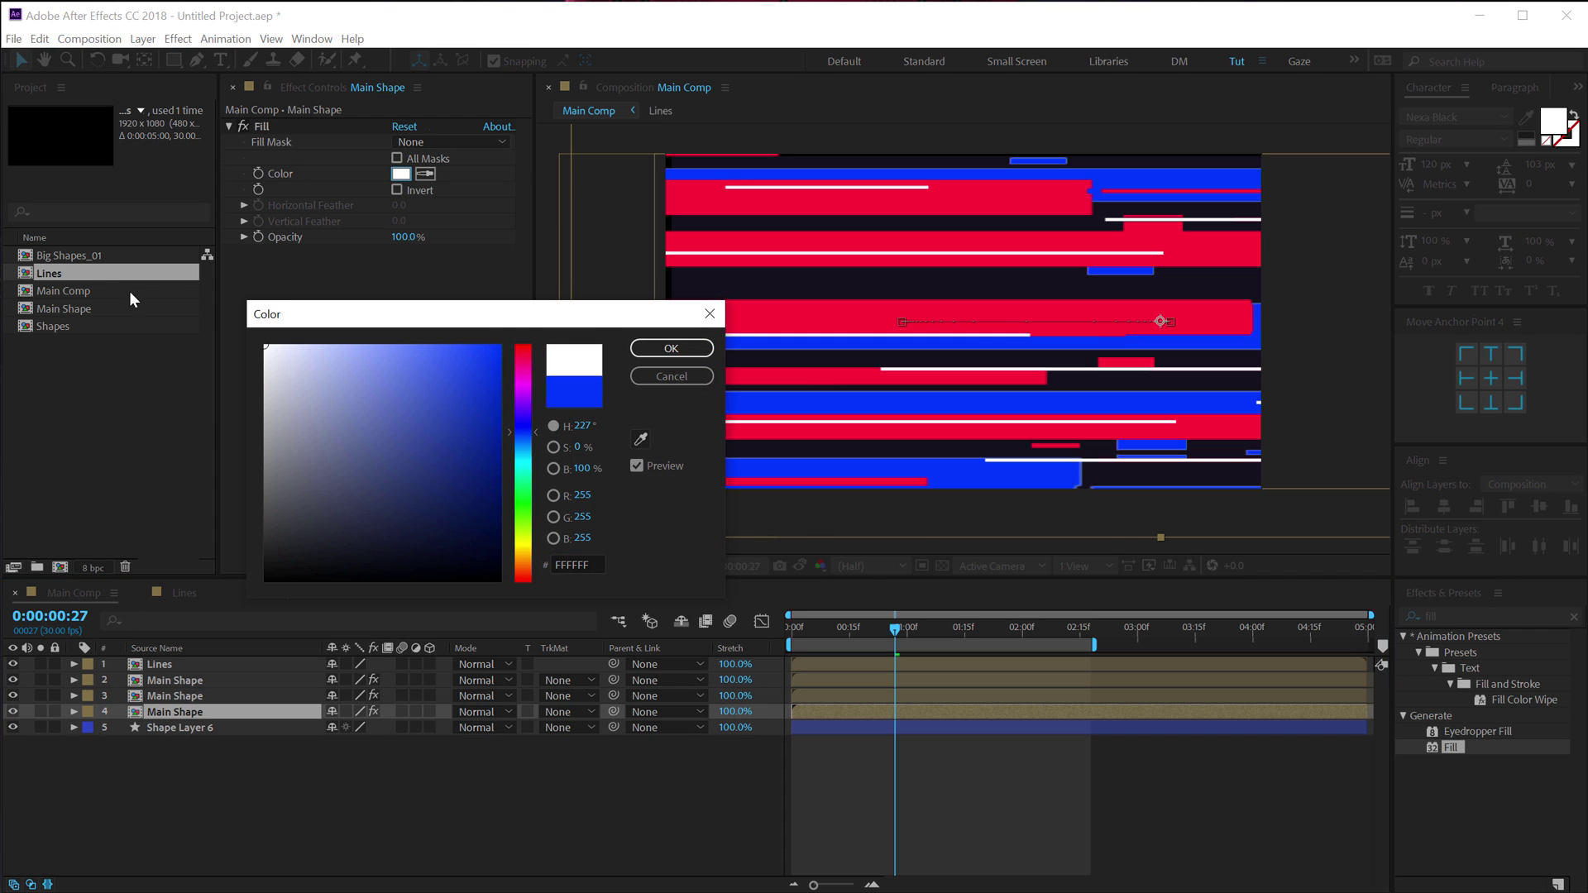
click(635, 350)
- Scale the white Main Shape copy to 183, -119% and enable Collapse Transformations on Lines and all three Main Shape layers
key(s)
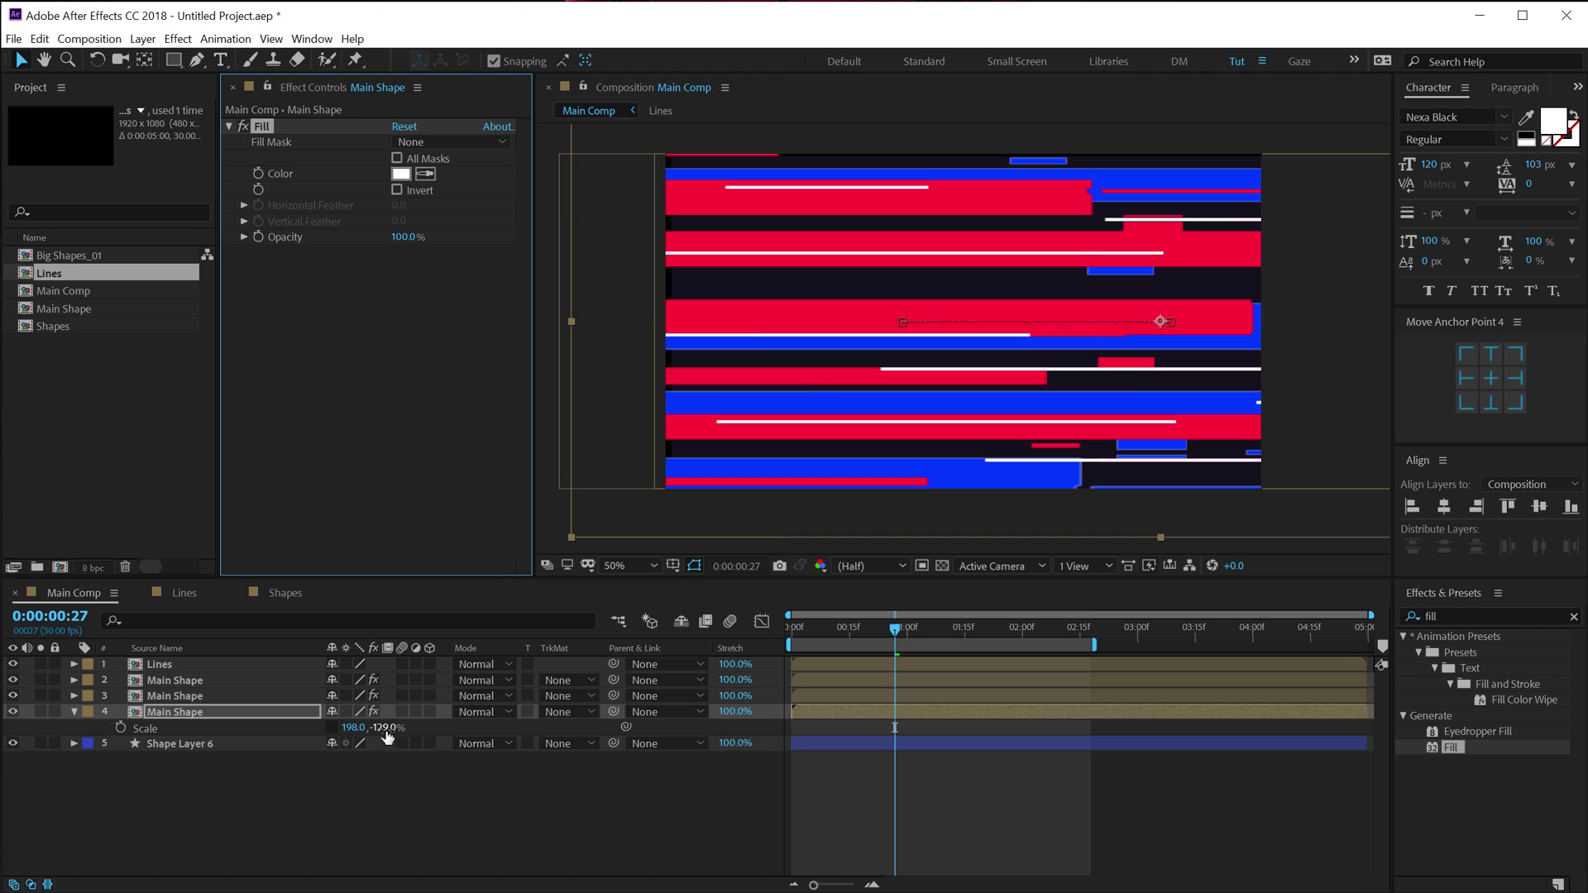
drag(388, 732, 341, 726)
click(346, 711)
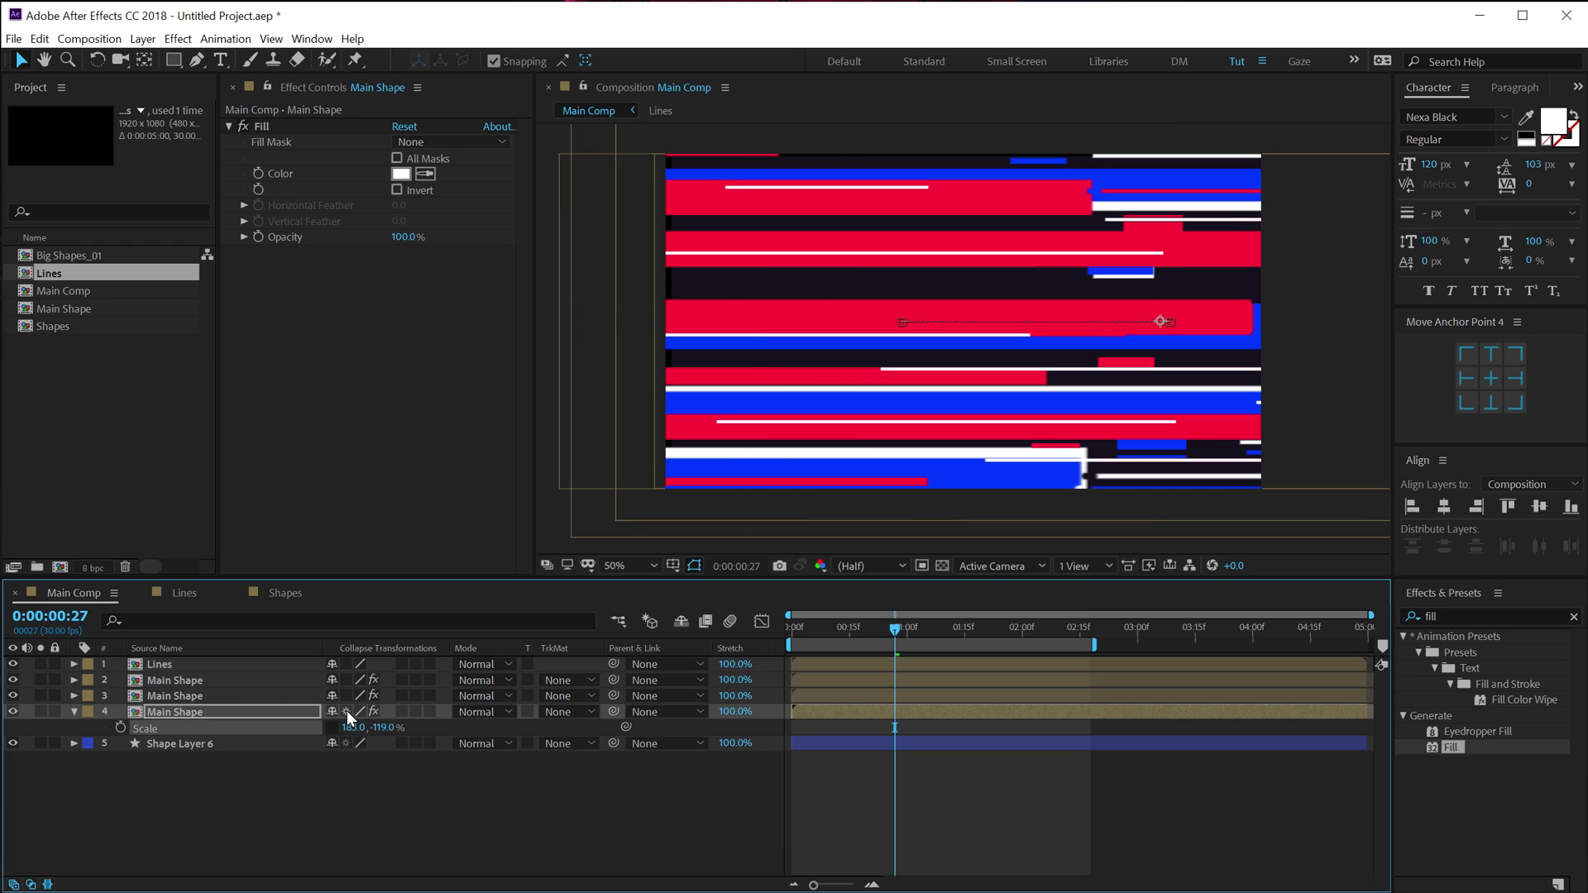
drag(346, 664, 348, 707)
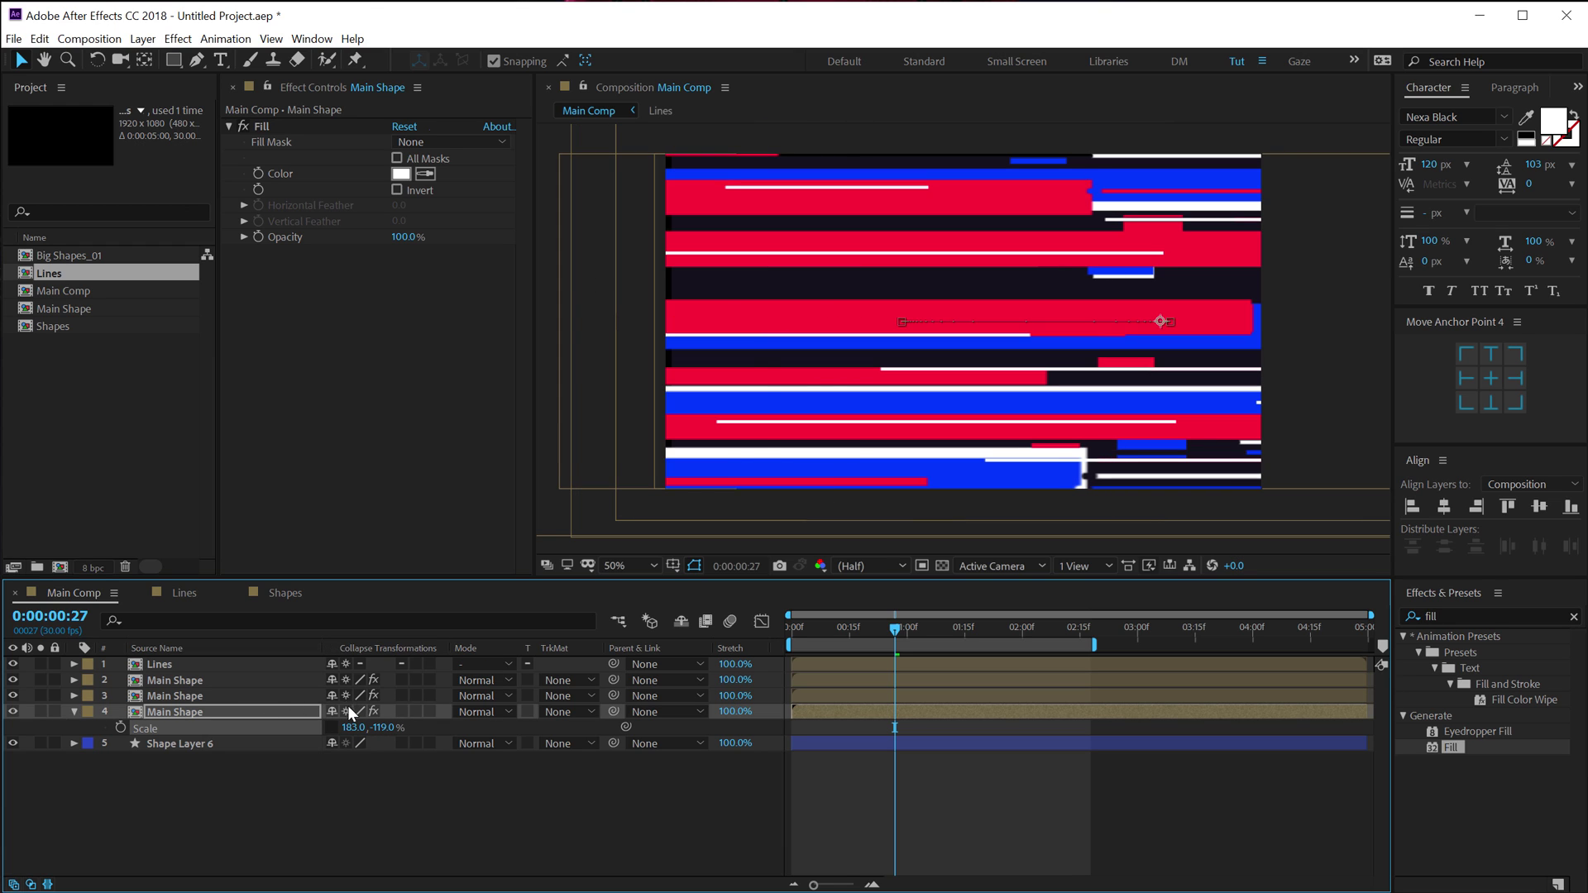
- Set the white Main Shape copy's vertical scale to -23% and preview the transition from the start
click(779, 749)
drag(862, 634, 895, 607)
drag(407, 729, 473, 717)
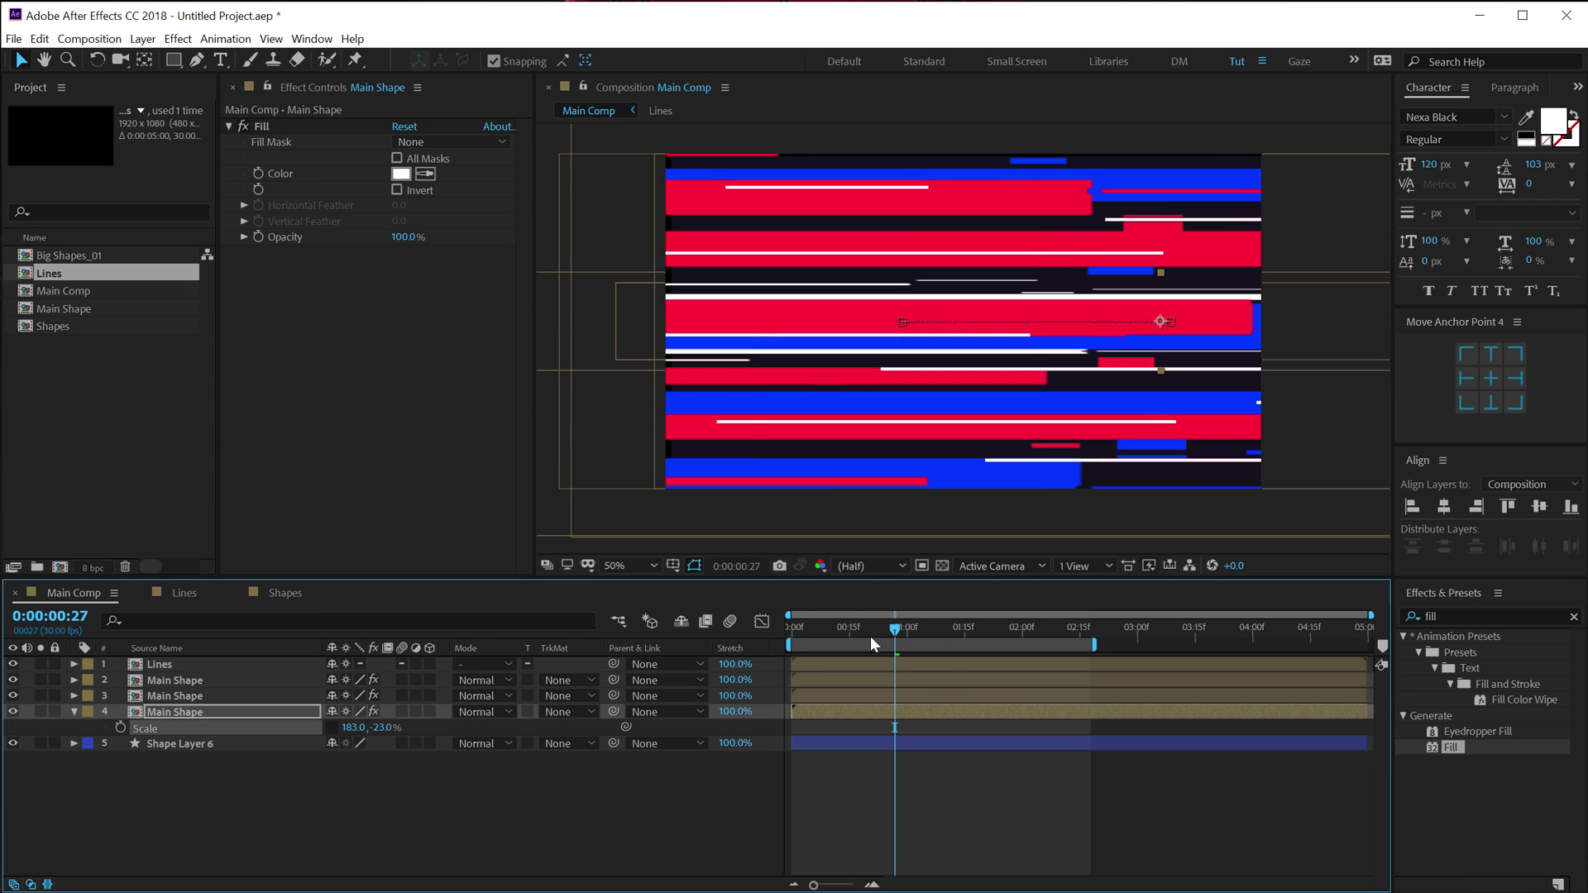
drag(870, 637, 905, 634)
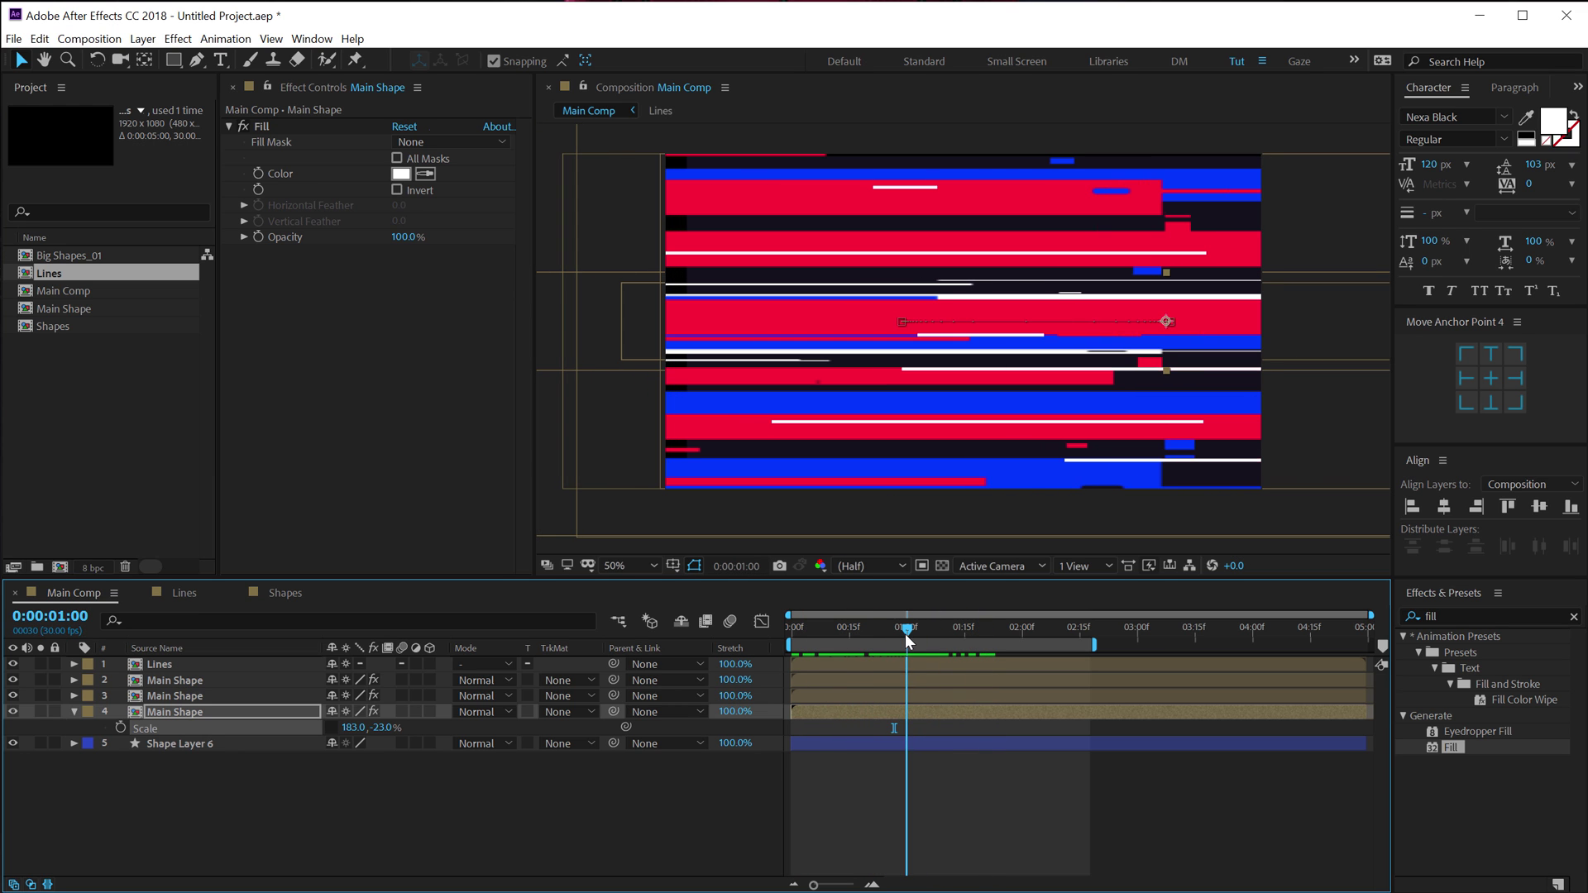
click(857, 840)
key(space)
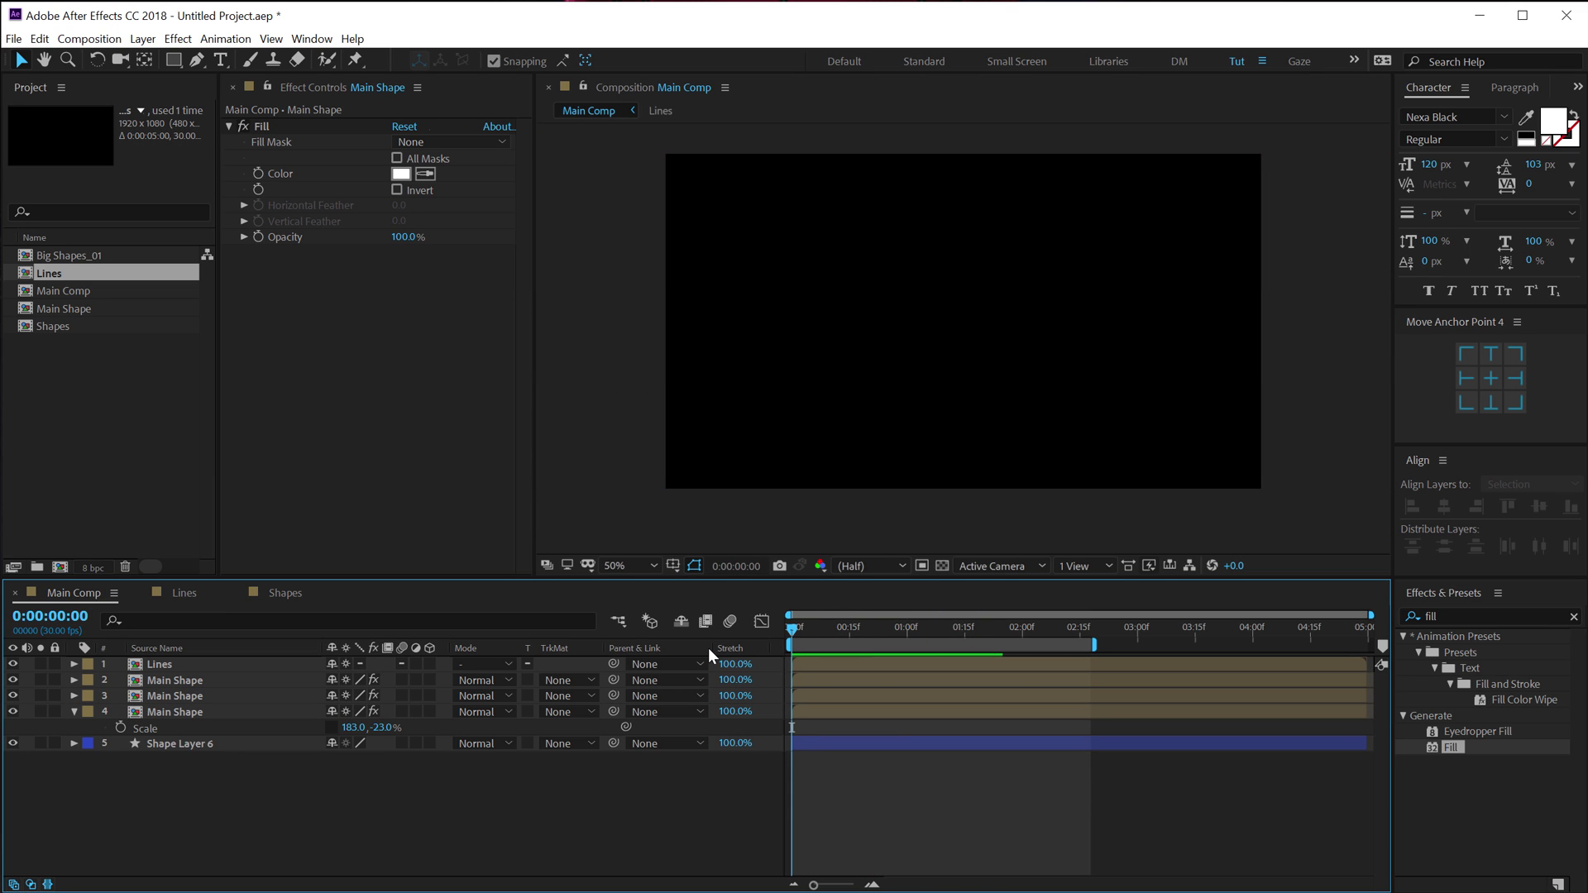